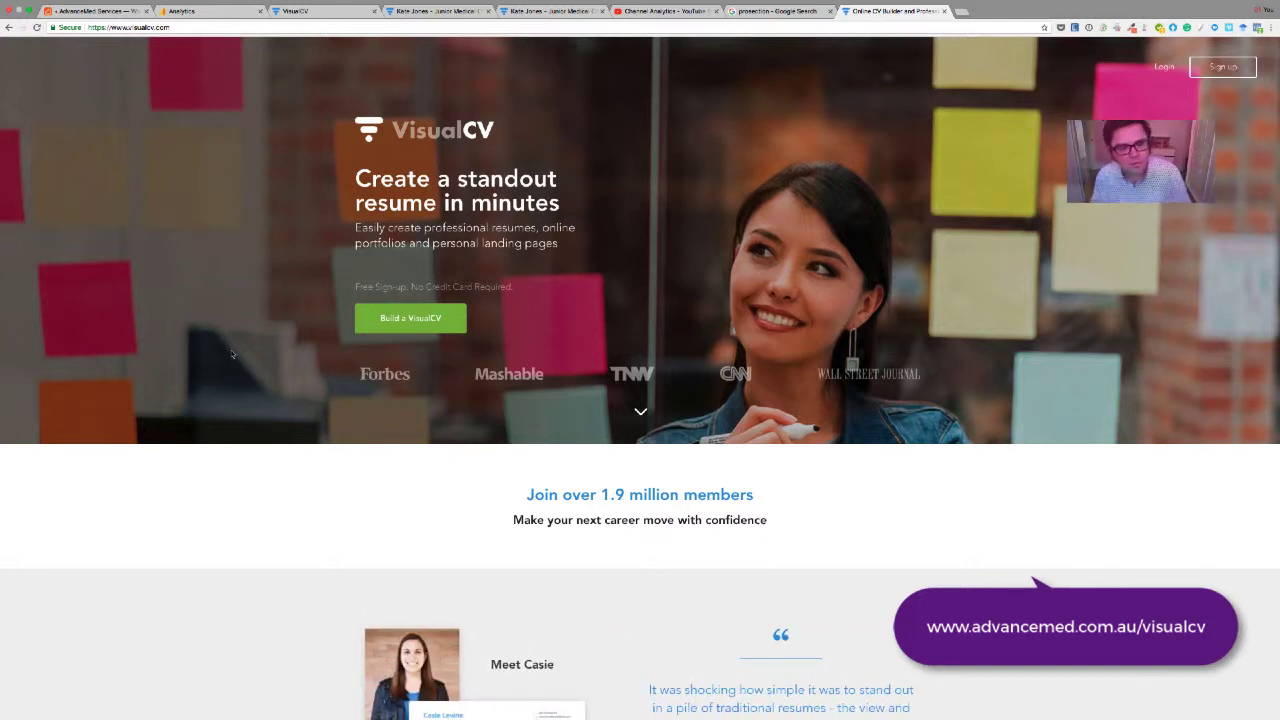
Scroll down the landing page to reach the dashboard listing both 'My VisualCV' resumes
scroll(231, 353, "down", 5)
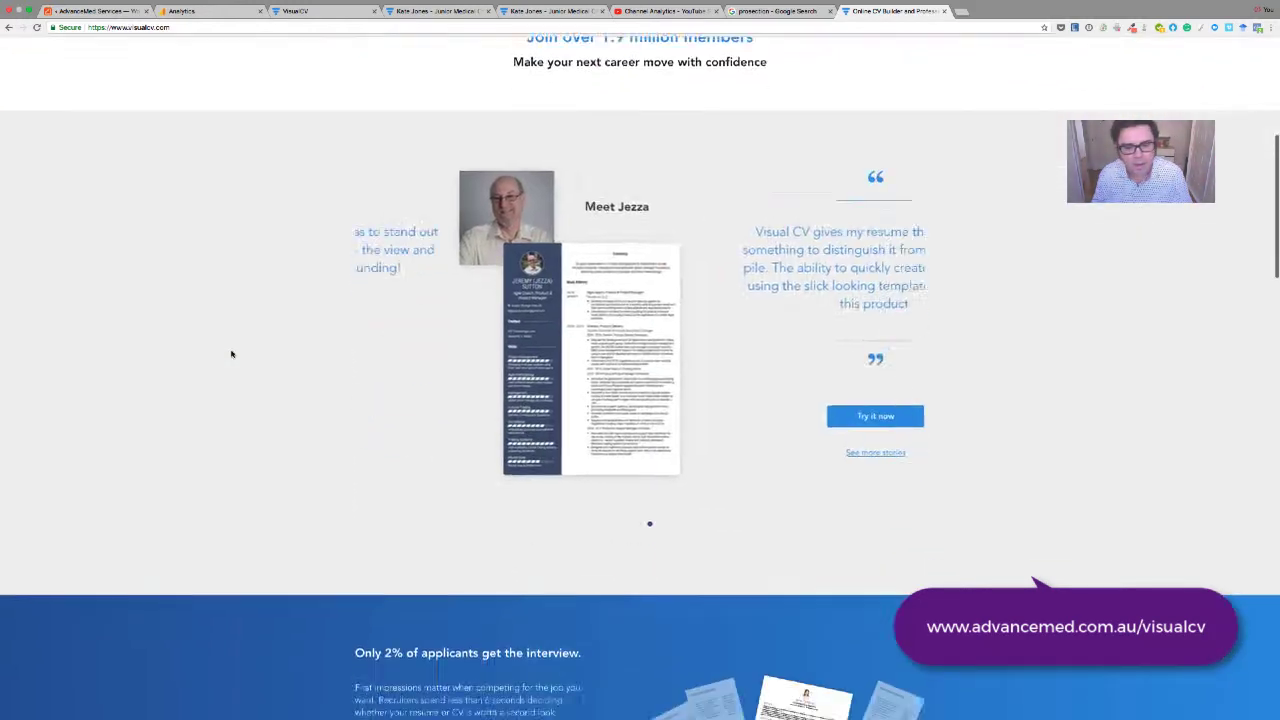
scroll(231, 353, "down", 5)
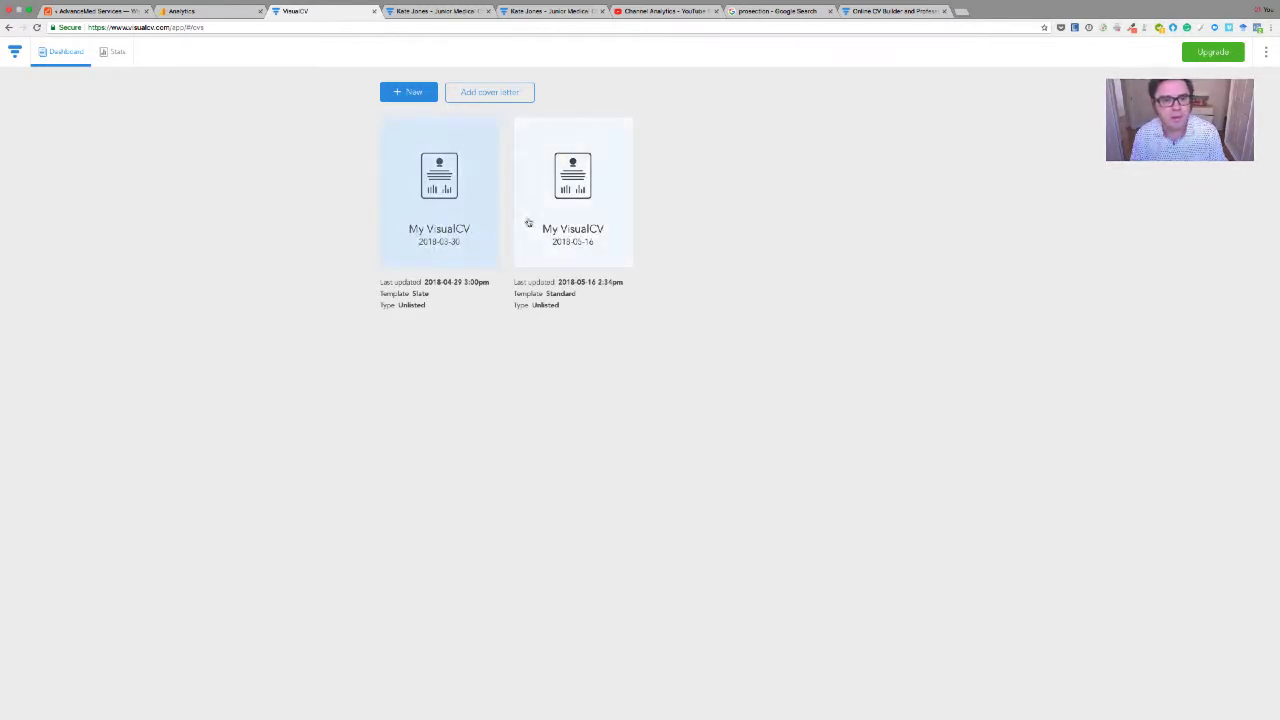
left_click(491, 90)
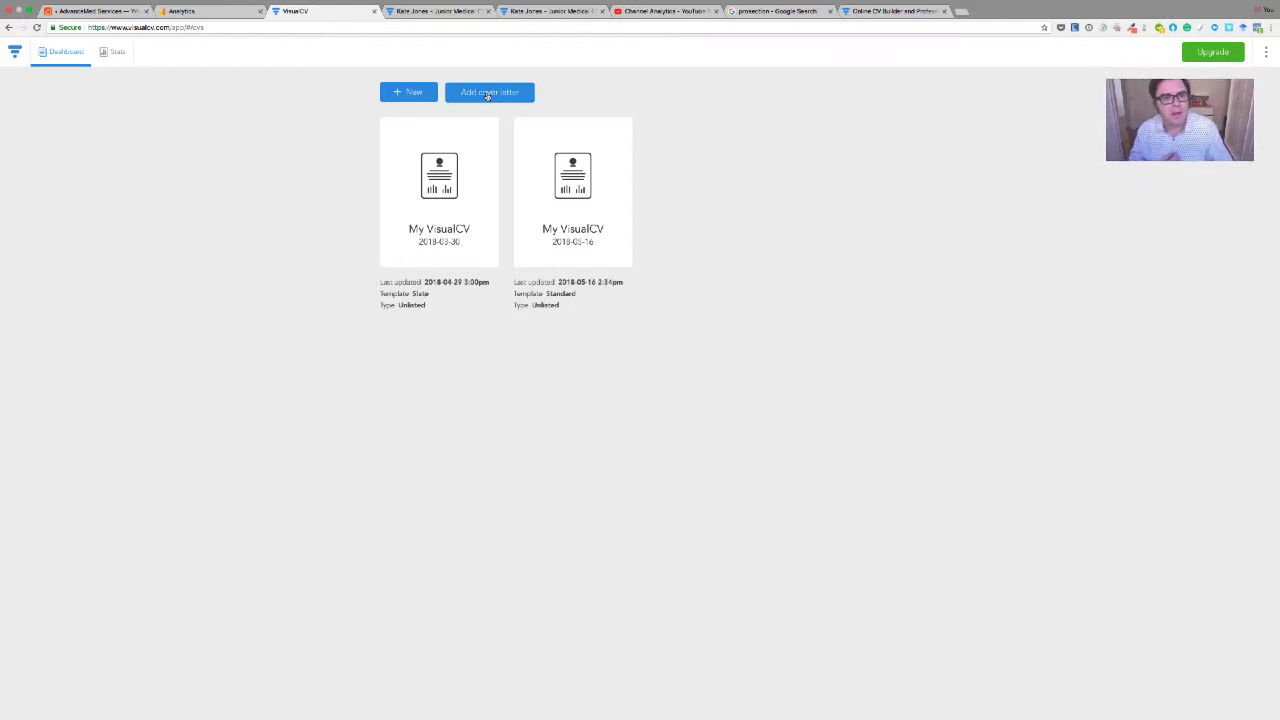
left_click(105, 56)
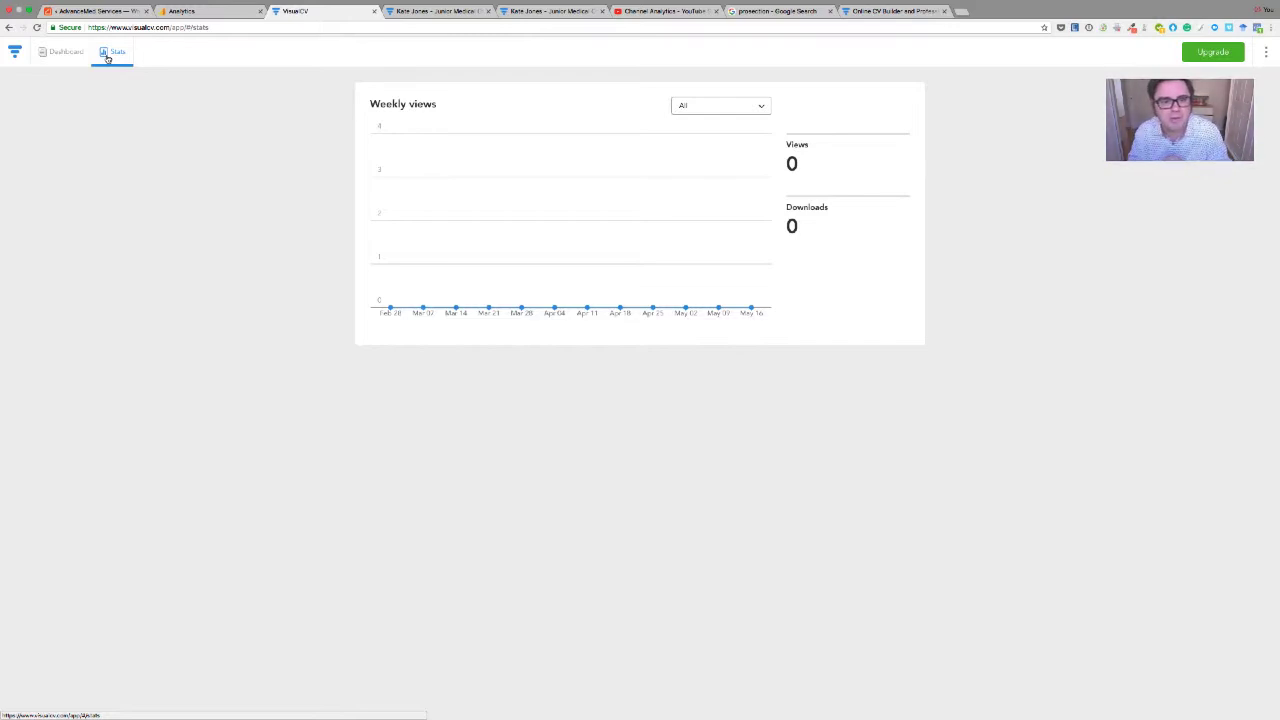
left_click(107, 58)
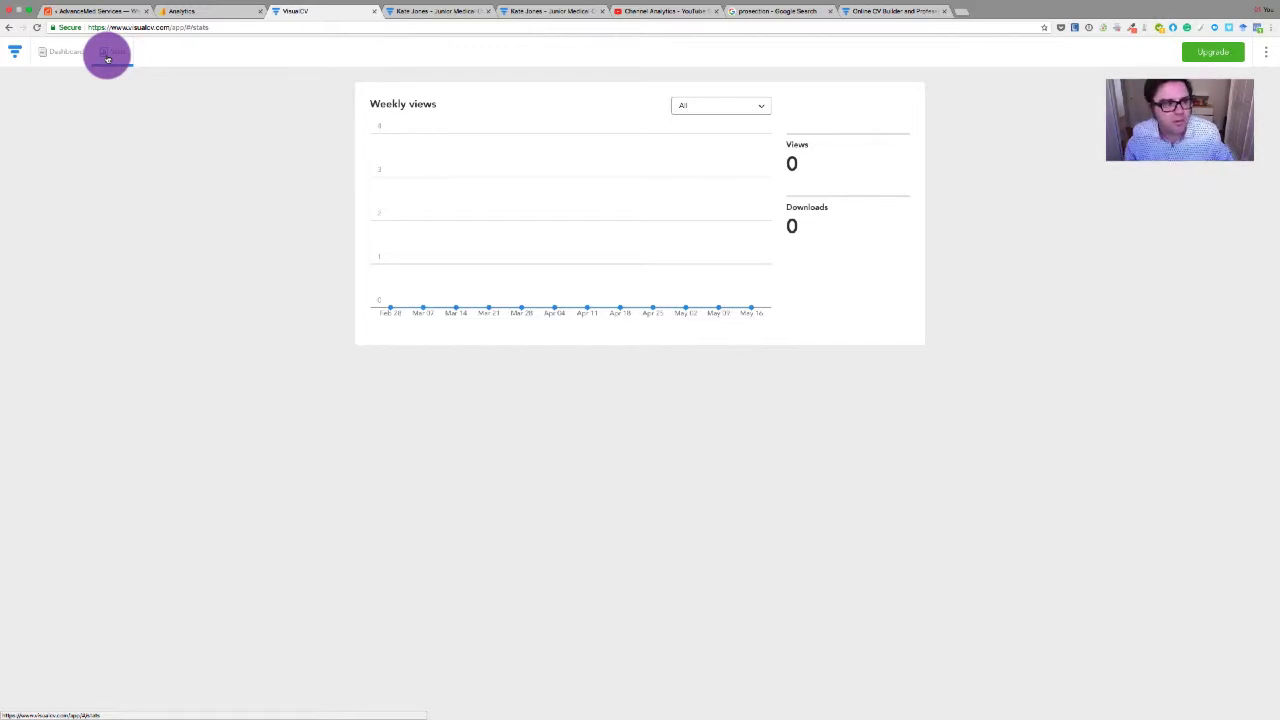
left_click(72, 56)
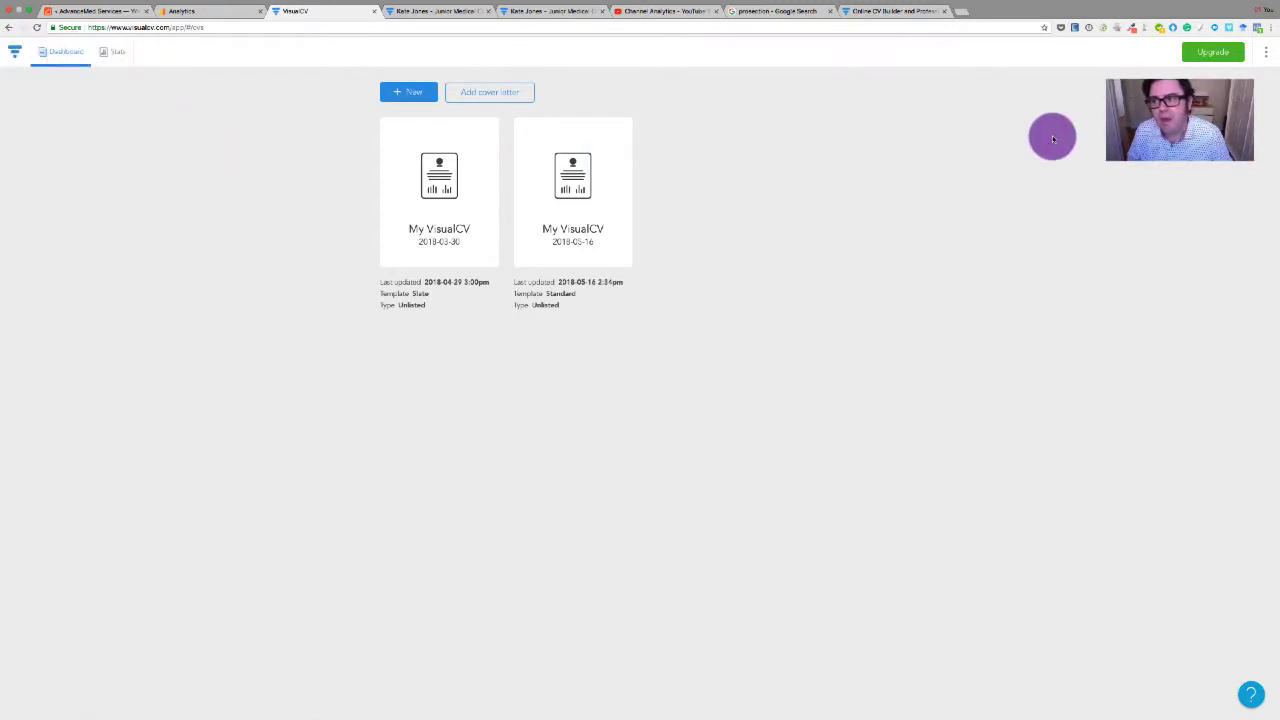
left_click(1267, 57)
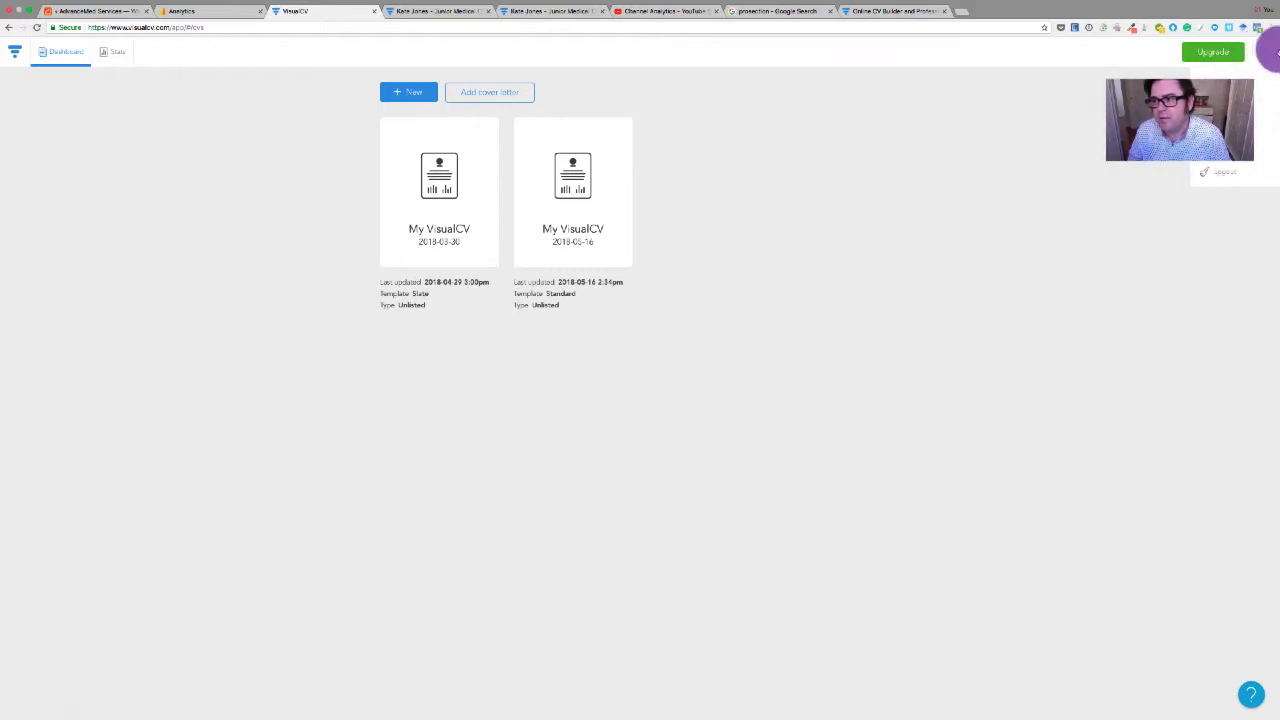
left_click(1265, 55)
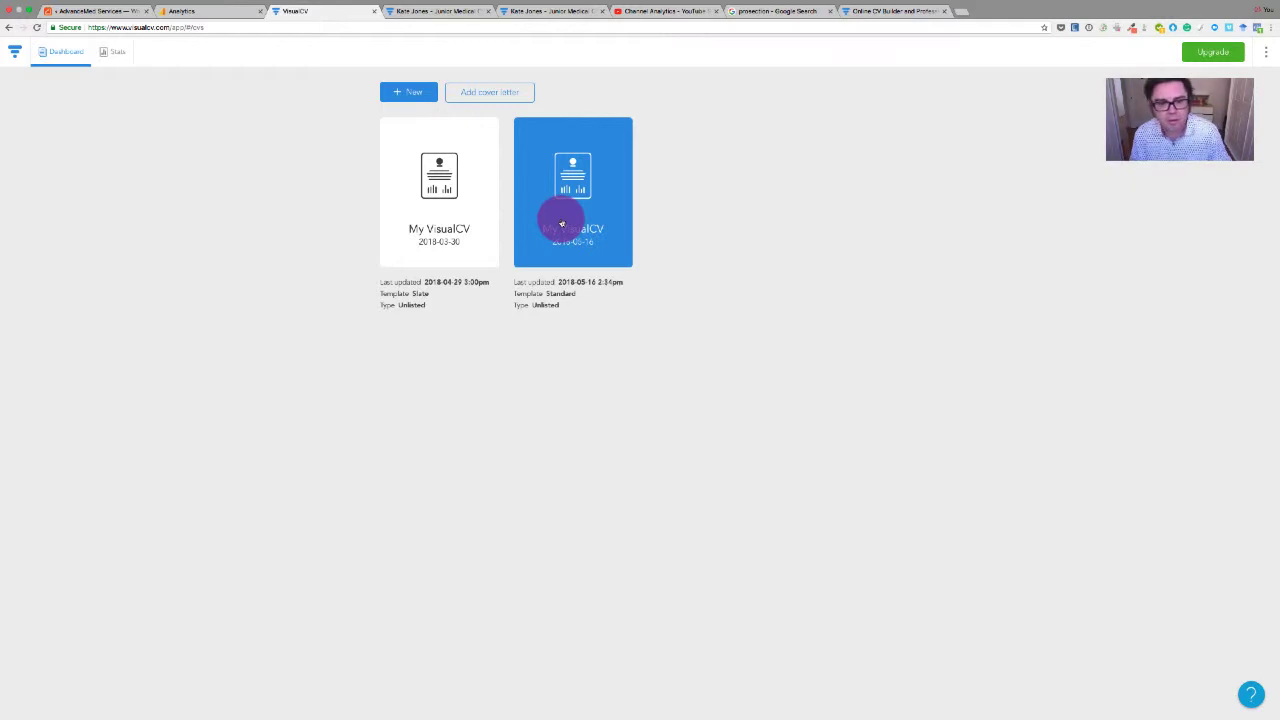
Open the second 'My VisualCV' resume and toggle between the Basic and Visual editor views
left_click(561, 224)
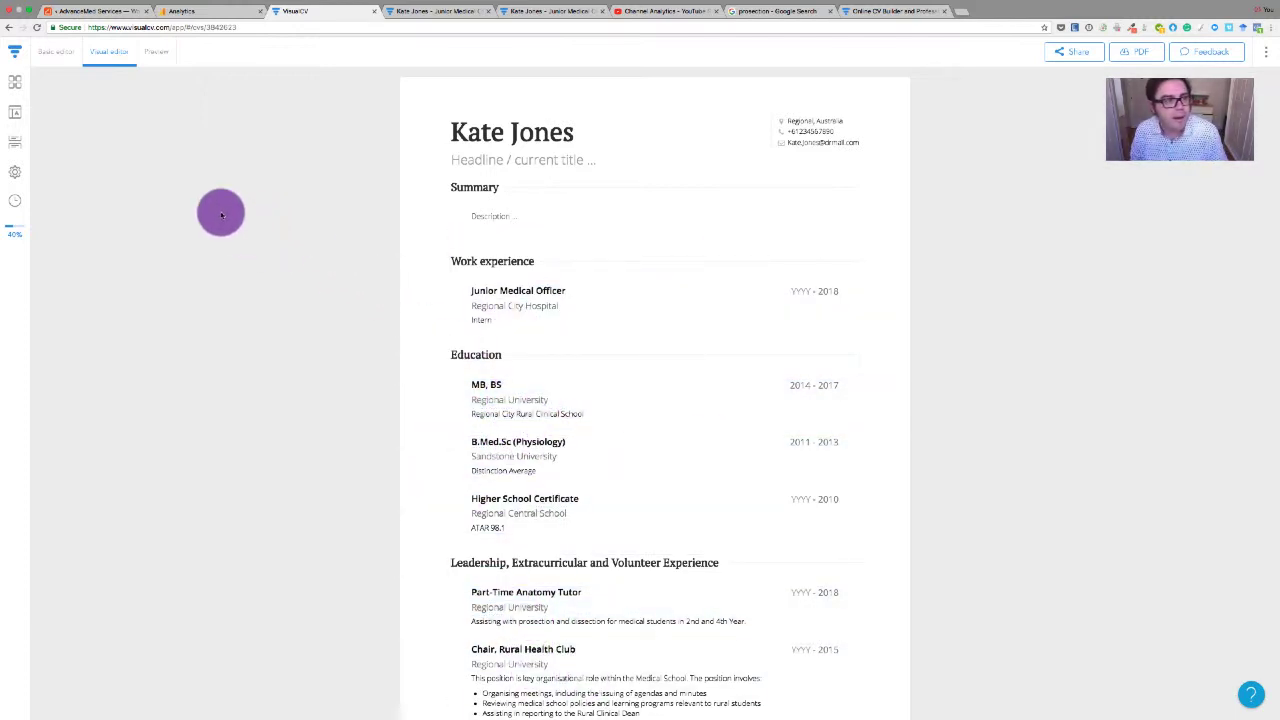
left_click(53, 53)
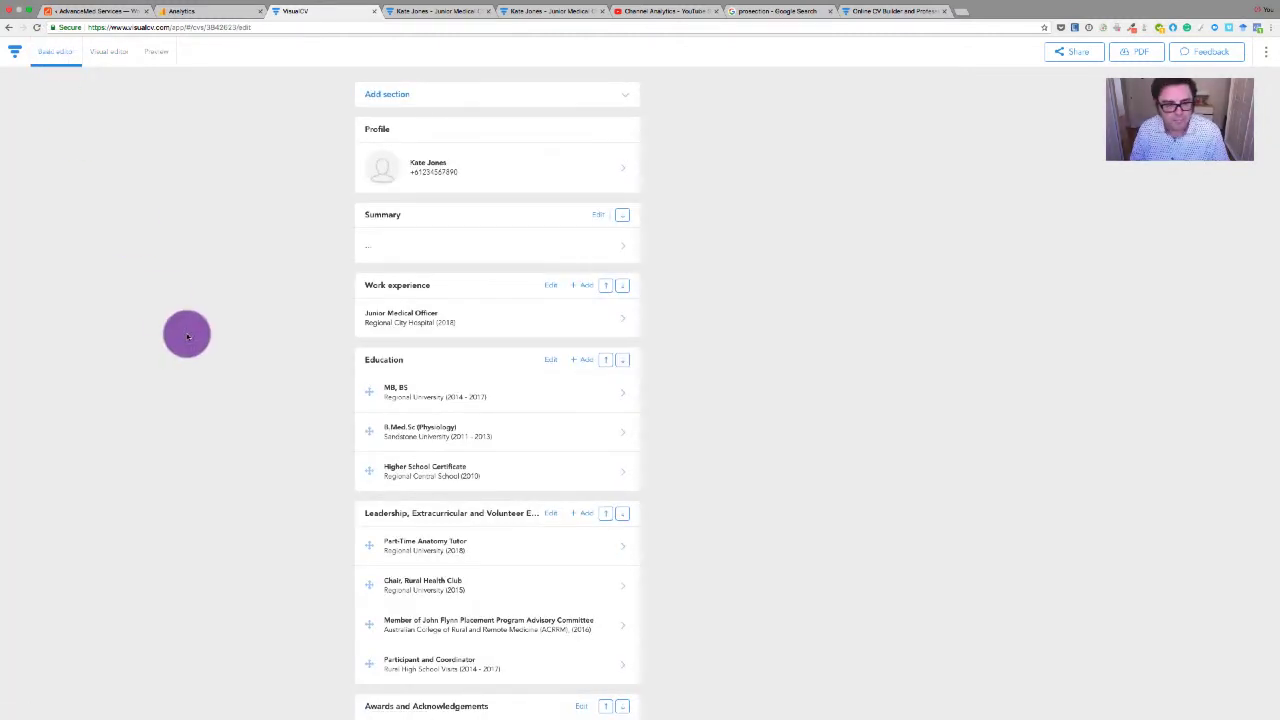
left_click(108, 51)
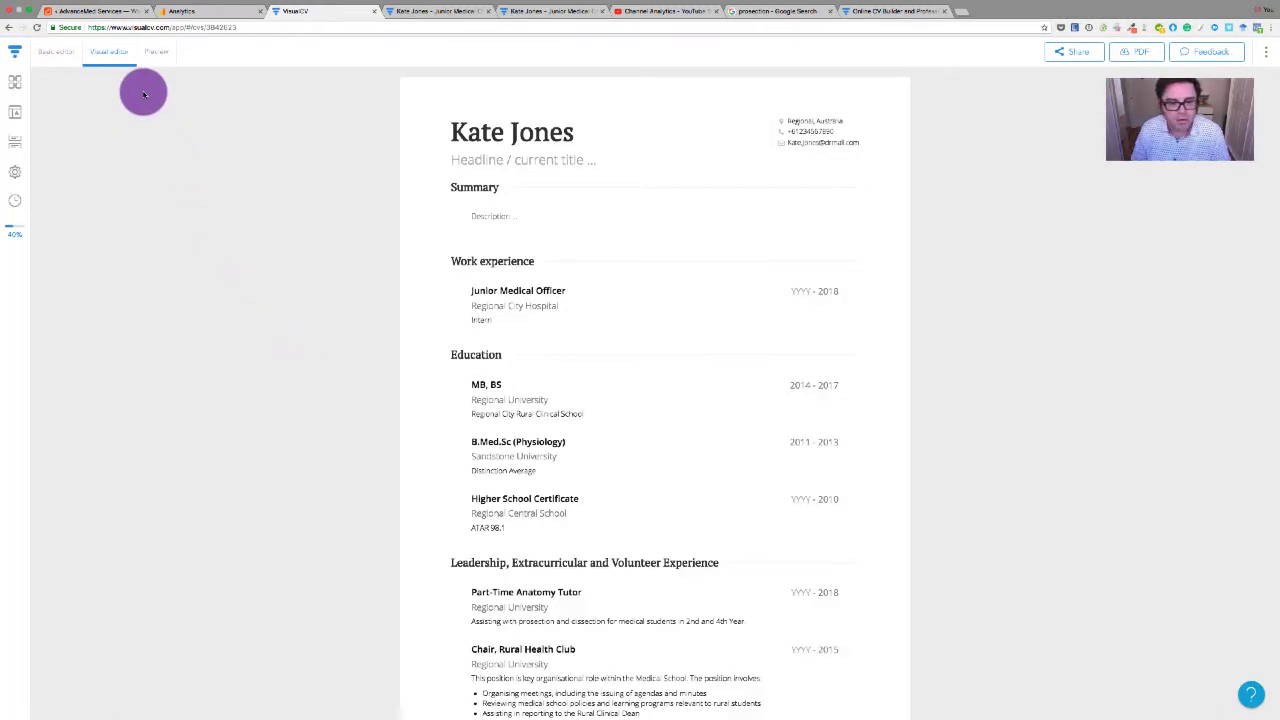
mouse_move(471, 277)
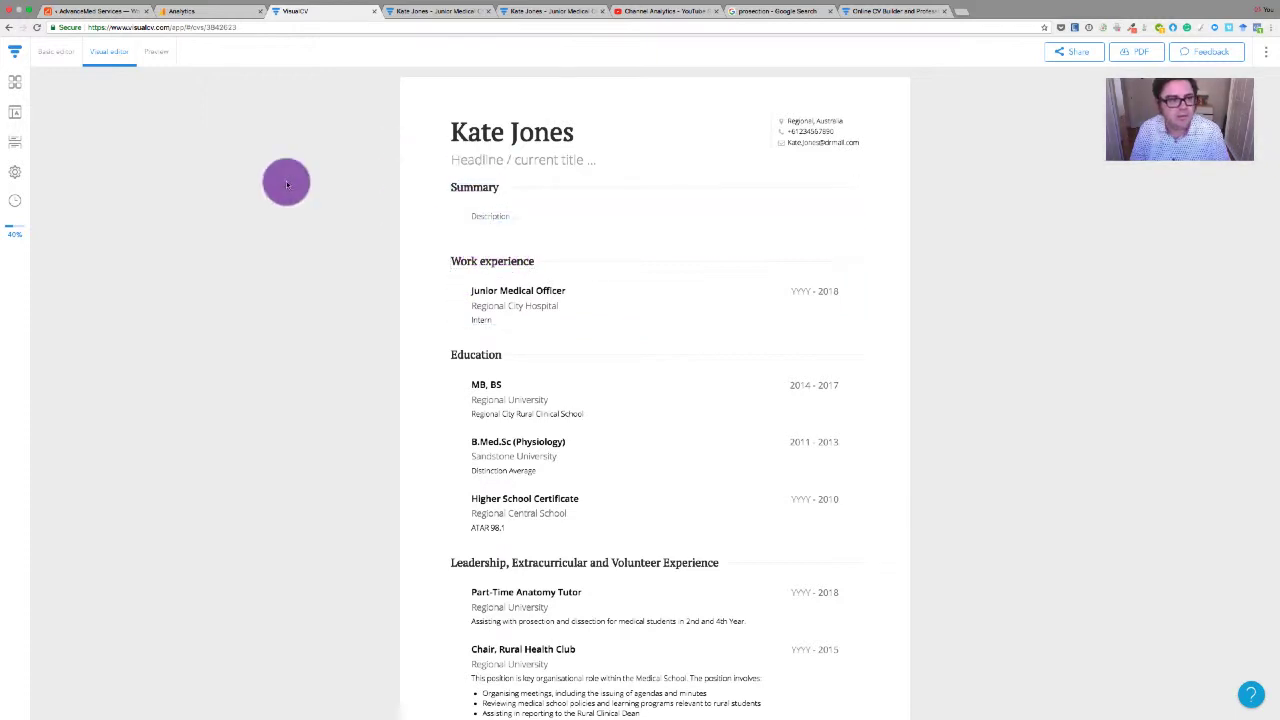
In the Basic editor outline, drag the MB, BS education entry and scroll through the sections
left_click(50, 52)
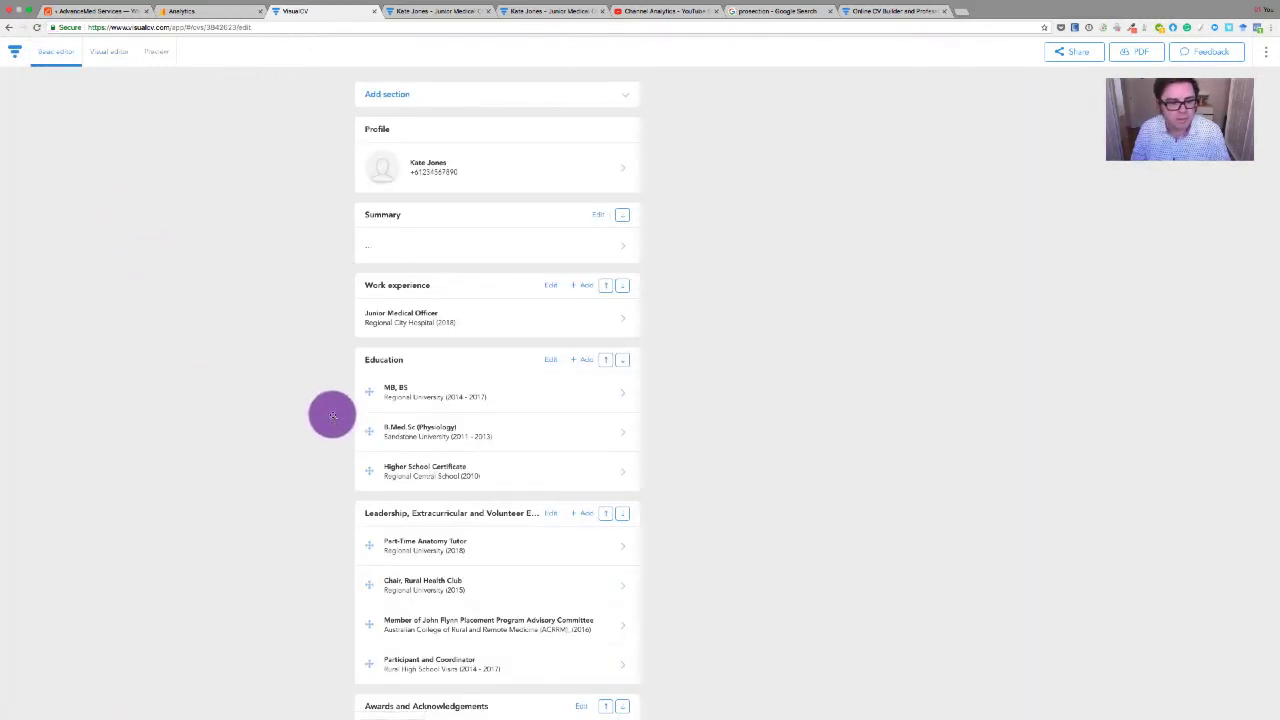
mouse_move(376, 410)
left_mouse_down()
mouse_move(380, 394)
mouse_move(363, 391)
mouse_move(369, 337)
mouse_move(367, 396)
left_mouse_up()
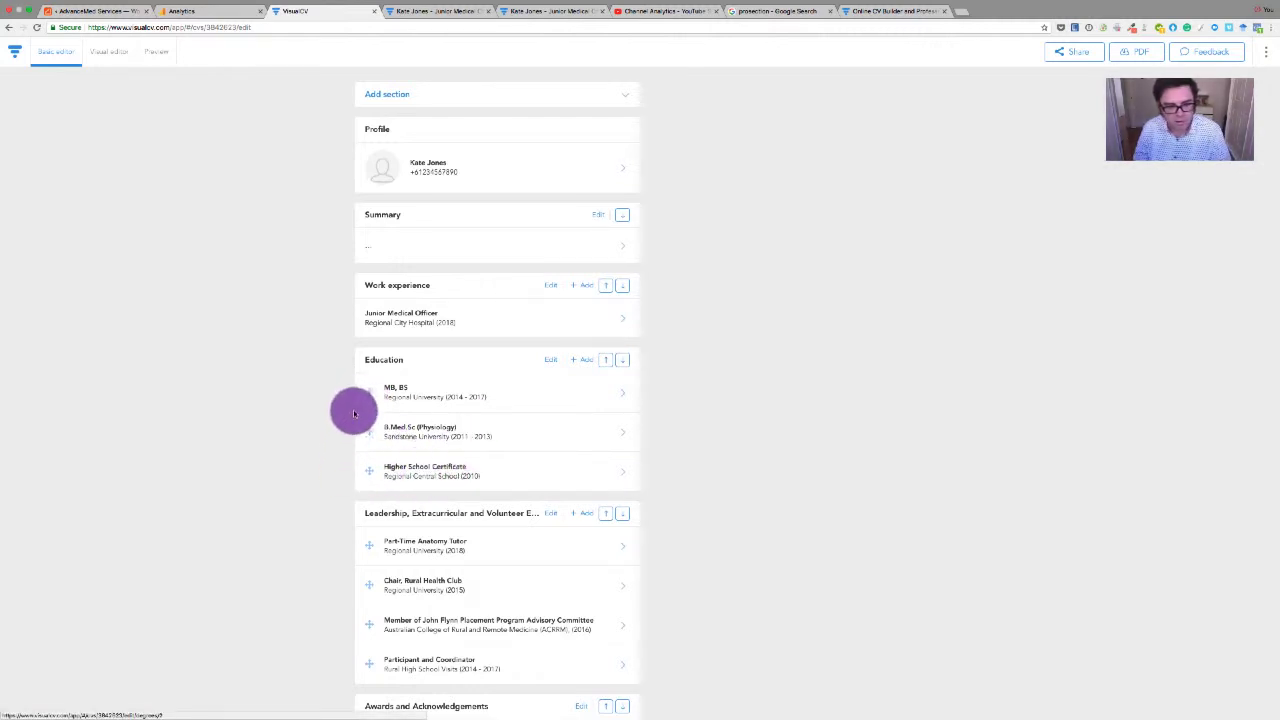
scroll(415, 415, "down", 1)
scroll(415, 414, "down", 3)
scroll(415, 414, "up", 4)
Preview the CV, then cycle through Basic editor back to the full-page Visual editor
left_click(157, 52)
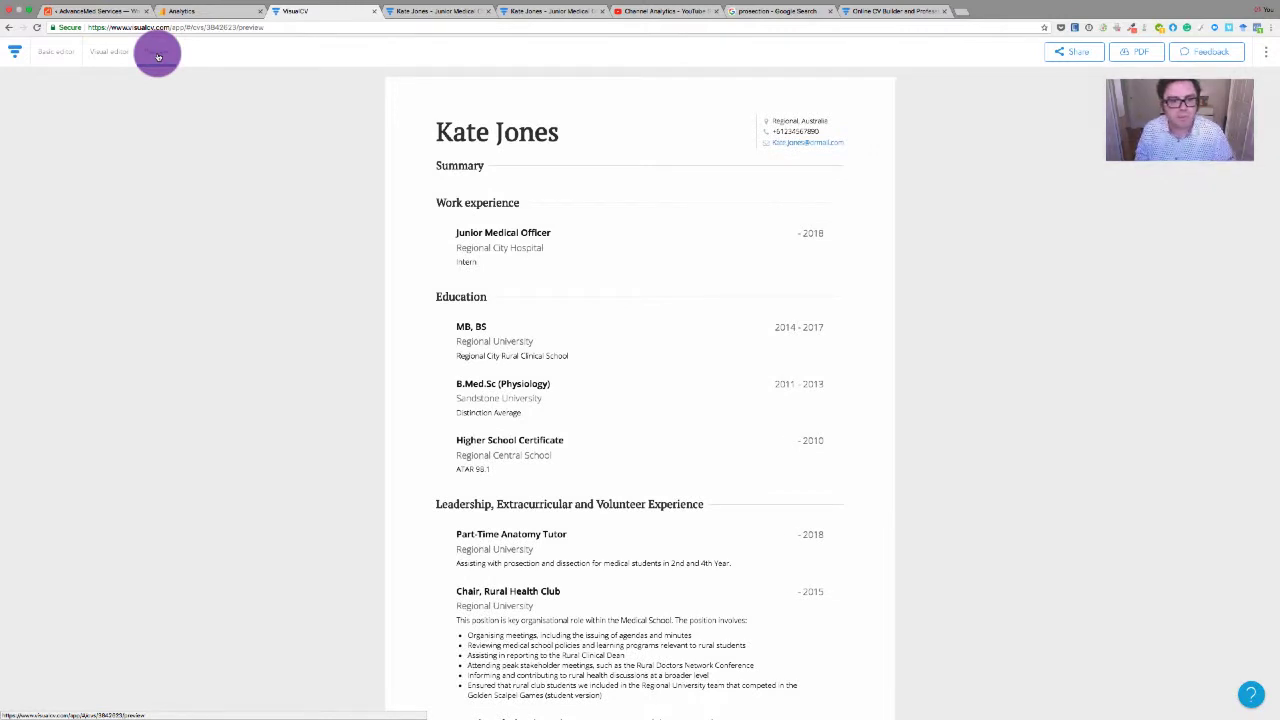
left_click(118, 56)
left_click(62, 50)
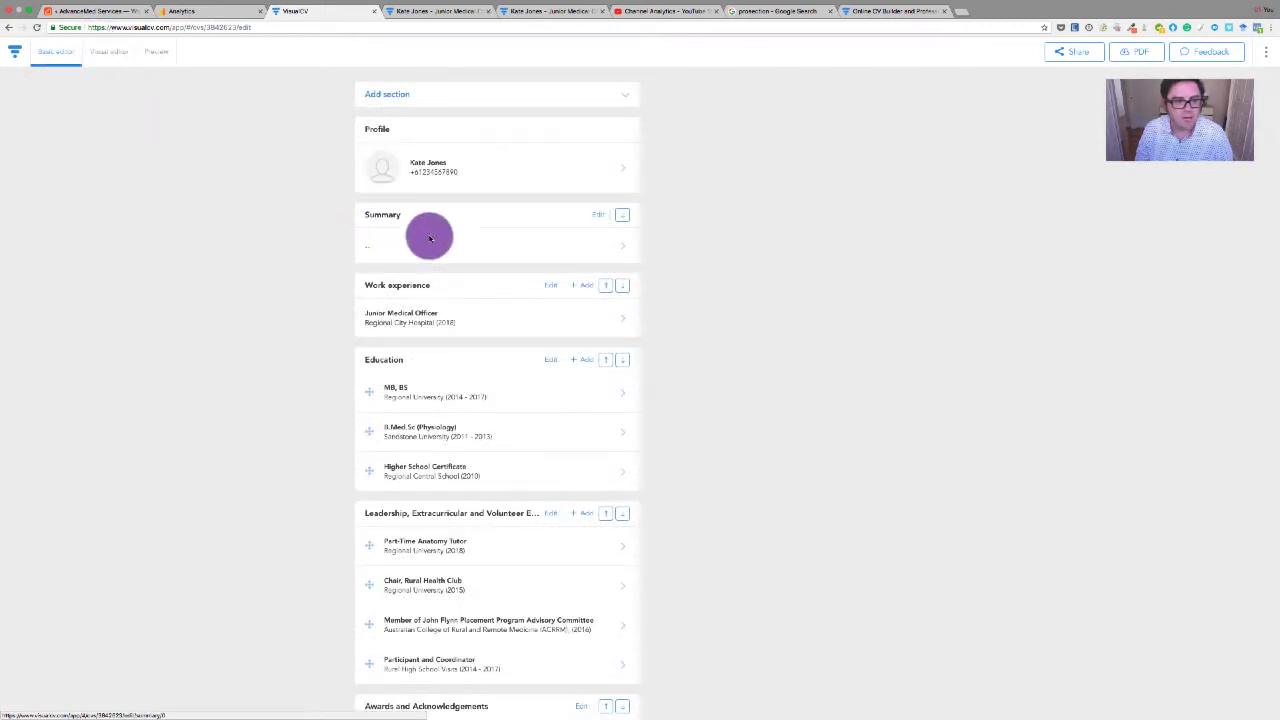
left_click(106, 54)
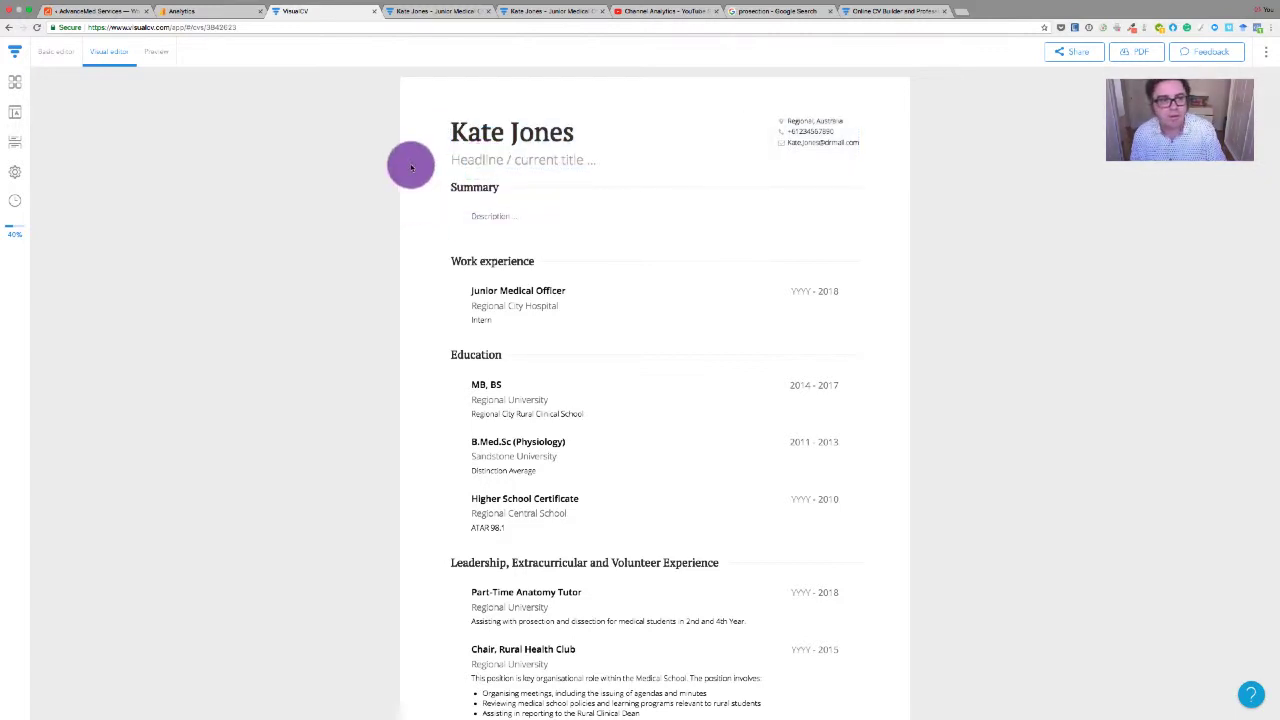
Show the CV in Preview, free of placeholder fields
left_click(164, 53)
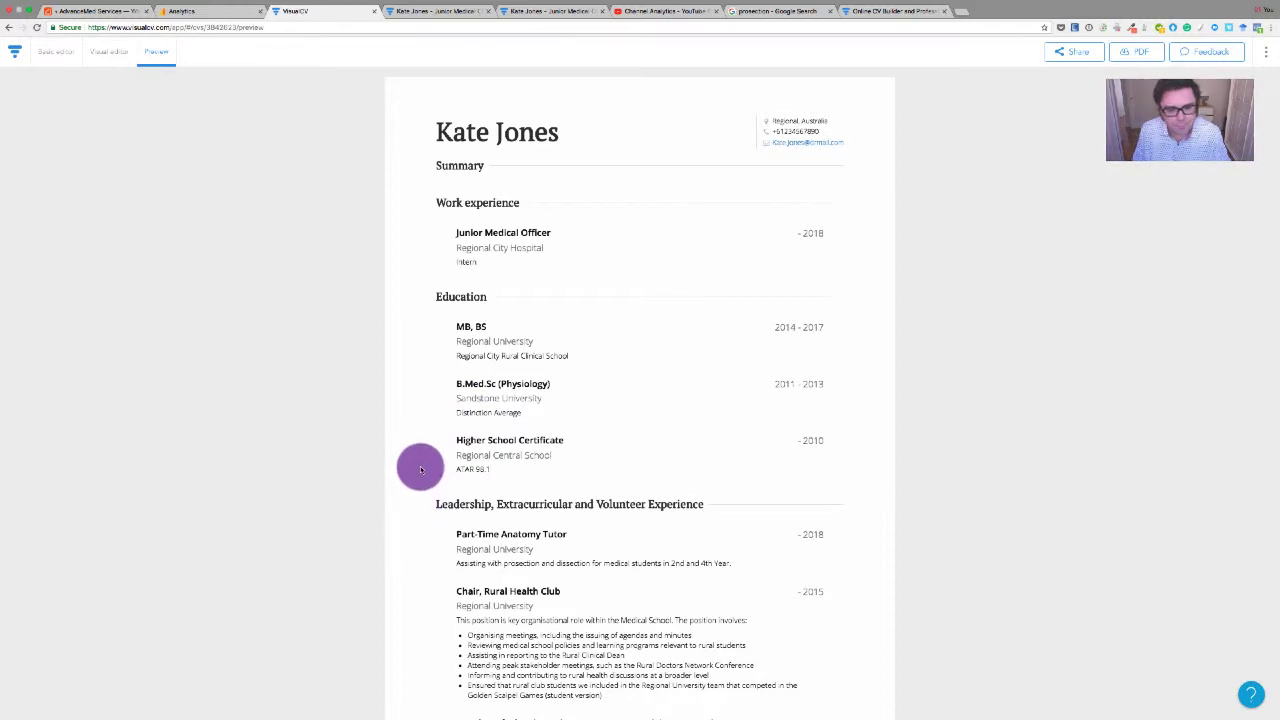
scroll(423, 472, "down", 3)
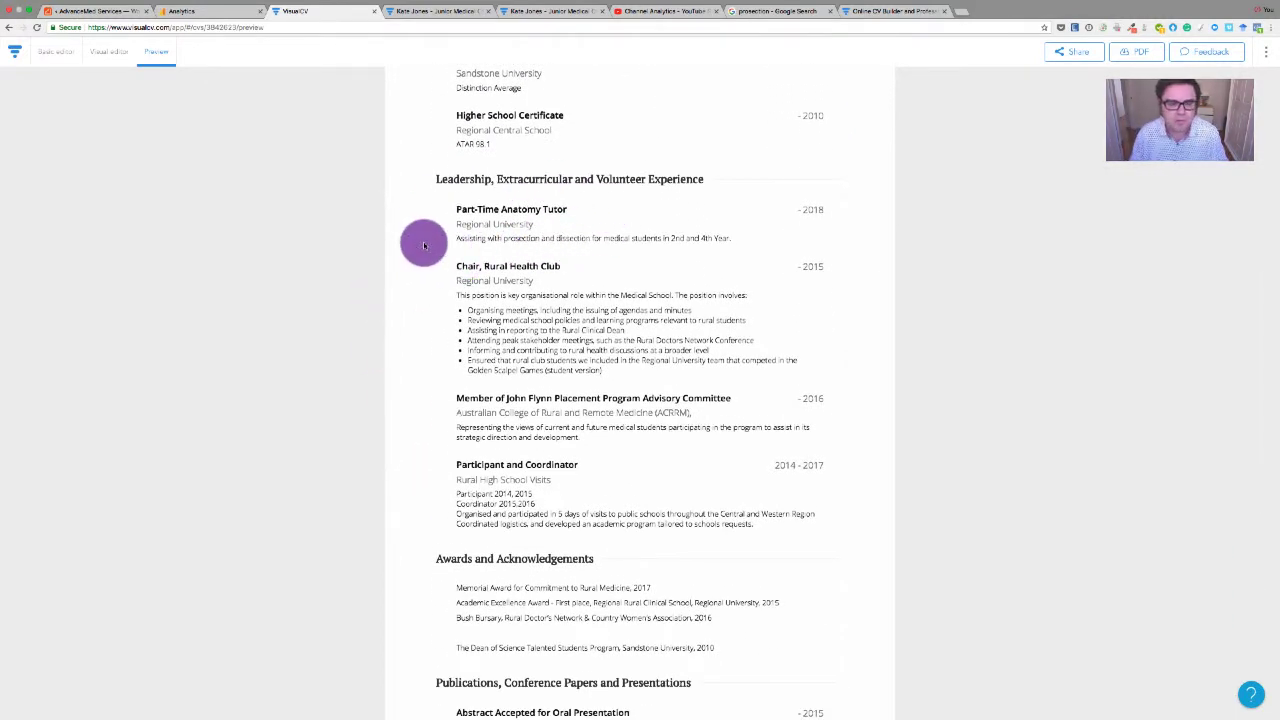
scroll(424, 245, "up", 5)
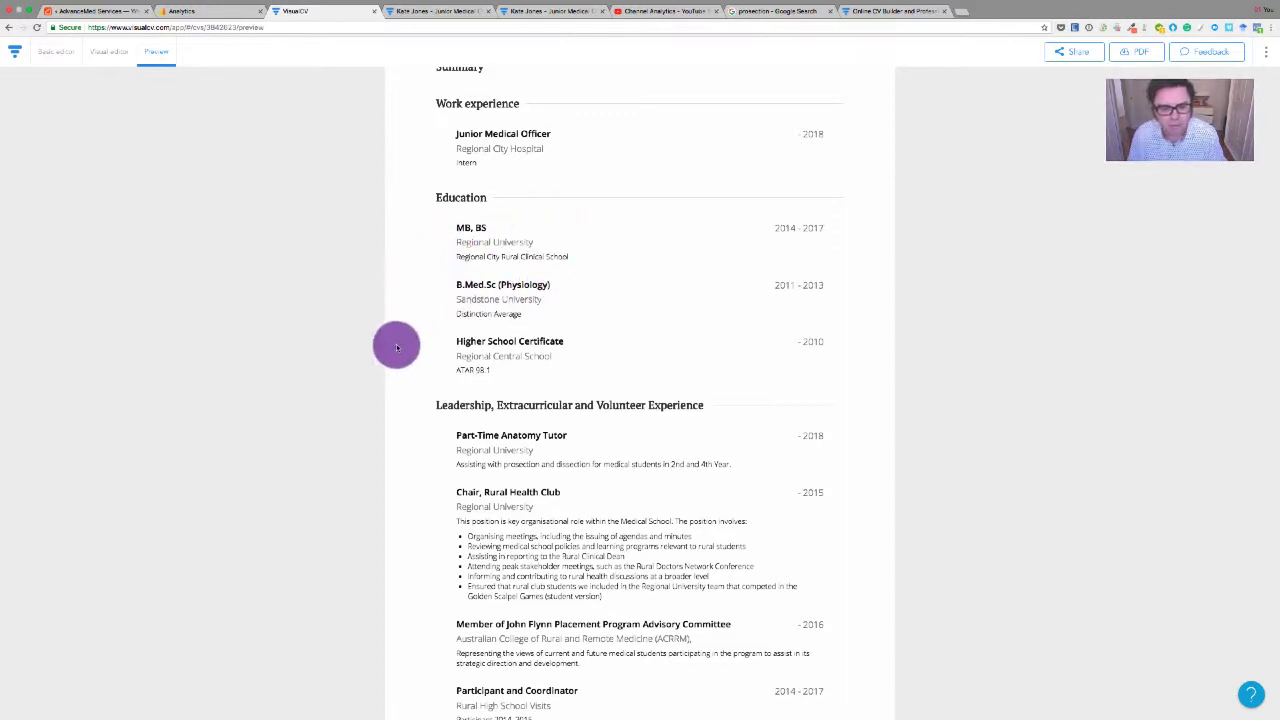
scroll(425, 425, "down", 3)
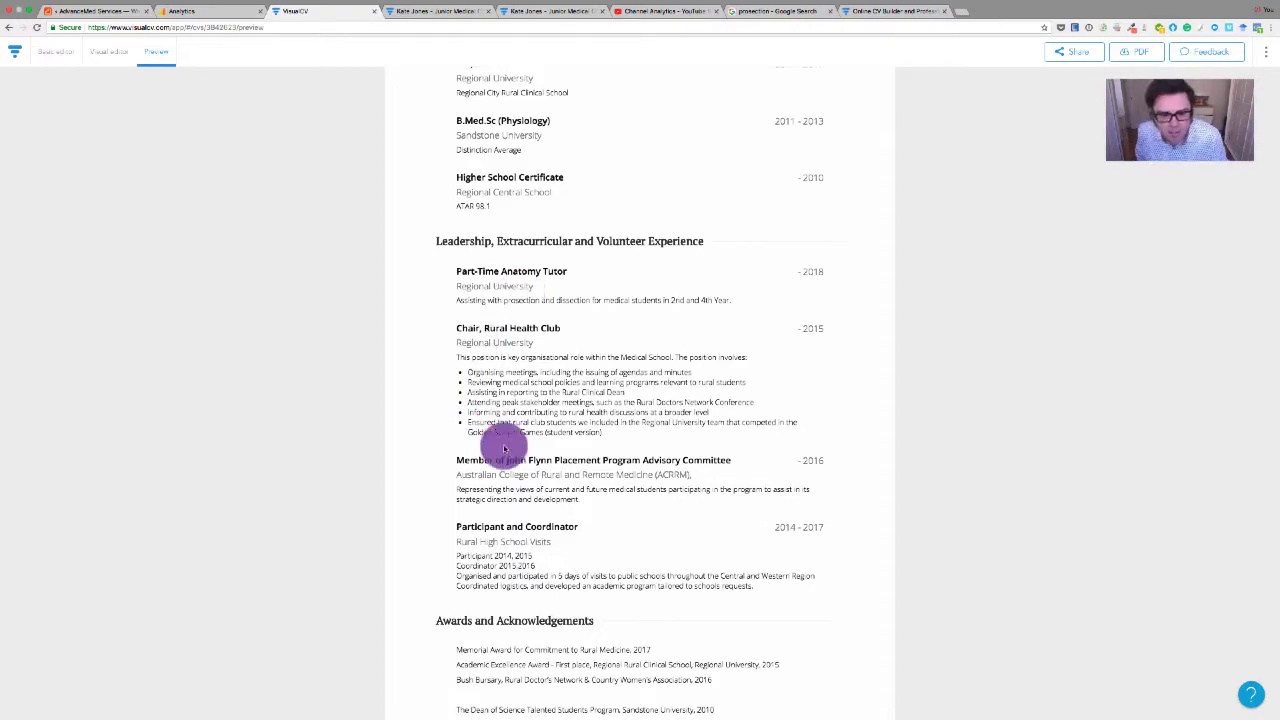
scroll(506, 458, "down", 1)
scroll(453, 517, "down", 5)
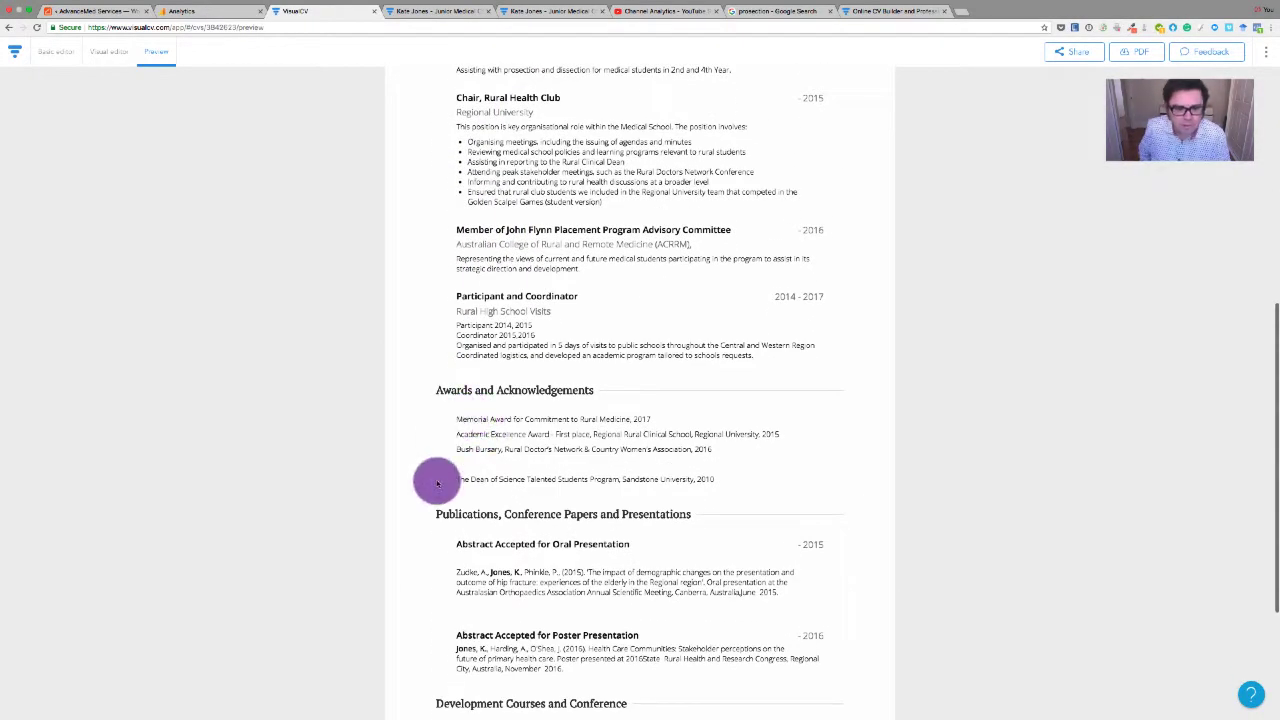
scroll(435, 480, "down", 2)
scroll(437, 484, "down", 3)
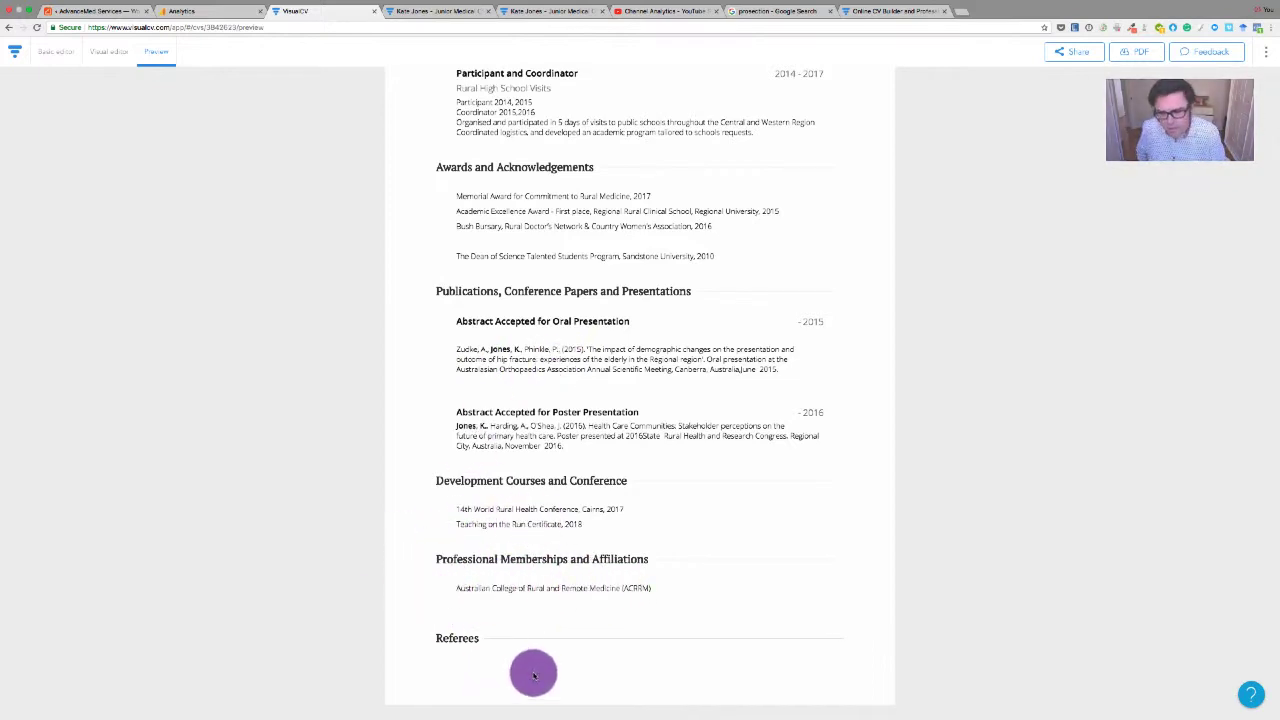
scroll(533, 672, "up", 1)
scroll(540, 570, "up", 4)
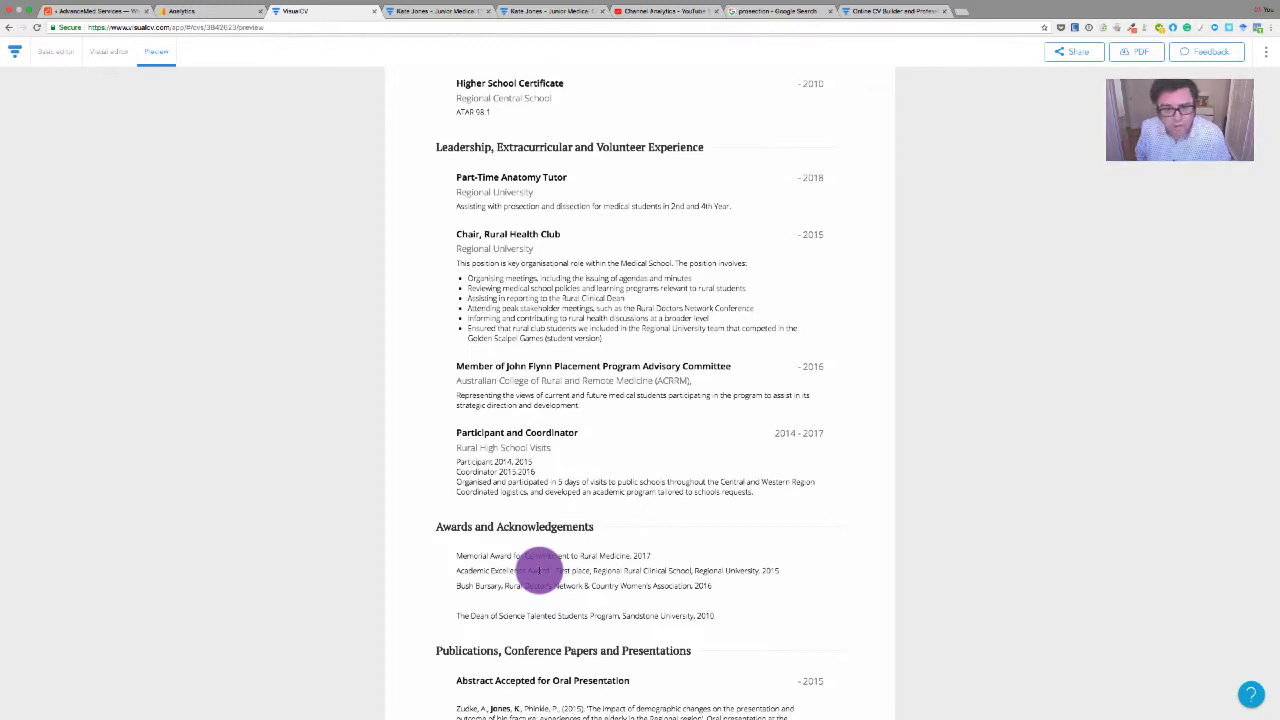
scroll(540, 570, "up", 4)
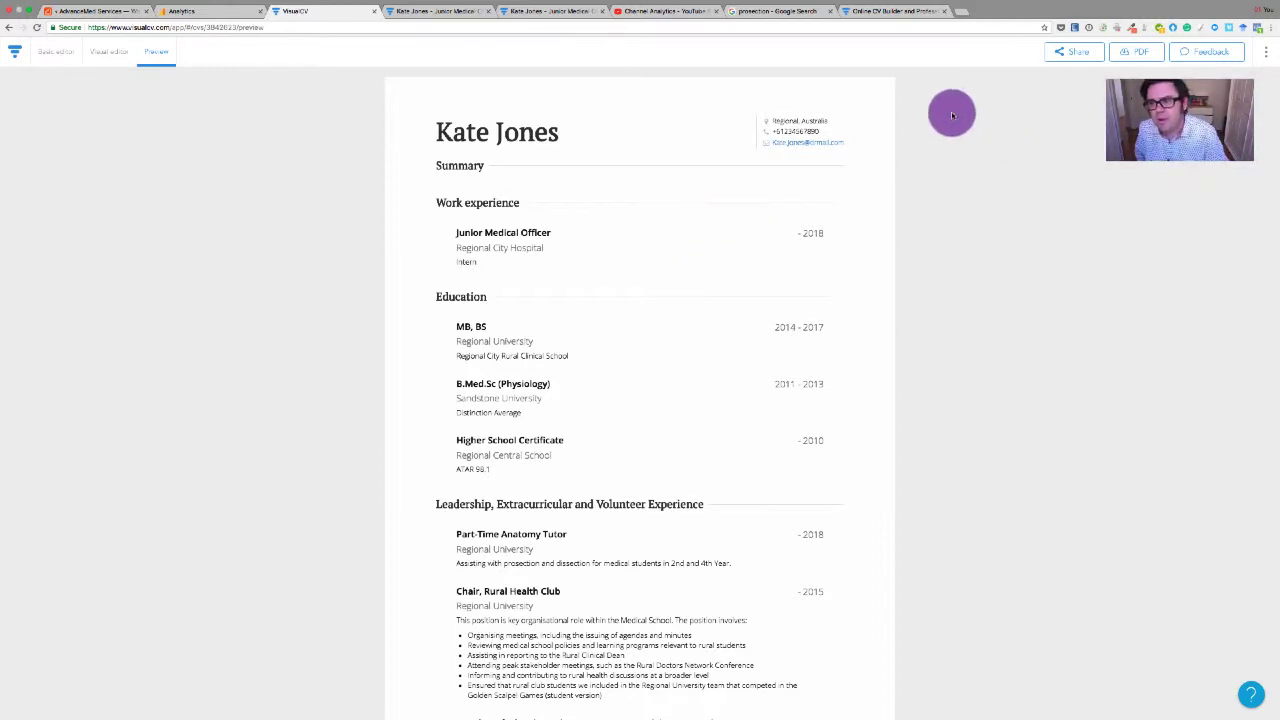
left_click(1069, 58)
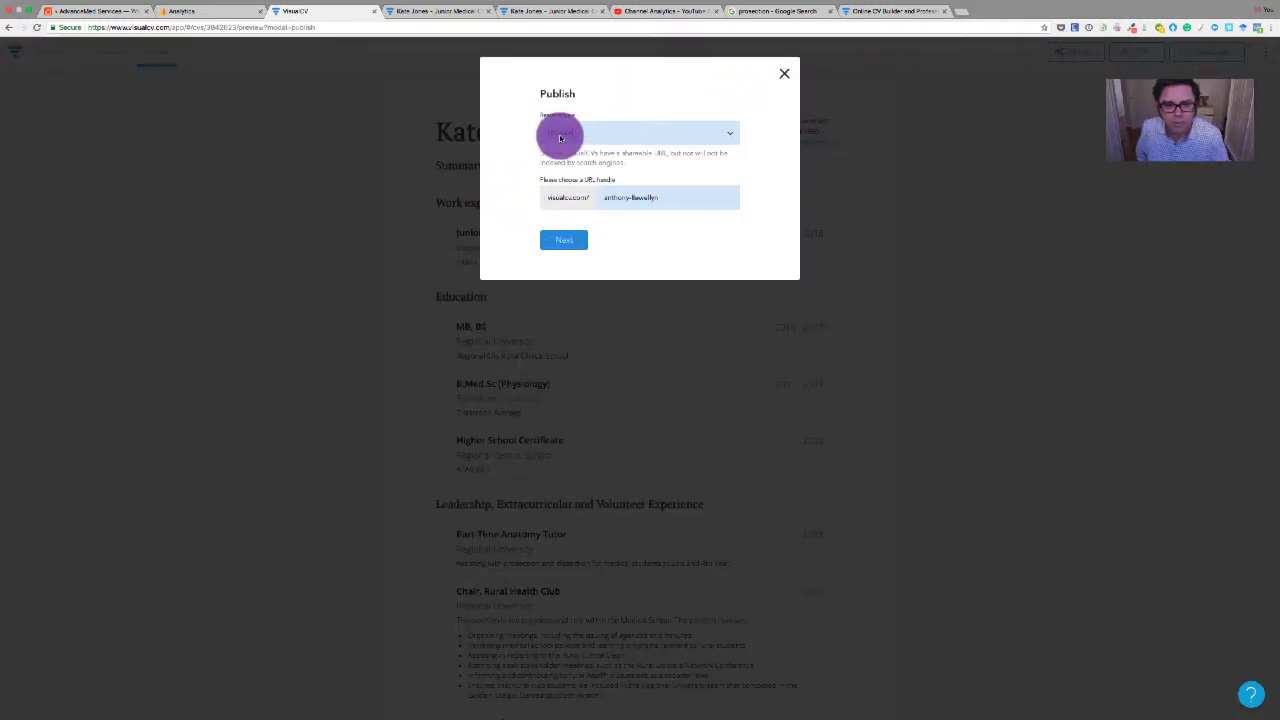
left_click_drag(669, 194, 603, 195)
key("BackSpace")
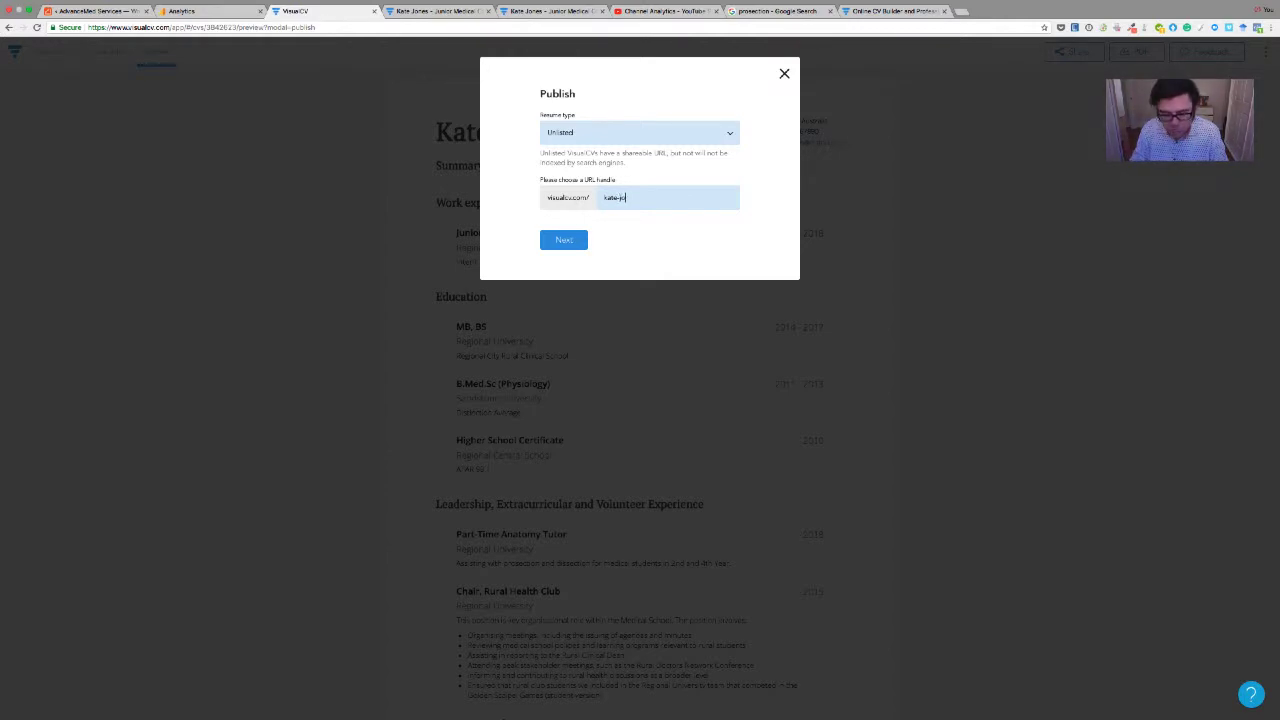
left_click(560, 250)
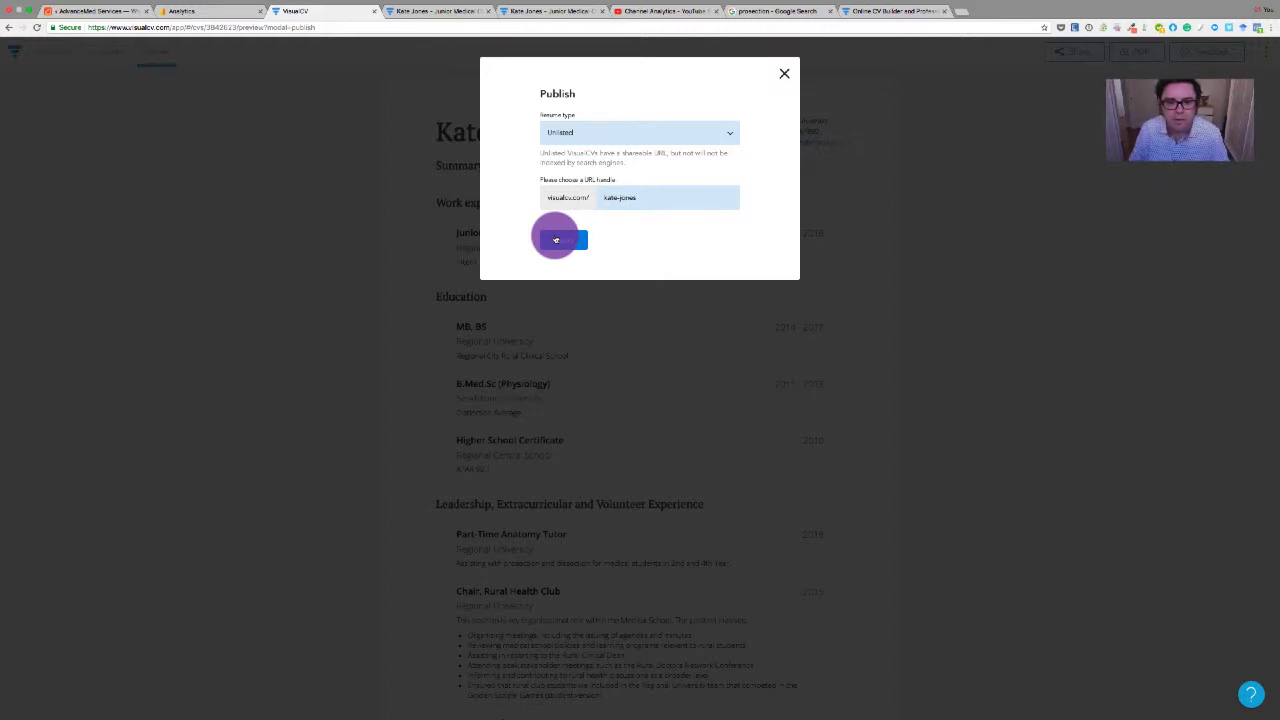
left_click(783, 74)
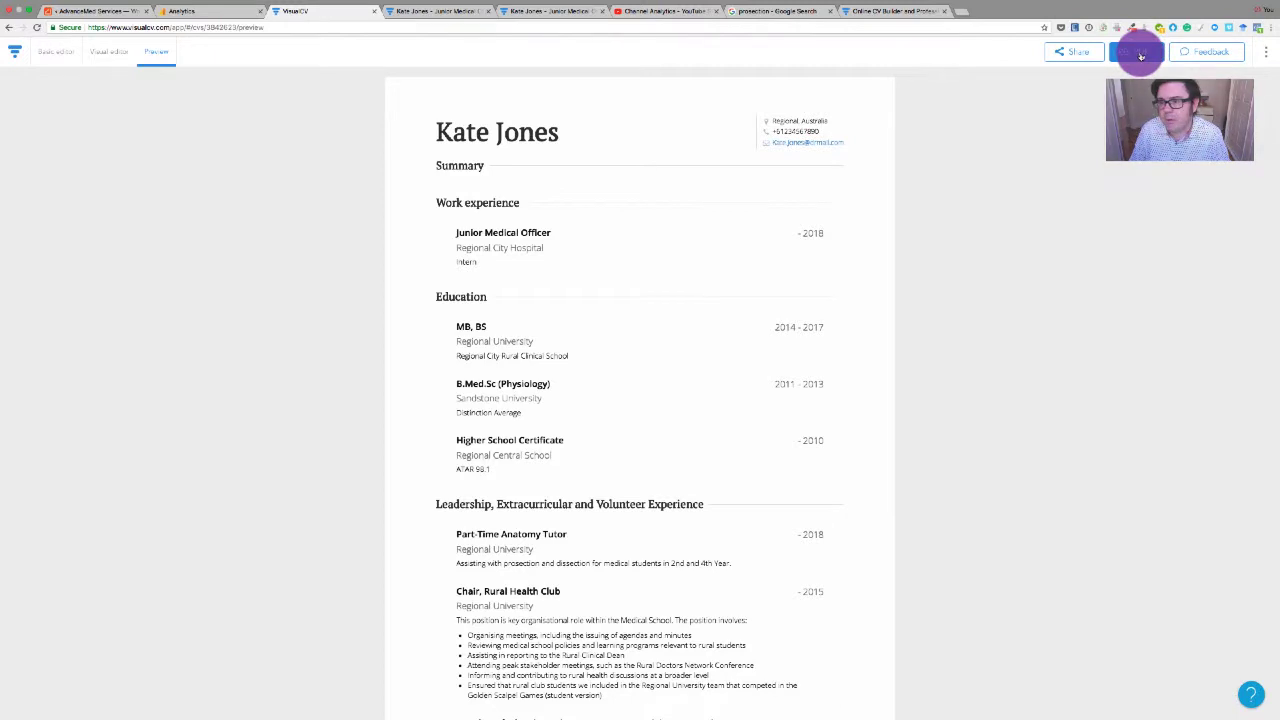
Open the CV as a PDF and scroll through both pages and back up
left_click(1140, 55)
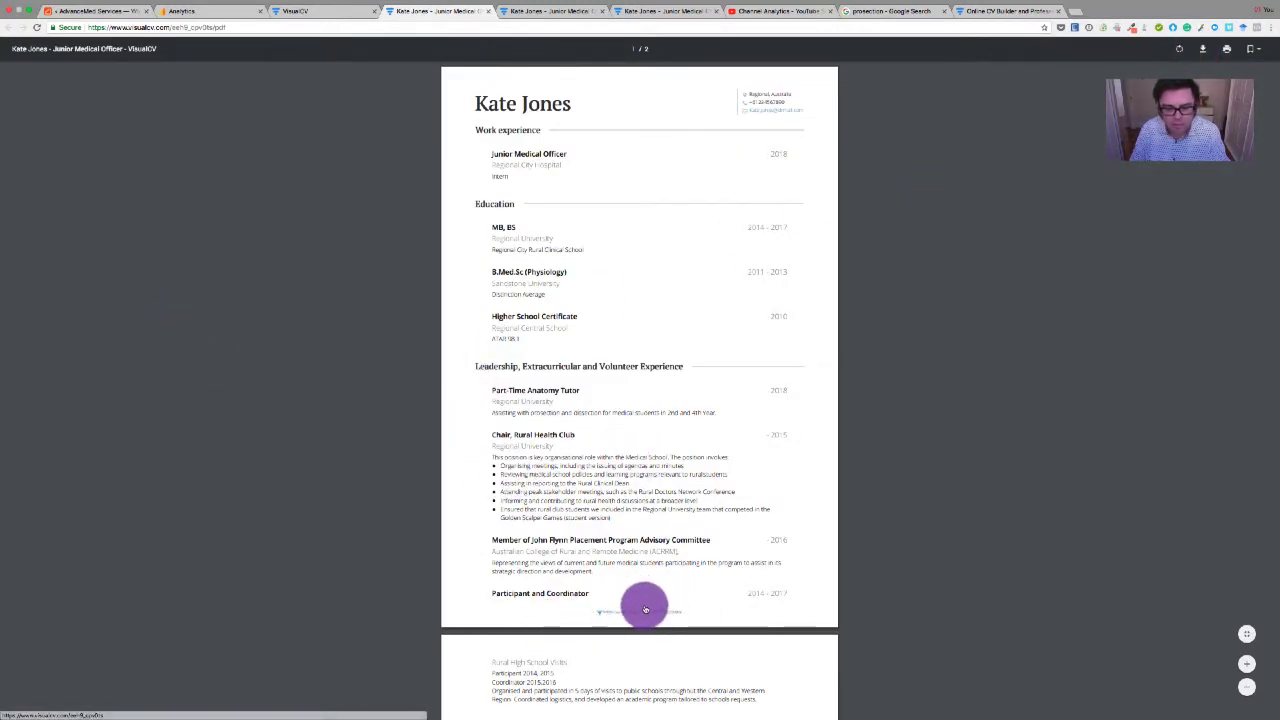
scroll(523, 612, "down", 2)
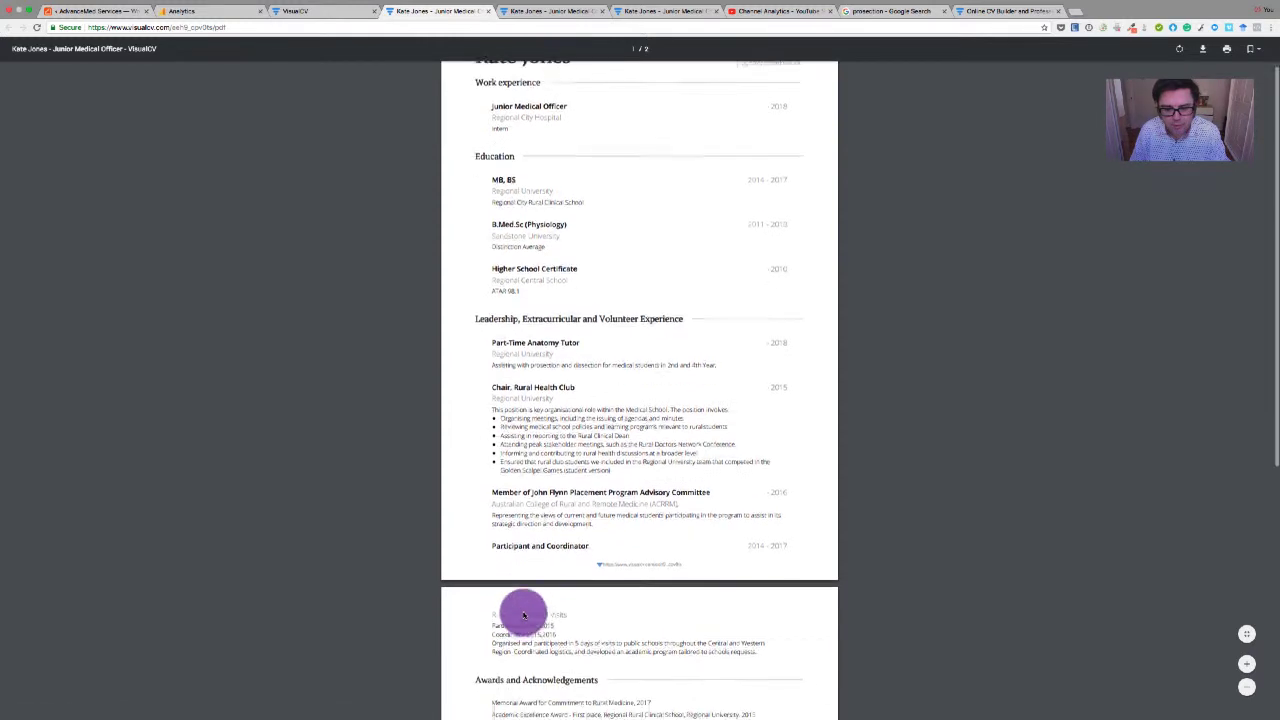
scroll(523, 615, "up", 2)
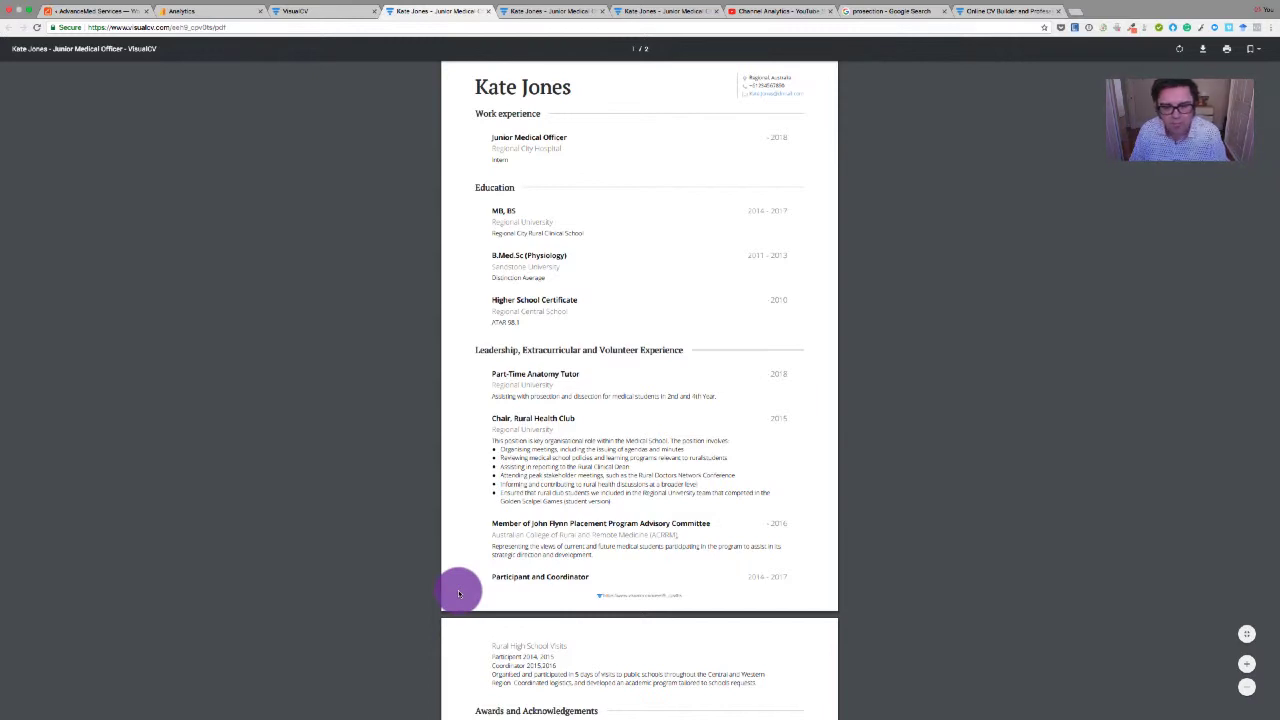
scroll(458, 592, "down", 6)
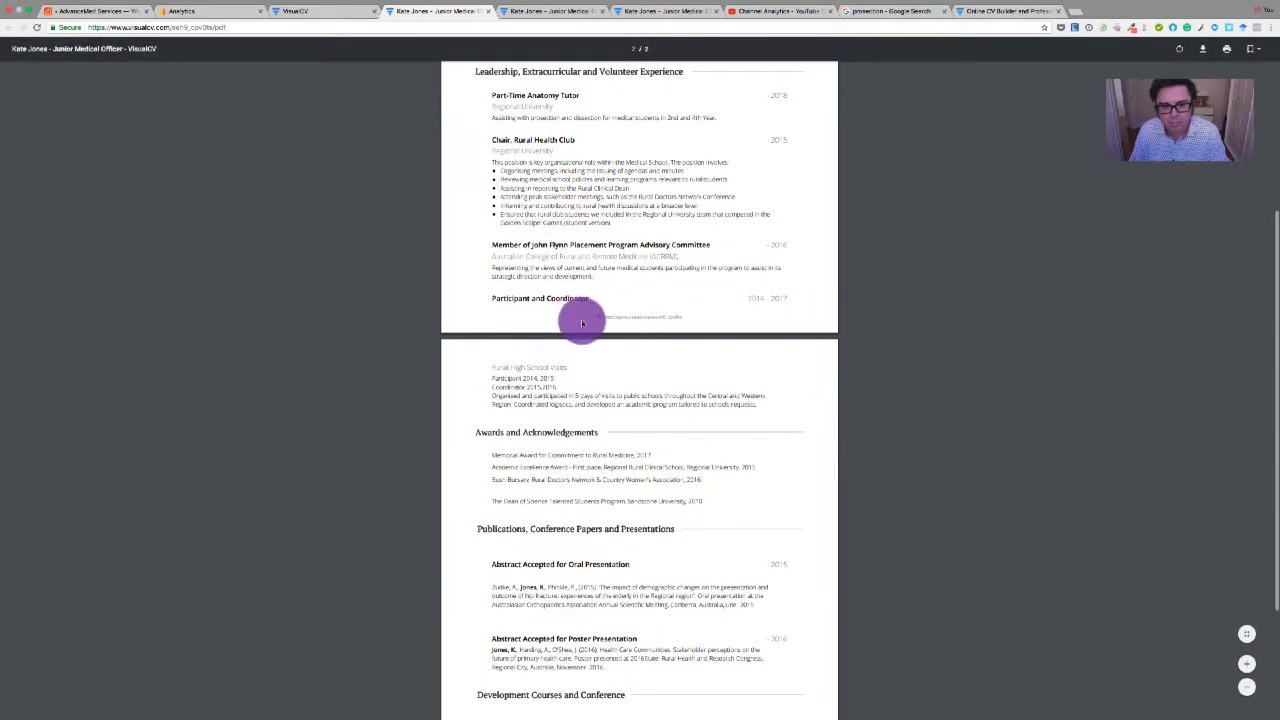
scroll(453, 558, "down", 1)
scroll(453, 558, "down", 4)
scroll(471, 548, "up", 15)
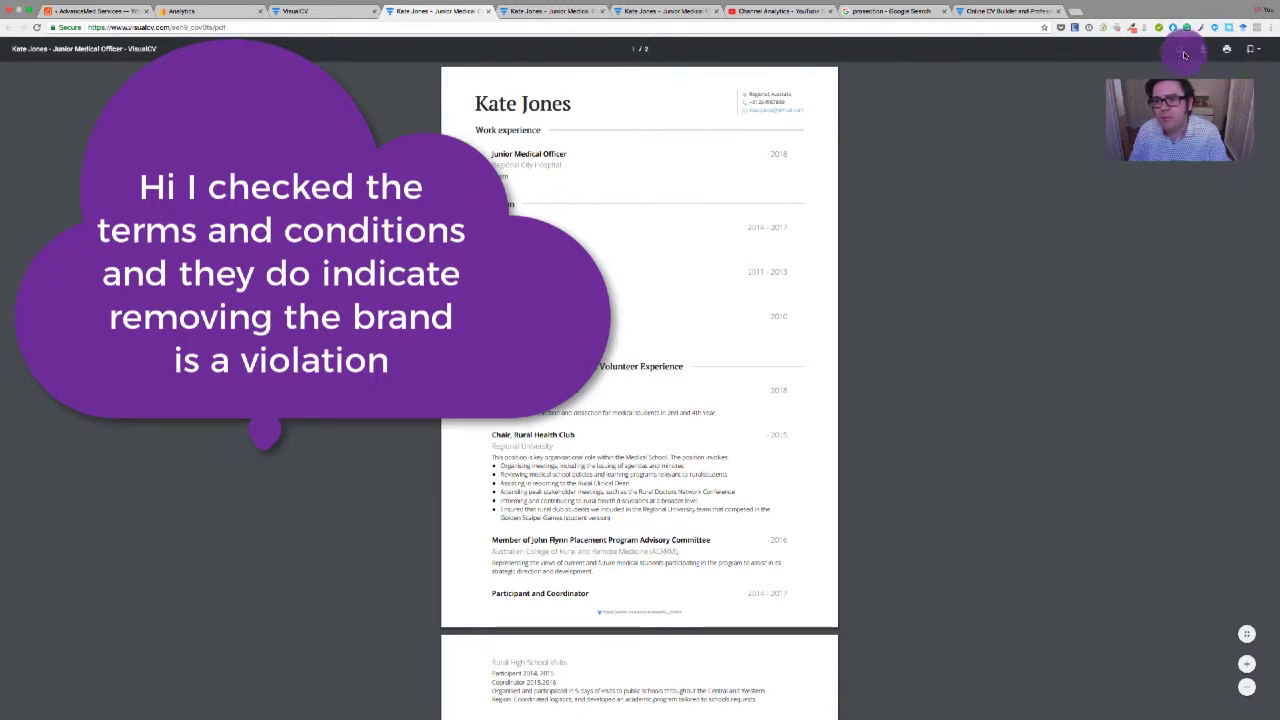
Back in VisualCV, open the Get feedback form and close it without sending
left_click(297, 12)
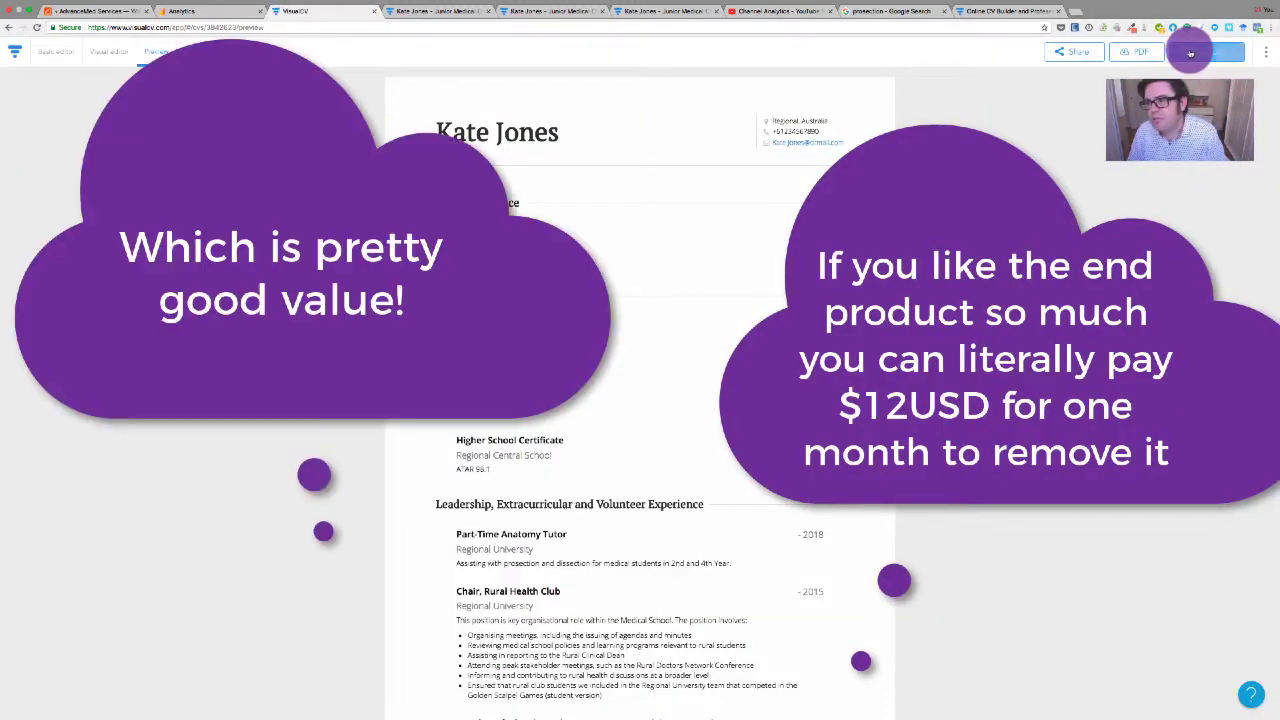
left_click(1190, 53)
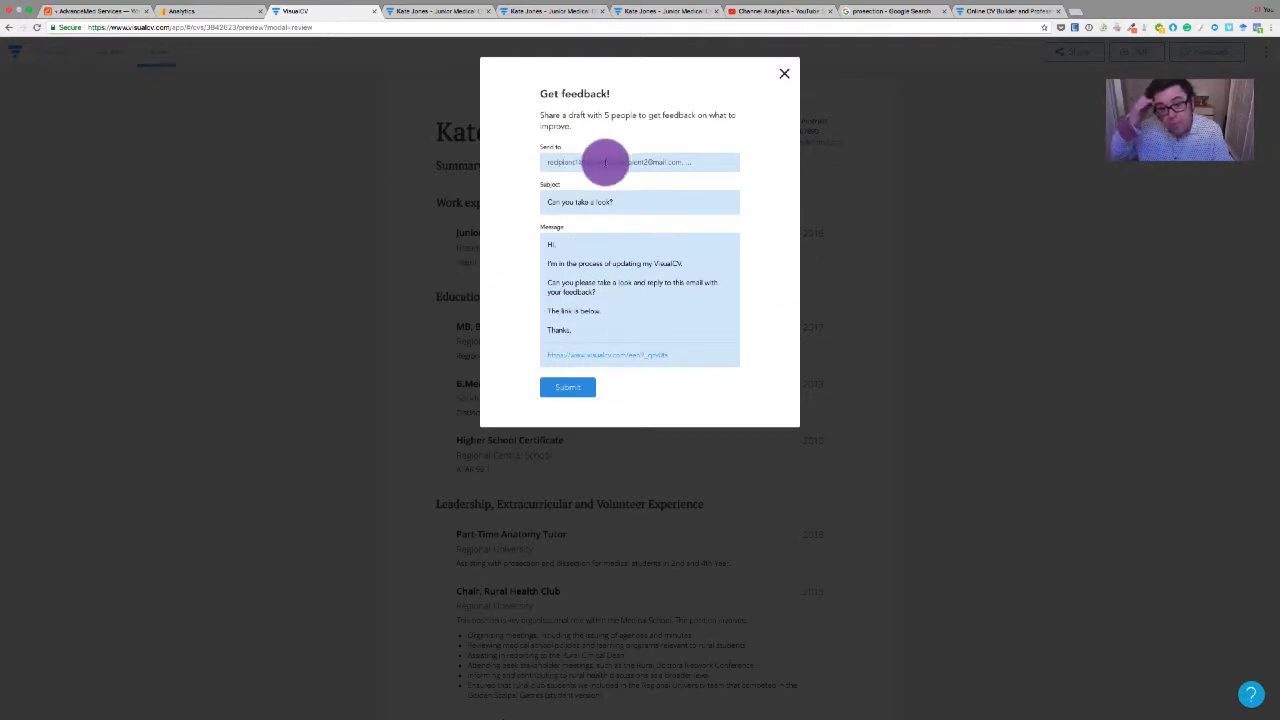
left_click(784, 73)
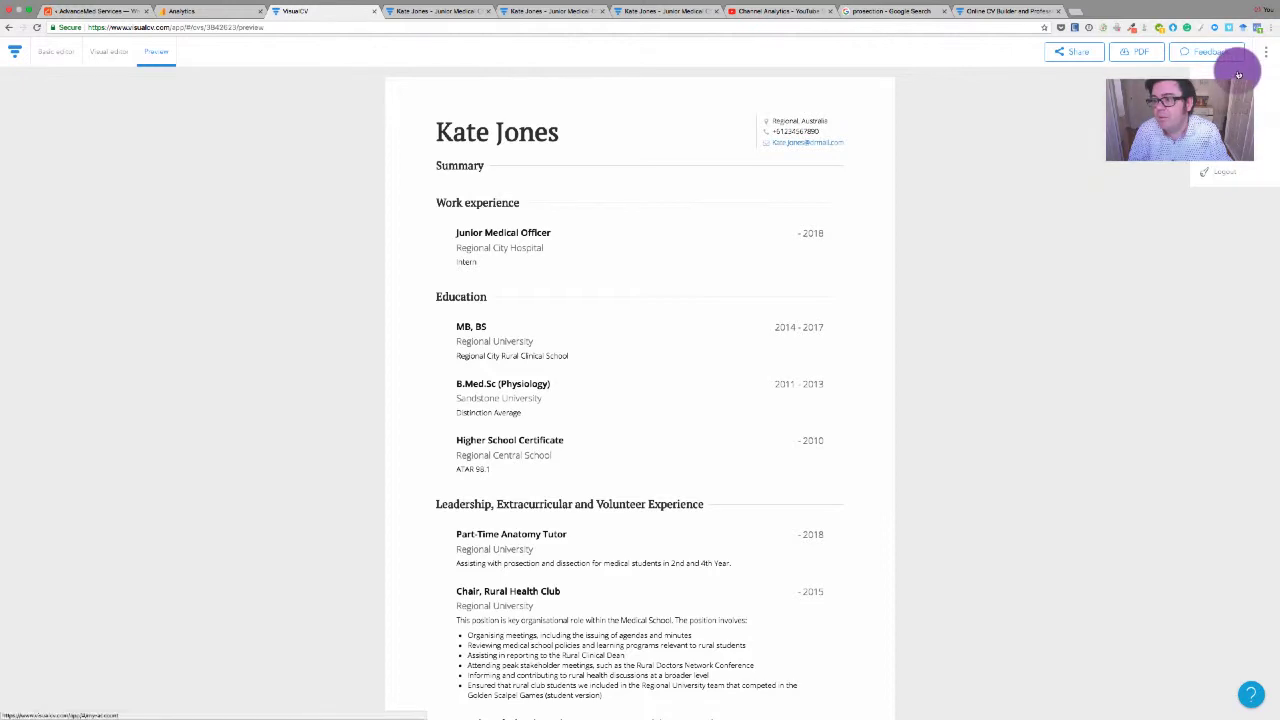
left_click(108, 51)
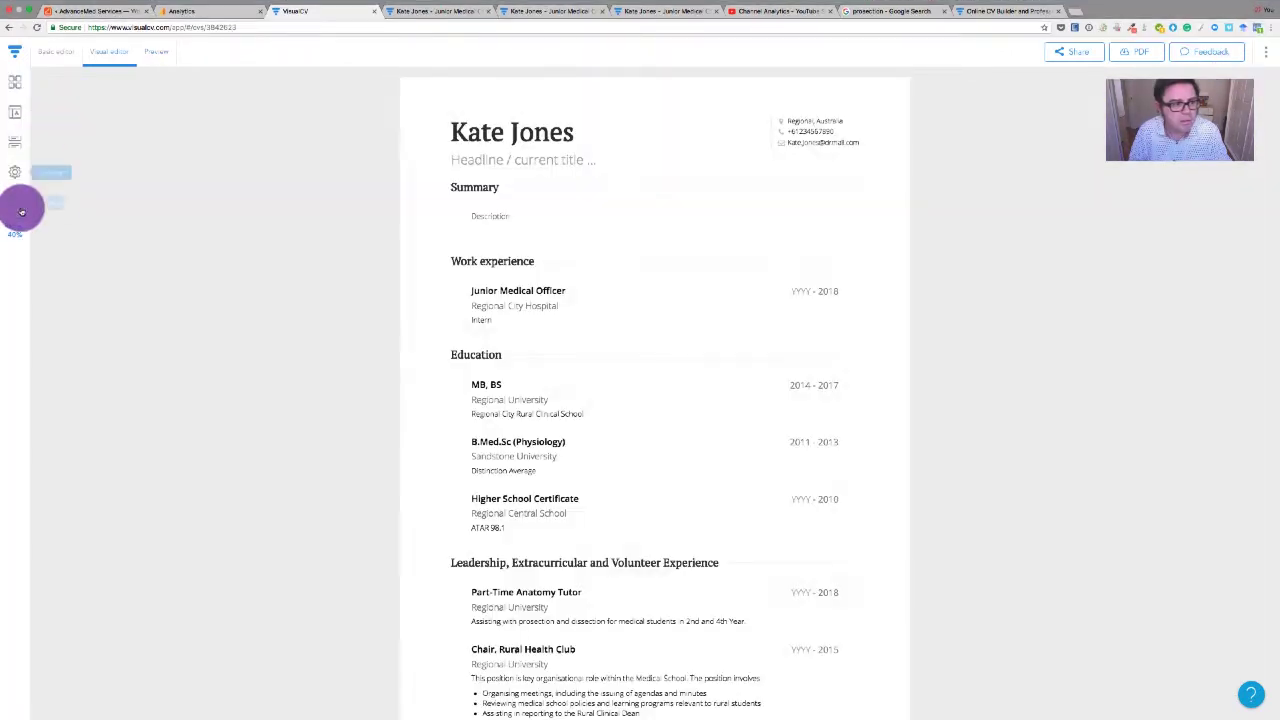
left_click(15, 82)
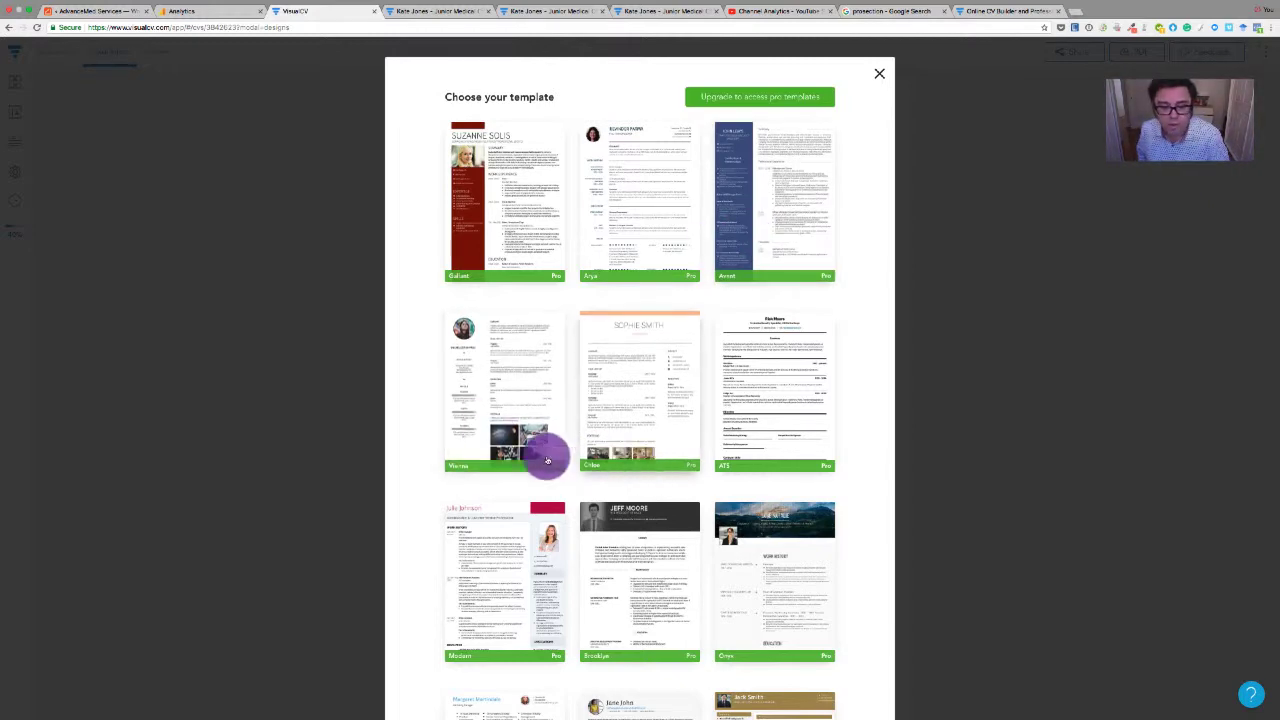
scroll(499, 463, "down", 1)
scroll(499, 463, "down", 9)
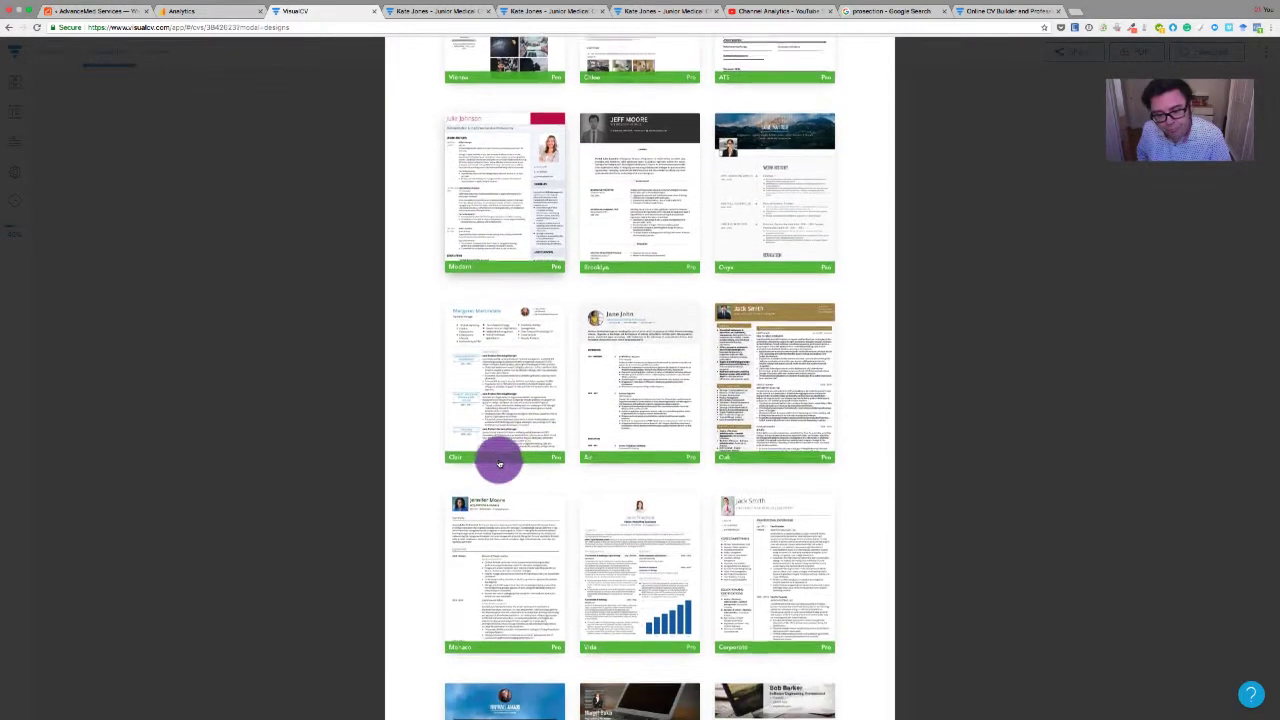
scroll(499, 463, "down", 4)
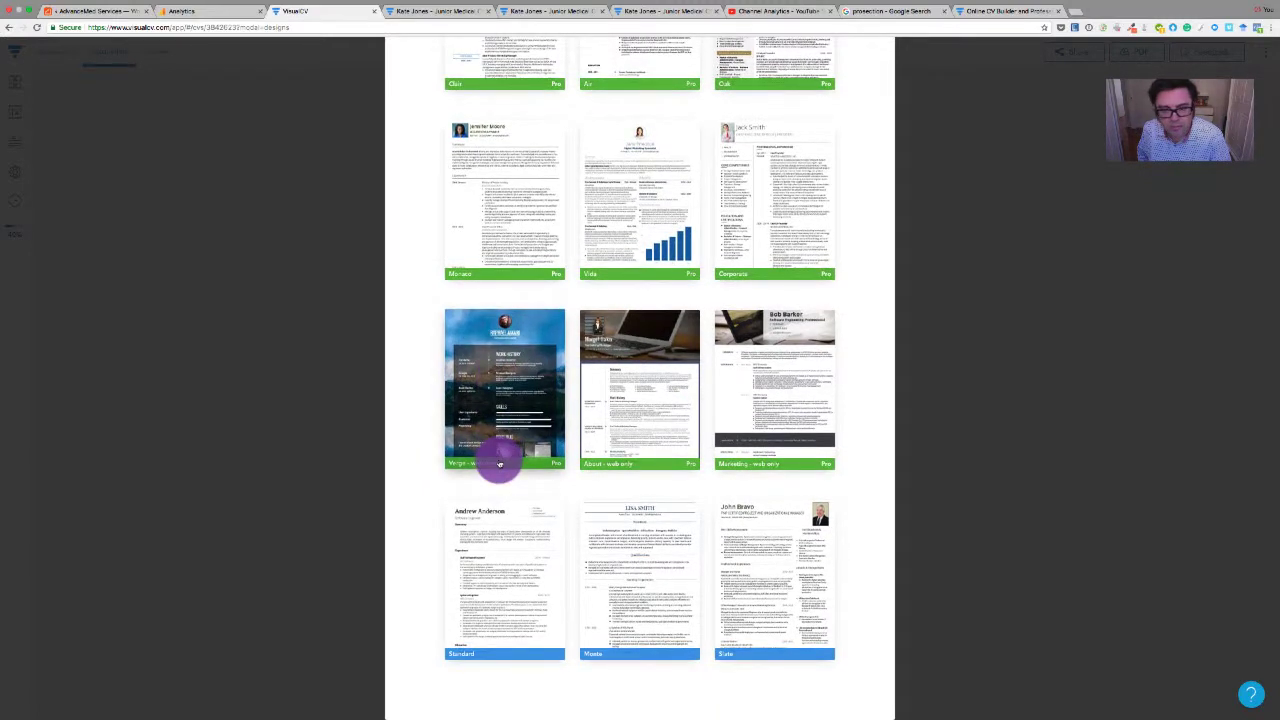
scroll(499, 463, "up", 10)
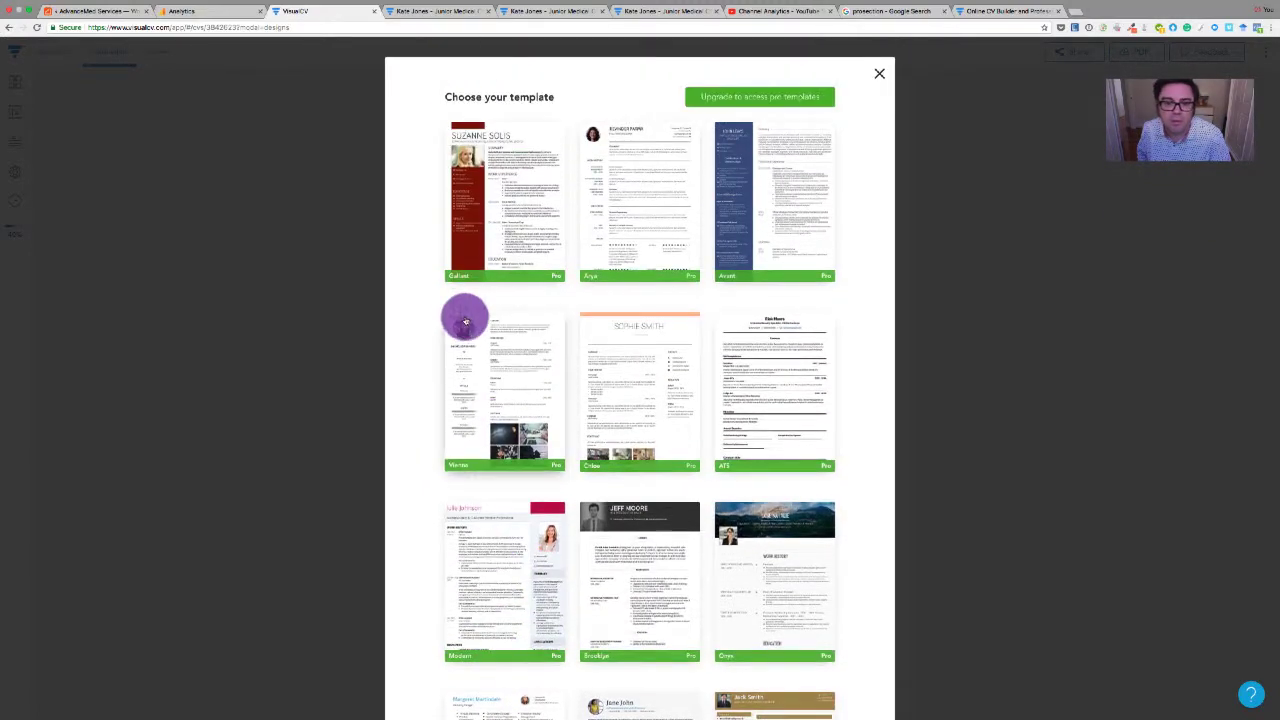
scroll(451, 406, "down", 8)
scroll(440, 525, "down", 6)
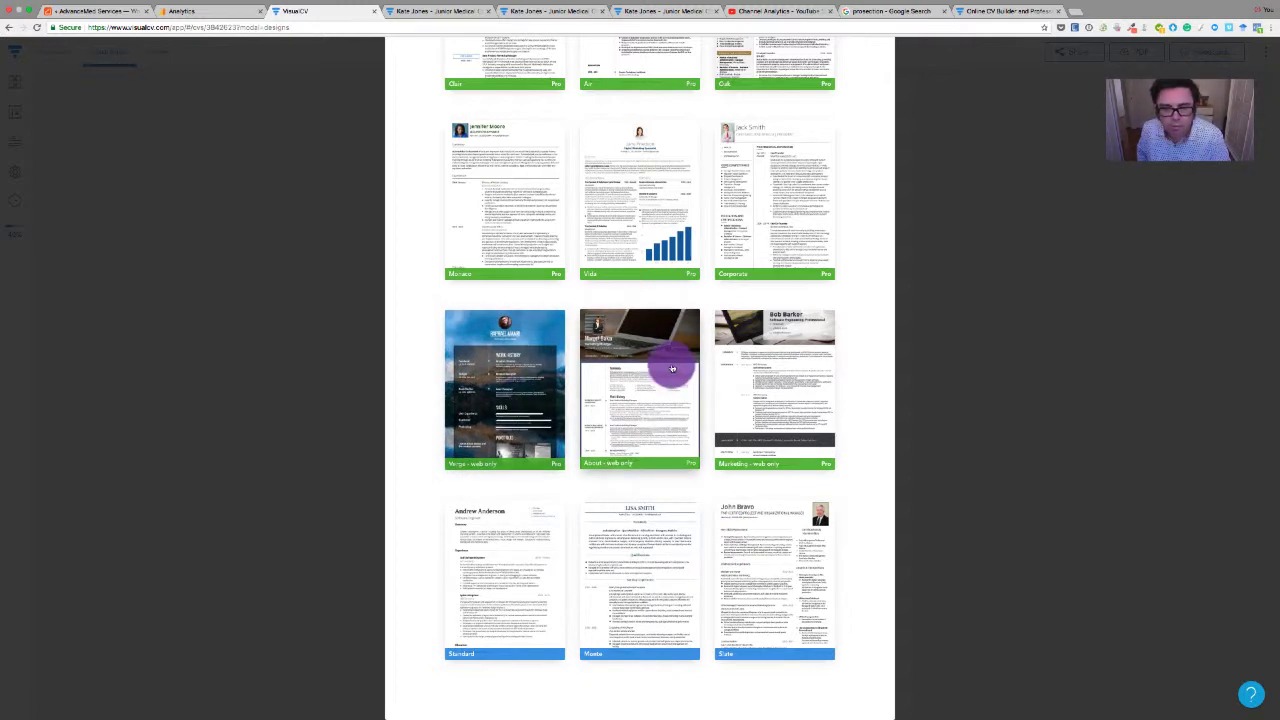
scroll(672, 369, "up", 3)
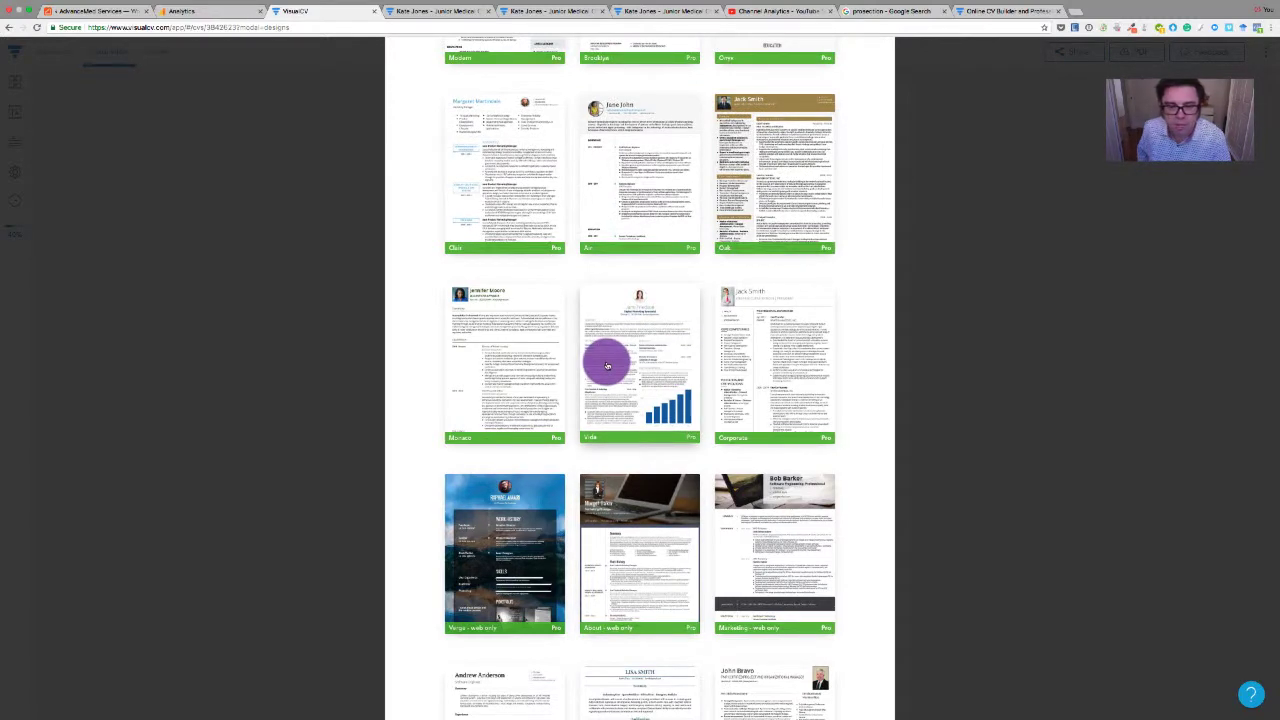
scroll(606, 366, "up", 6)
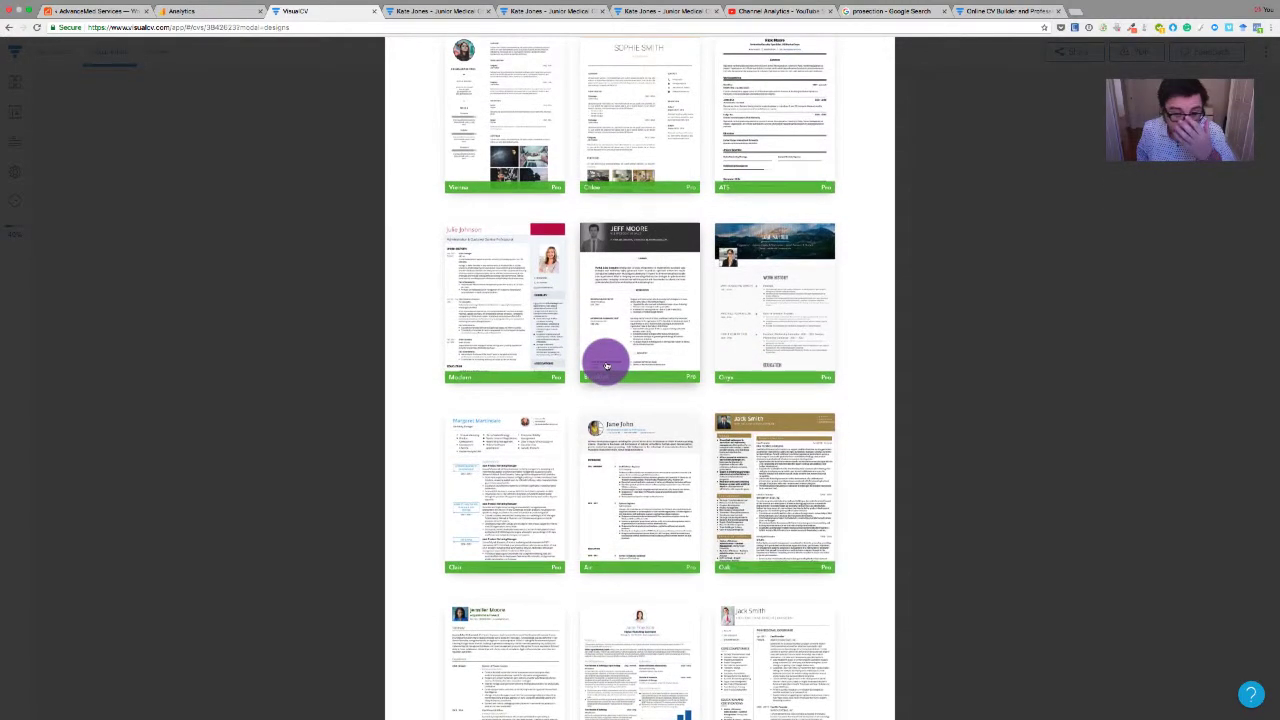
scroll(606, 366, "up", 5)
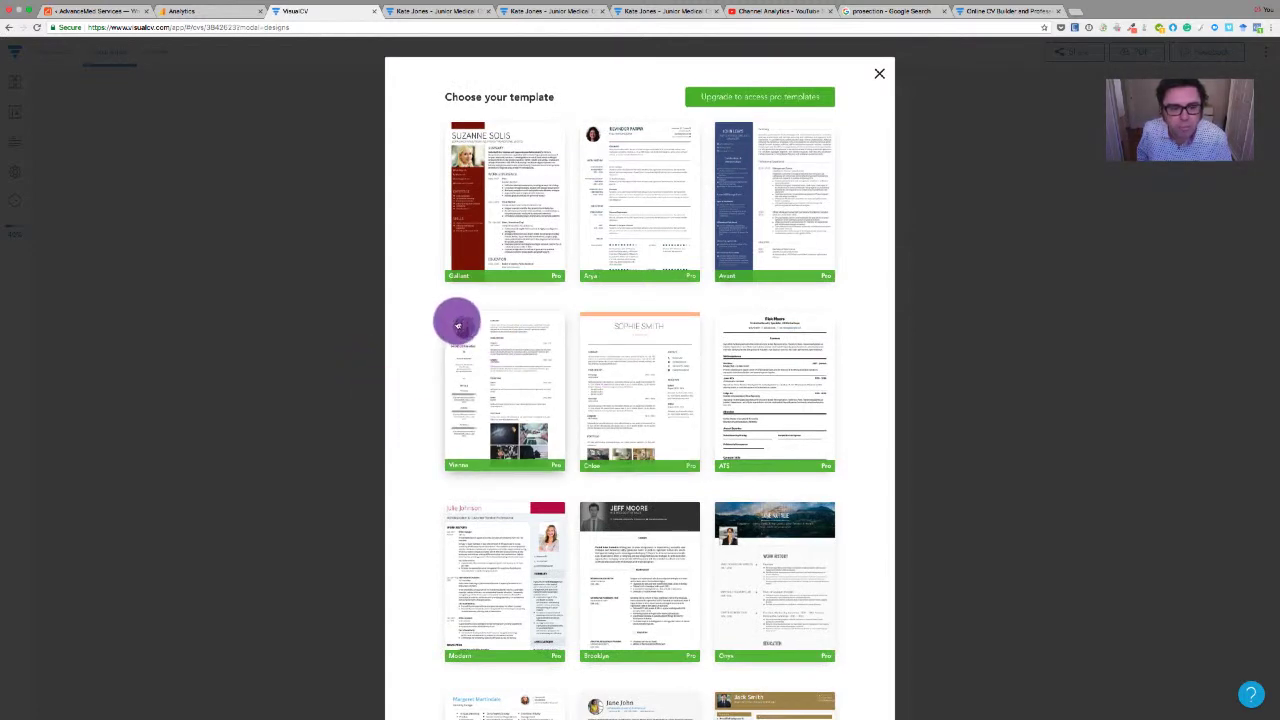
scroll(700, 437, "down", 18)
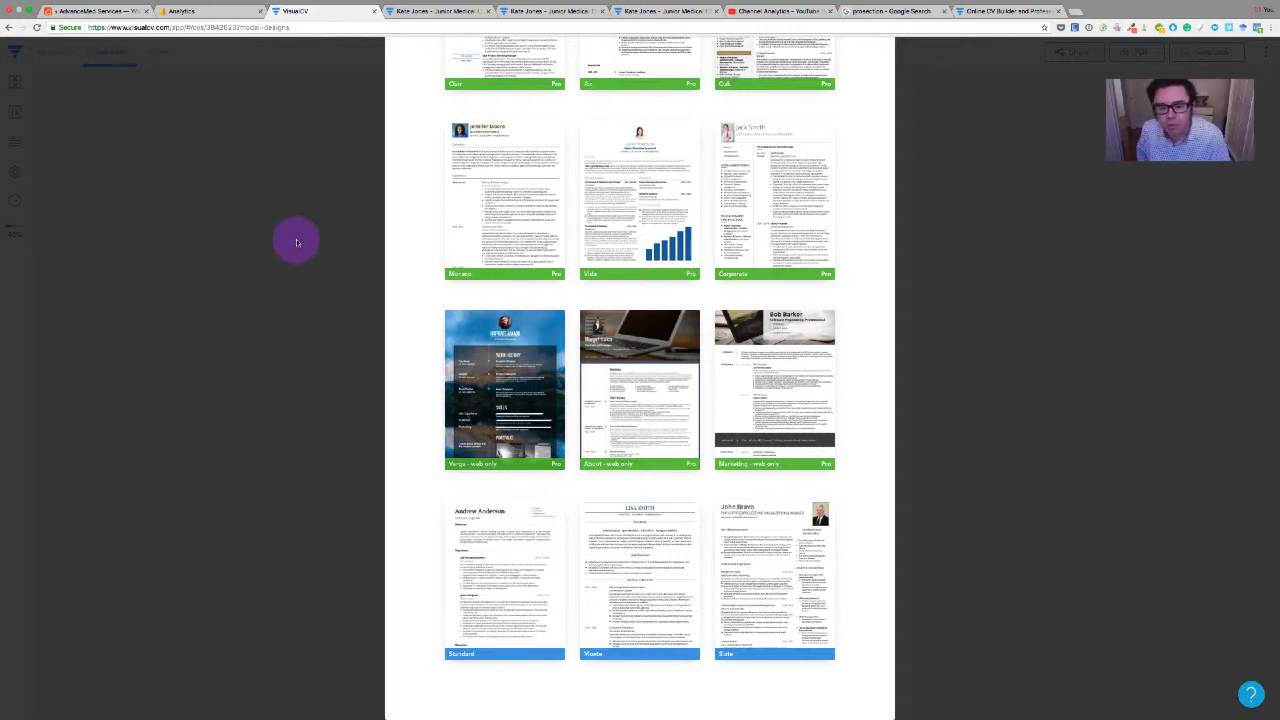
scroll(256, 363, "up", 3)
scroll(255, 362, "up", 11)
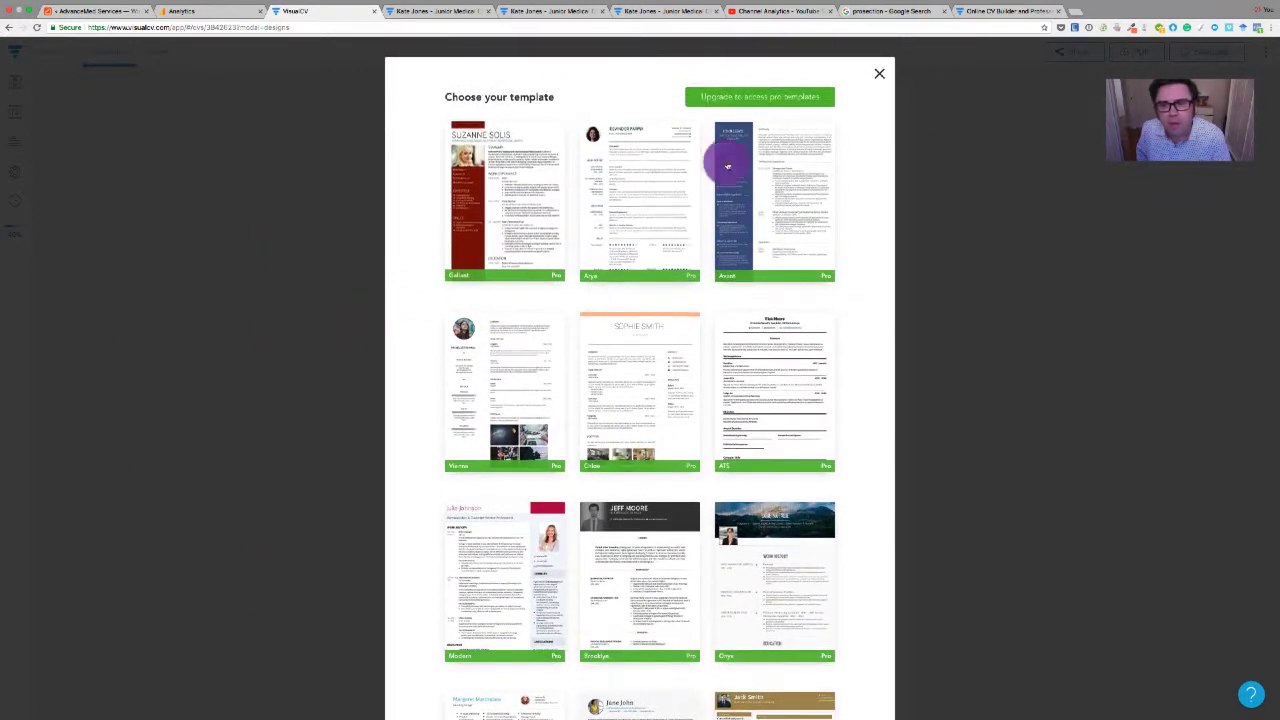
left_click(868, 68)
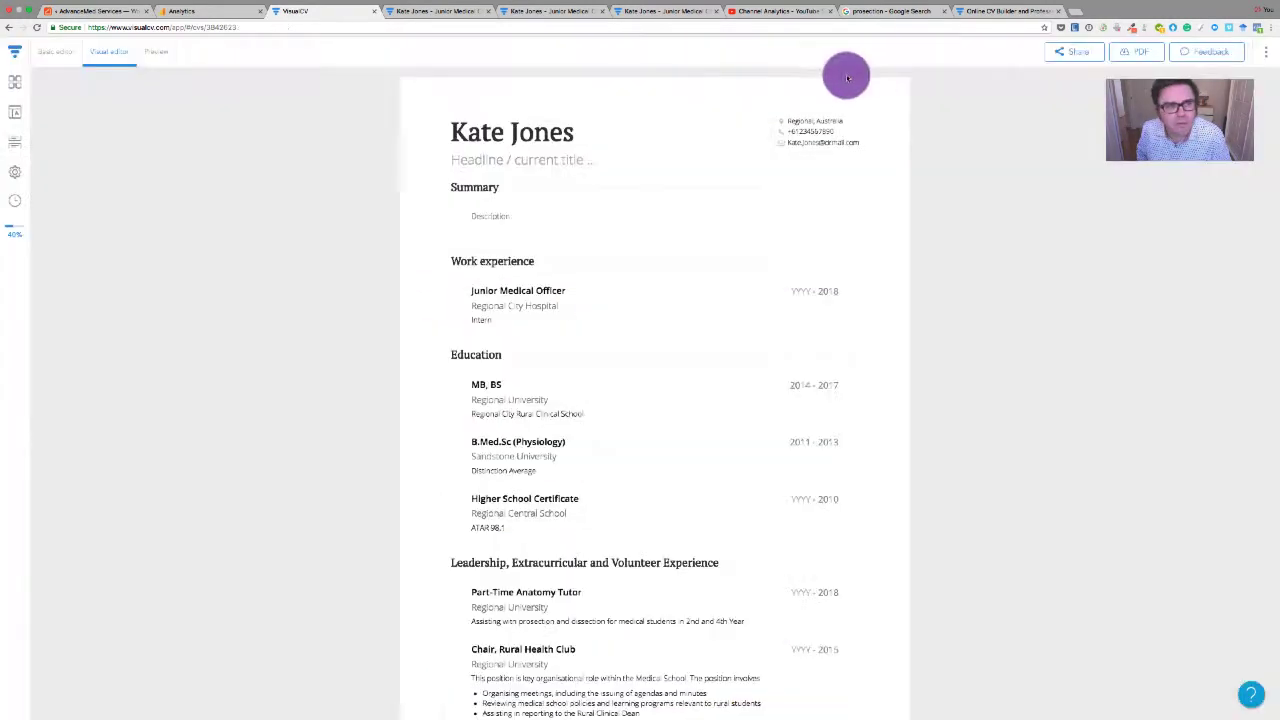
Close Settings unchanged, open Appearance, and try Roboto Slab as the header font
left_click(16, 177)
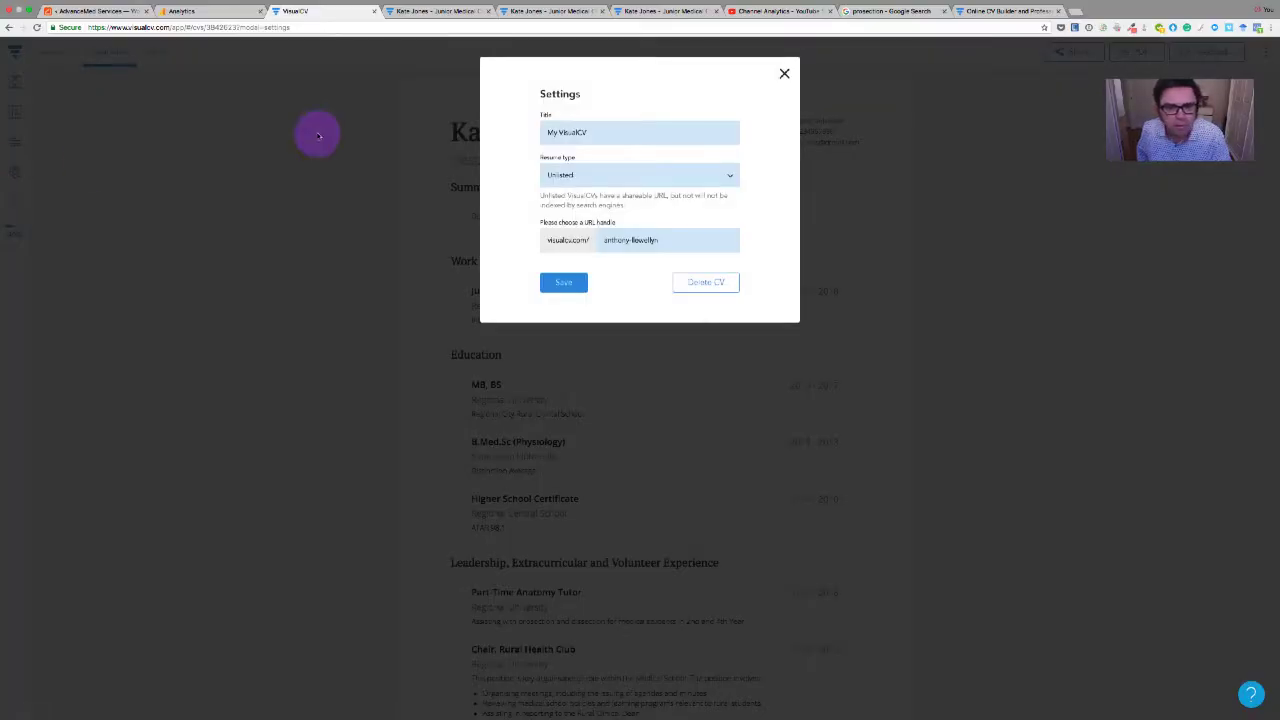
left_click(787, 74)
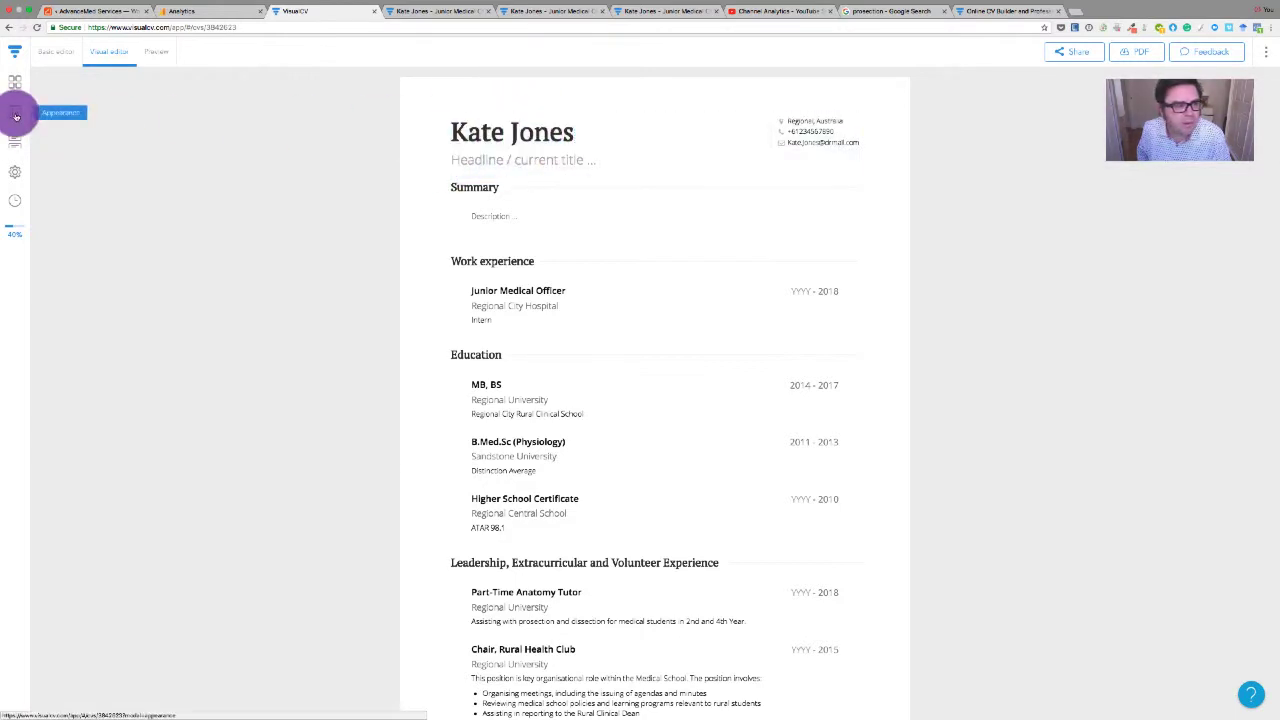
left_click(15, 117)
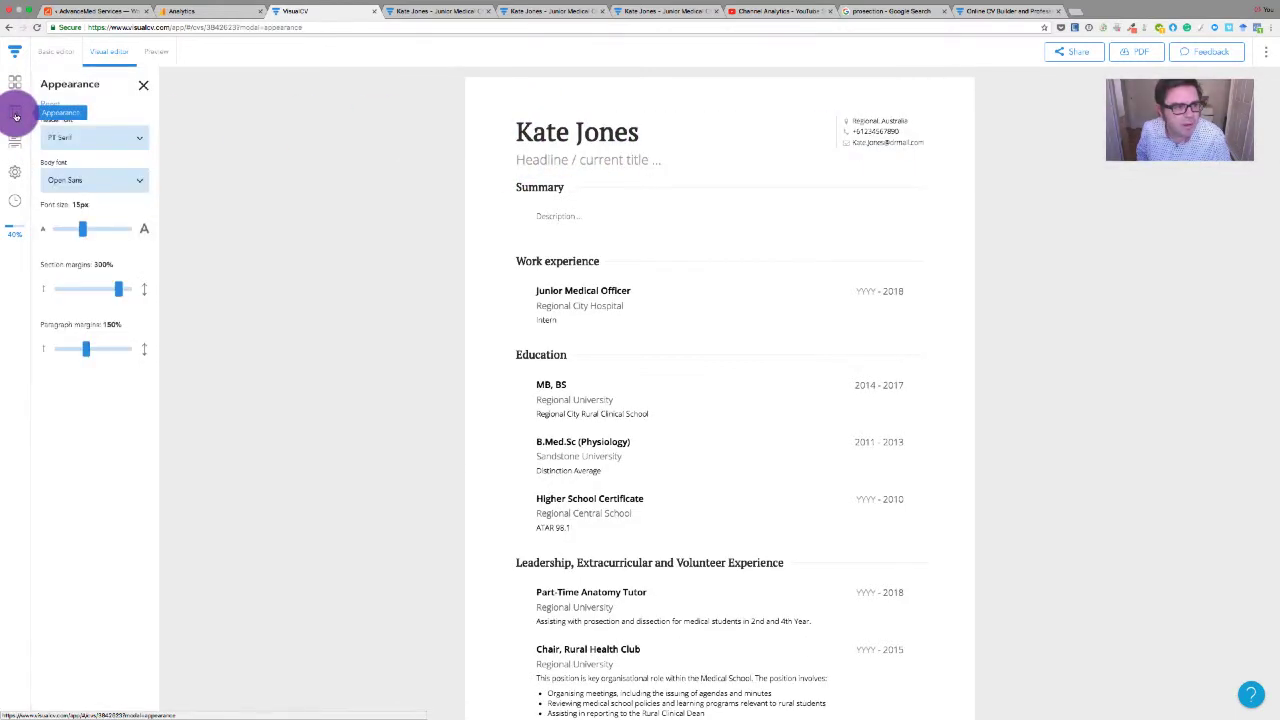
left_click(97, 149)
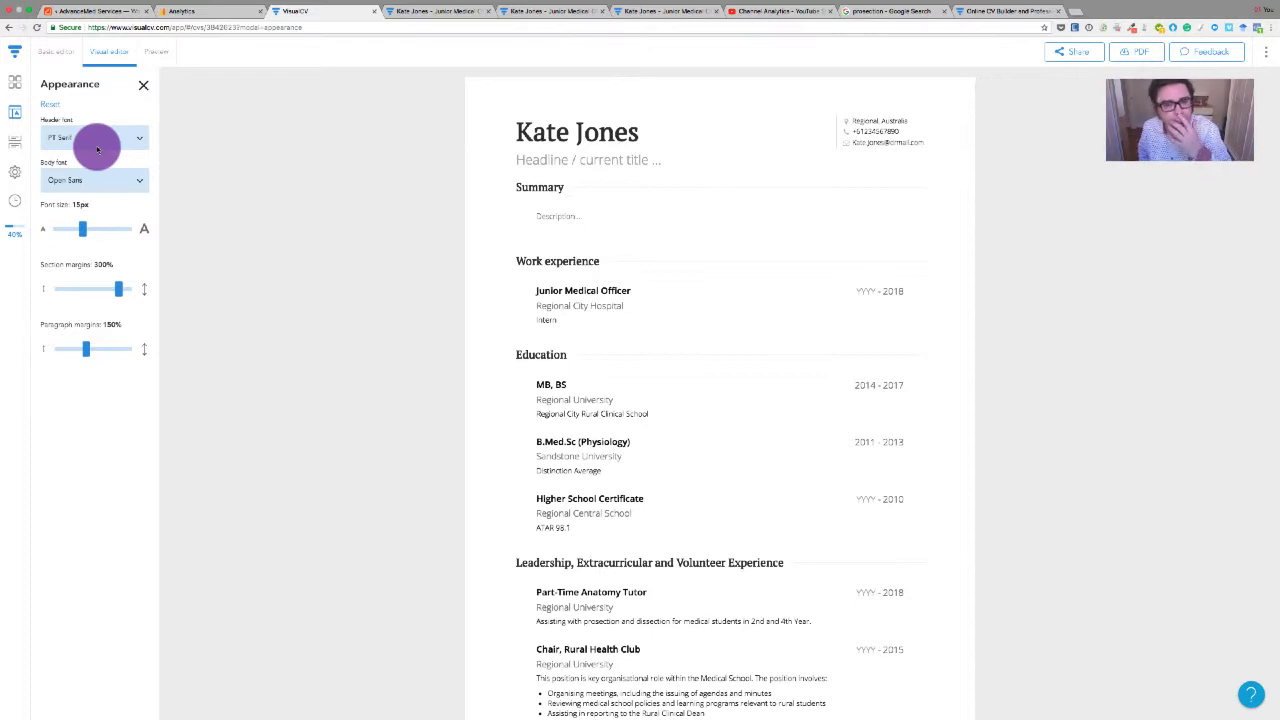
left_click(85, 147)
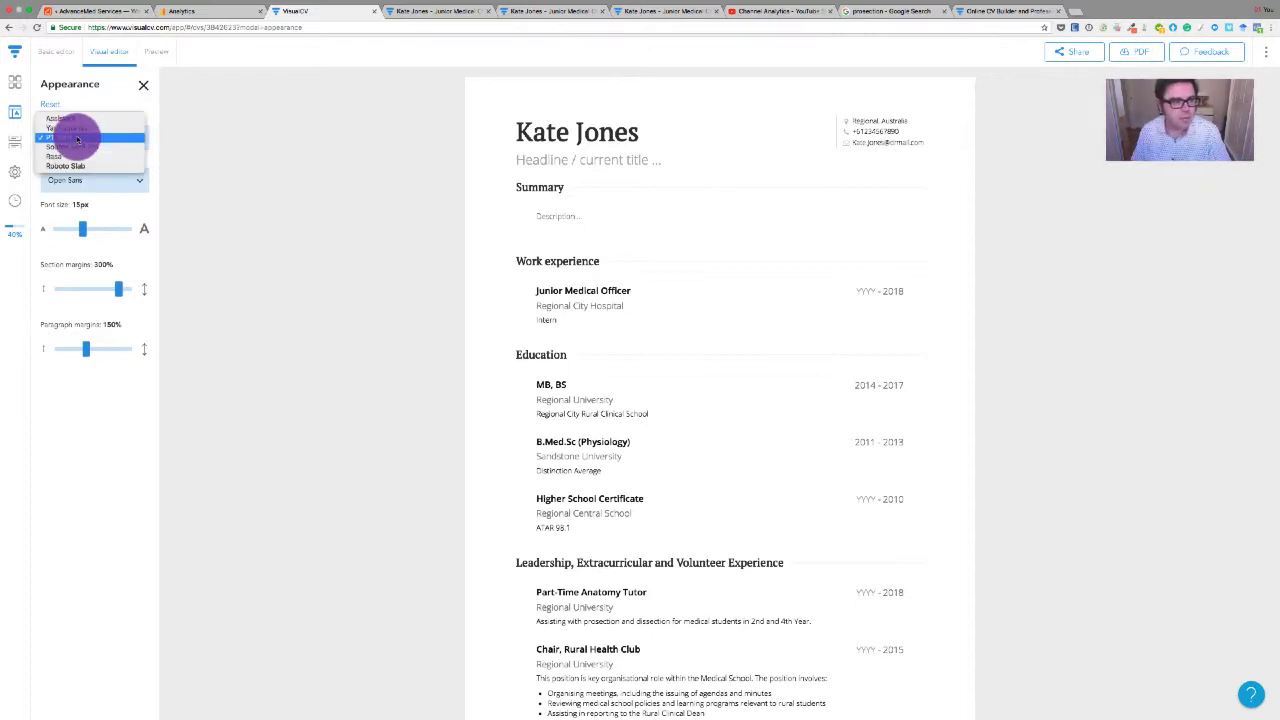
left_click_drag(77, 140, 57, 167)
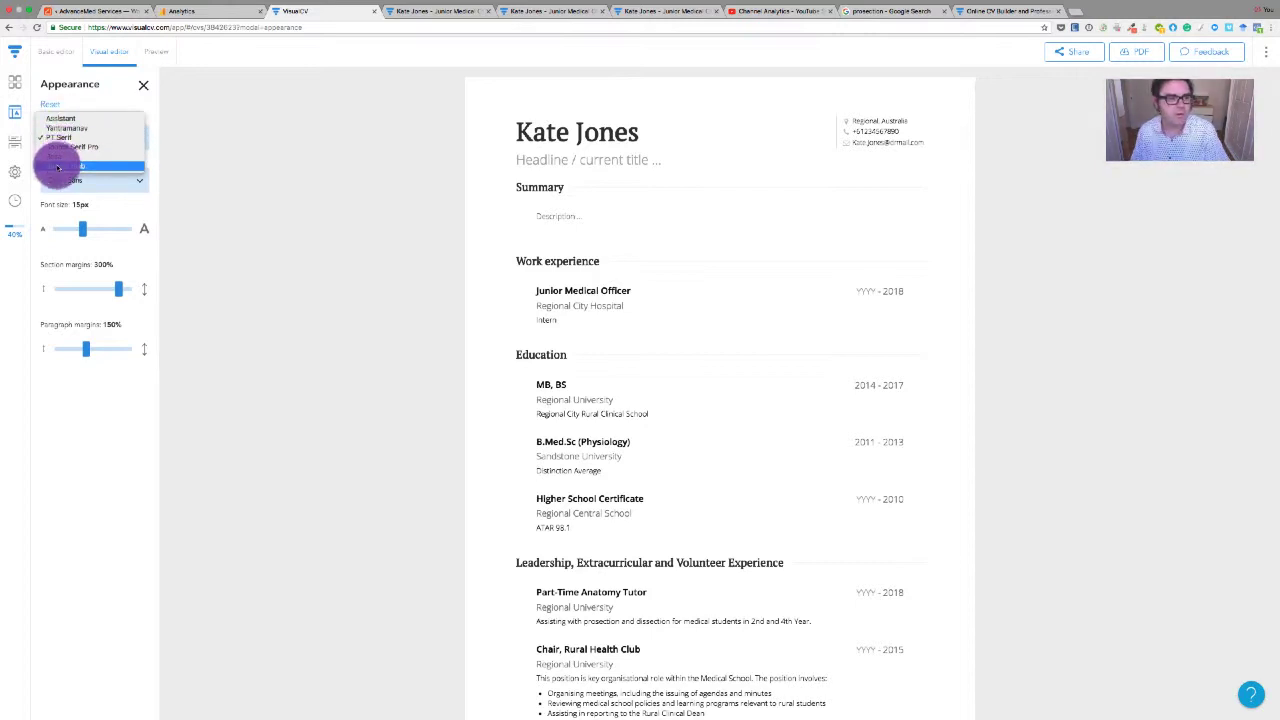
left_click(58, 168)
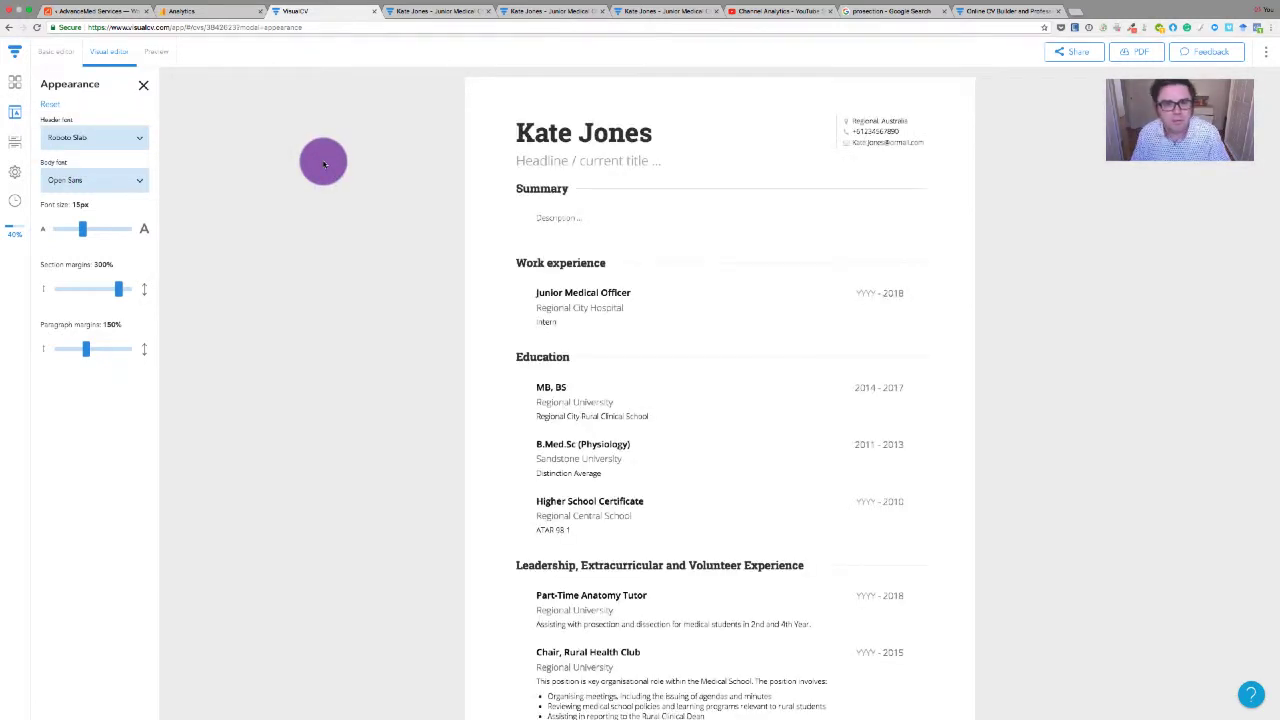
Try Assistant and Source Serif Pro headers, settle on Assistant, and nudge the font size slider
left_click(71, 138)
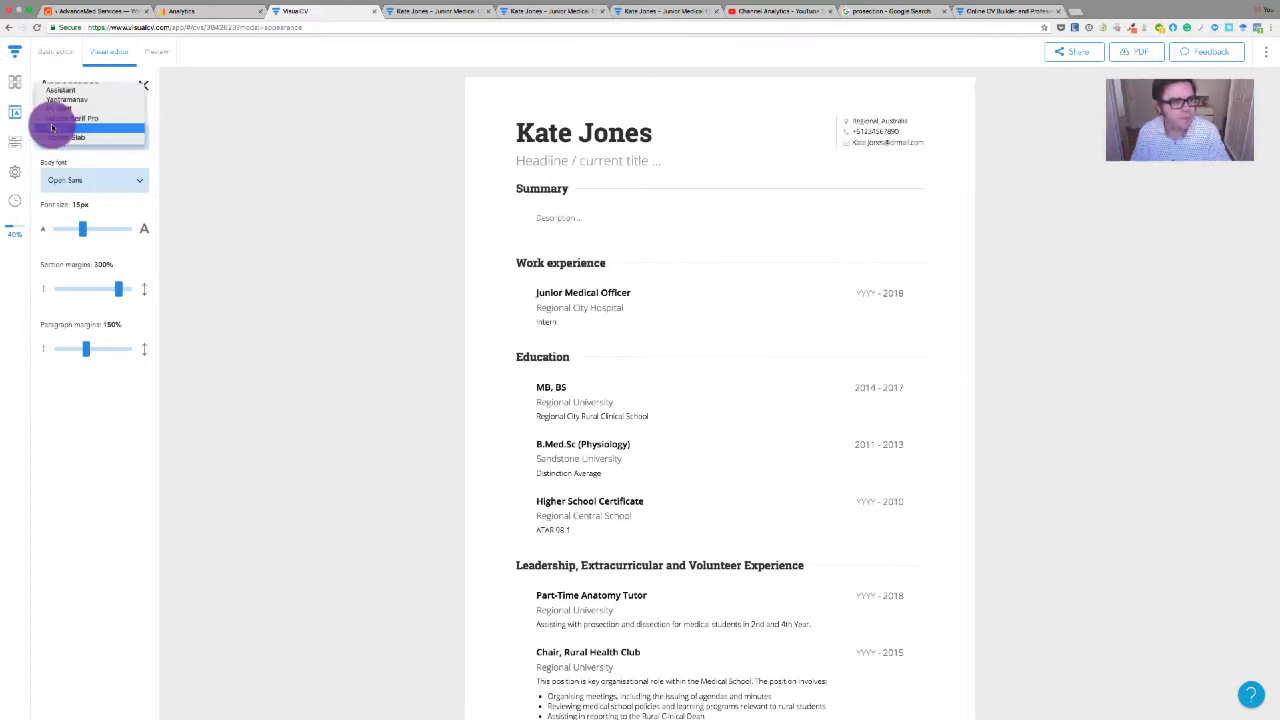
left_click(49, 93)
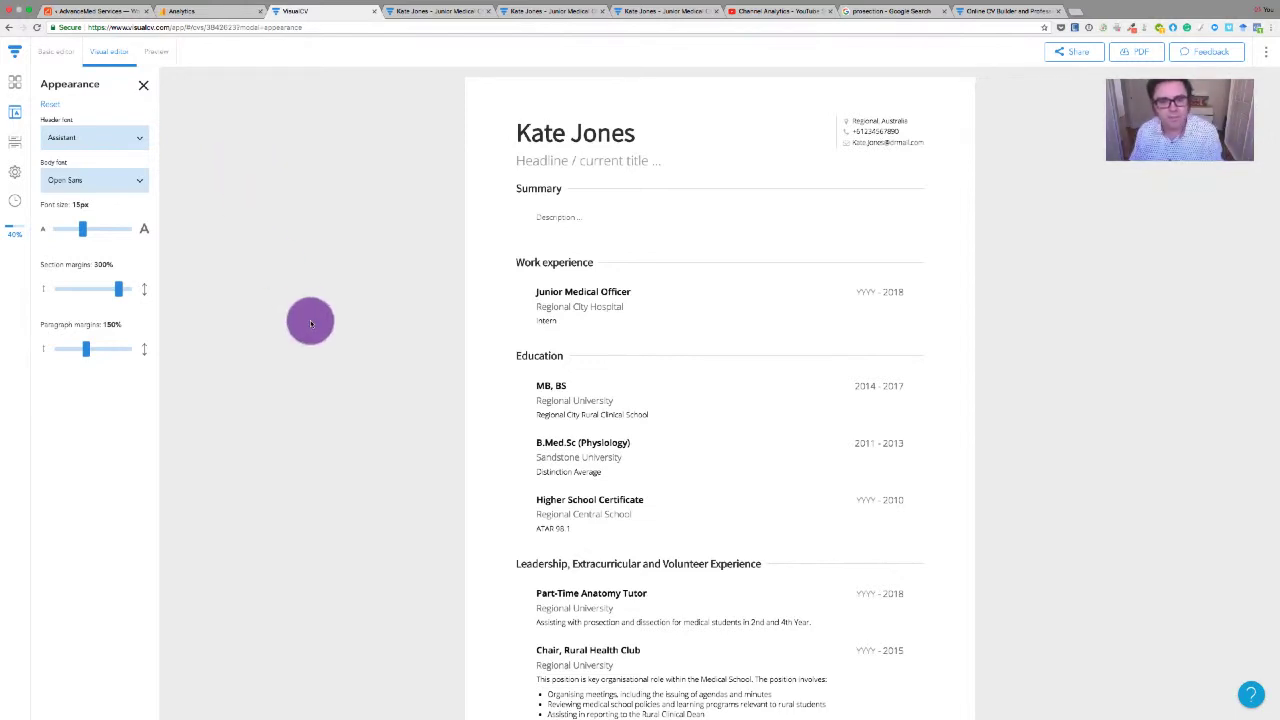
left_click(60, 138)
left_click(60, 167)
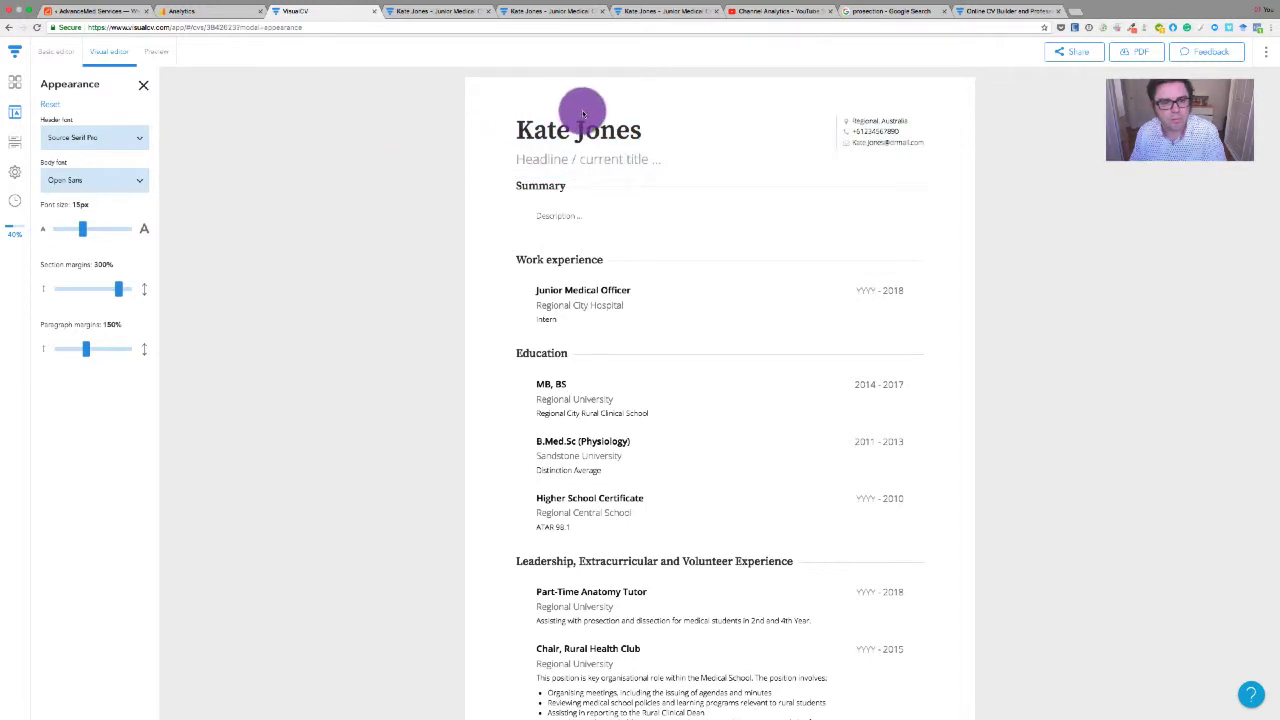
left_click(128, 139)
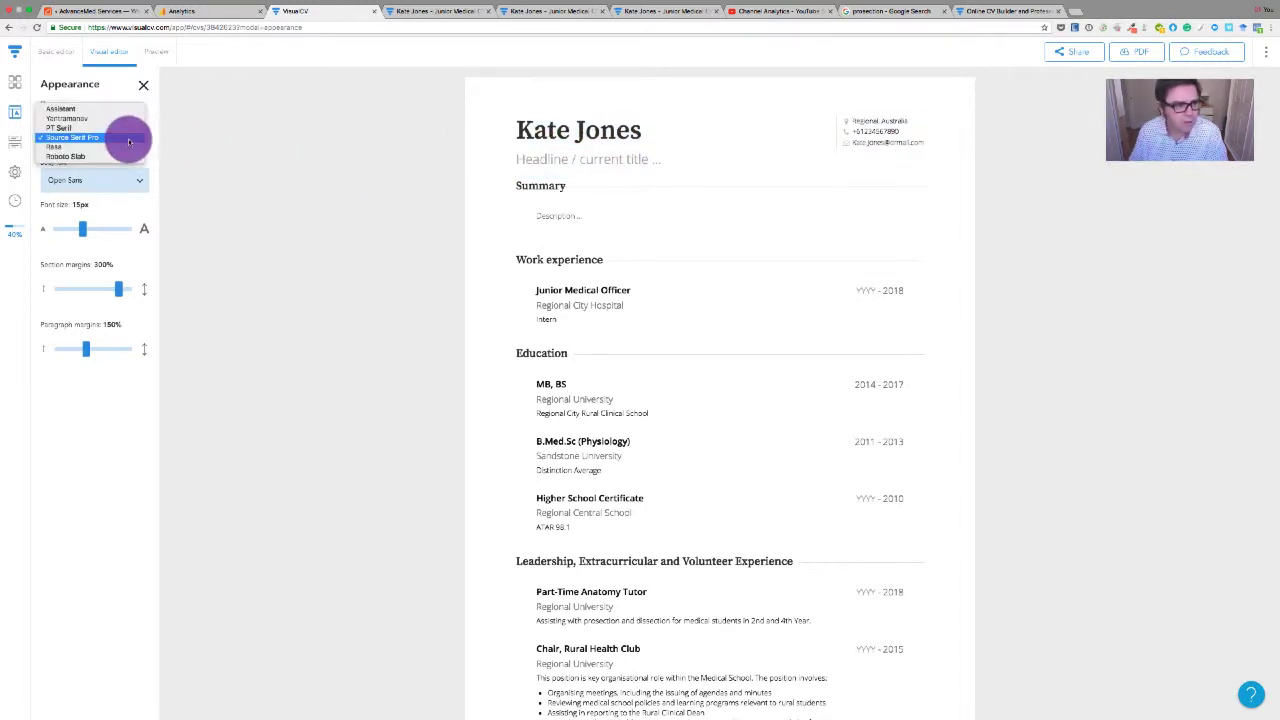
left_click(298, 170)
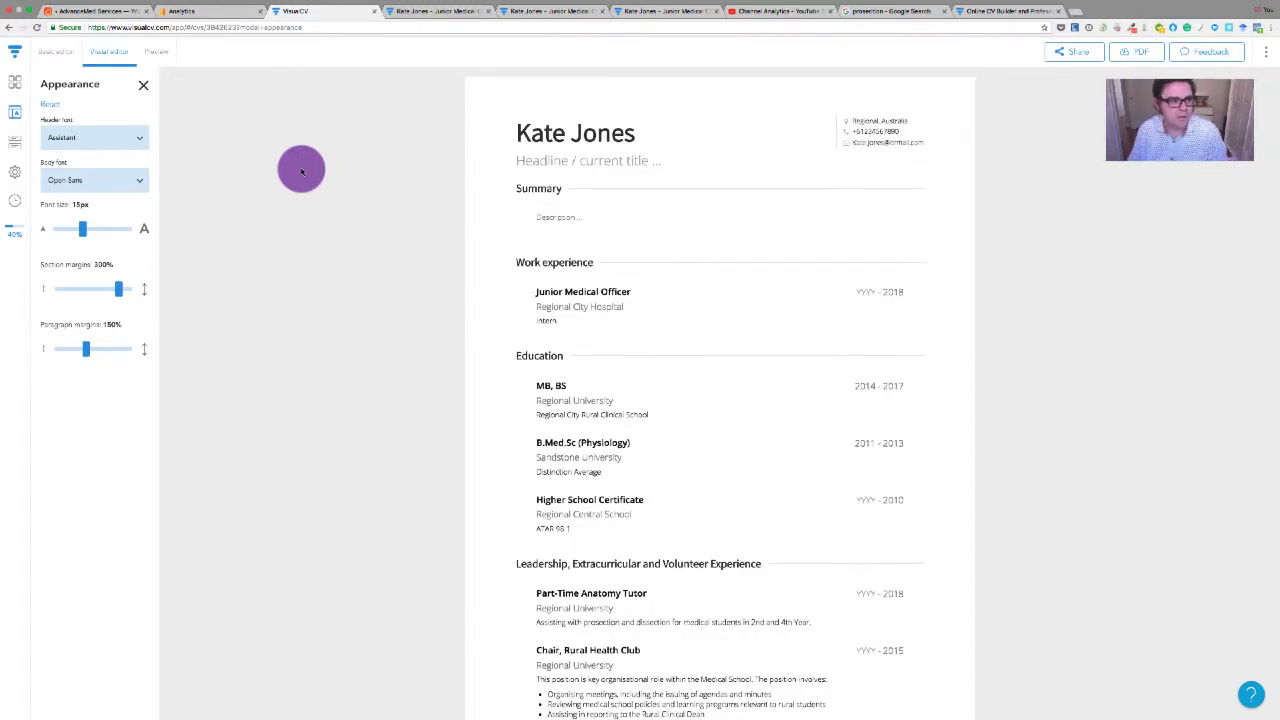
mouse_move(82, 229)
left_mouse_down()
mouse_move(100, 231)
mouse_move(83, 229)
left_mouse_up()
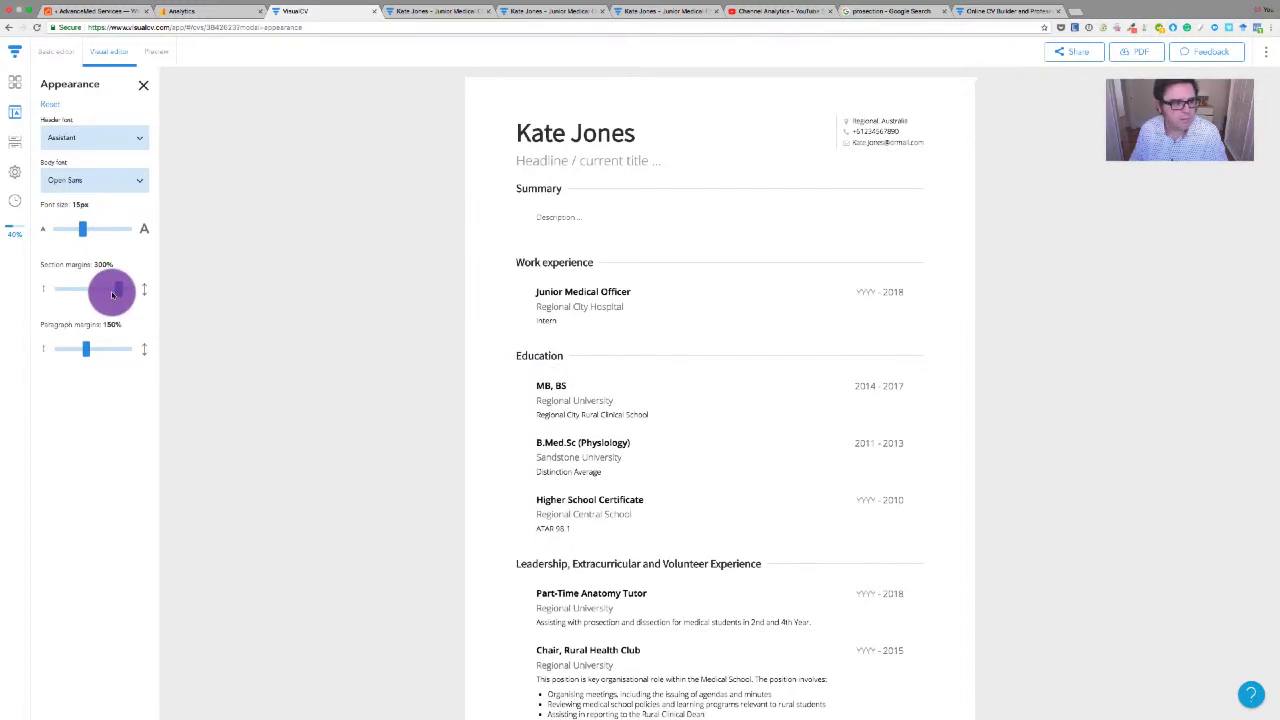
Close Appearance, toggle page-break markers on and off, and close Settings unchanged
left_click(143, 85)
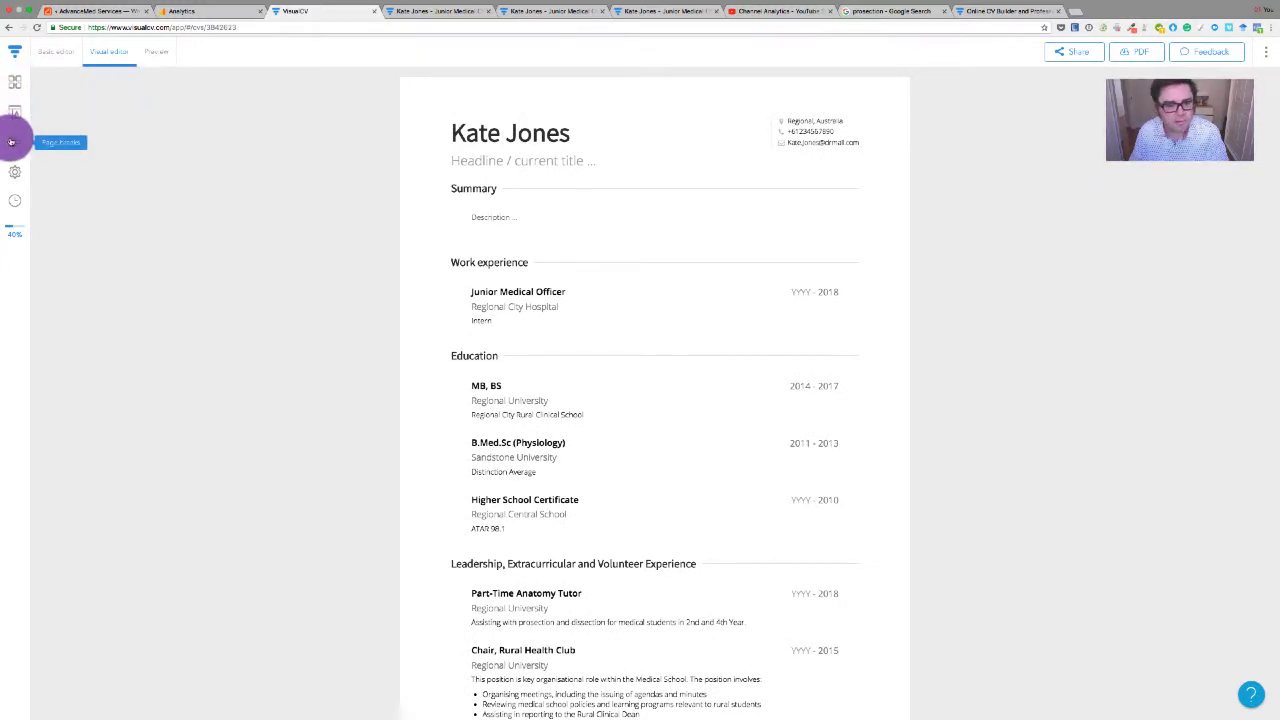
left_click(11, 142)
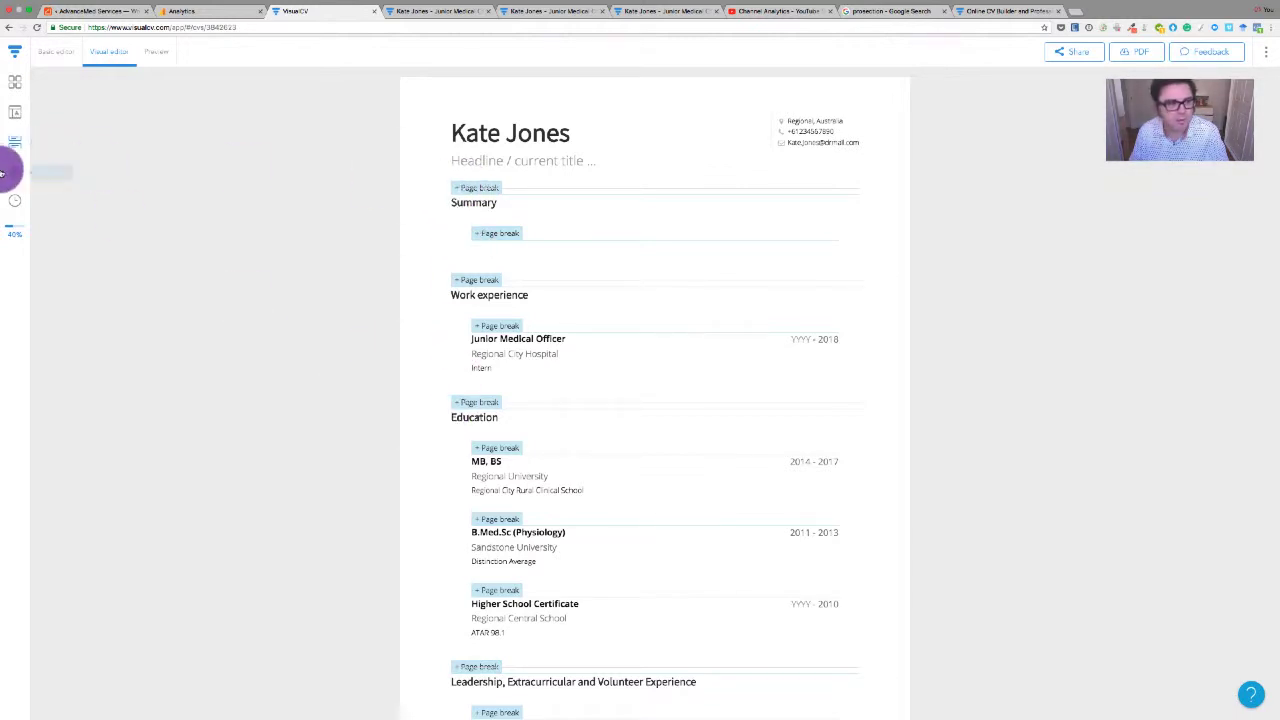
left_click(12, 145)
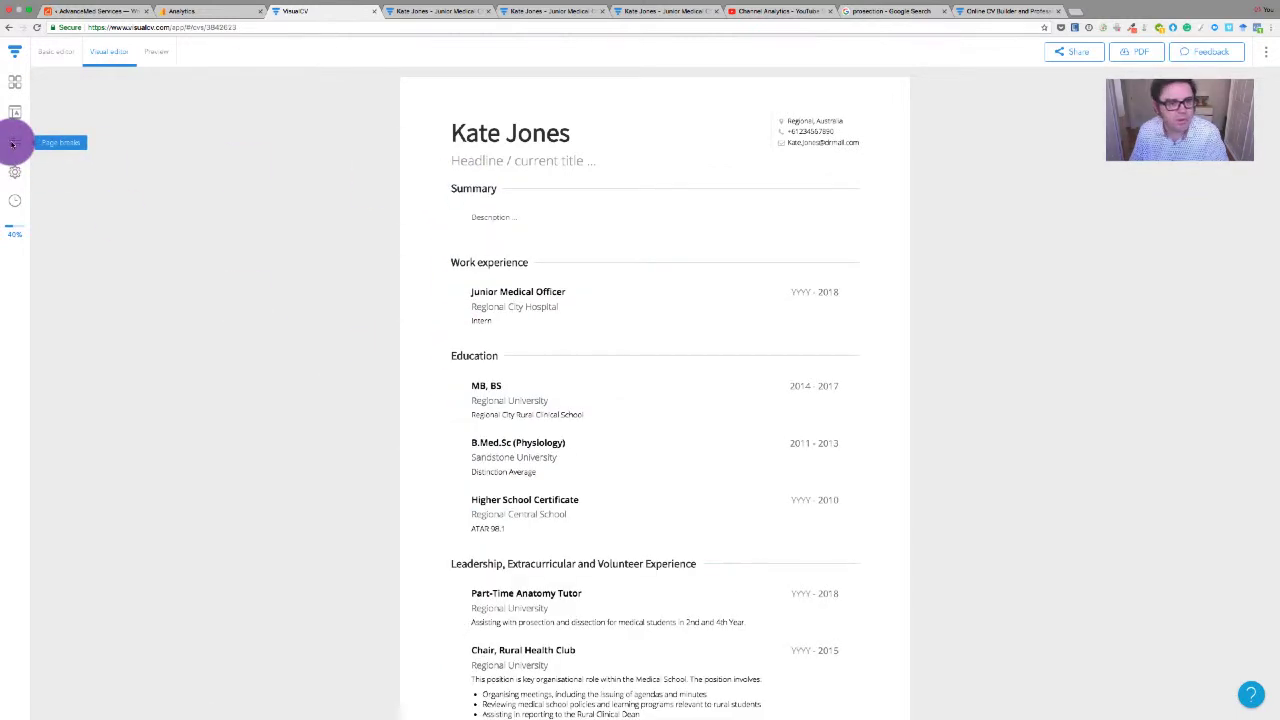
left_click(17, 173)
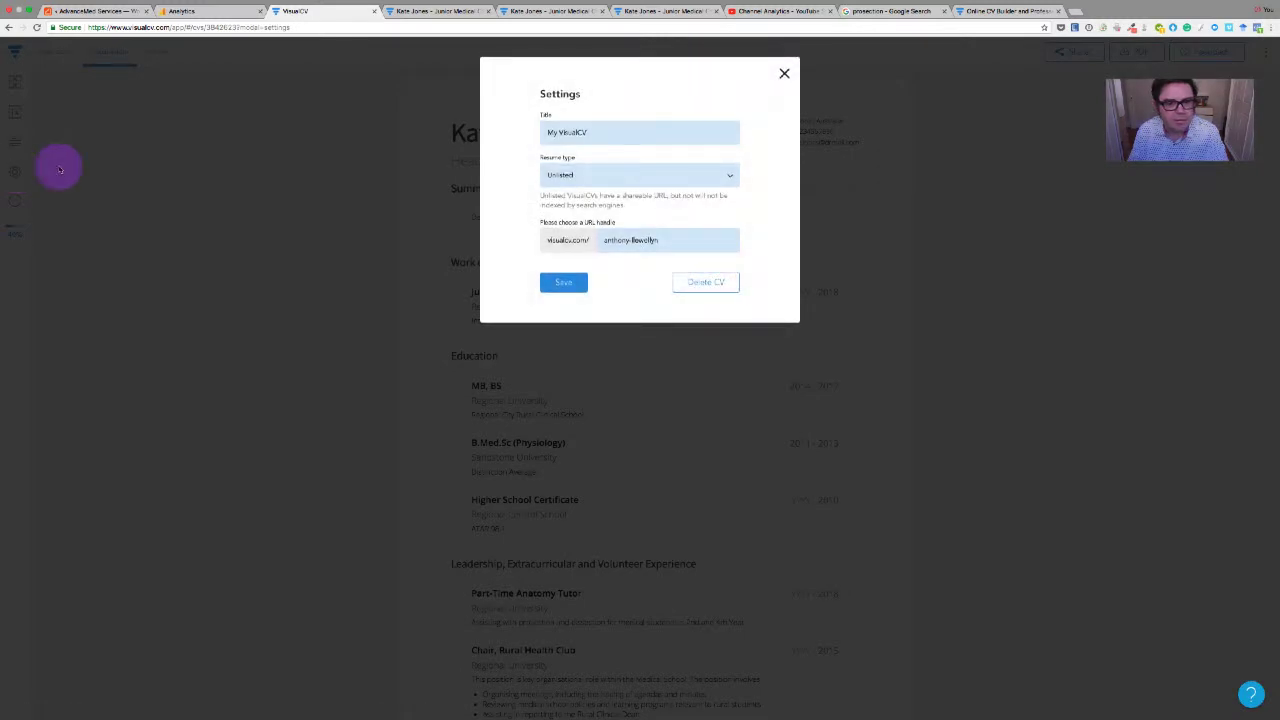
left_click(786, 74)
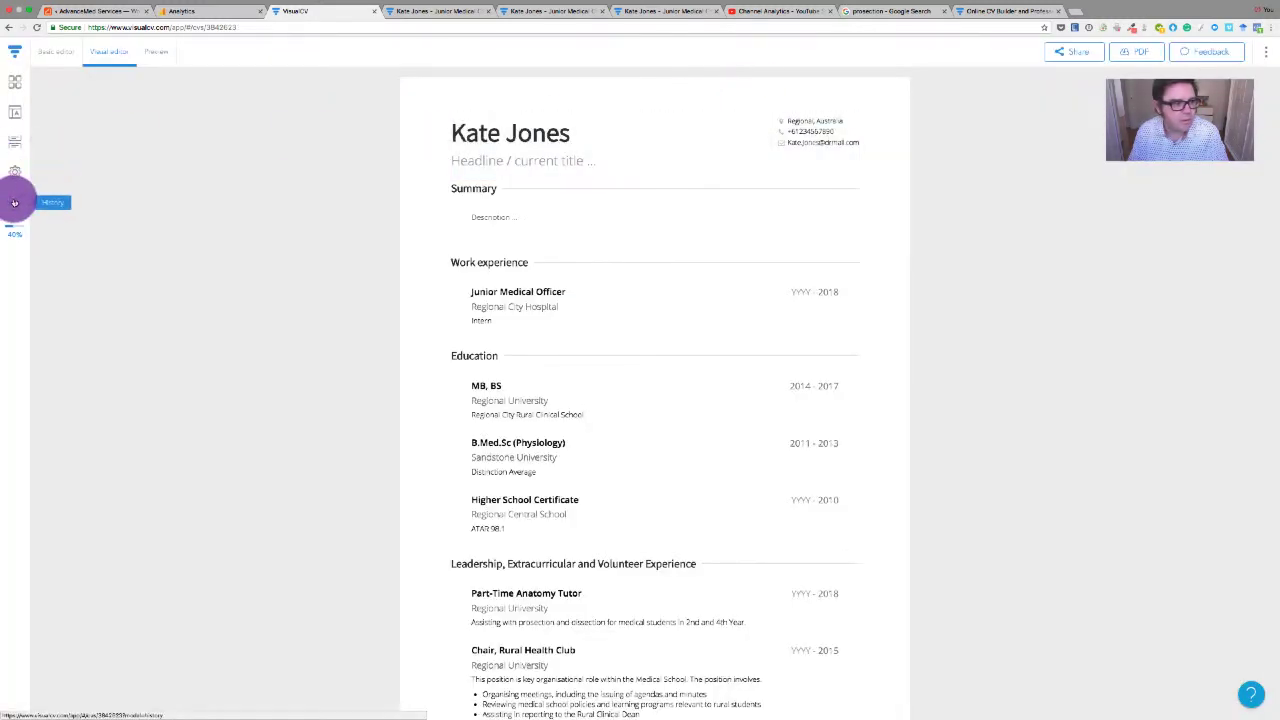
Open Revision history, expand the 2-hours-ago revision, then collapse it
left_click(14, 203)
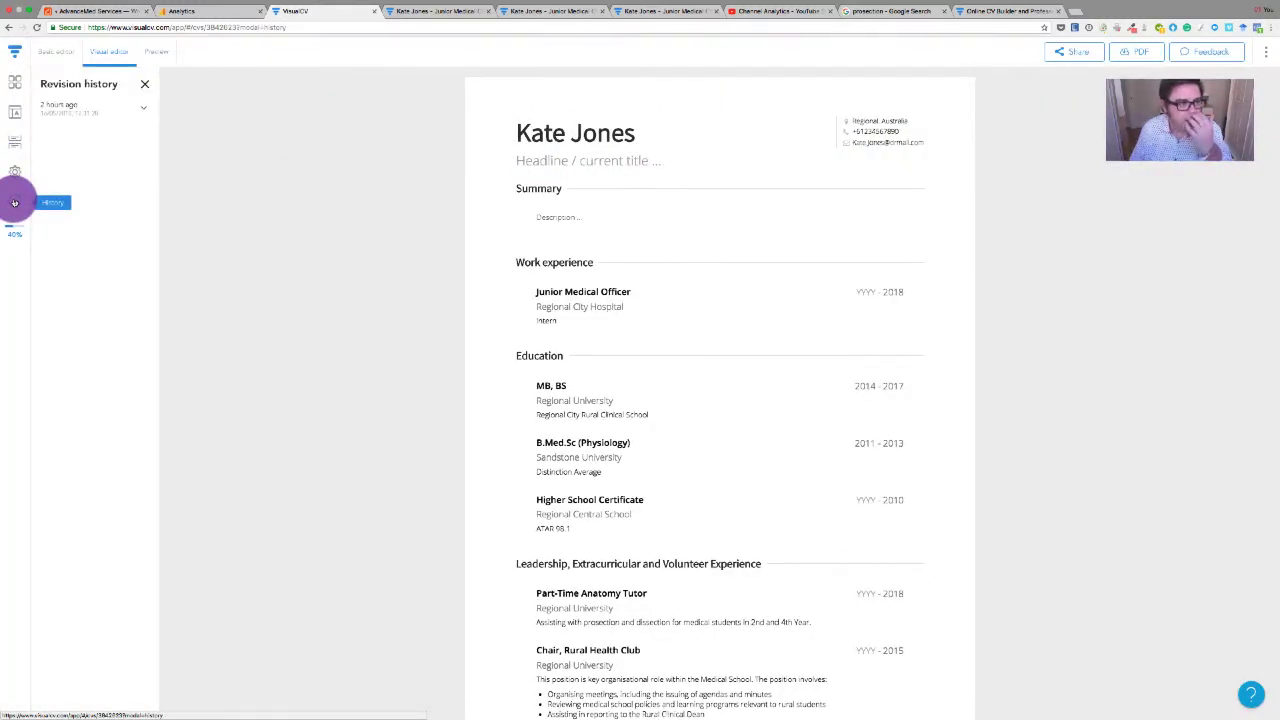
left_click(144, 107)
left_click(128, 133)
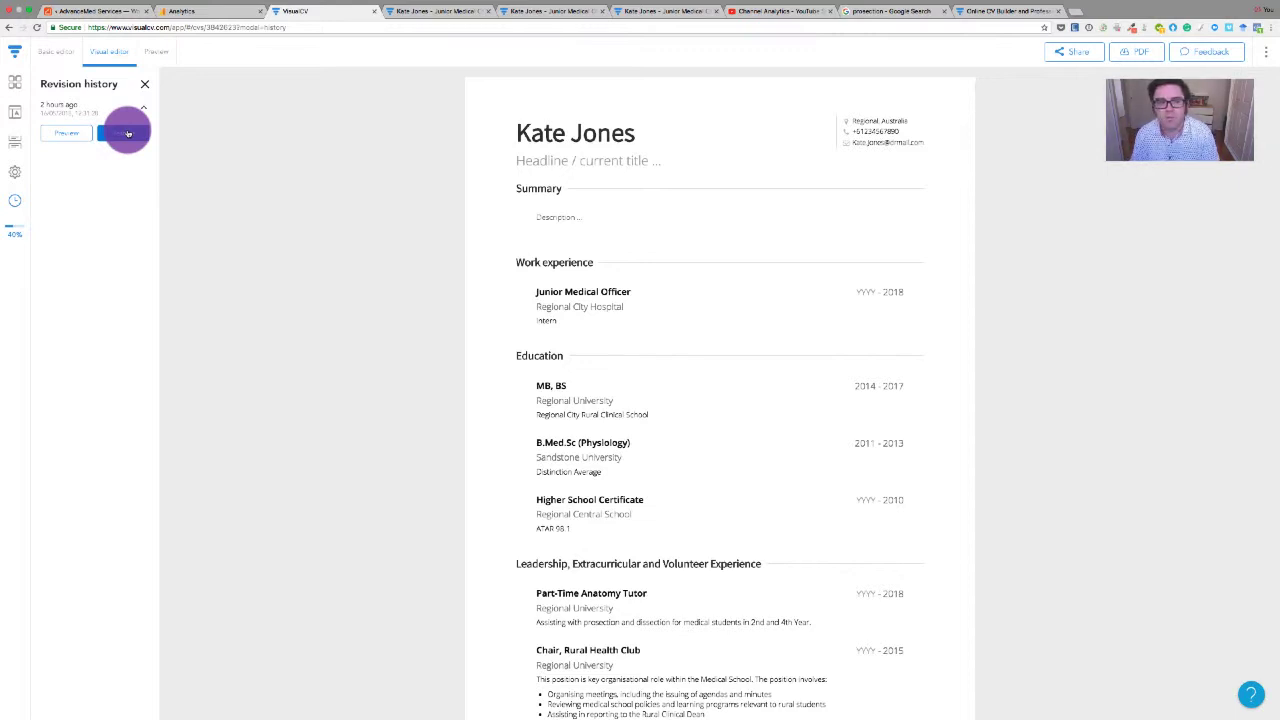
left_click(141, 107)
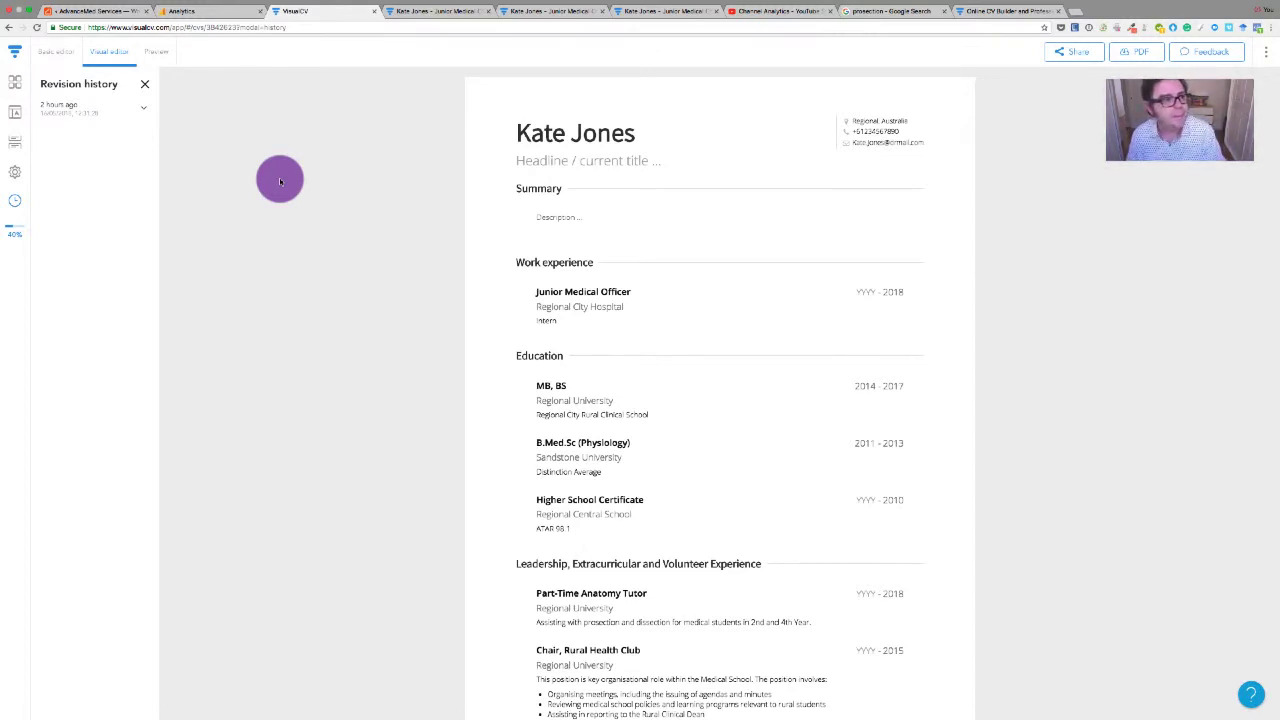
Close the revision history and insert 'Dr' before the name in the CV header
left_click(144, 84)
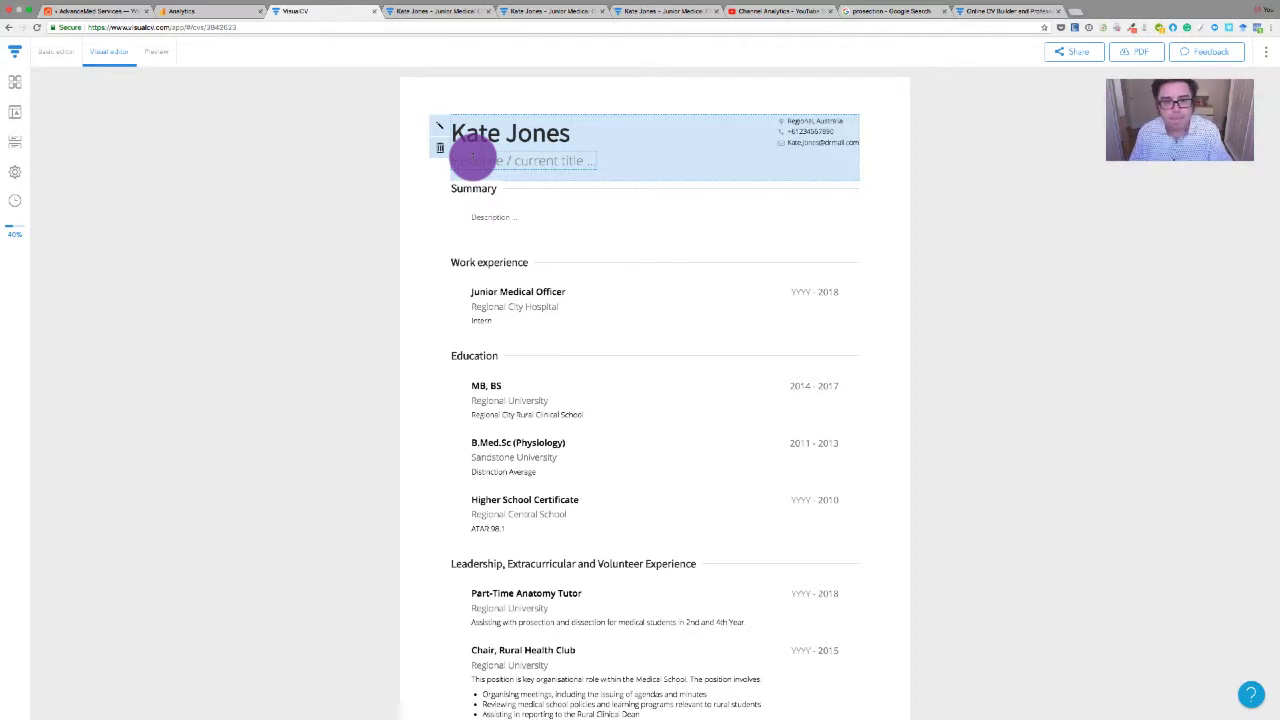
left_click(453, 132)
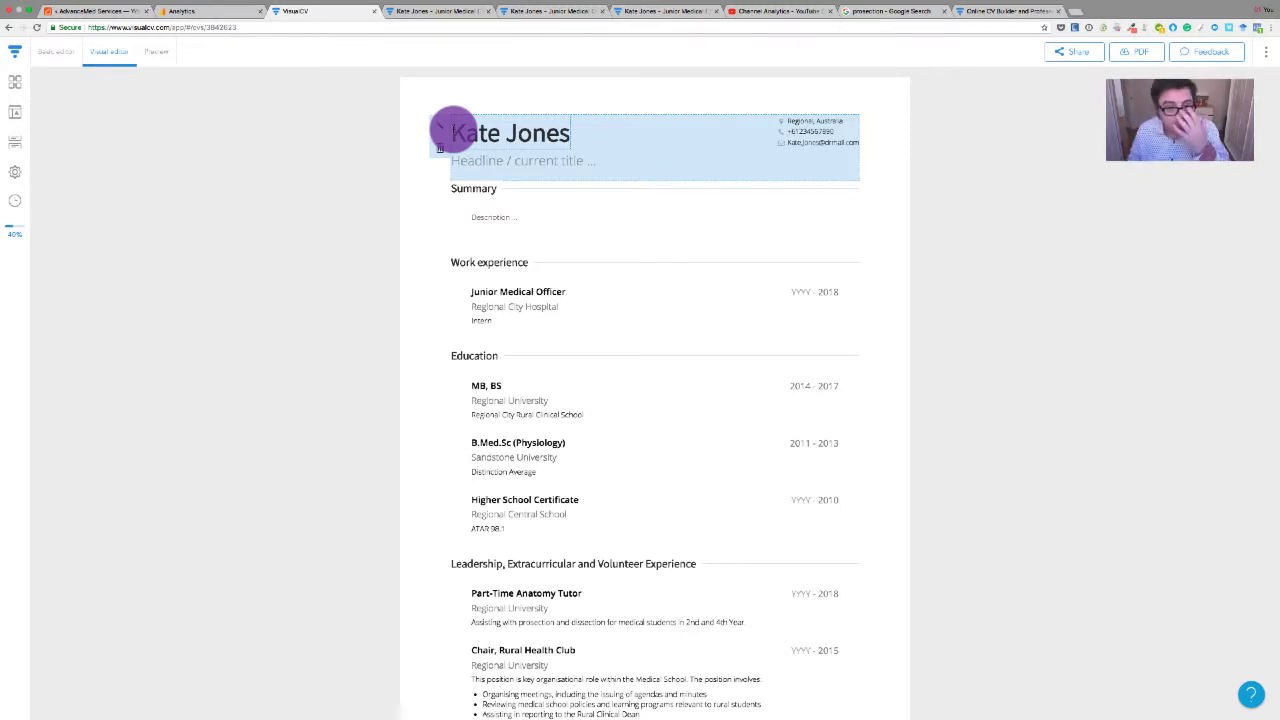
left_click(452, 131)
type("Dr")
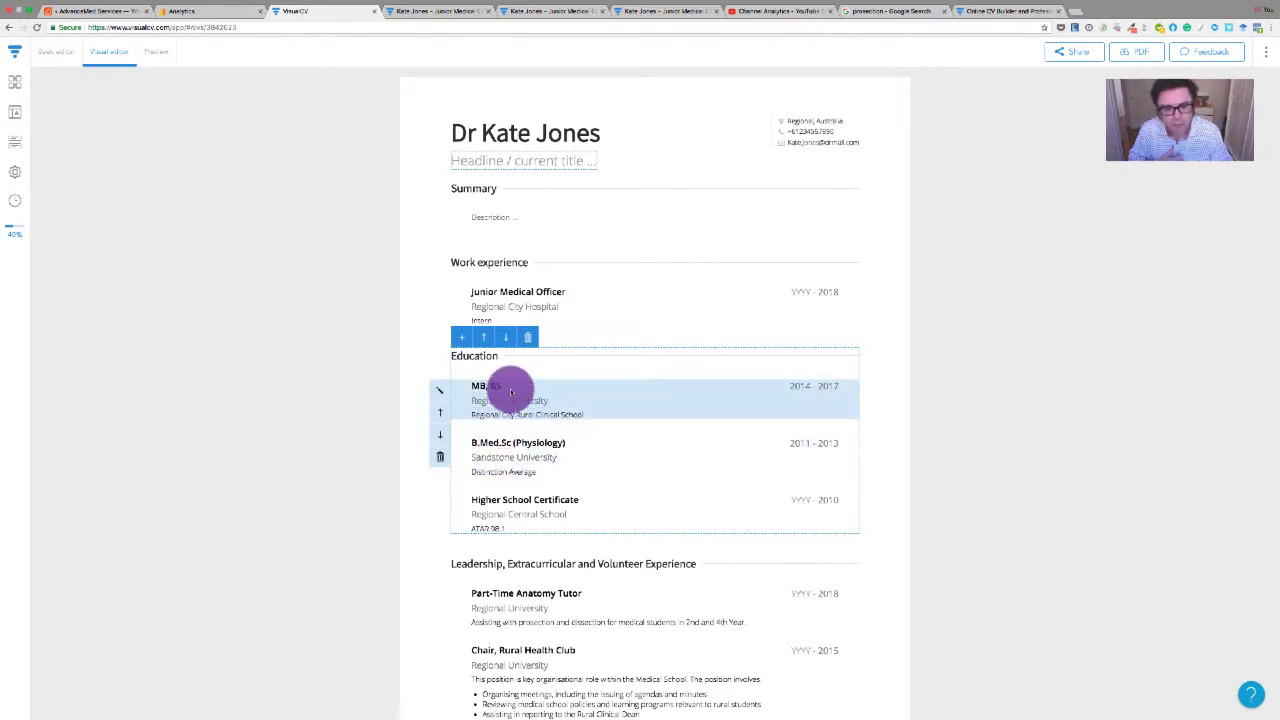
Write the headline 'B.Med.Sc (Physiology), MB, BS (RegionalU)' under the name
left_click(506, 400)
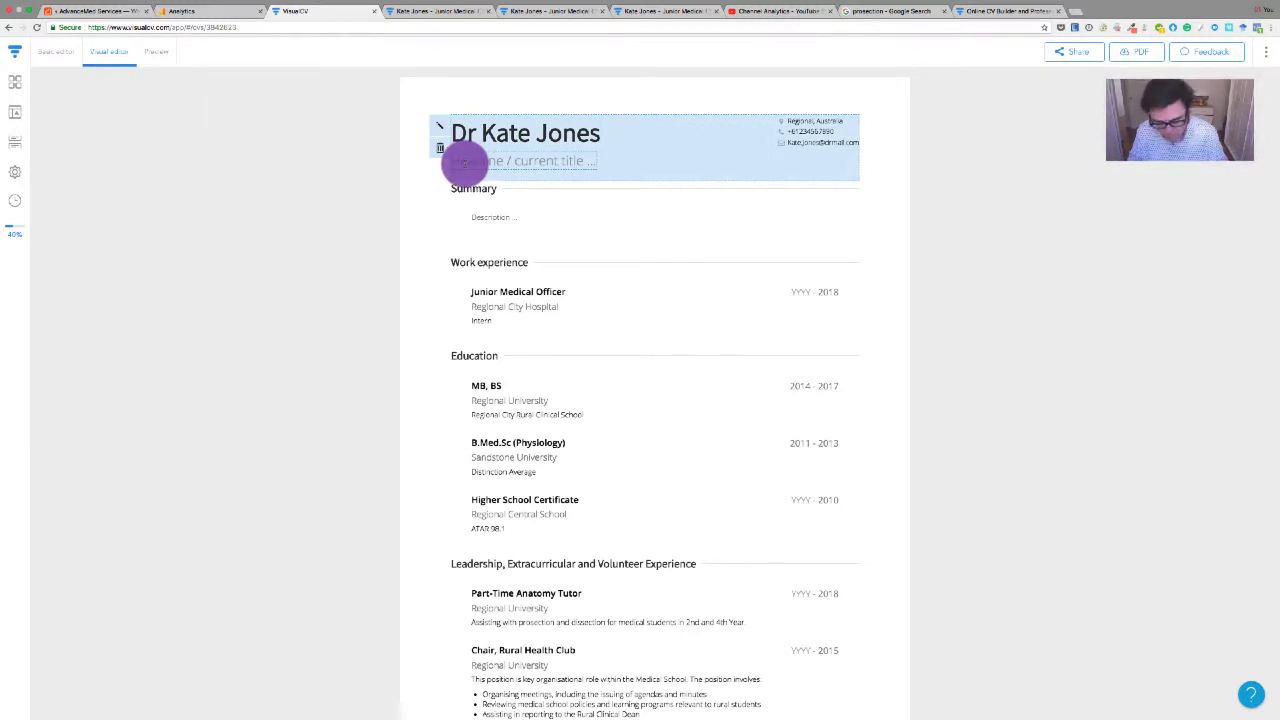
left_click(464, 162)
type("B")
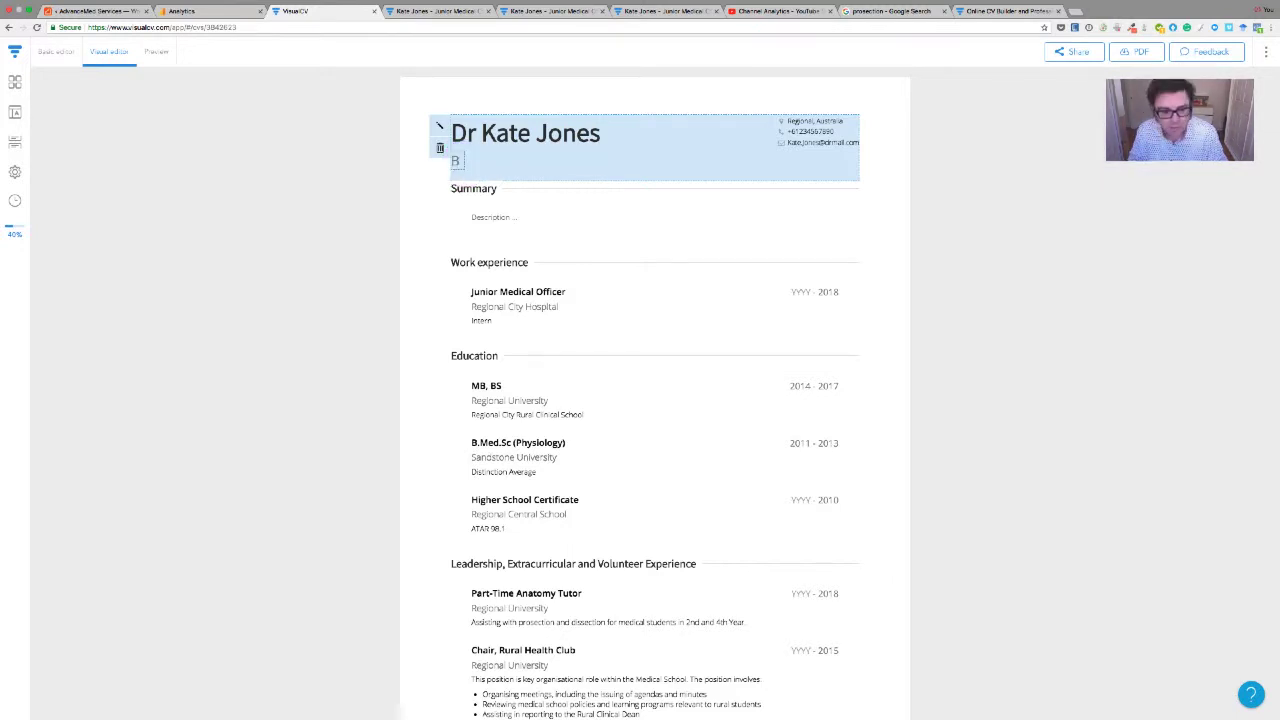
type(".Med")
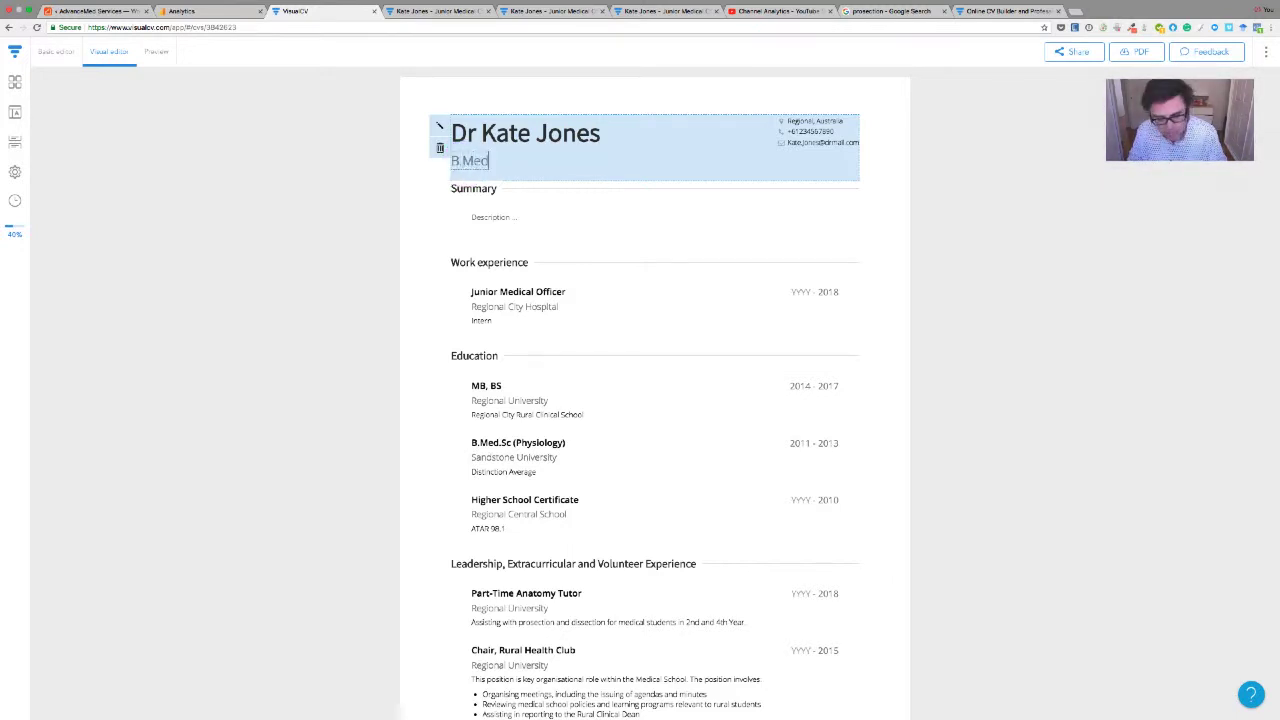
type(".Sci")
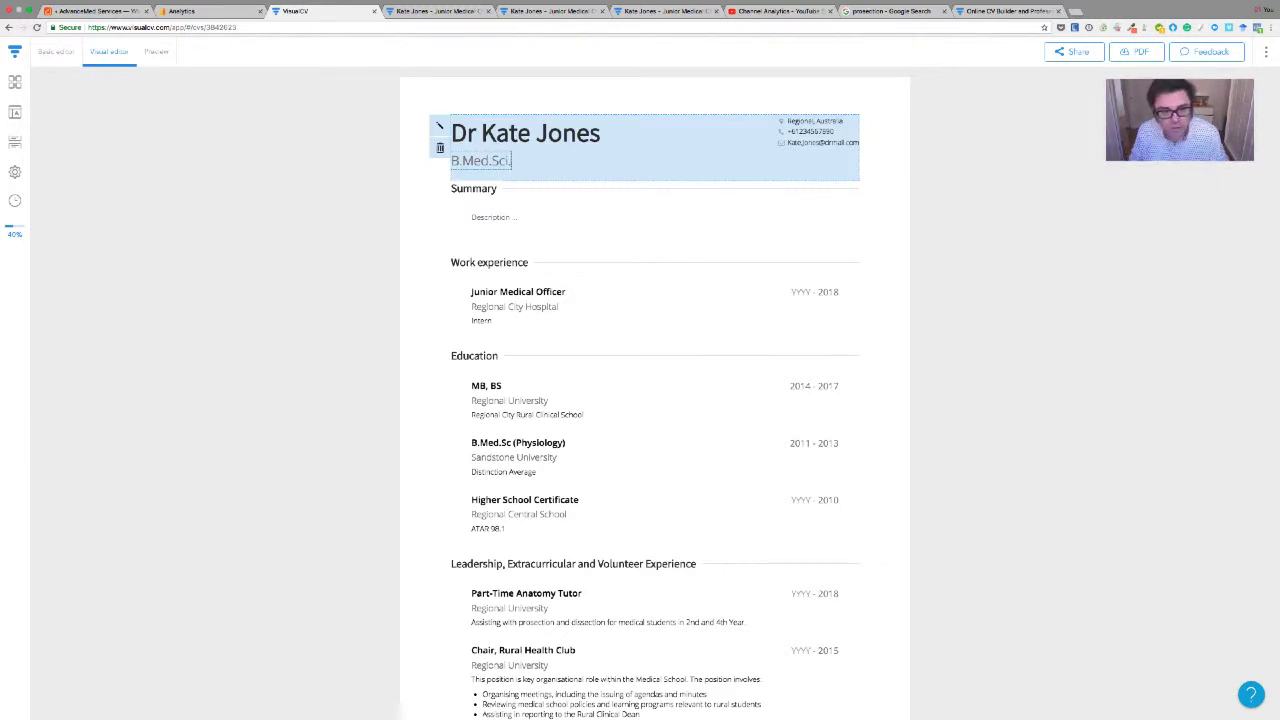
type("(")
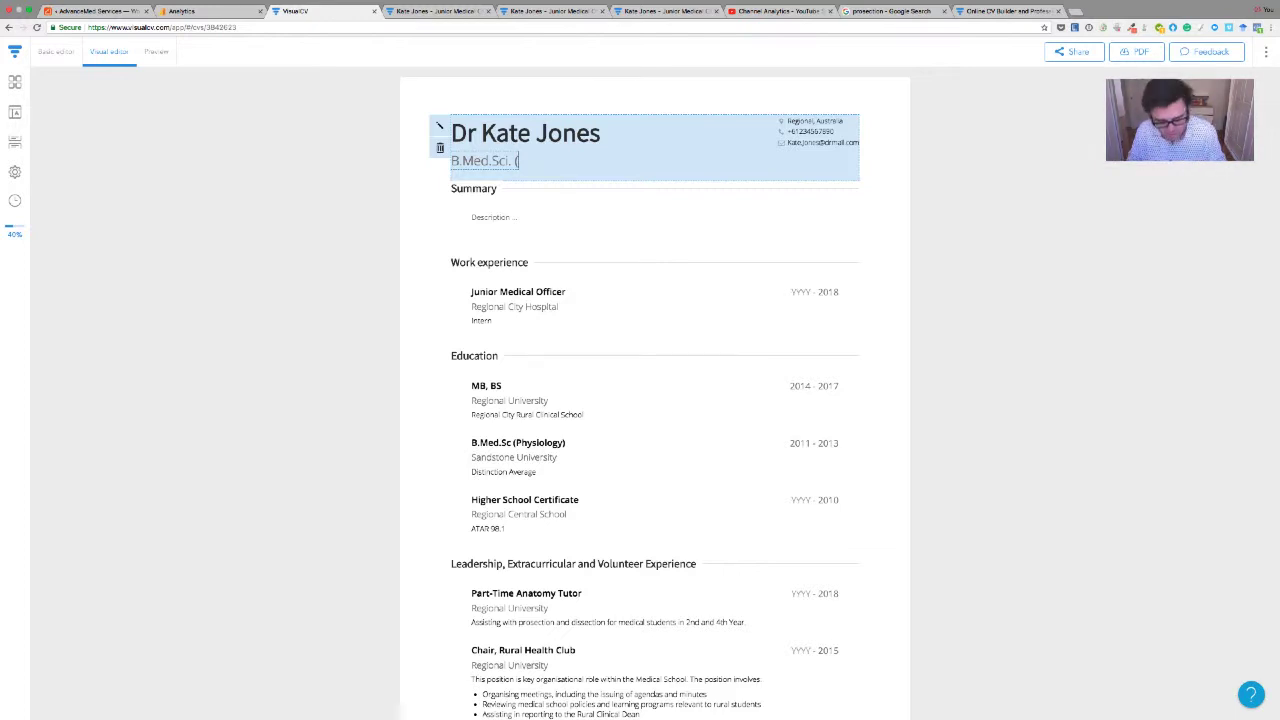
type("Sand")
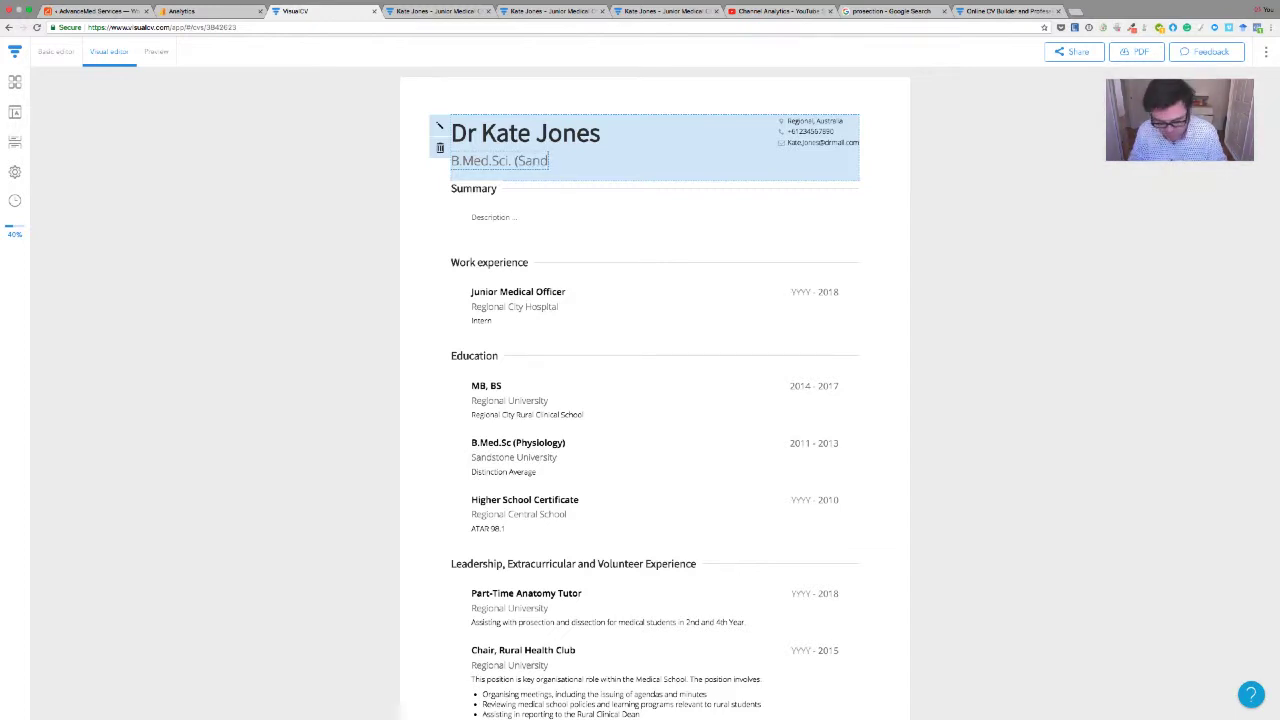
type("stU")
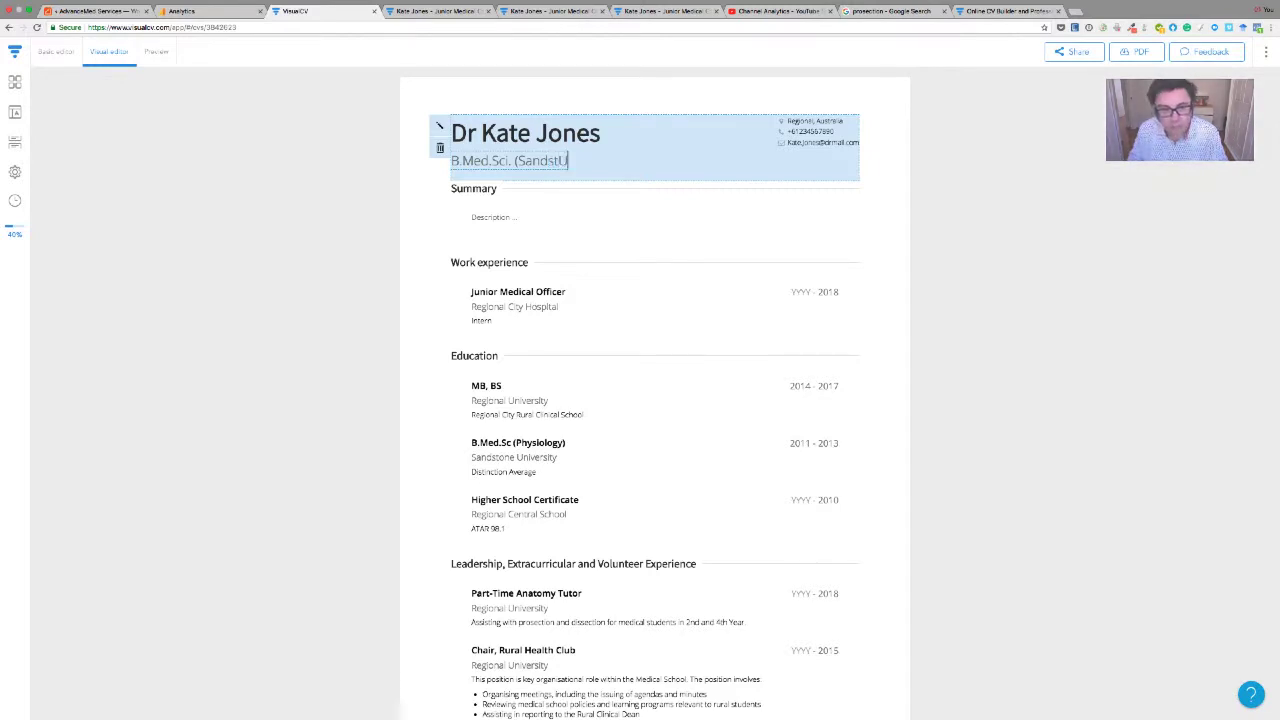
type(")")
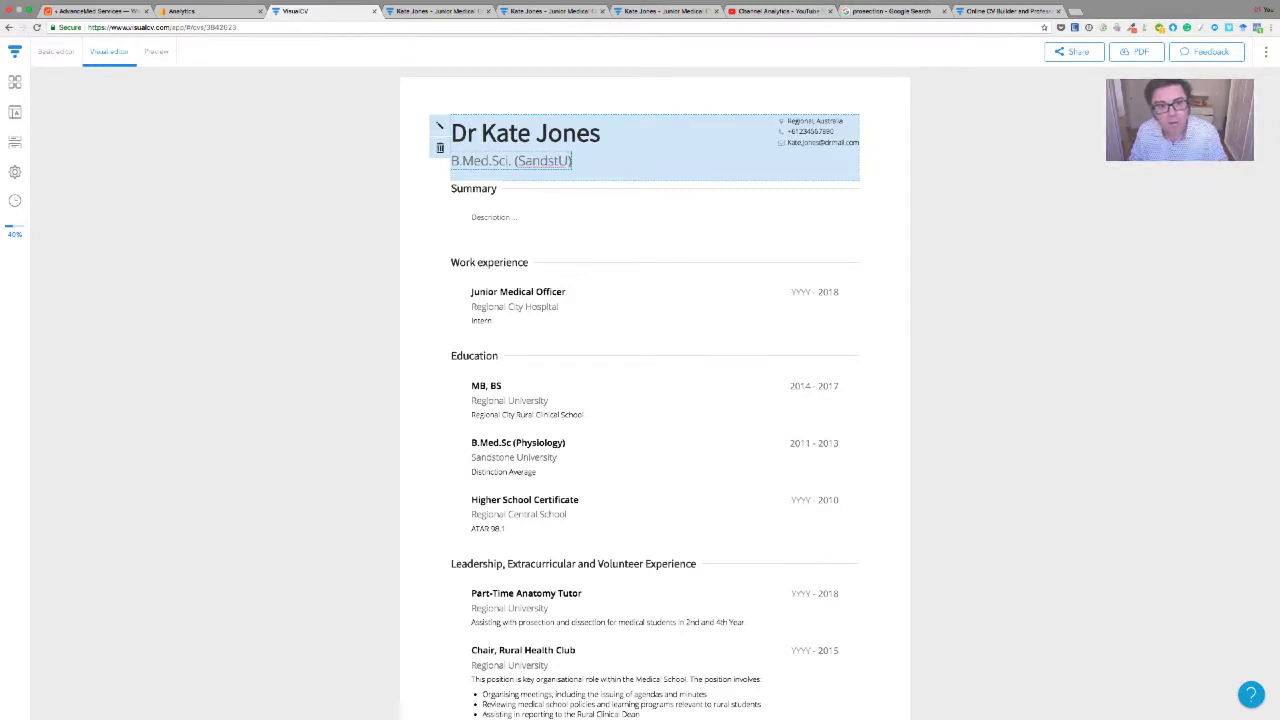
type(",")
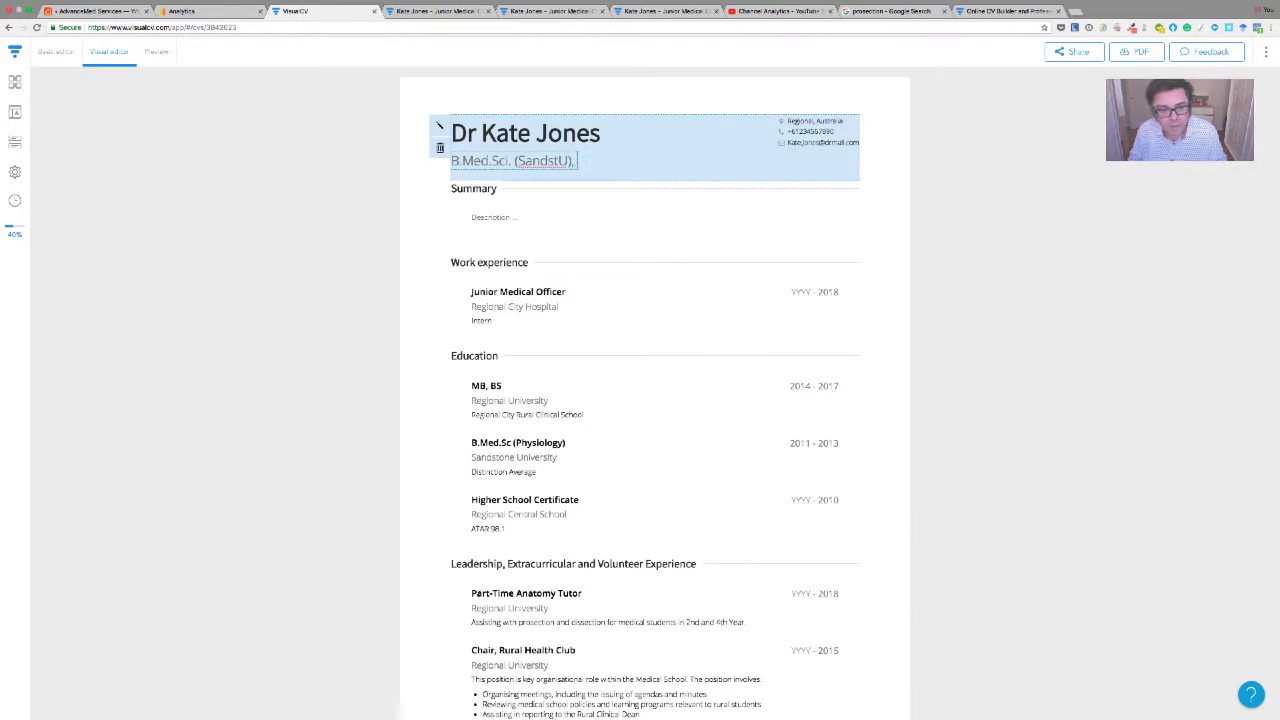
type(" MB, BS")
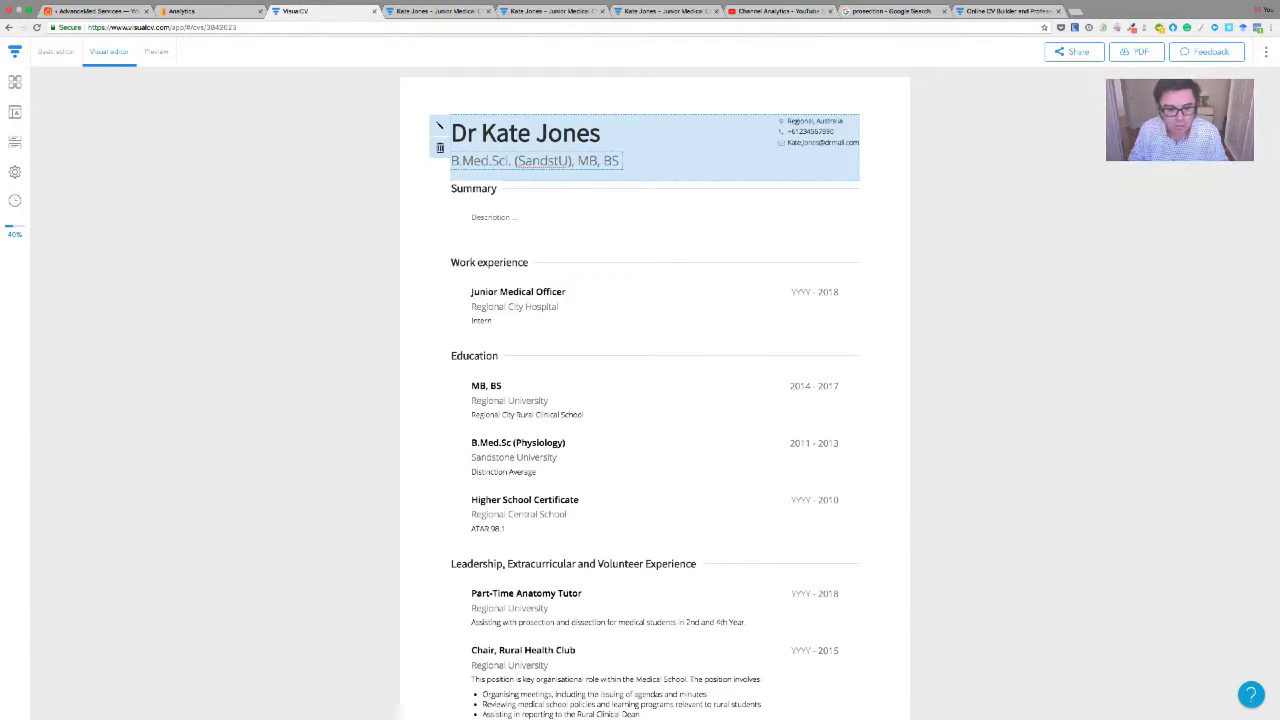
type(" (")
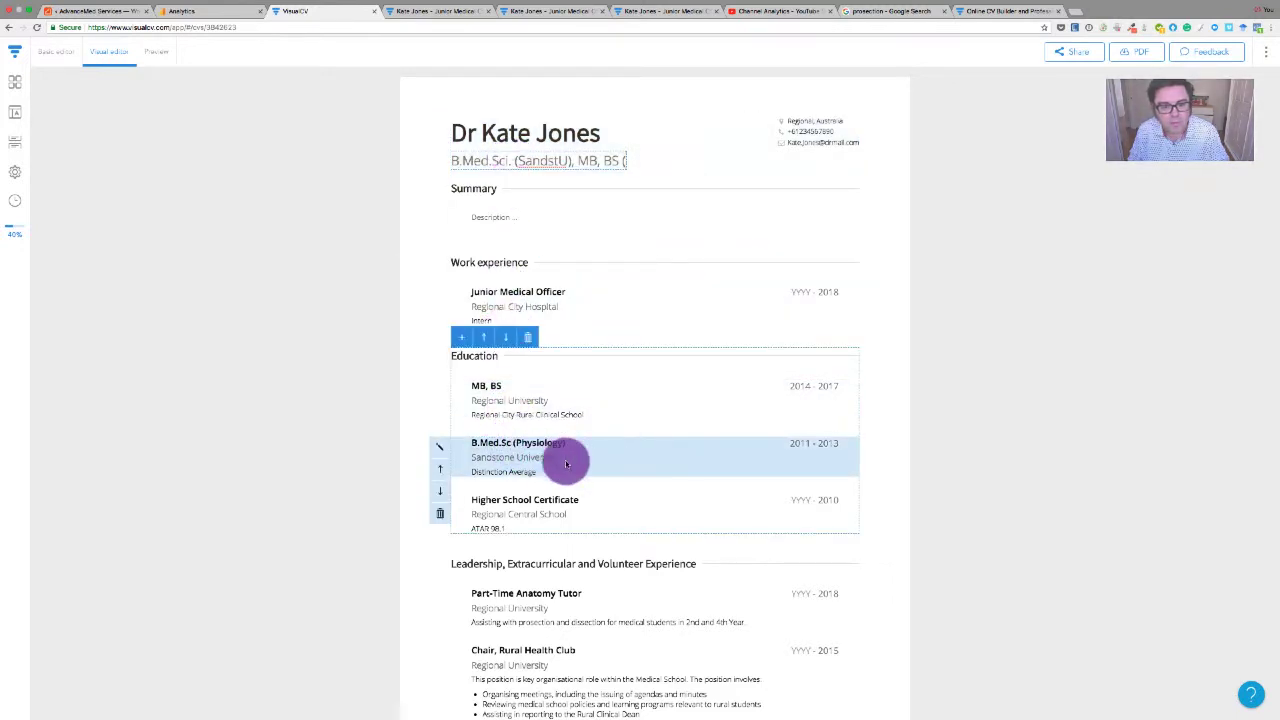
left_click(629, 162)
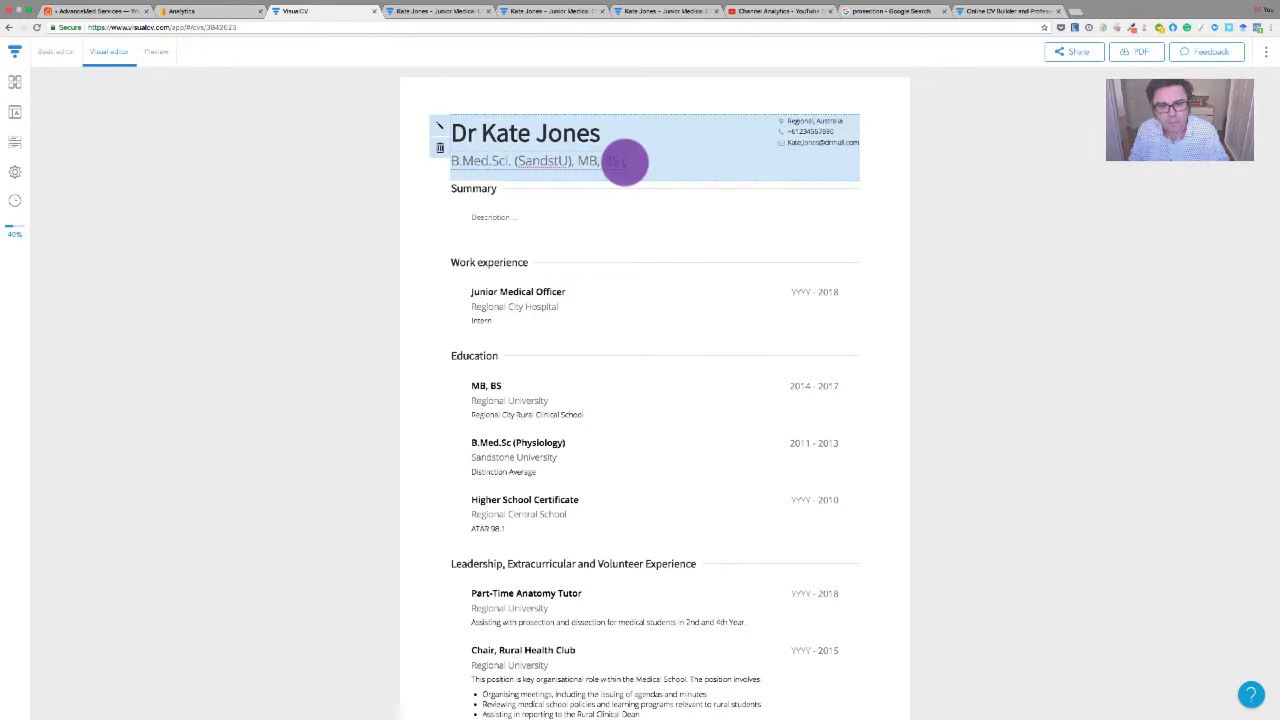
type("(RegionalU")
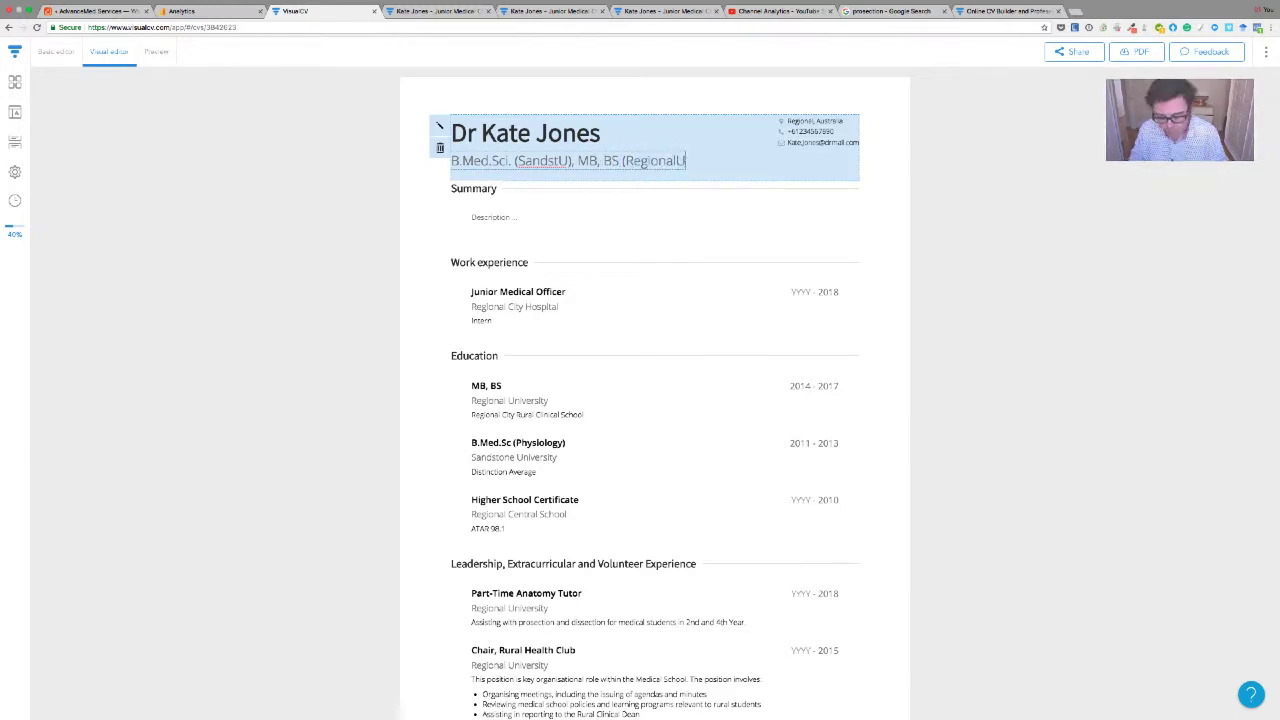
type(")")
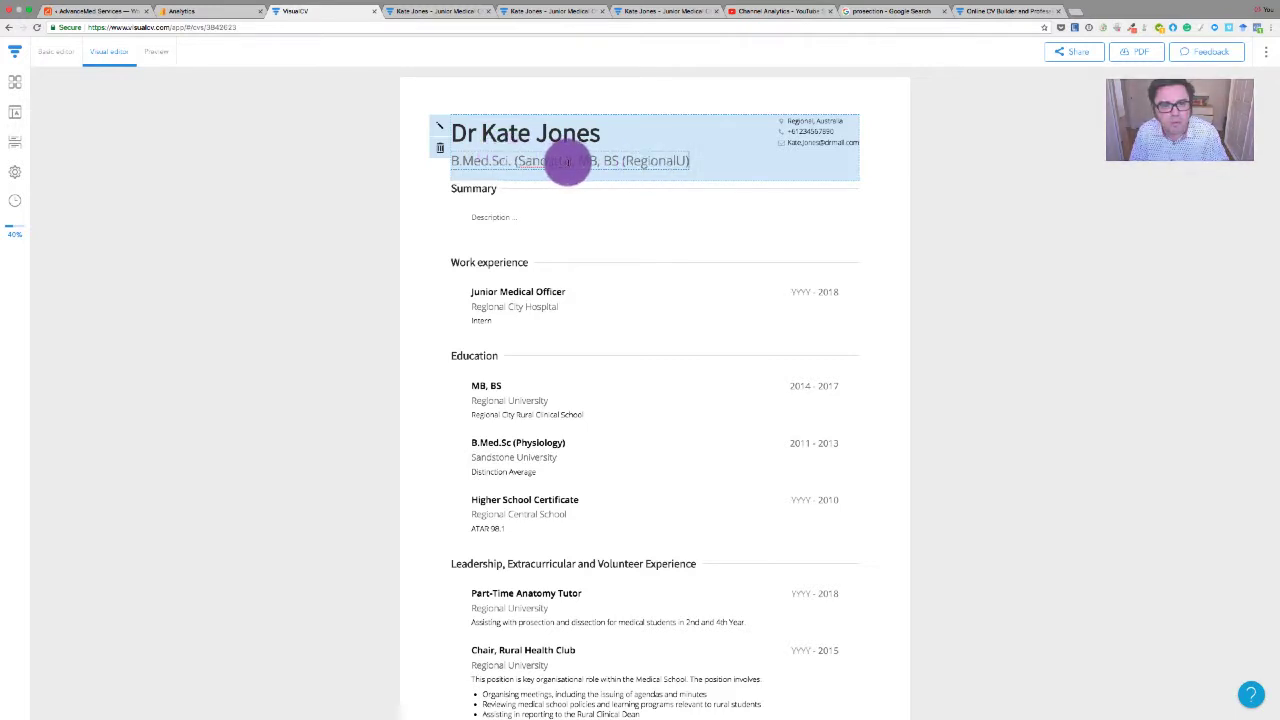
left_click_drag(569, 160, 516, 160)
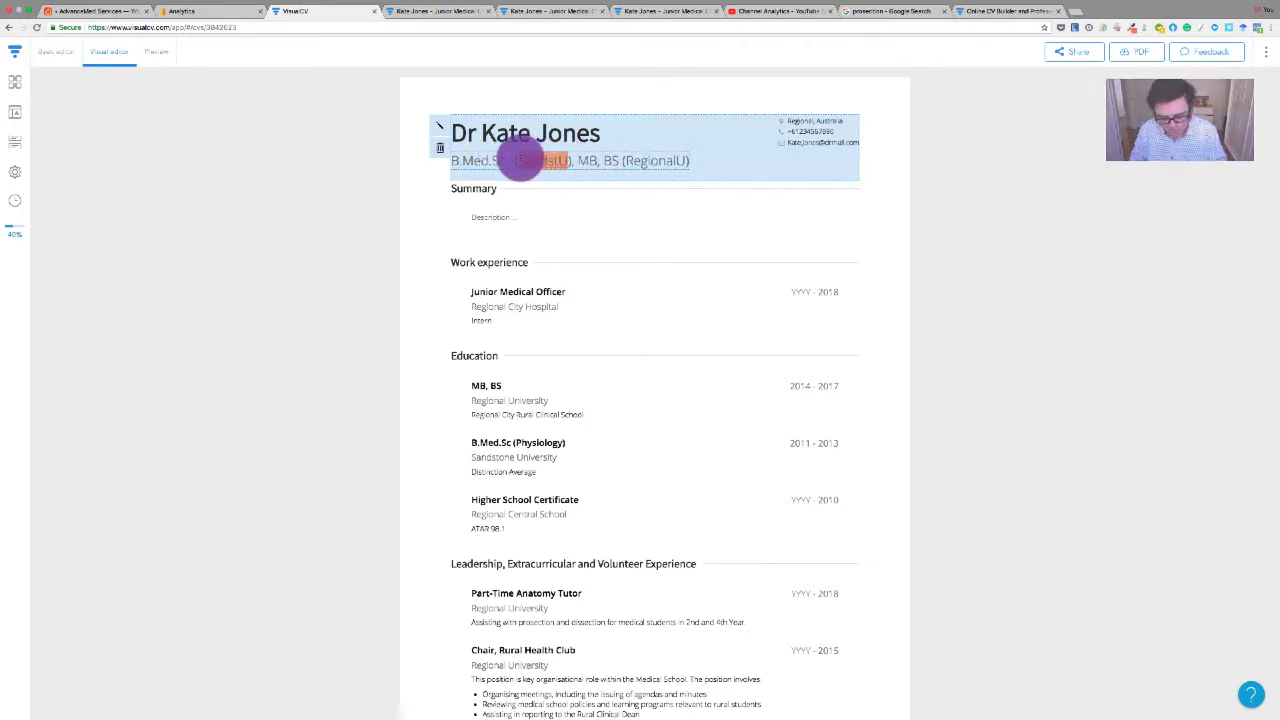
type("Physiolo")
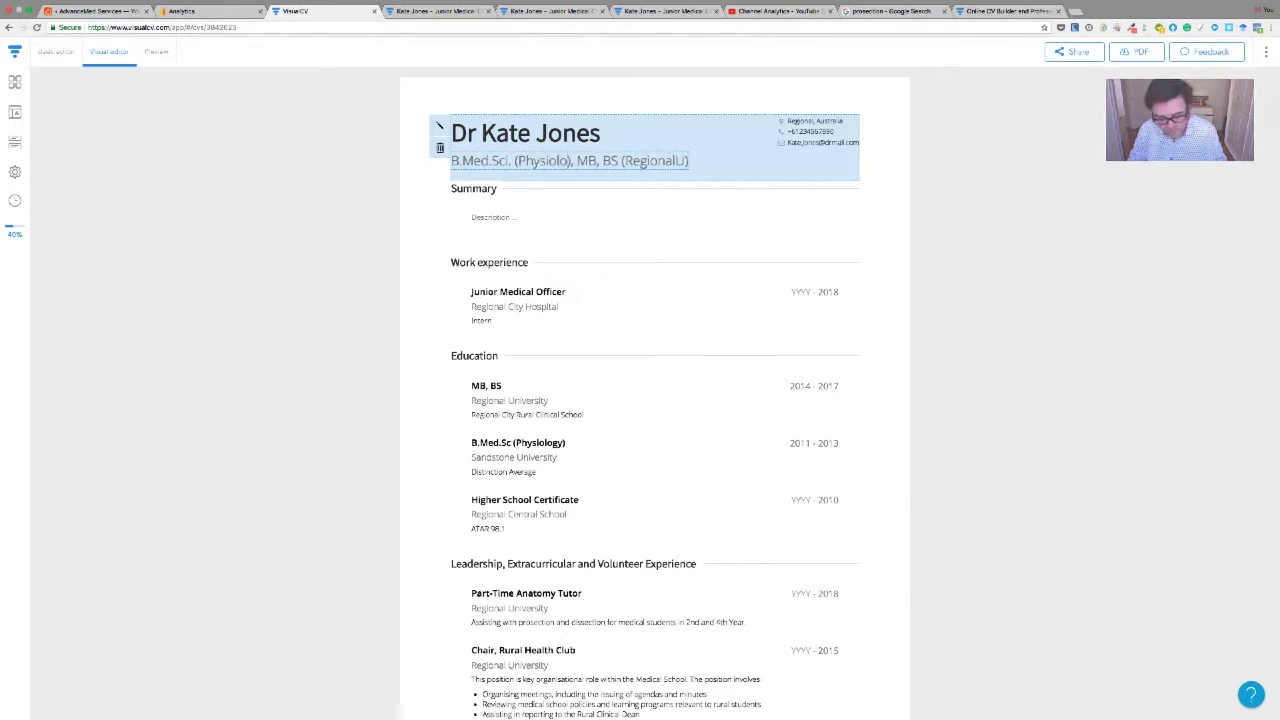
type("gy")
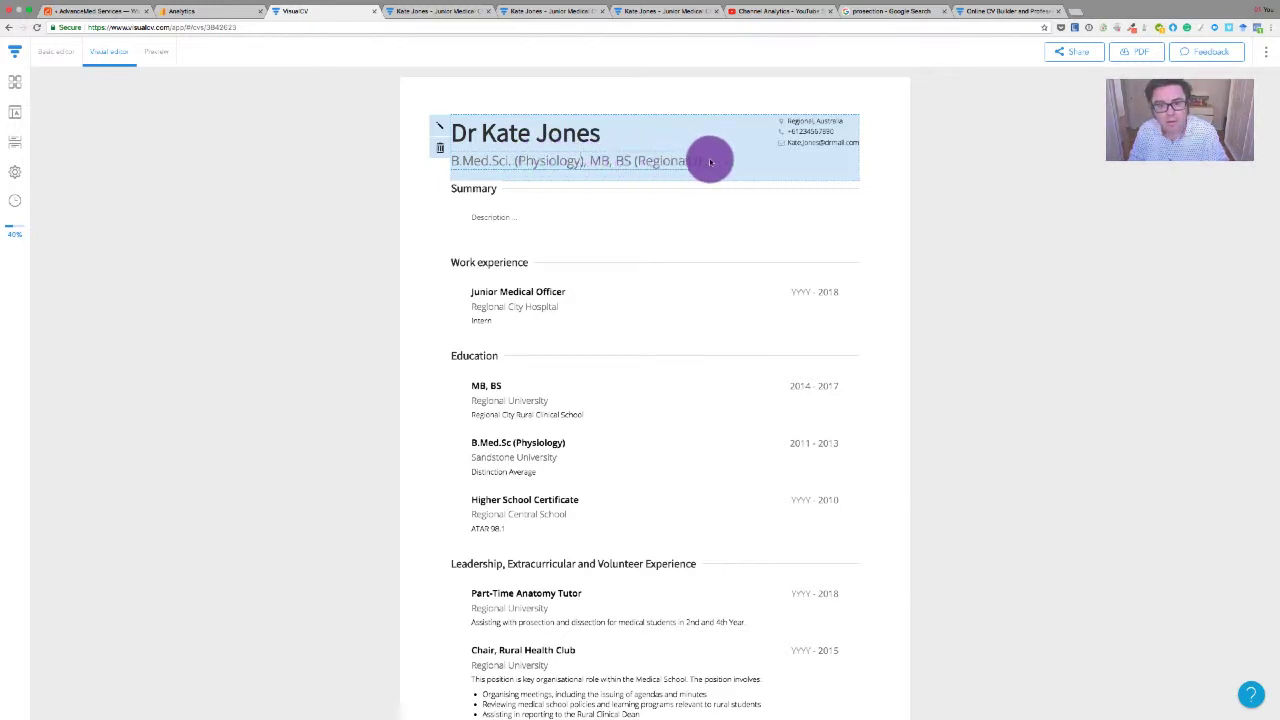
Delete the bracketed university from the degrees line and end it with a full stop after BS
left_click(697, 160)
key("BackSpace")
key("BackSpace")
key("BackSpace")
key("BackSpace")
key("BackSpace")
key("BackSpace")
key("BackSpace")
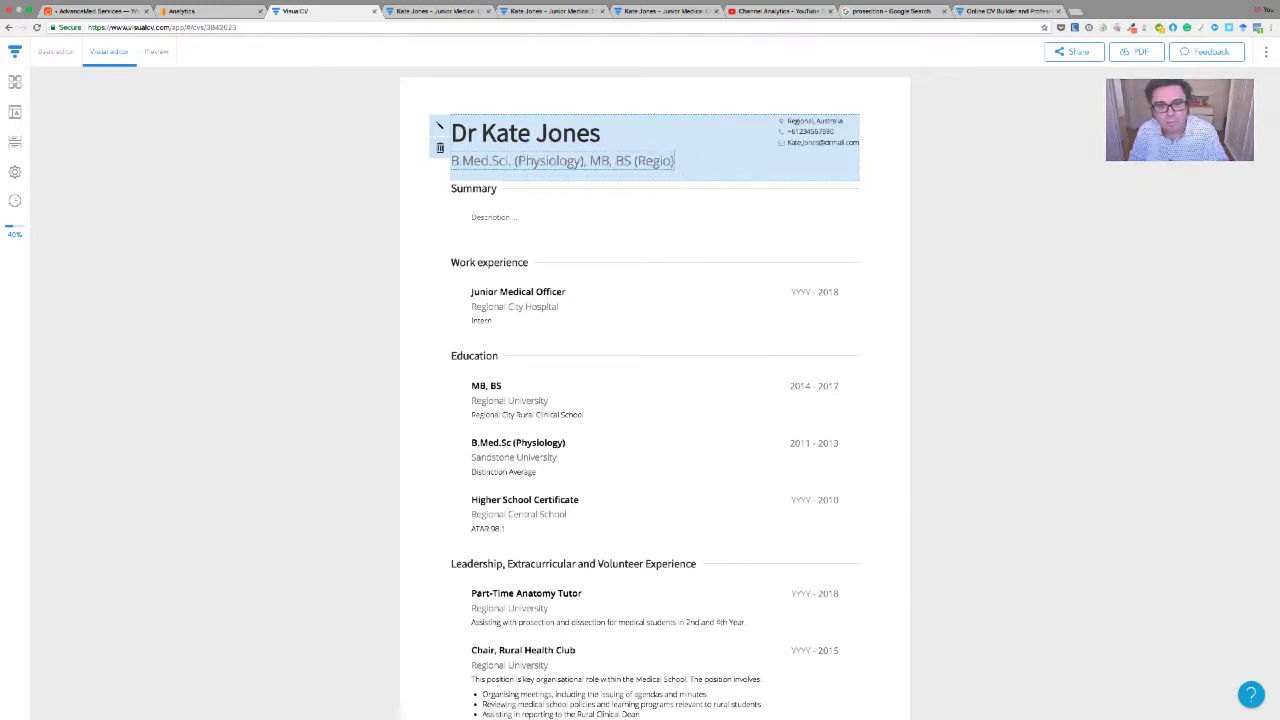
key("BackSpace")
key("BackSpace")
key("BackSpace")
key("BackSpace")
key("BackSpace")
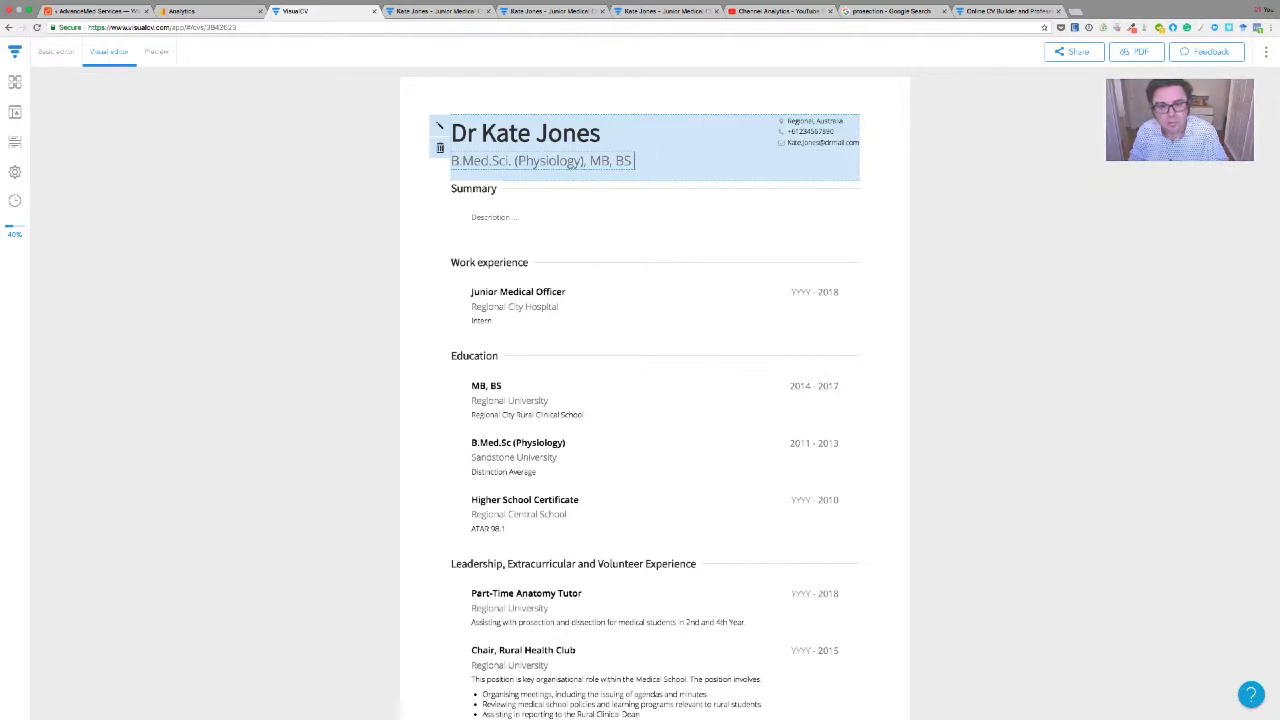
type(".")
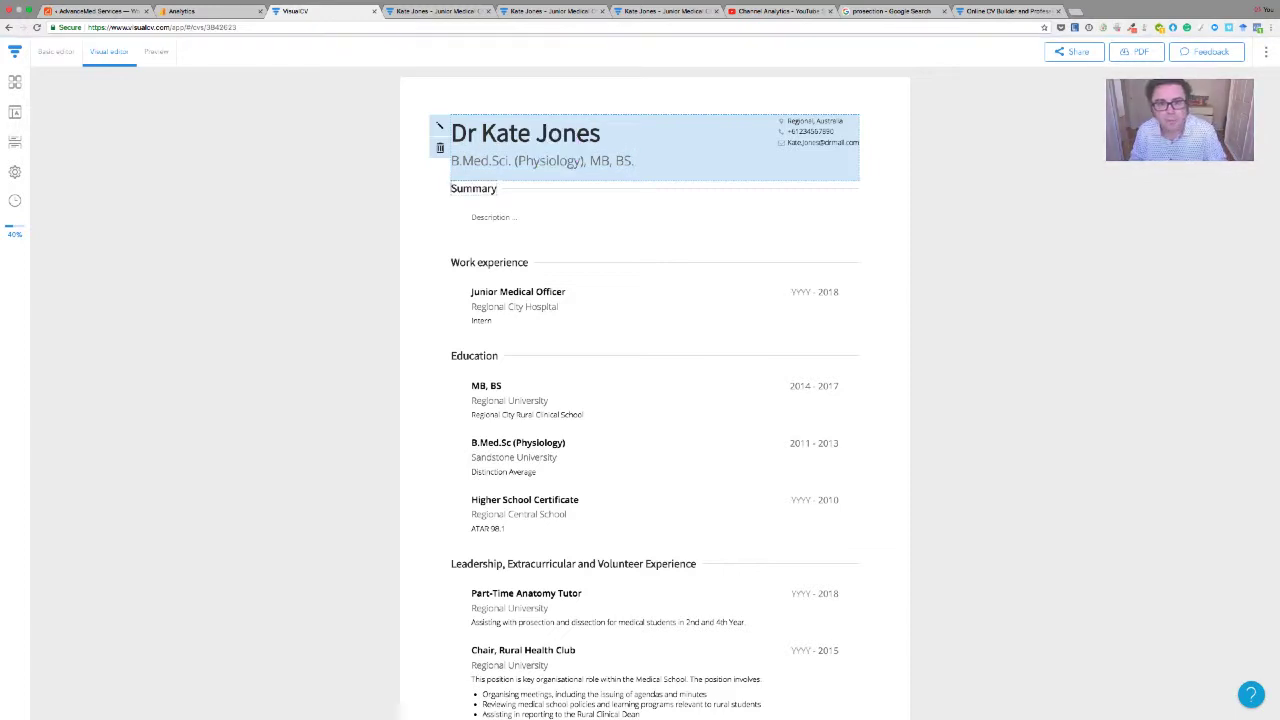
Append the medical registration number after 'B.Med.Sci. (Physiology), MB, BS.', spaced from the qualifications
left_click(629, 168)
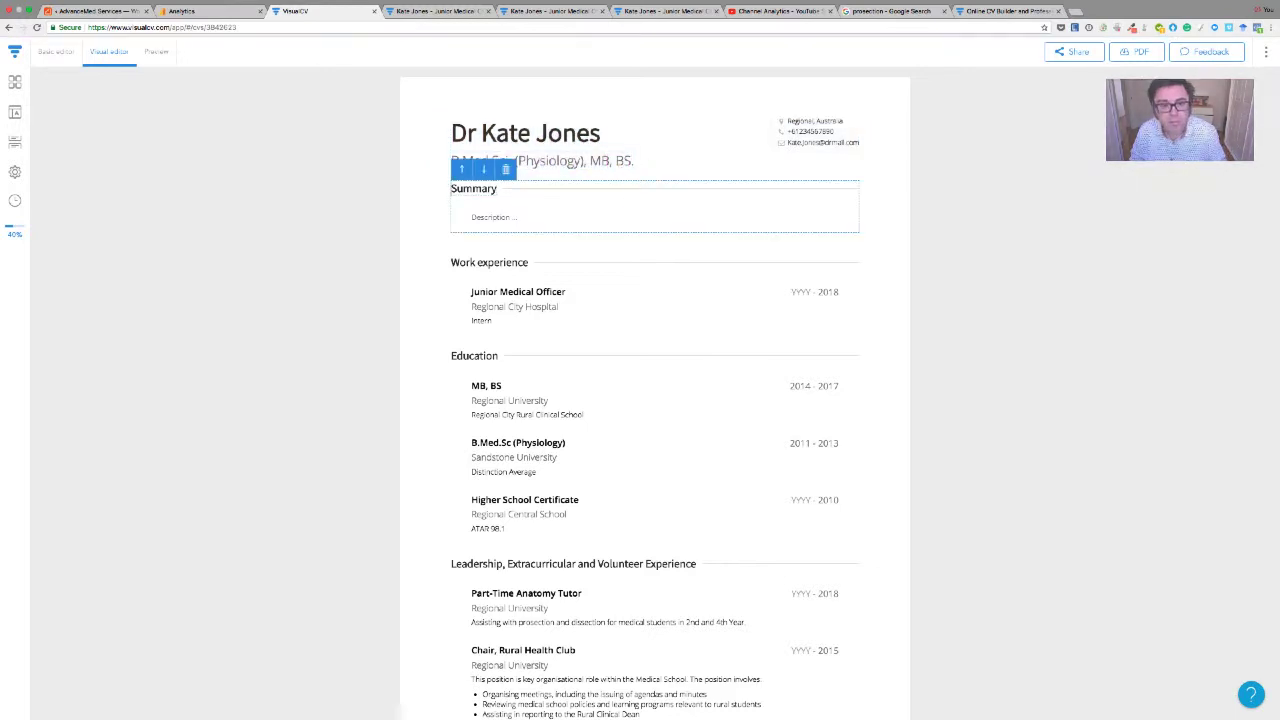
left_click(635, 162)
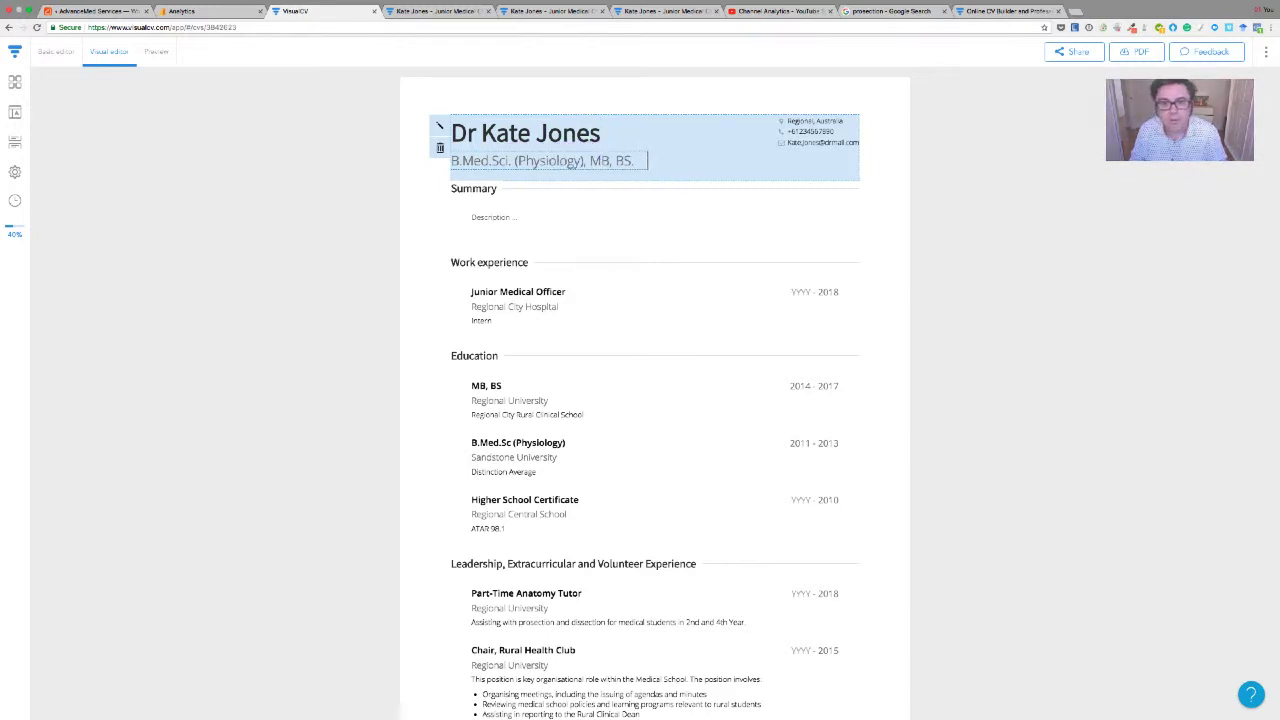
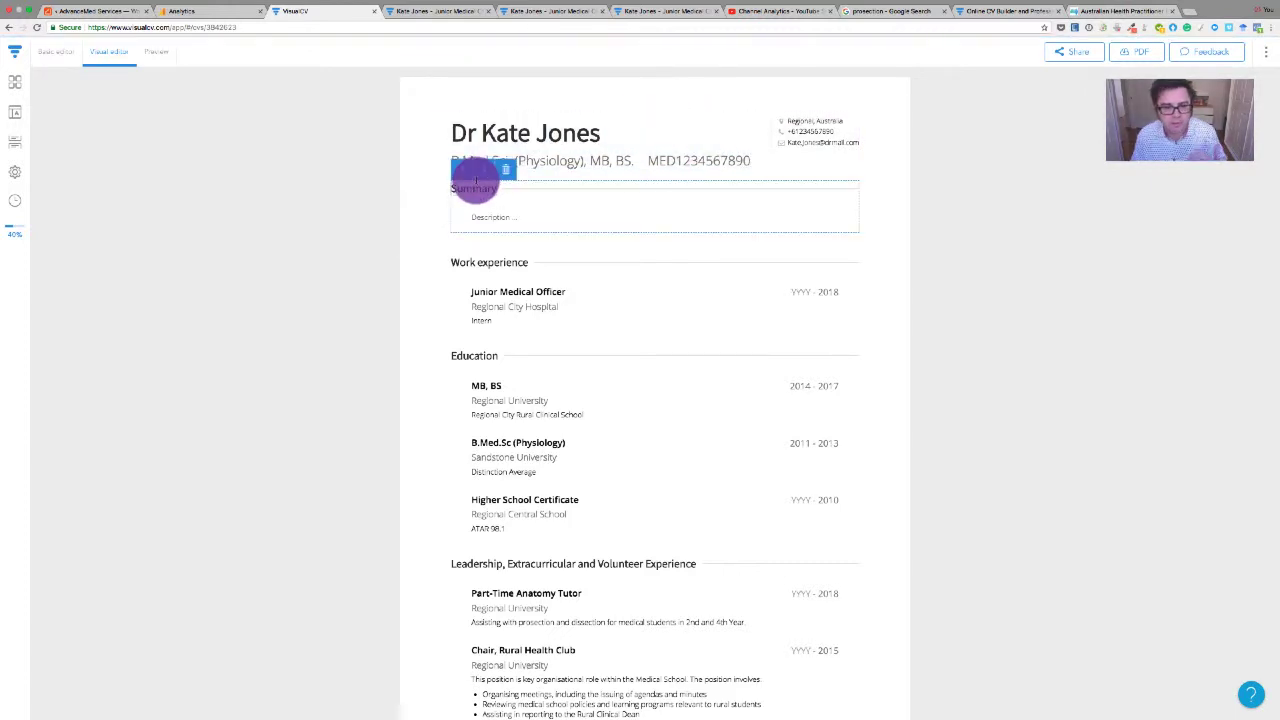
Retitle the Summary section heading 'Personal Statement'
left_click(475, 184)
type("Persona")
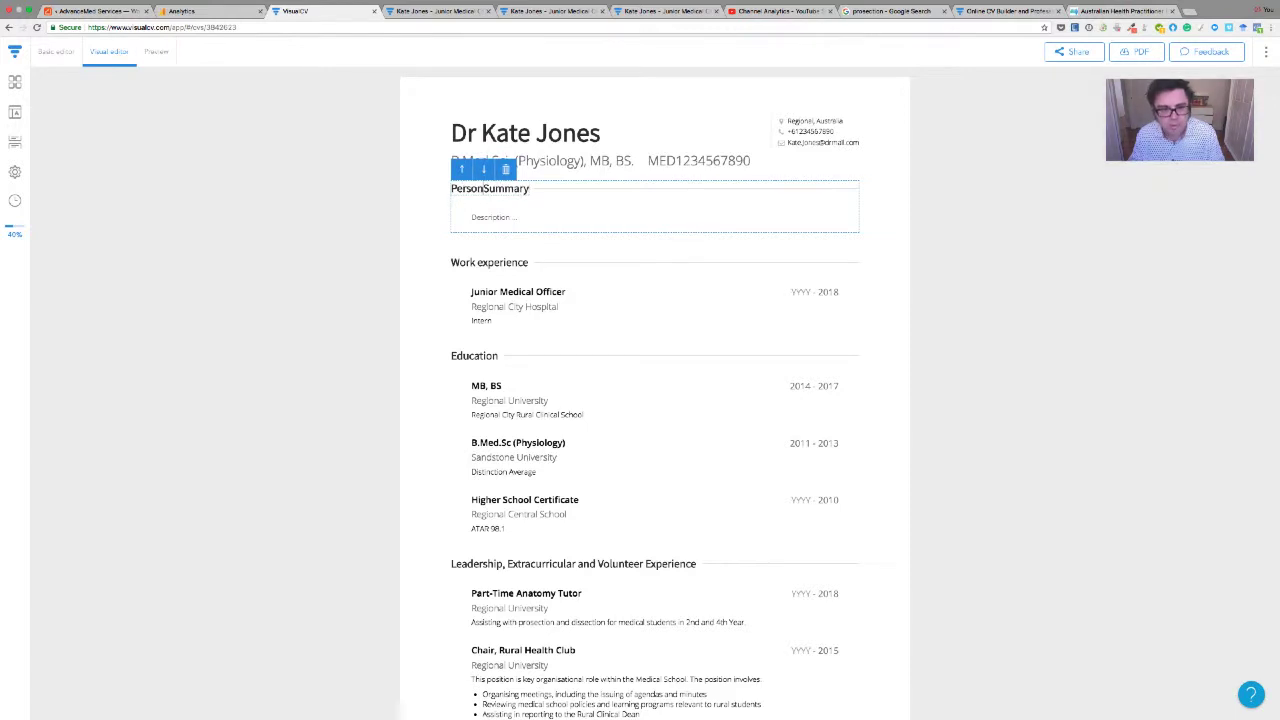
type("l")
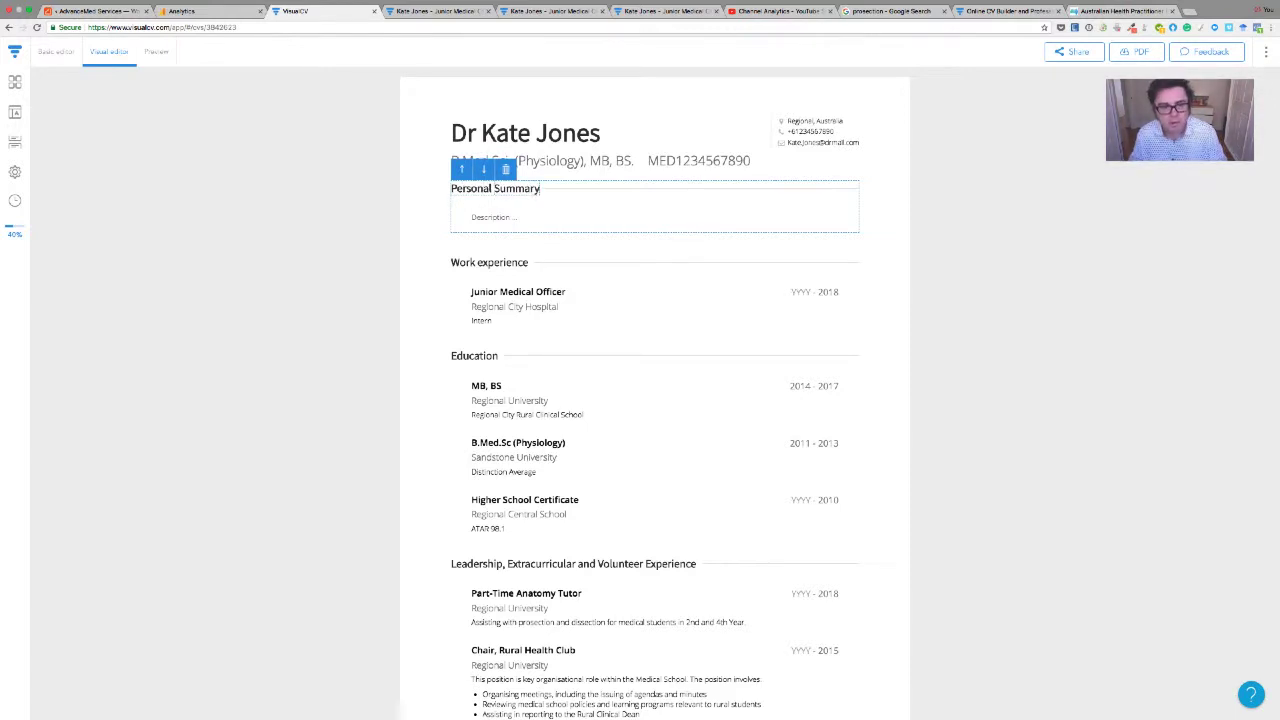
key("BackSpace")
key("BackSpace")
key("BackSpace")
key("BackSpace")
key("BackSpace")
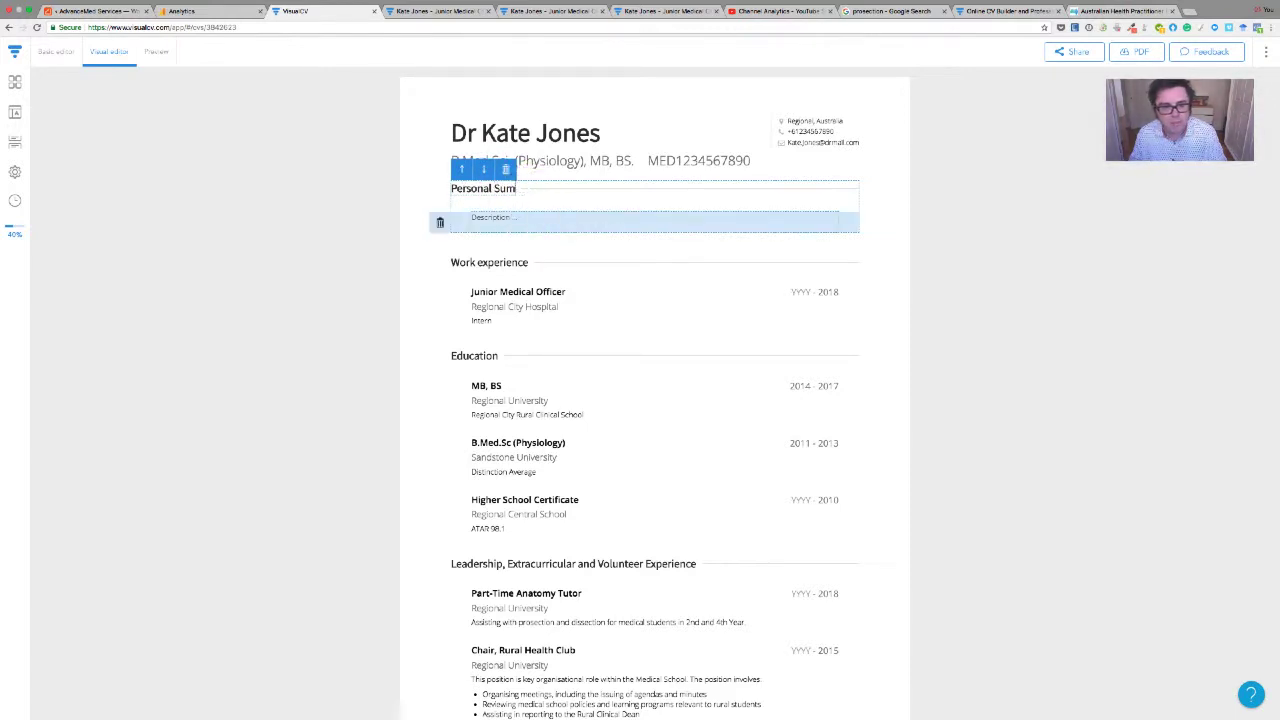
key("BackSpace")
type("tatement")
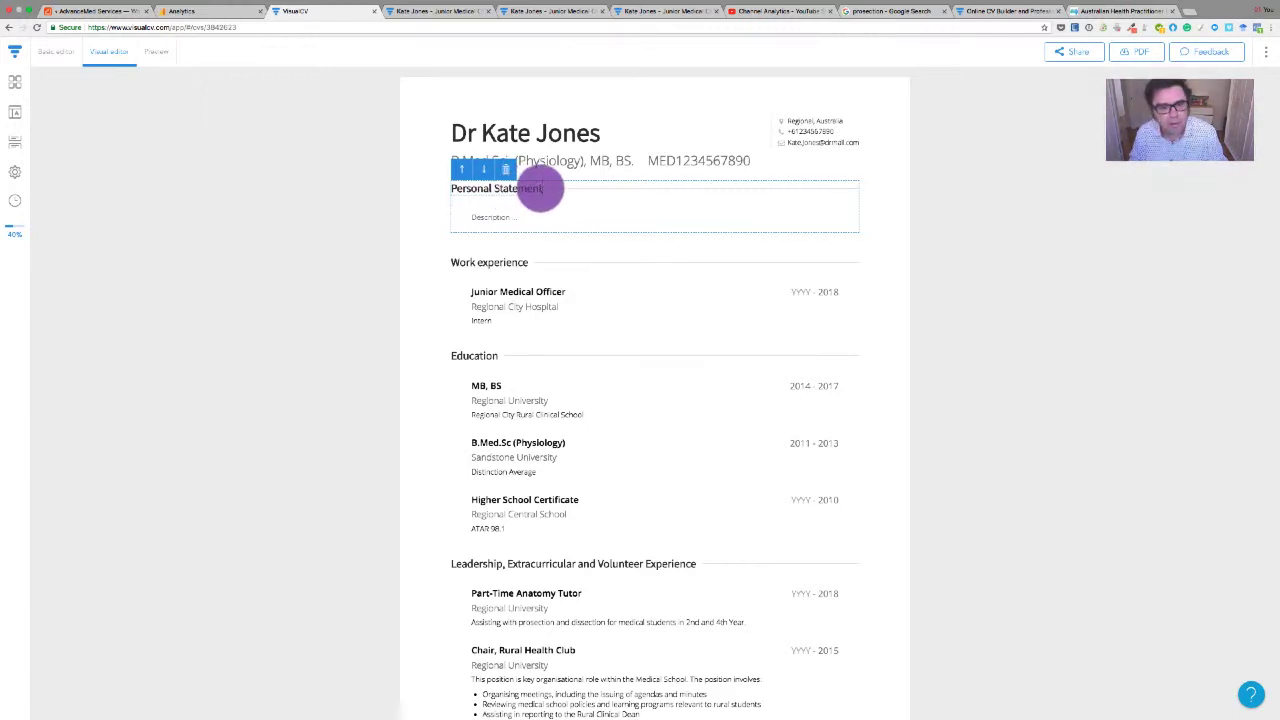
Reword the heading through 'Career Goal' and 'Career Objective' drafts, settling on 'Career Statement'
left_click_drag(542, 190, 447, 194)
type("Car")
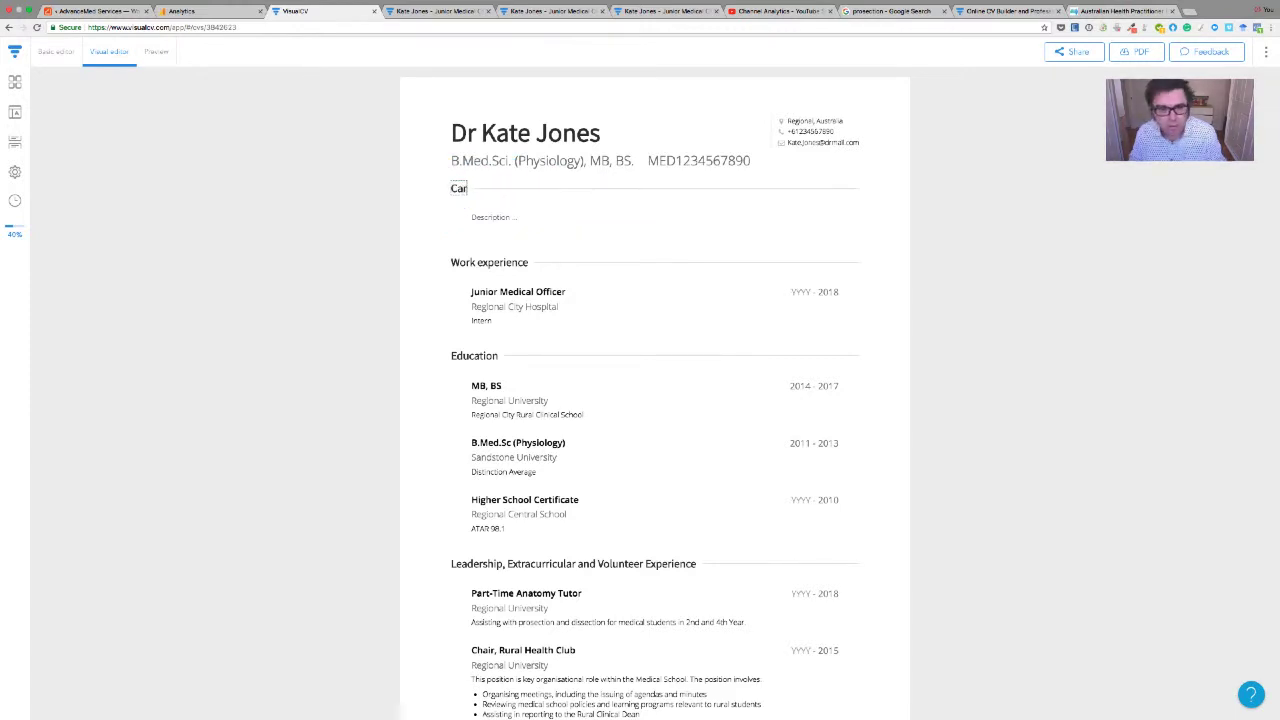
type("eer Goal Summary")
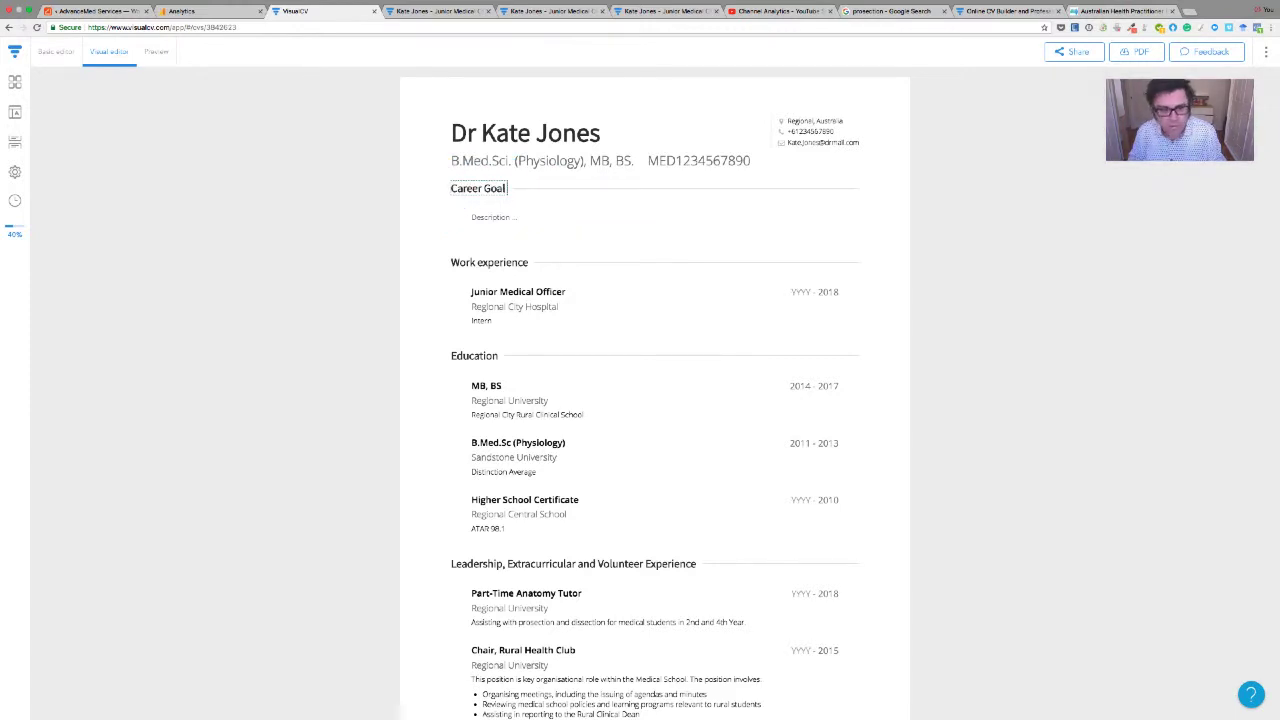
key("BackSpace")
key("BackSpace")
key("BackSpace")
key("BackSpace")
key("BackSpace")
key("BackSpace")
key("BackSpace")
key("BackSpace")
key("BackSpace")
key("BackSpace")
key("BackSpace")
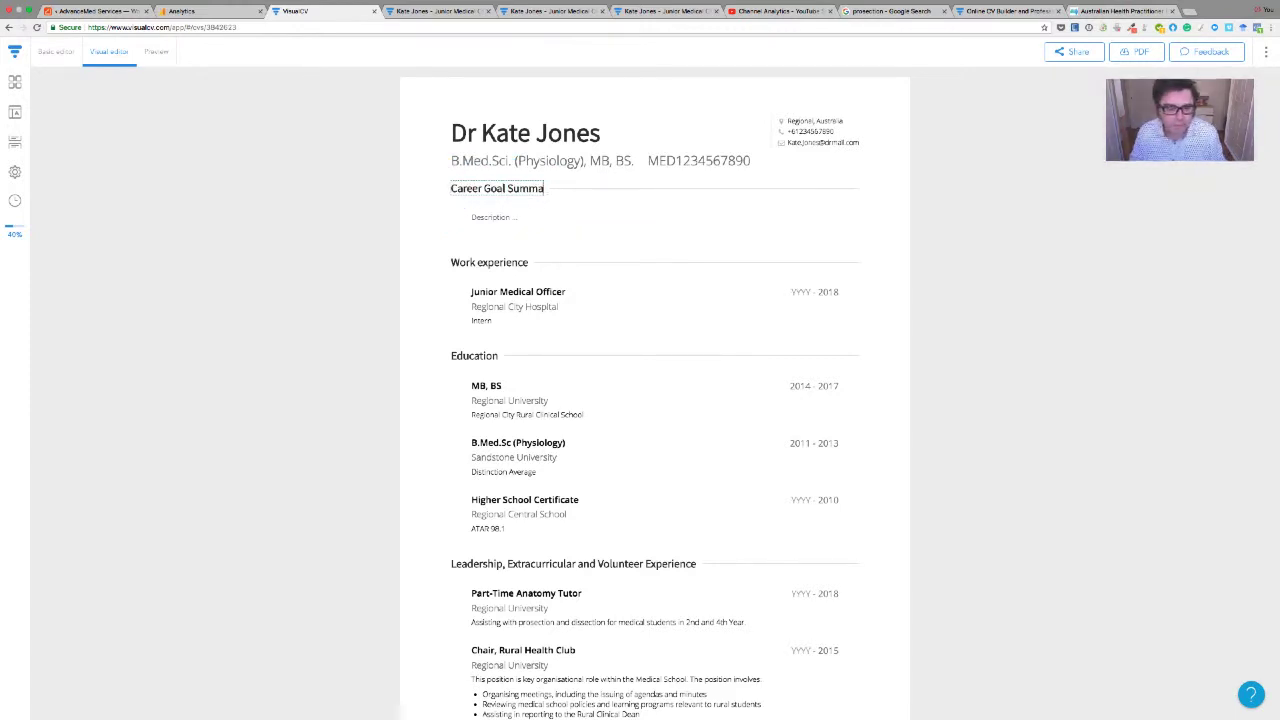
key("BackSpace")
type("Objective")
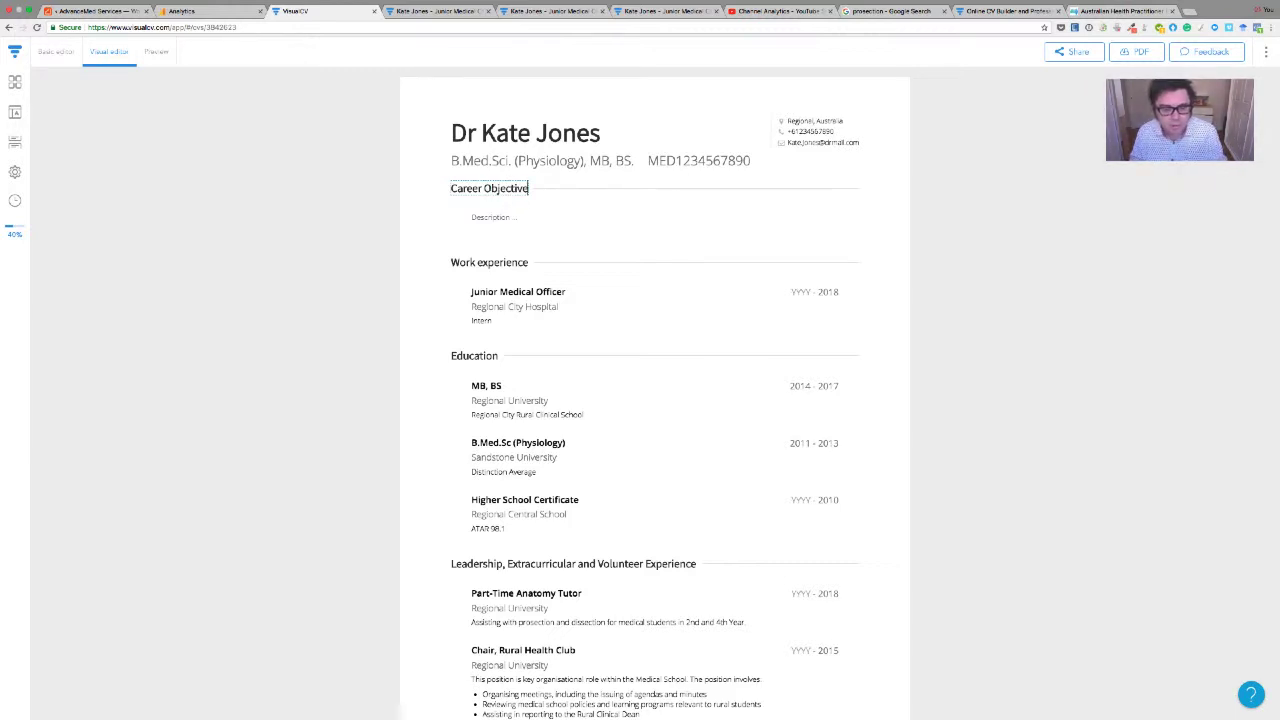
key("BackSpace")
key("BackSpace")
key("BackSpace")
key("BackSpace")
key("BackSpace")
key("BackSpace")
key("BackSpace")
key("BackSpace")
key("BackSpace")
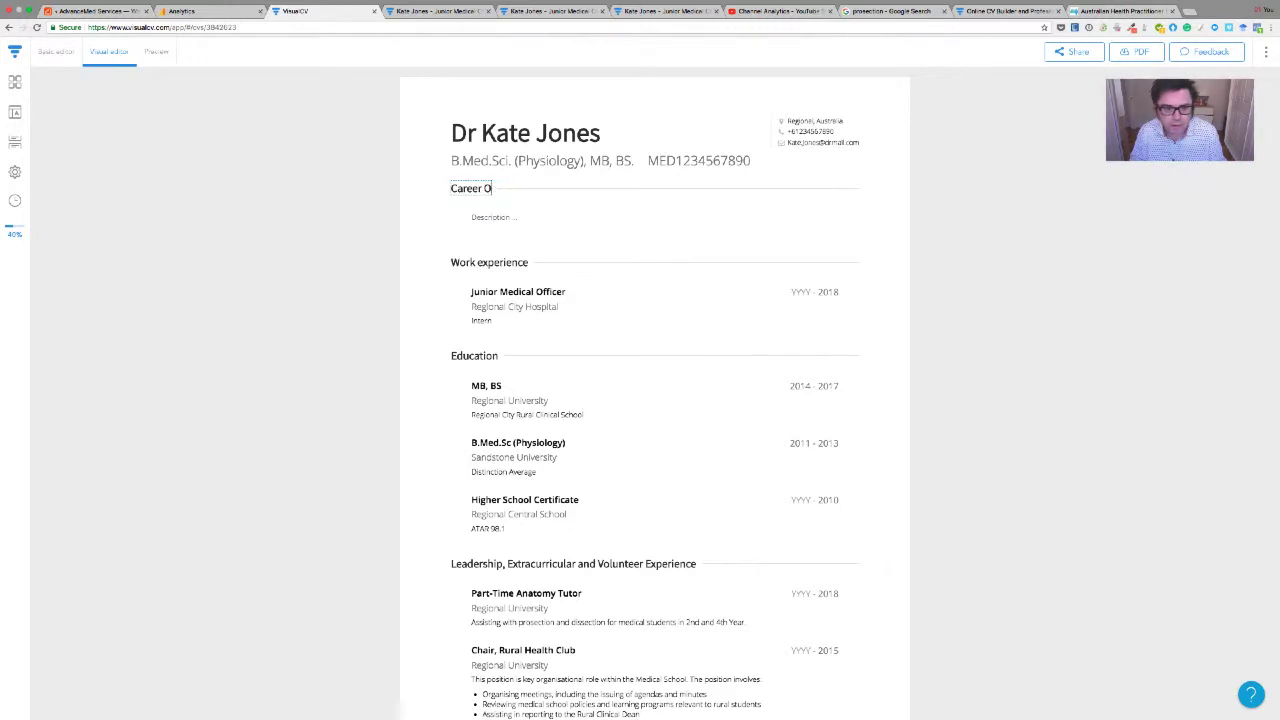
type("Statement")
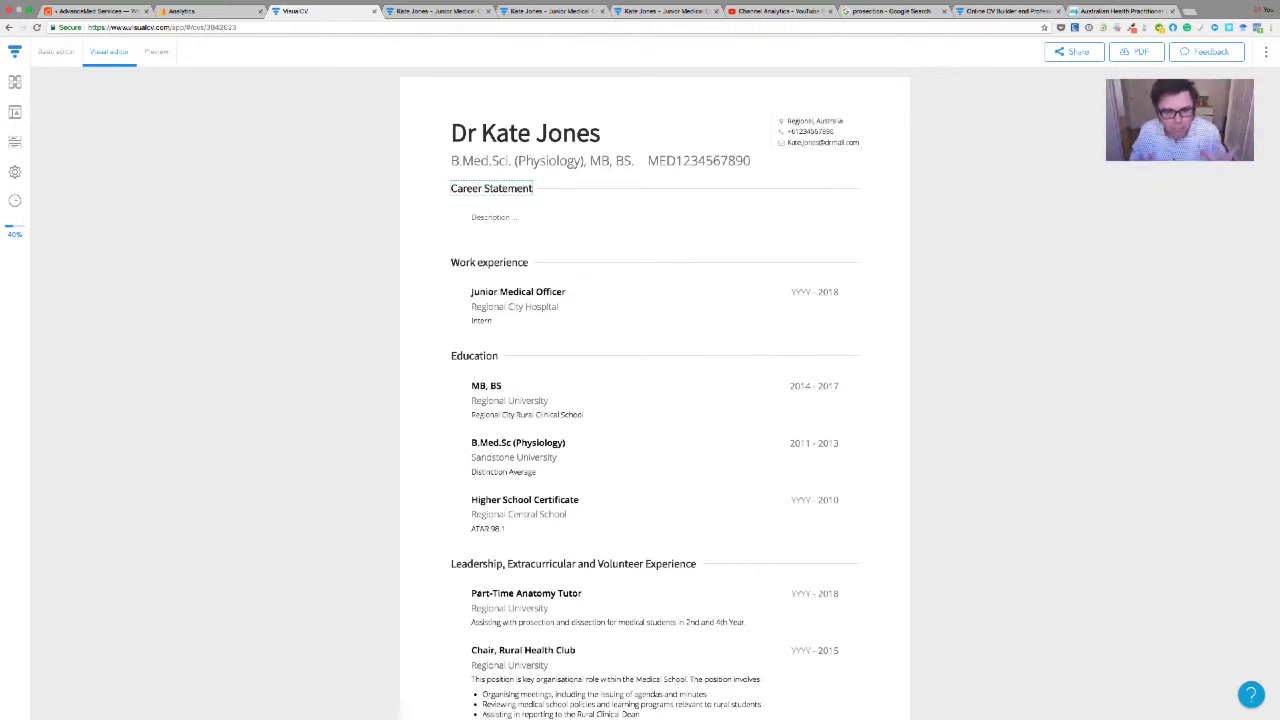
left_click(472, 216)
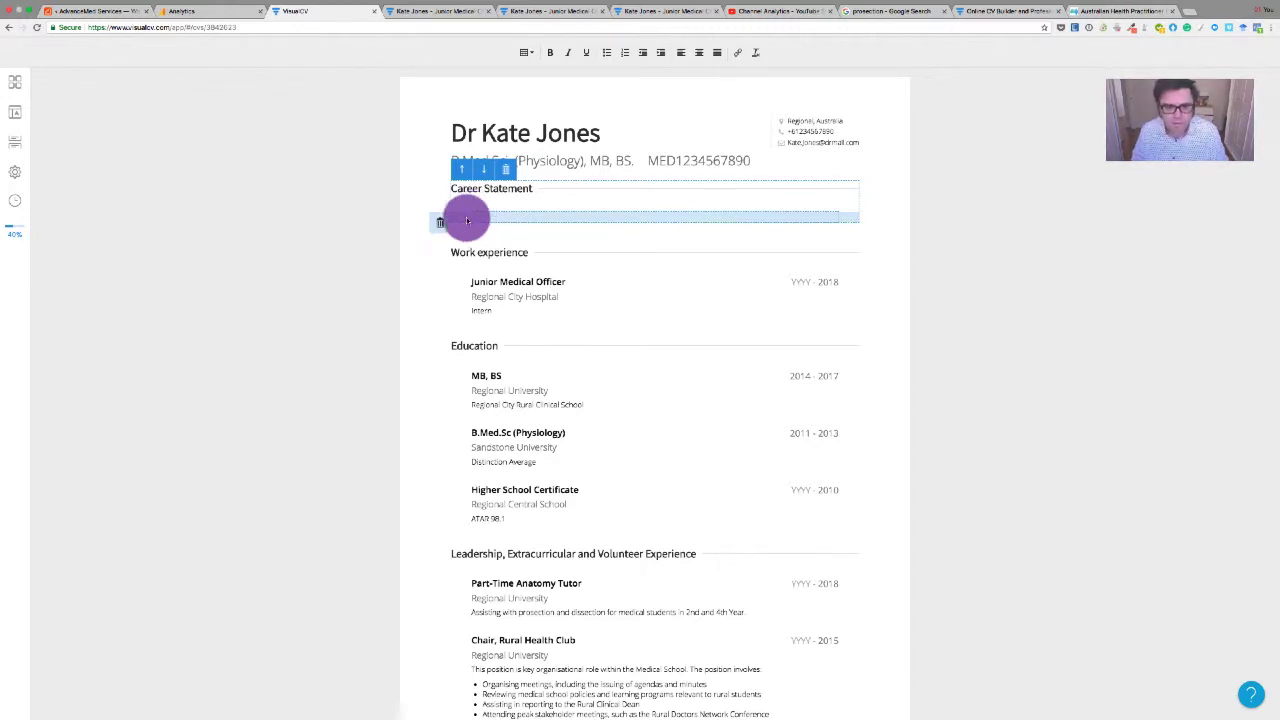
scroll(434, 334, "down", 4)
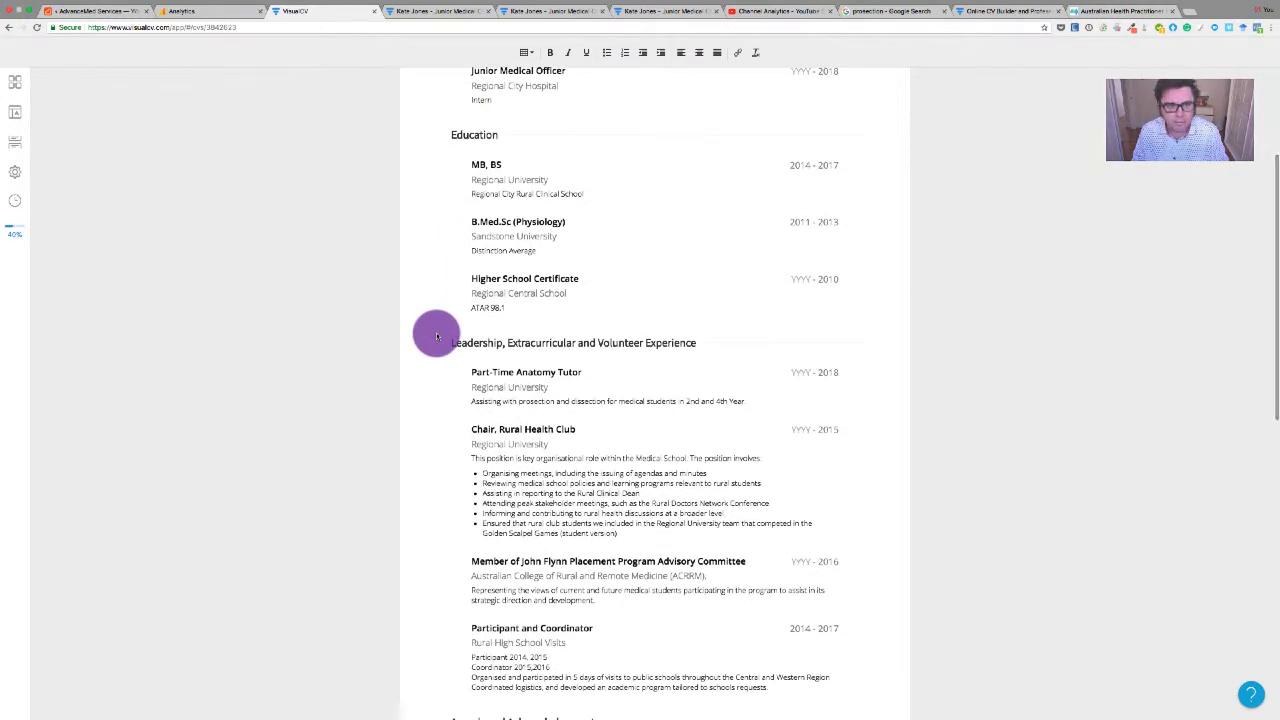
scroll(451, 200, "up", 4)
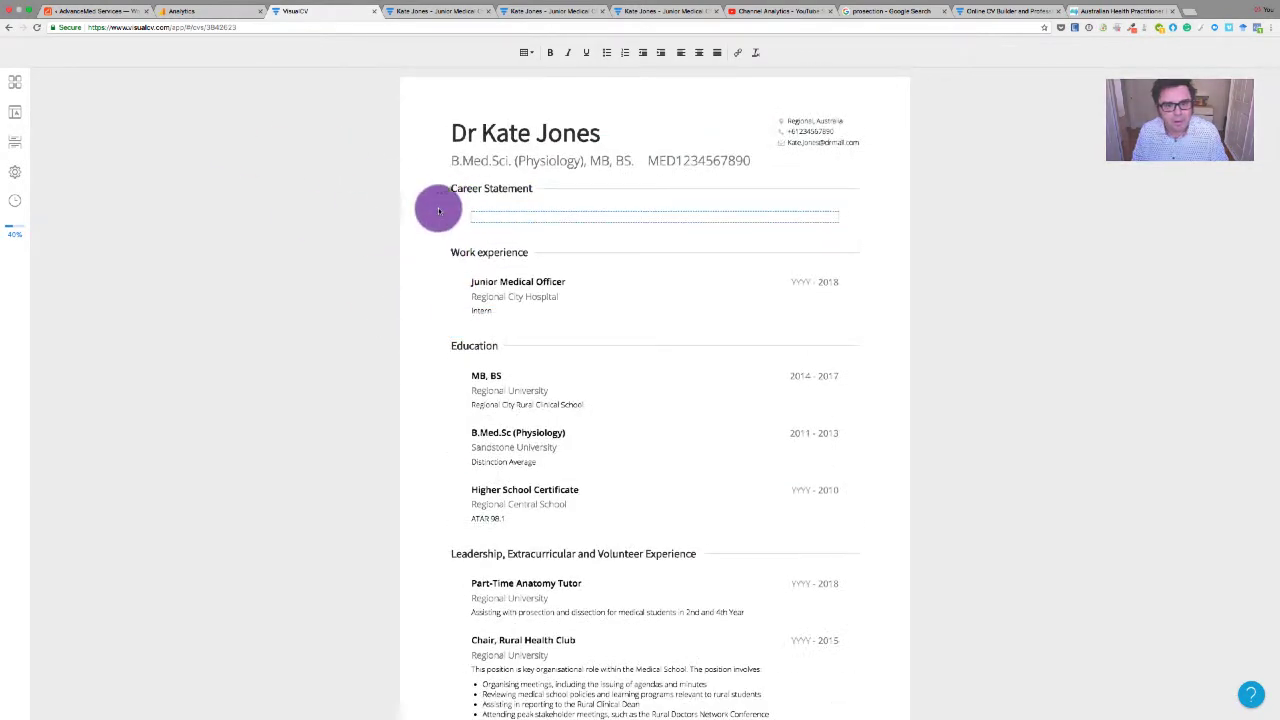
scroll(437, 378, "down", 4)
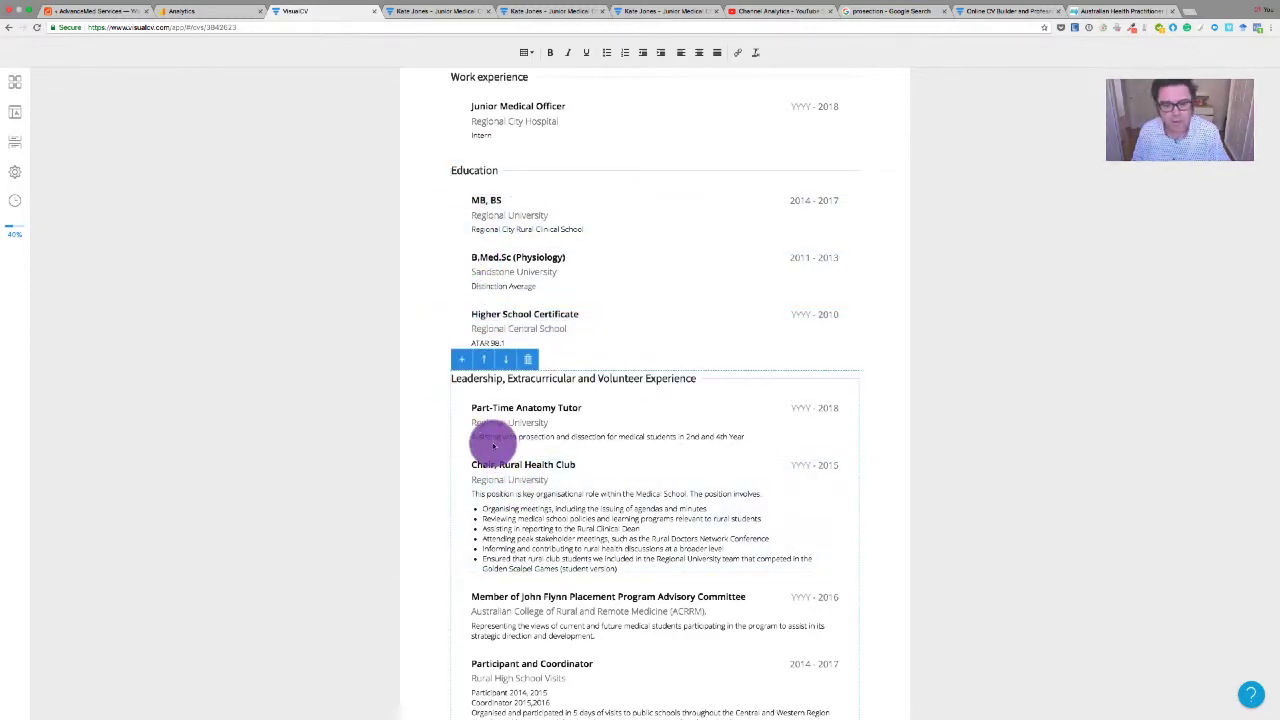
scroll(497, 450, "down", 4)
scroll(492, 443, "up", 5)
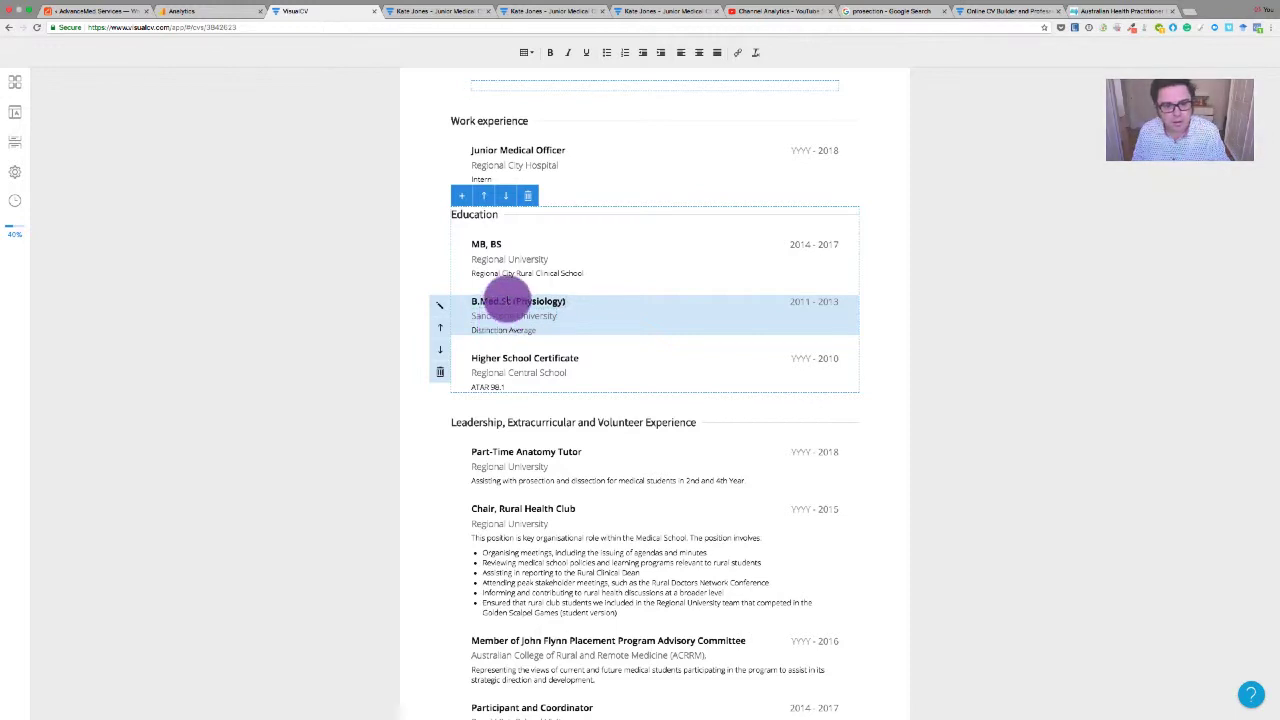
left_click(510, 303)
scroll(504, 318, "up", 3)
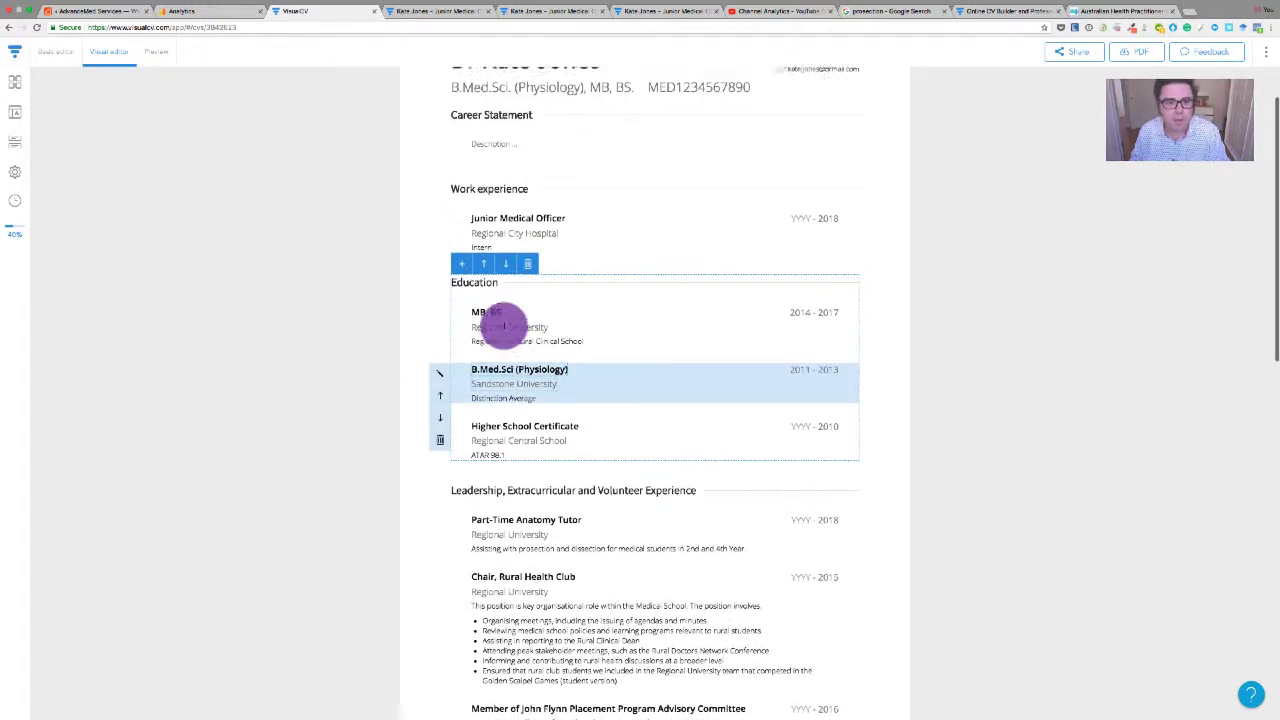
scroll(505, 330, "down", 4)
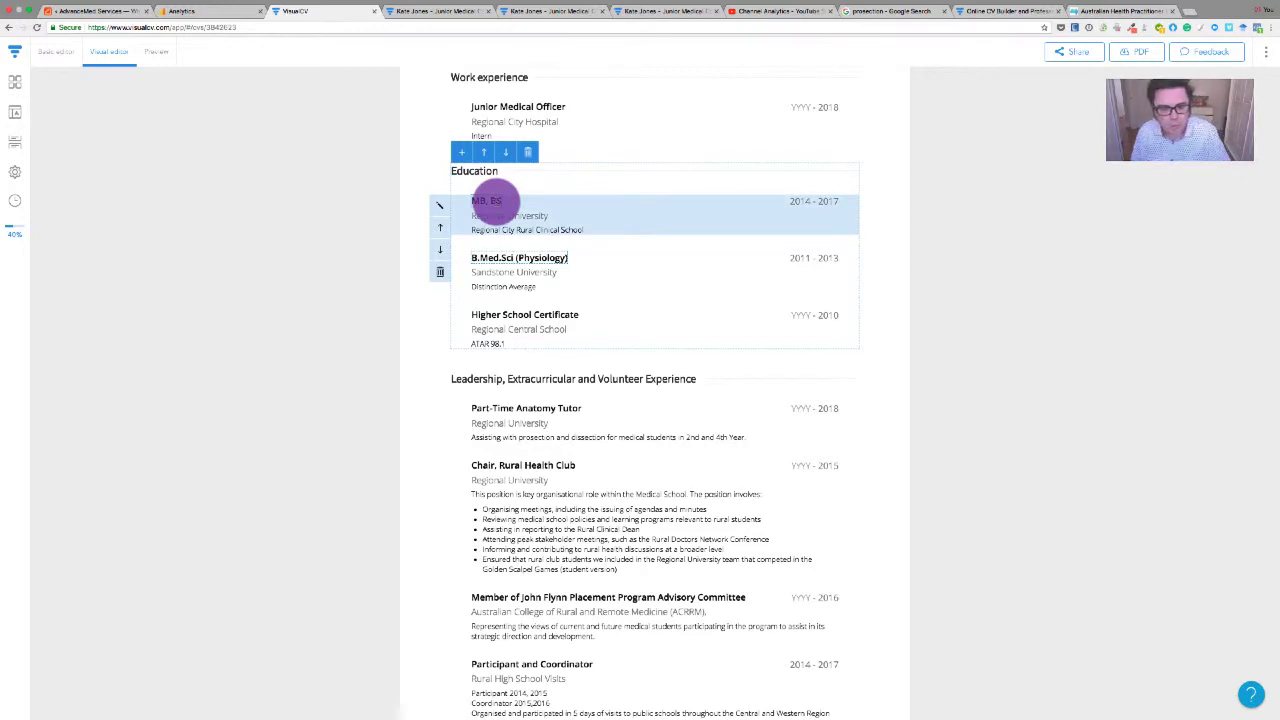
scroll(530, 540, "down", 5)
scroll(530, 540, "down", 6)
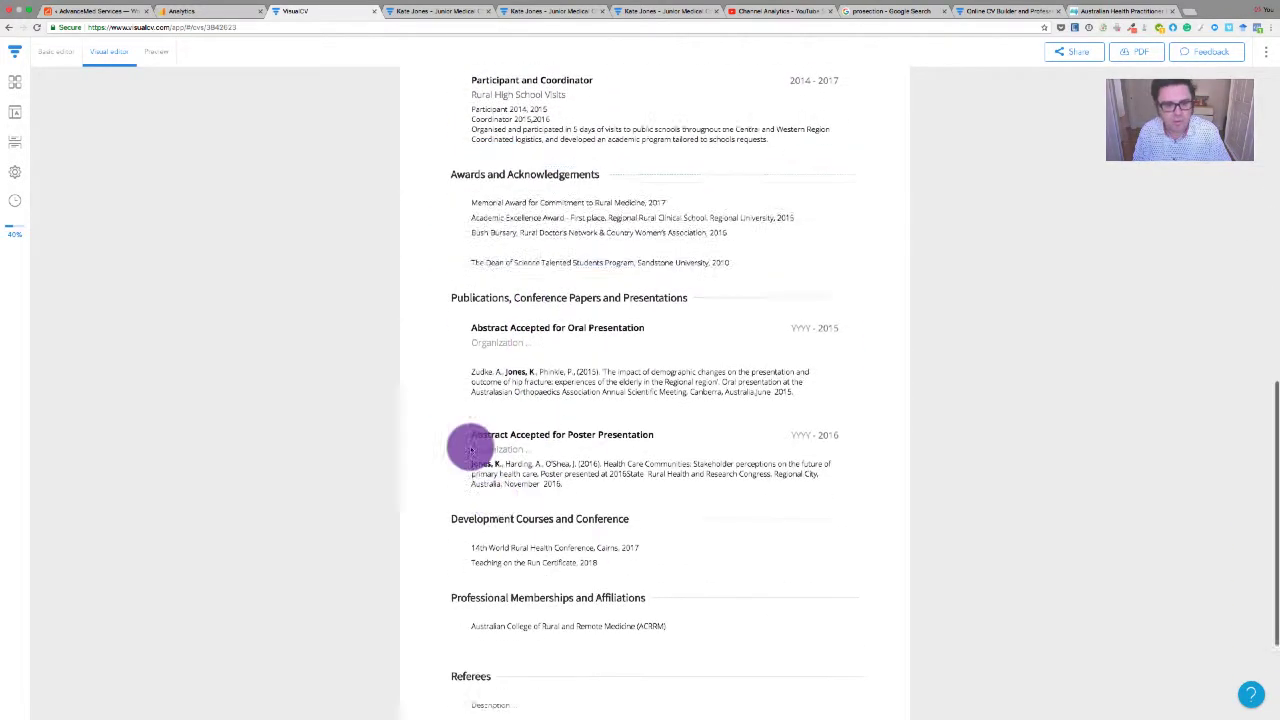
left_click(495, 216)
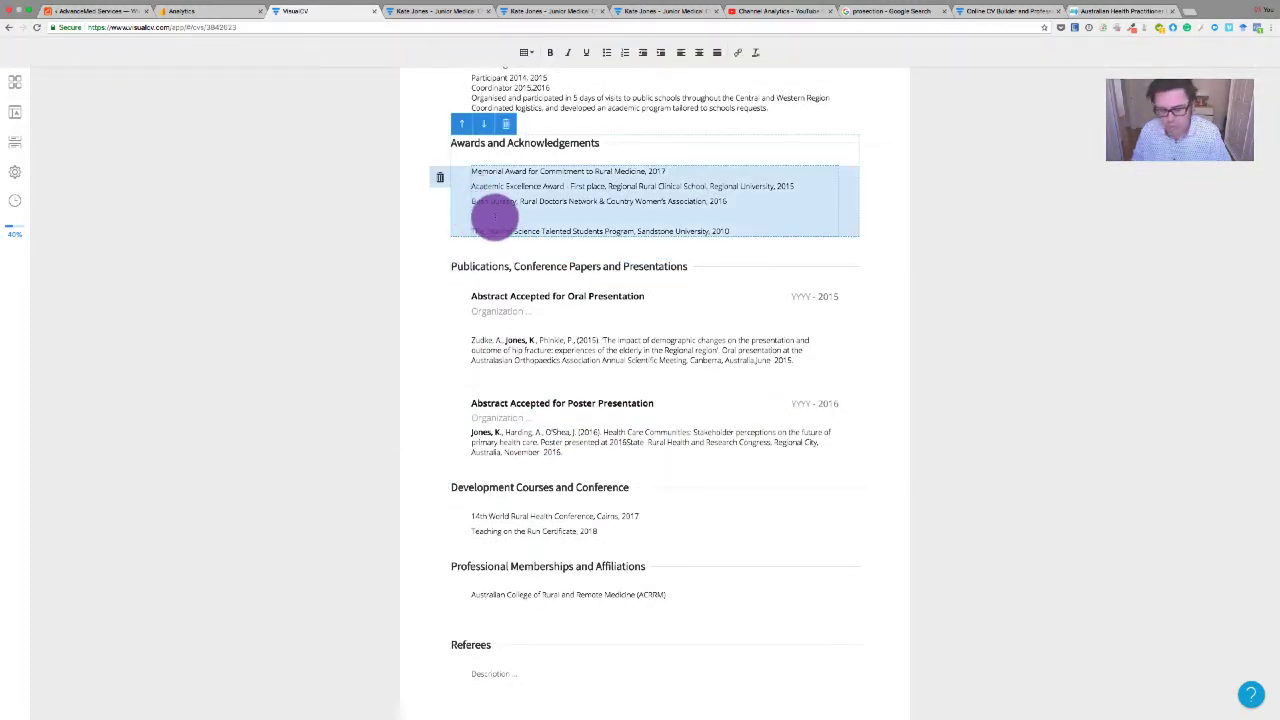
key("BackSpace")
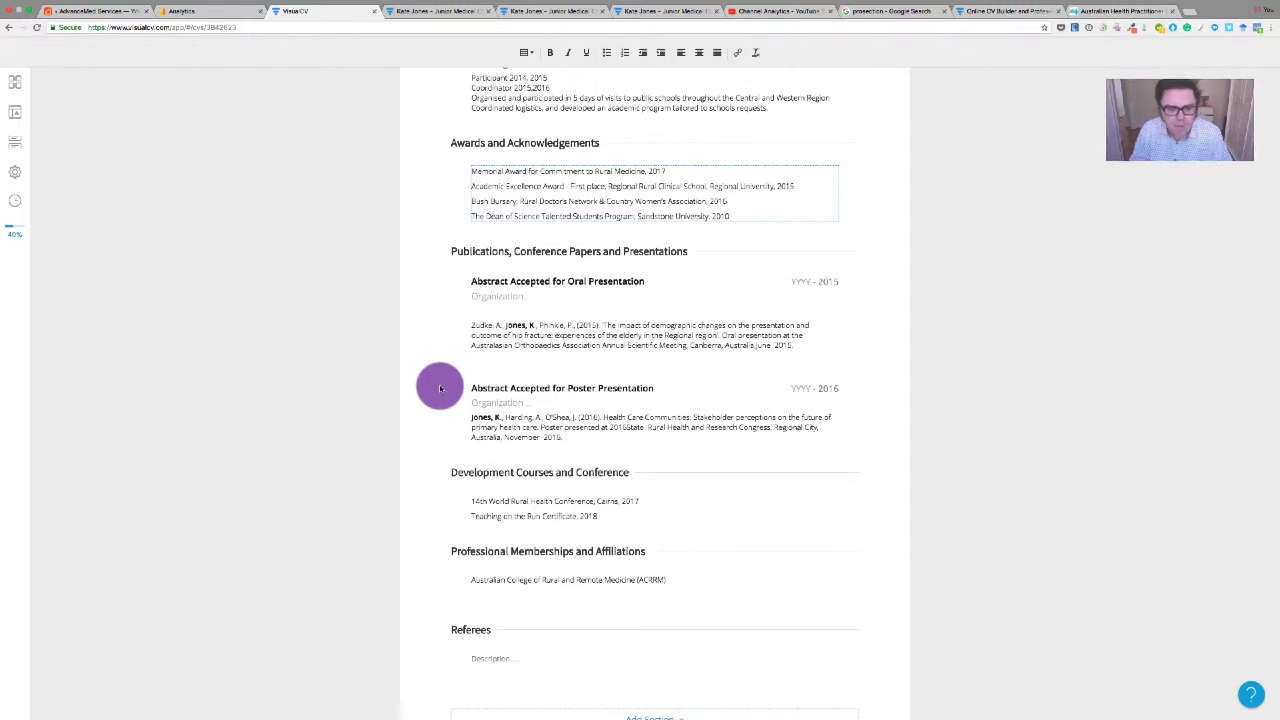
scroll(440, 388, "down", 2)
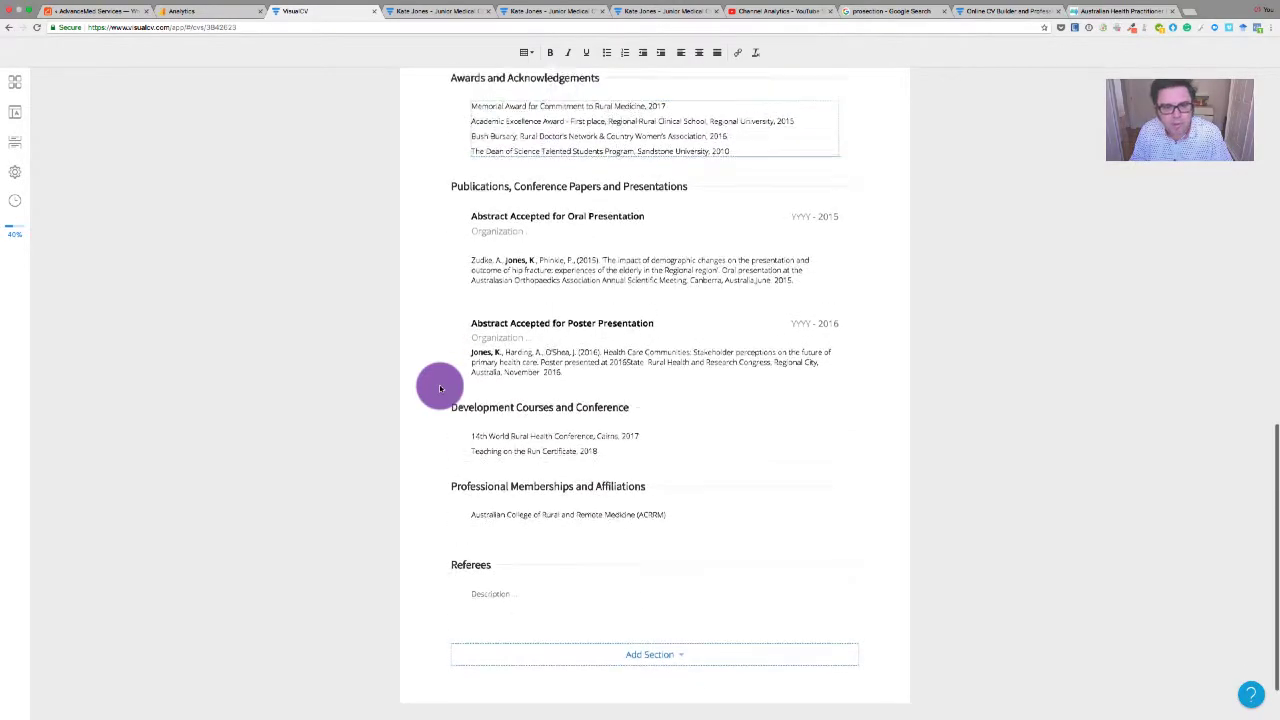
scroll(440, 388, "up", 8)
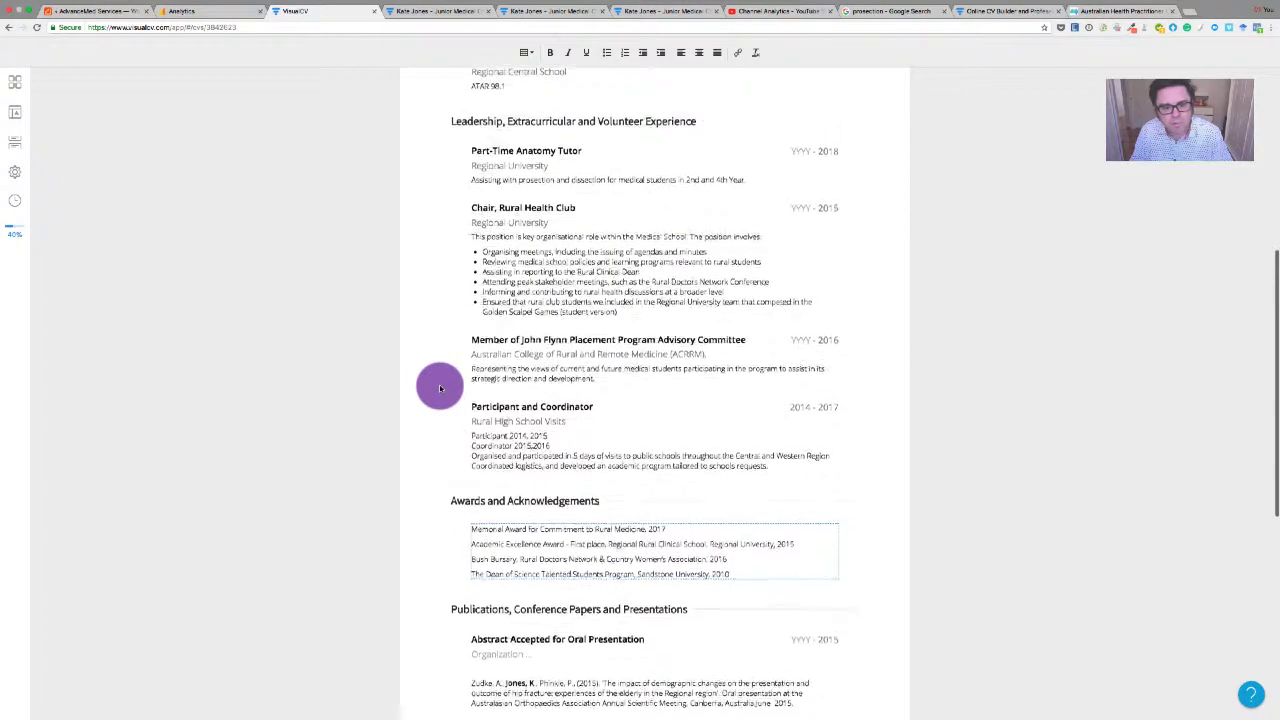
scroll(440, 388, "up", 1)
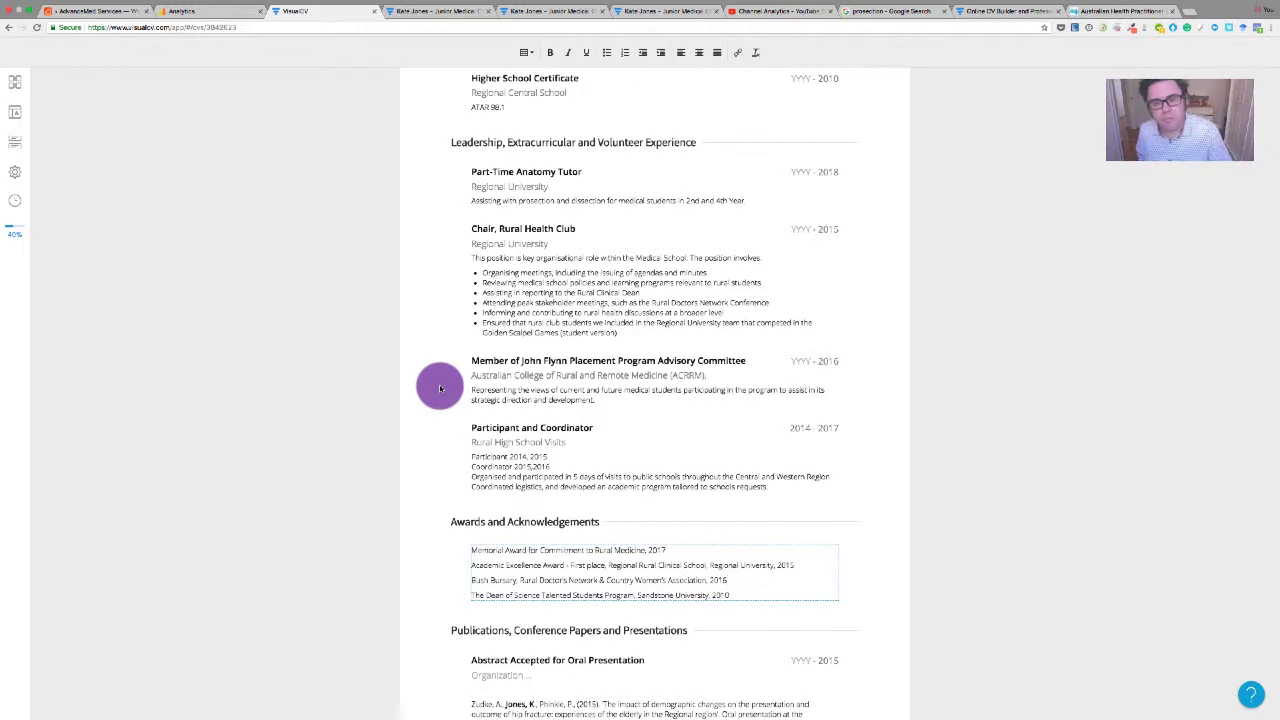
scroll(440, 388, "up", 10)
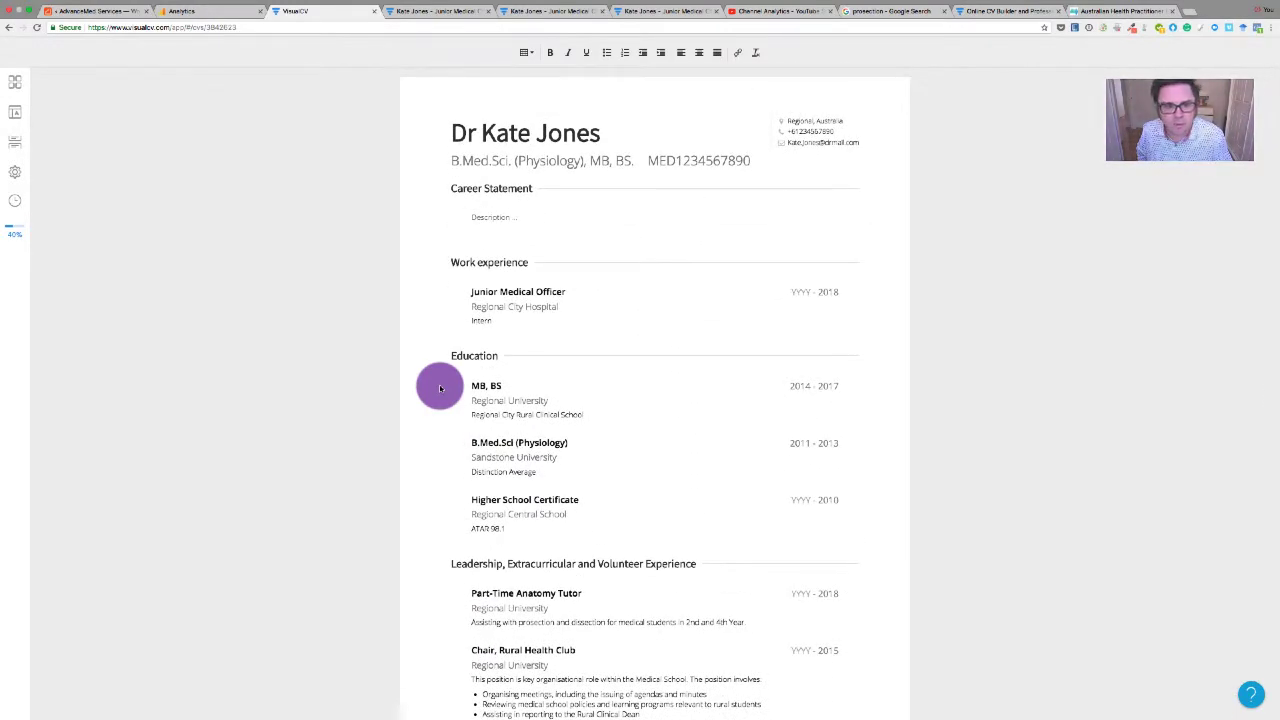
scroll(440, 388, "down", 3)
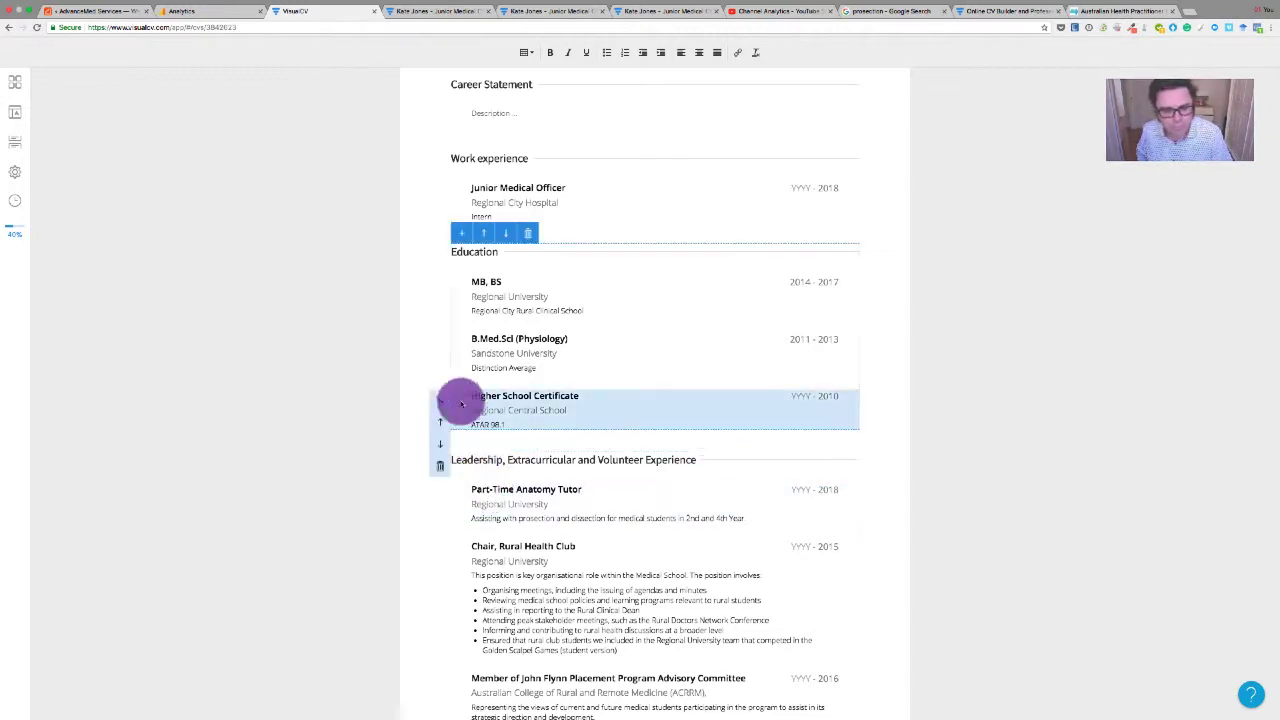
scroll(431, 400, "up", 3)
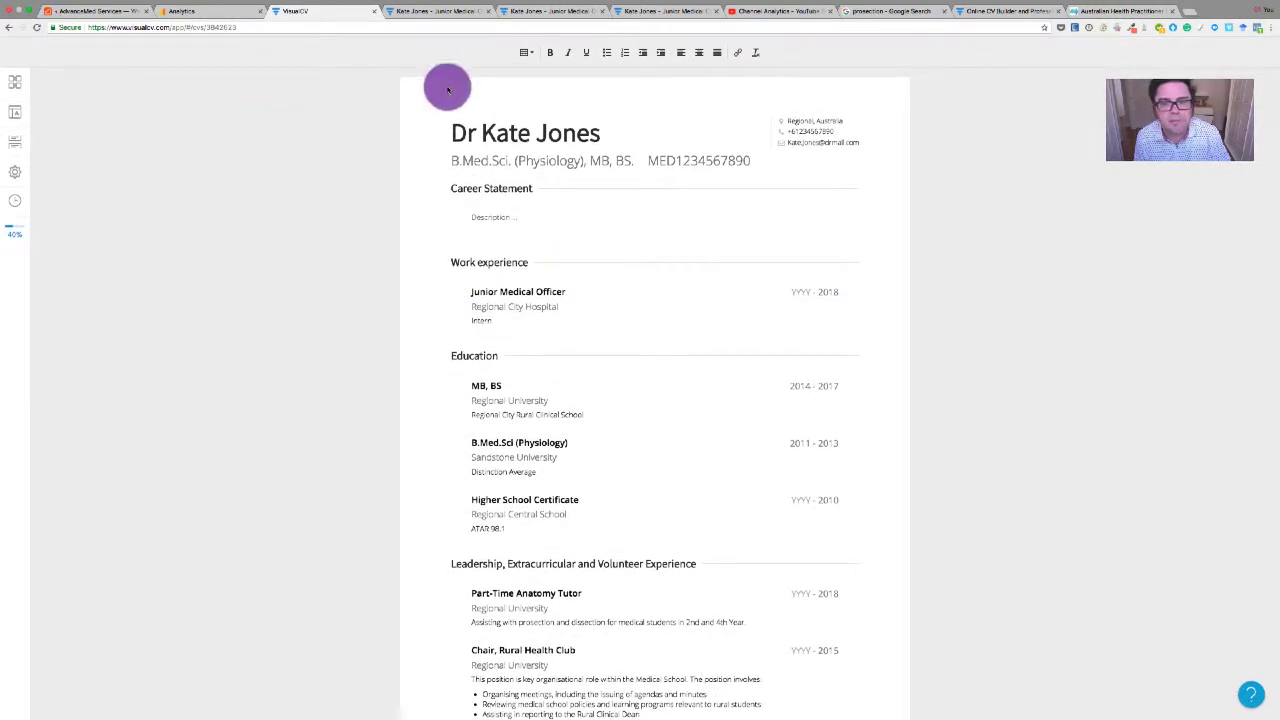
Finish text editing and show the CV in the Preview tab
left_click(156, 50)
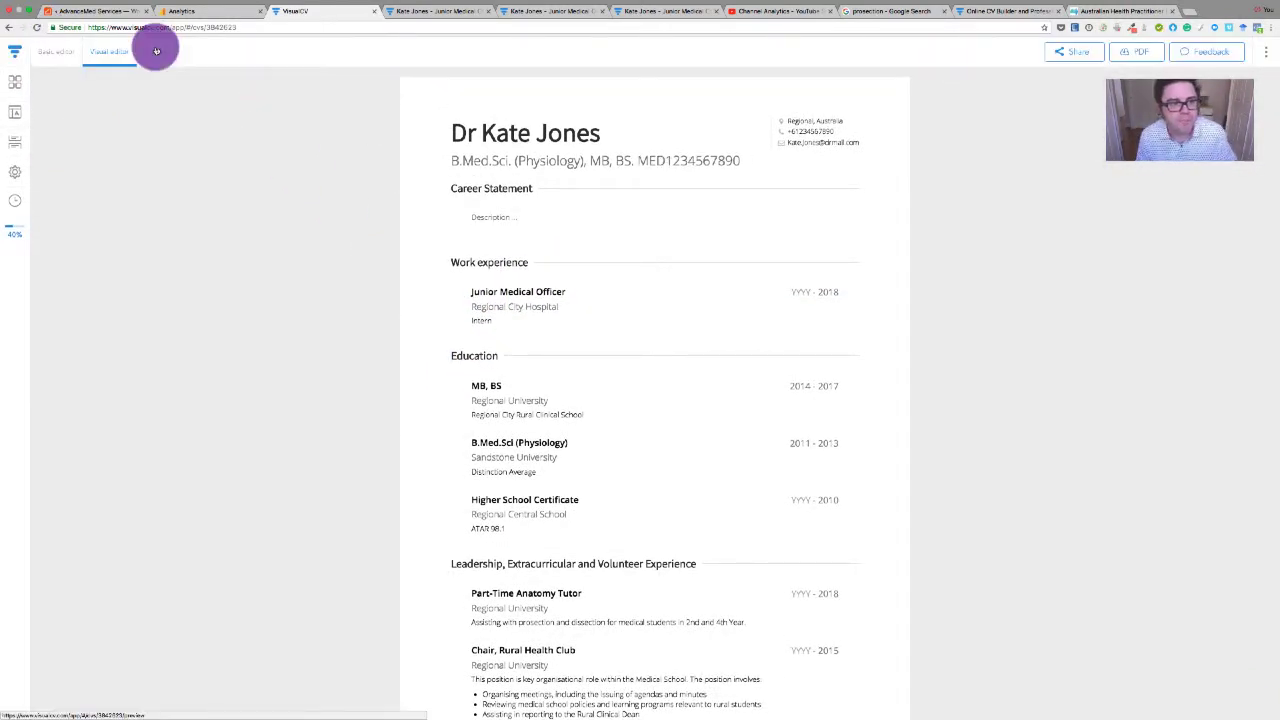
left_click(156, 50)
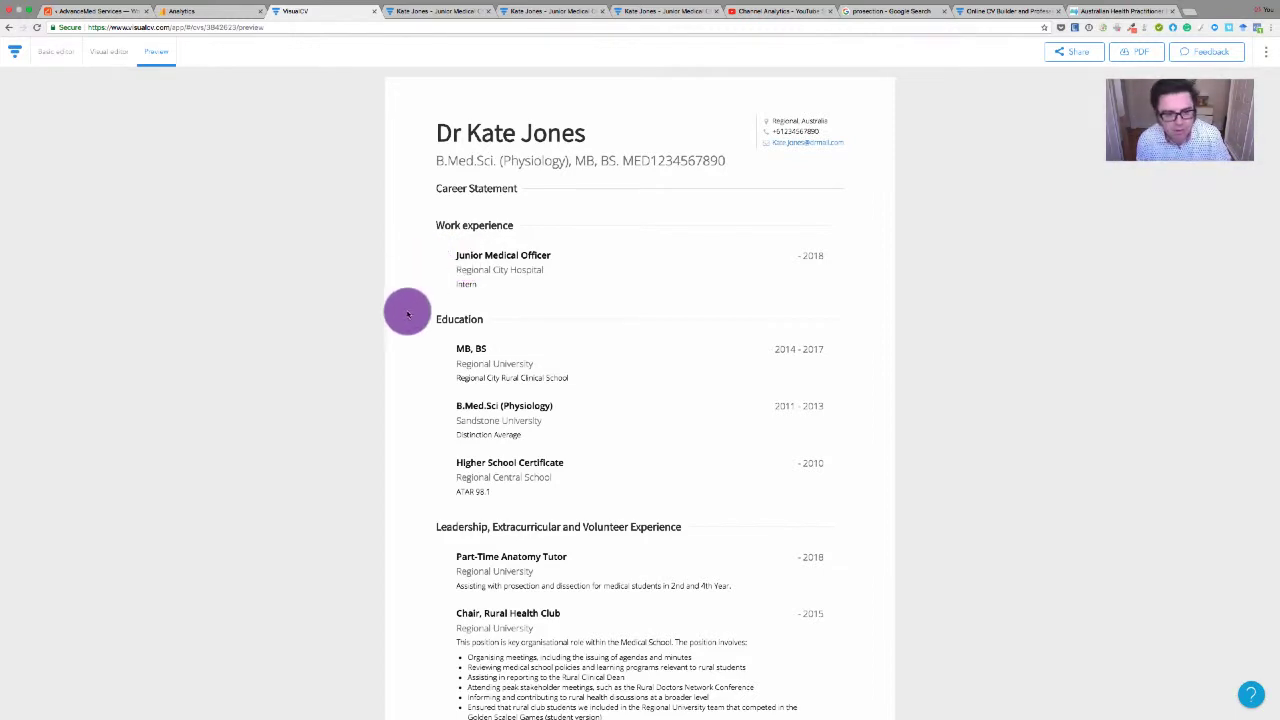
scroll(420, 360, "down", 2)
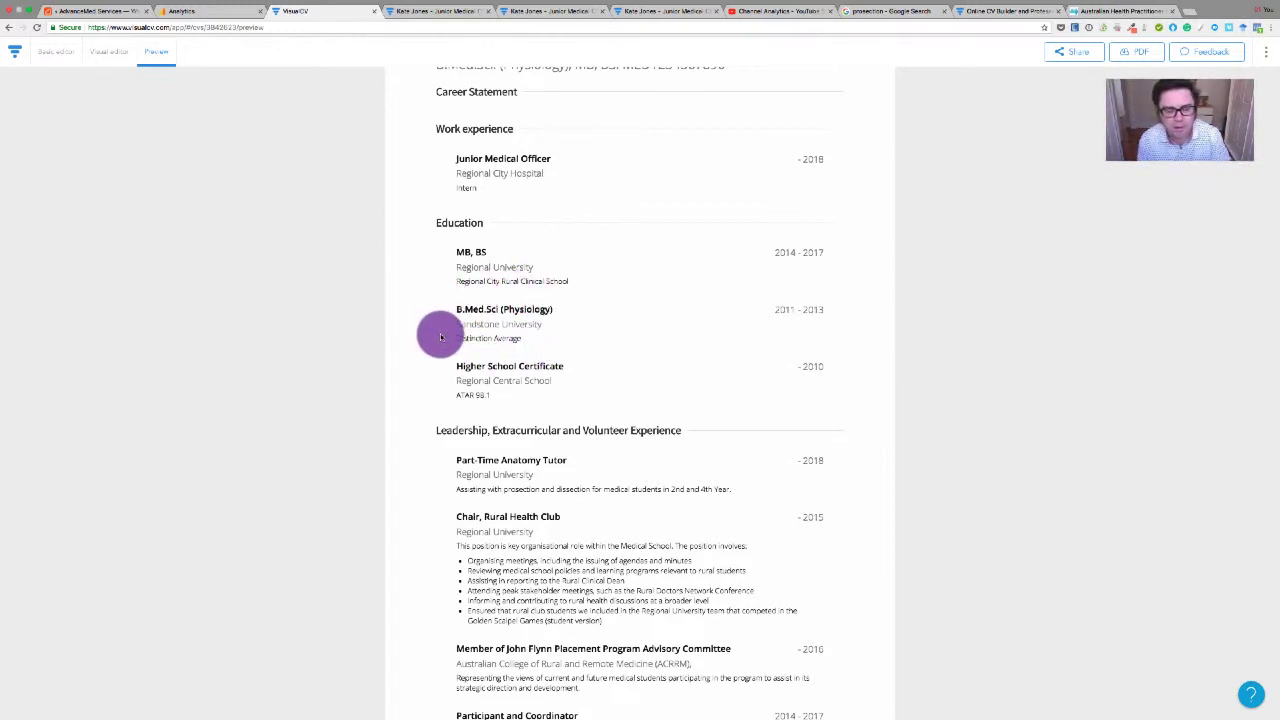
scroll(430, 312, "down", 1)
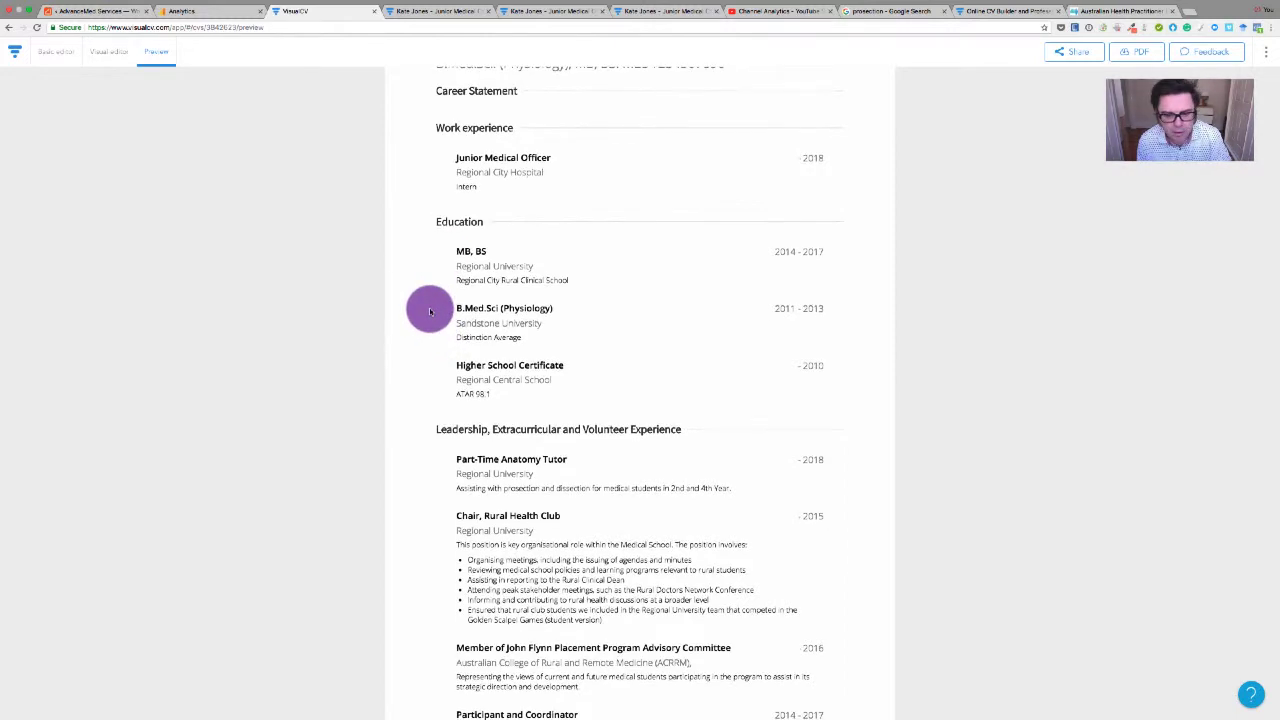
scroll(430, 312, "down", 2)
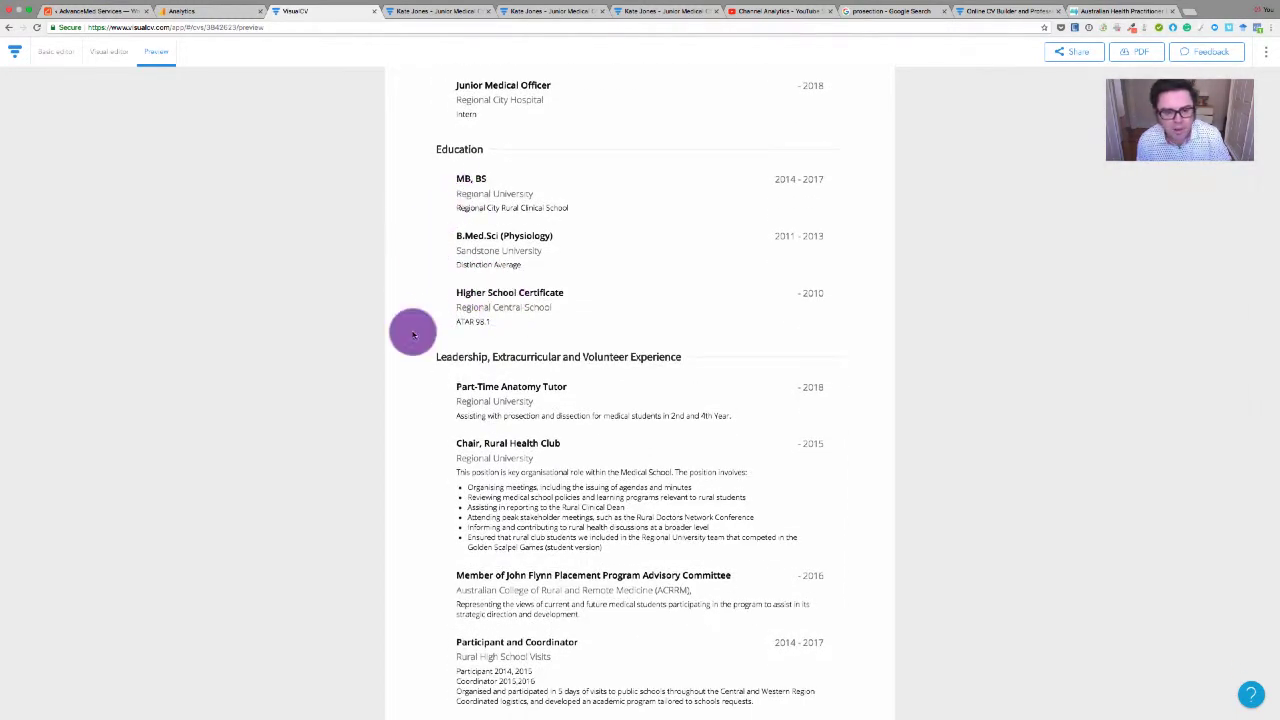
scroll(431, 420, "down", 3)
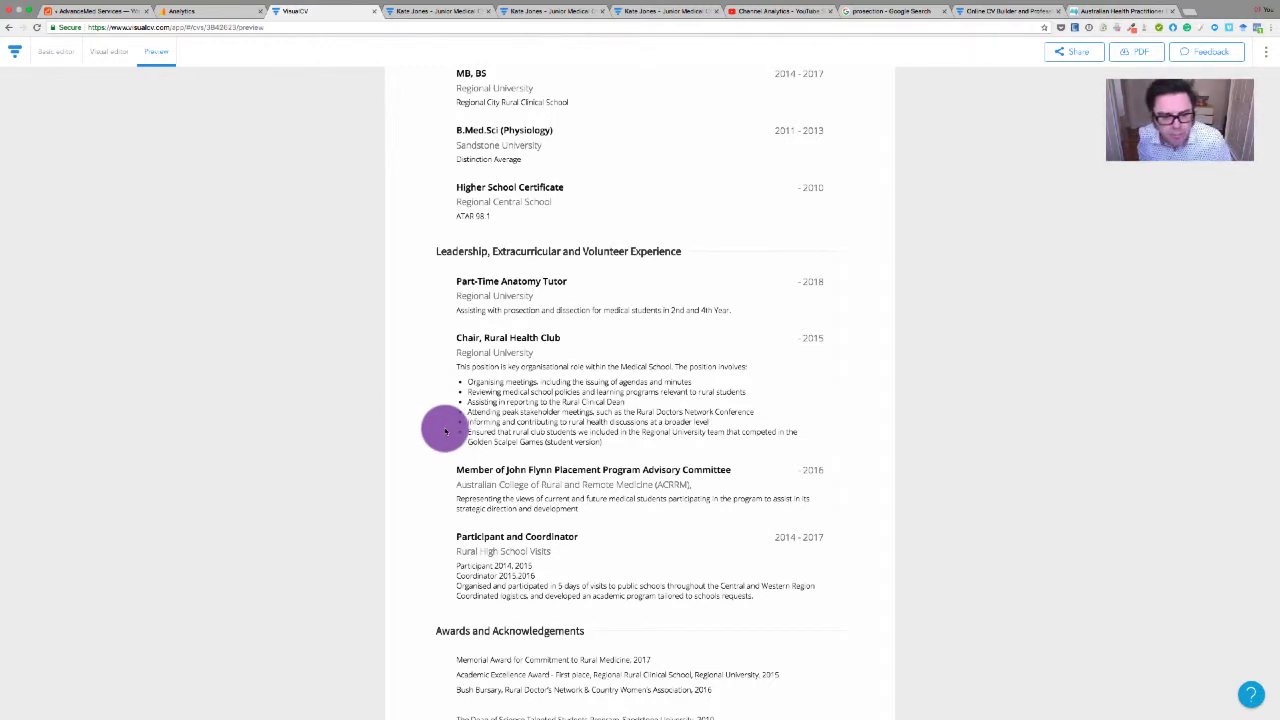
scroll(445, 430, "down", 3)
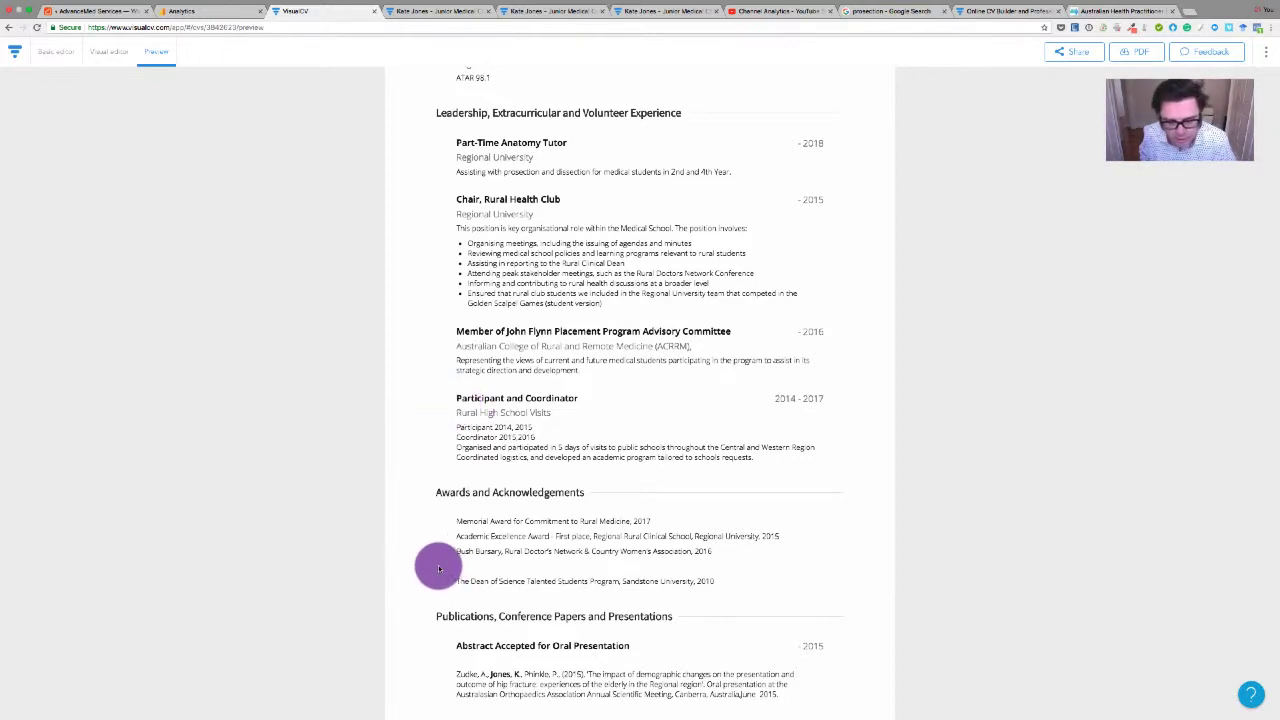
scroll(439, 569, "down", 3)
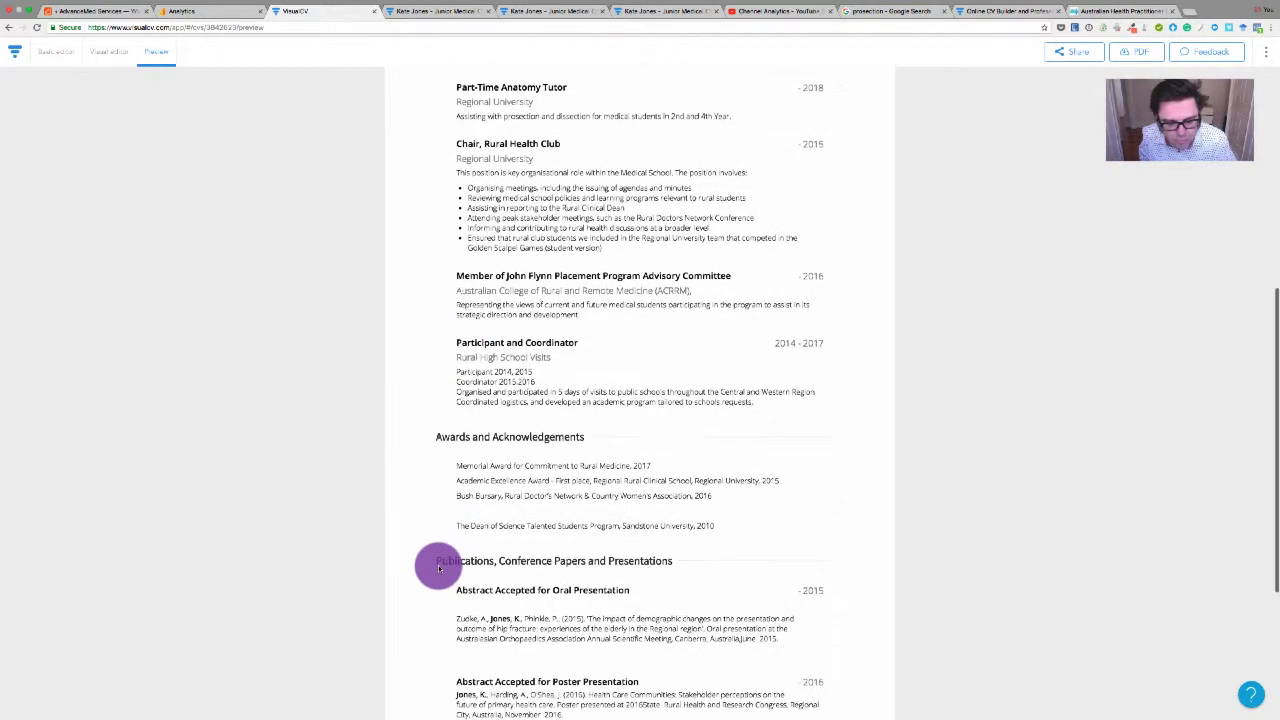
scroll(439, 569, "down", 1)
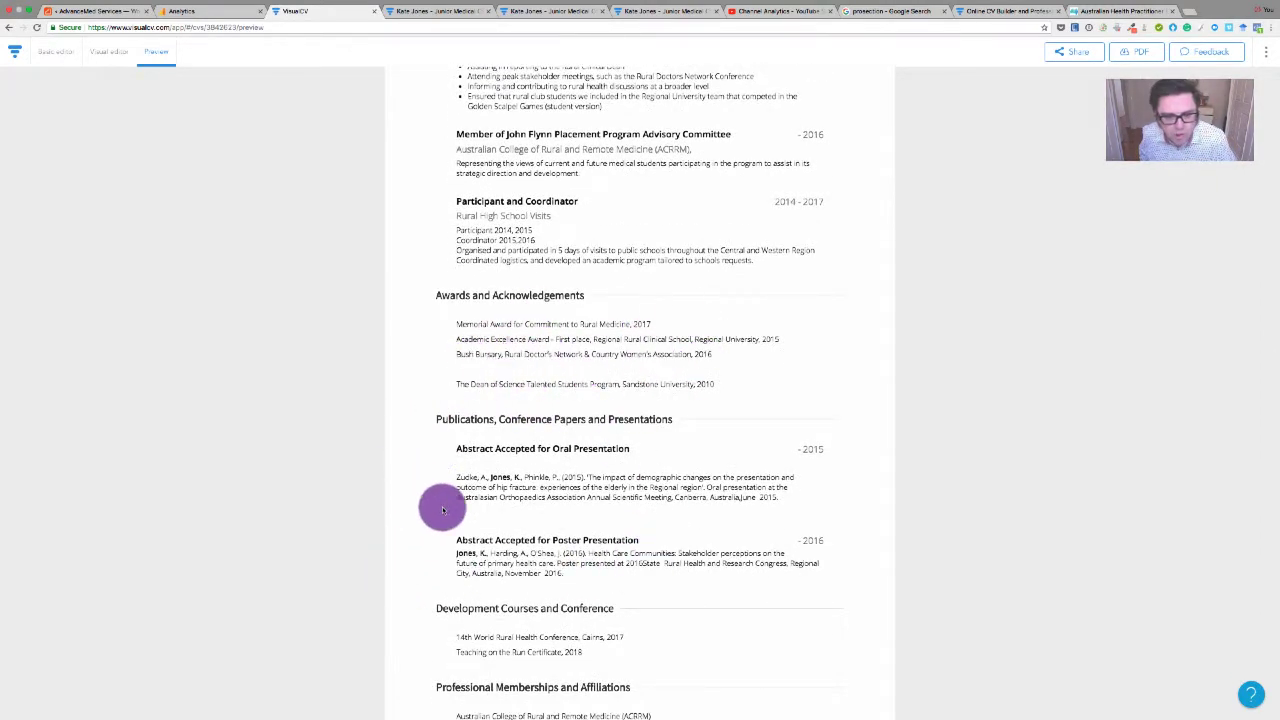
scroll(452, 540, "up", 1)
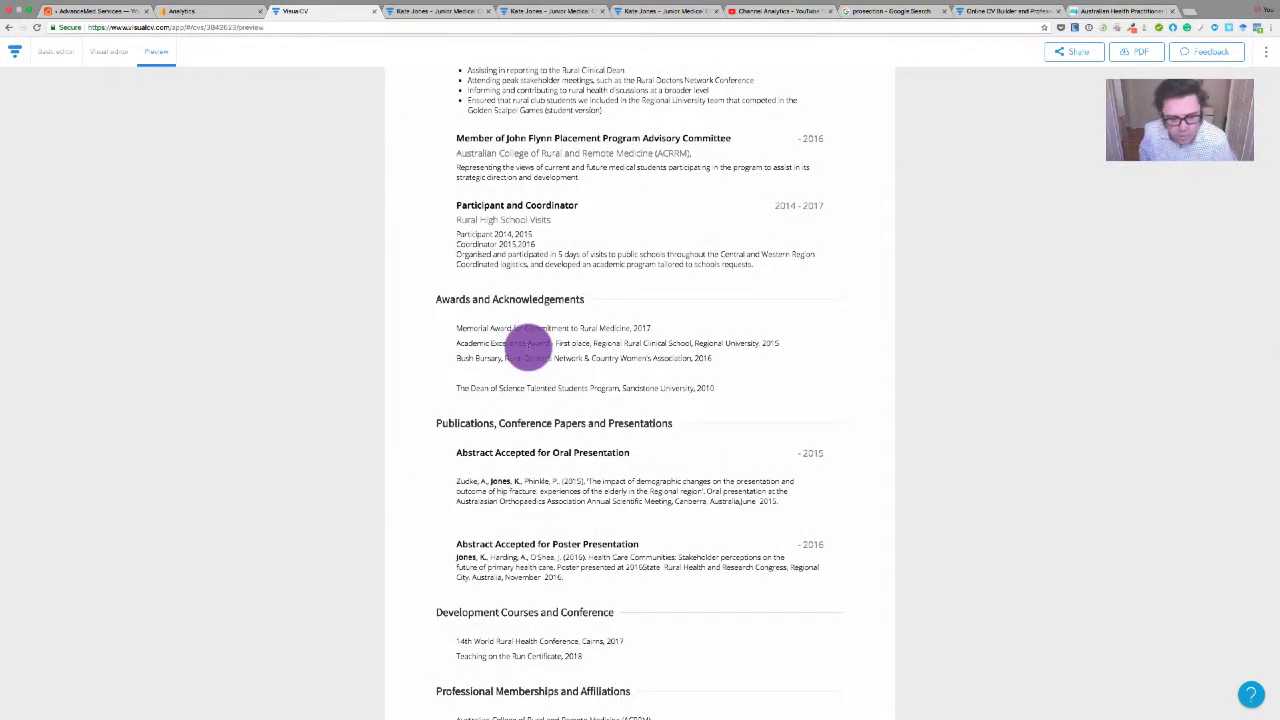
scroll(443, 540, "down", 2)
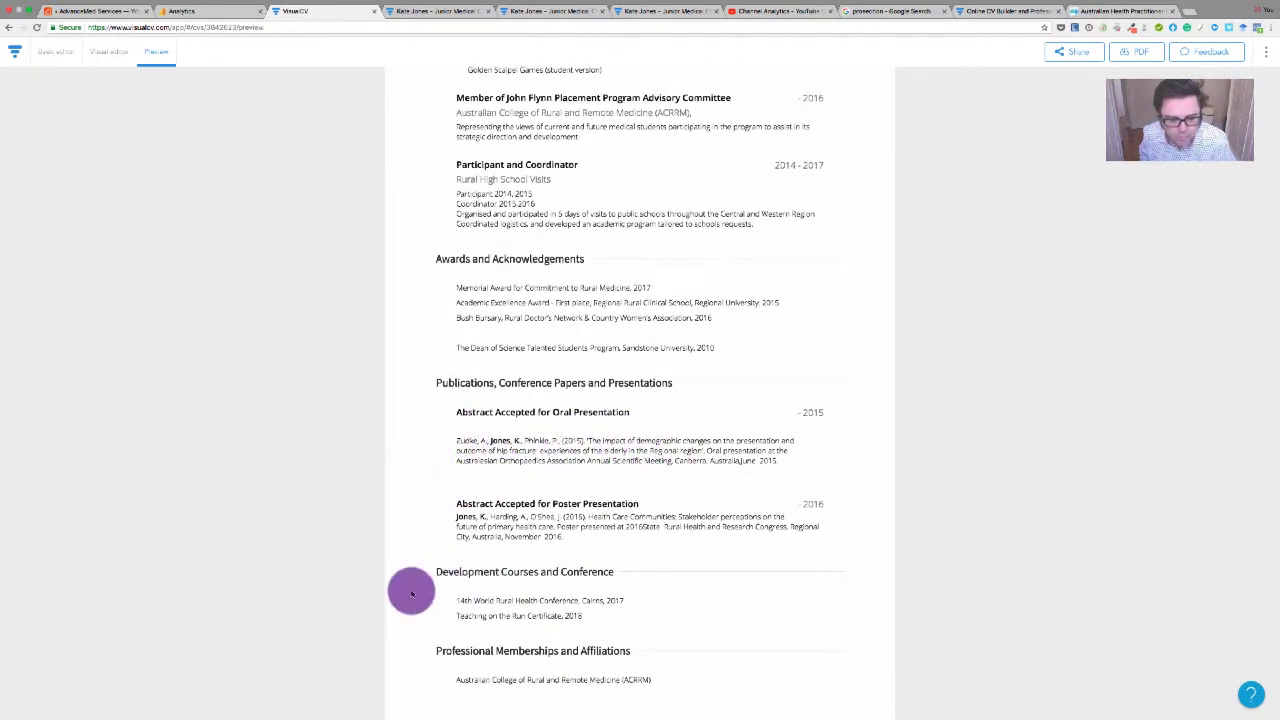
scroll(515, 600, "down", 2)
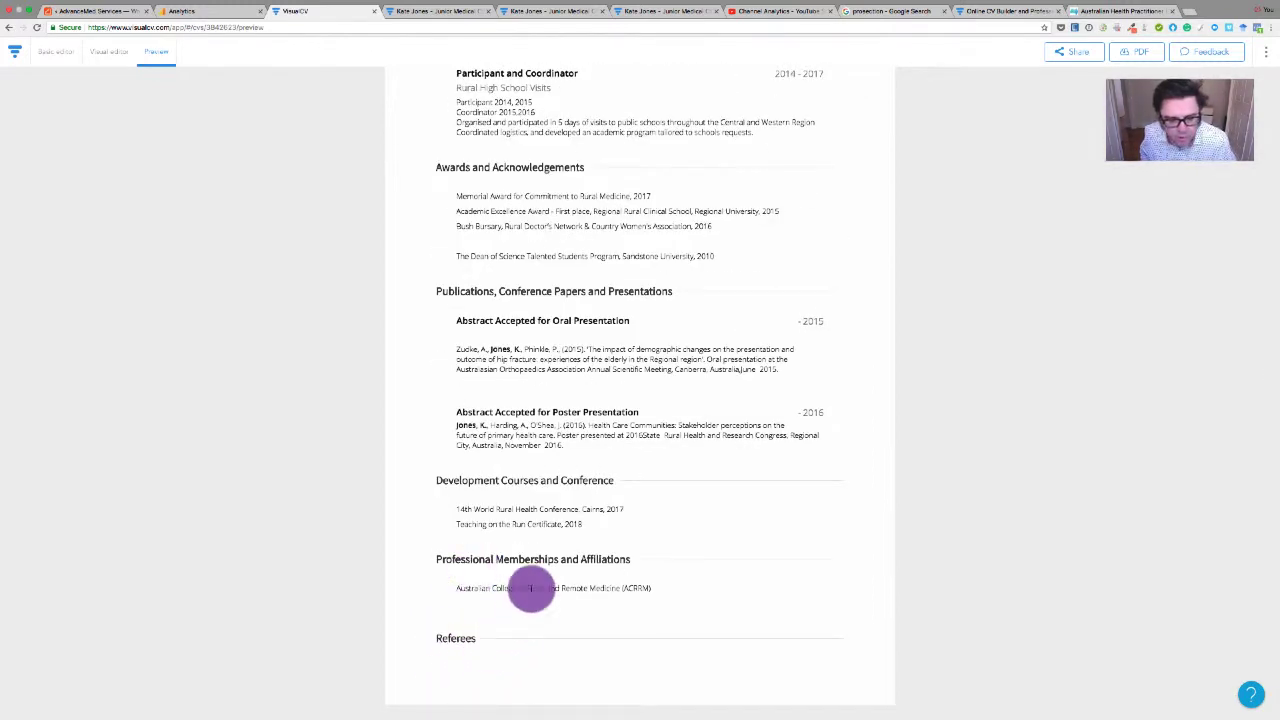
scroll(520, 537, "up", 5)
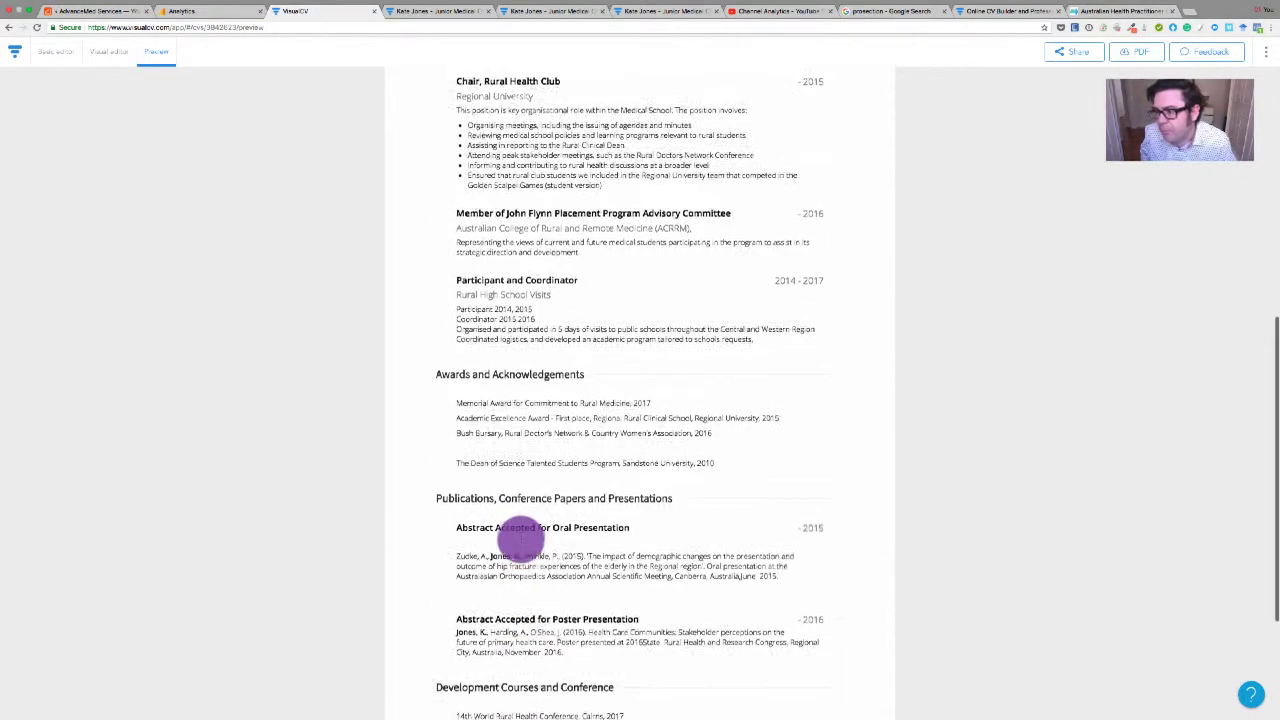
scroll(520, 537, "up", 10)
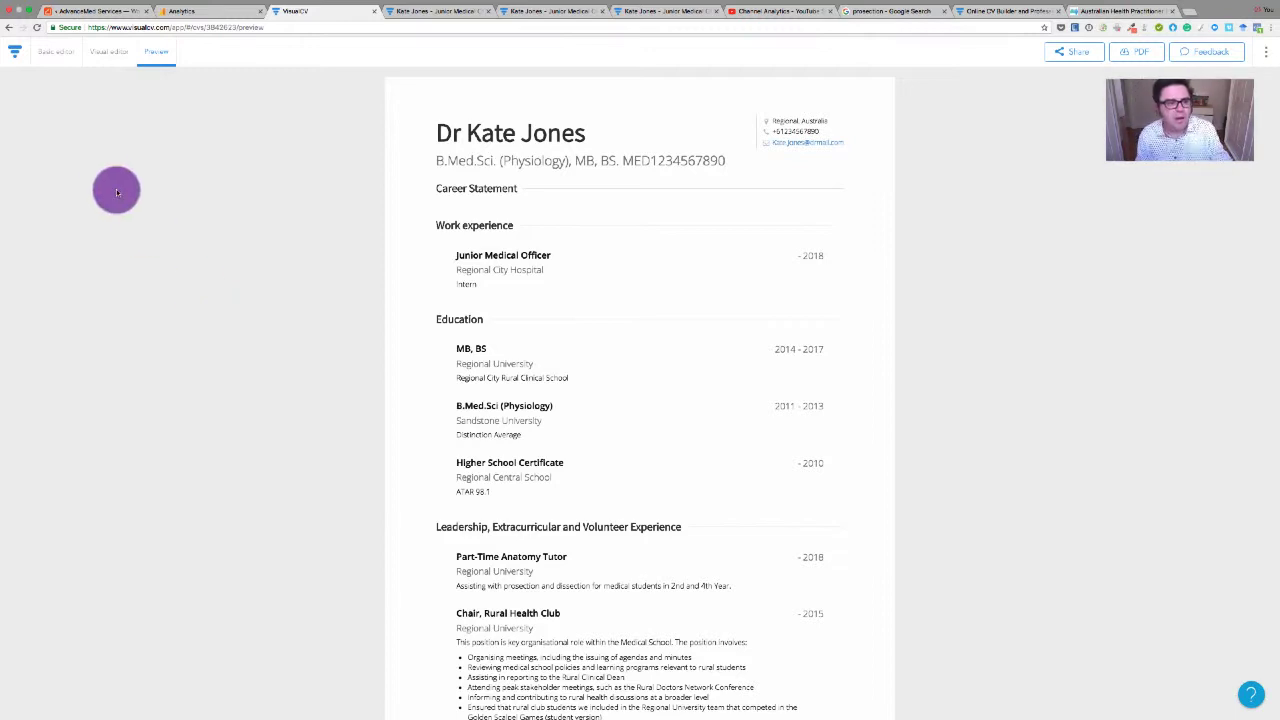
Return to the Visual editor and open the empty Career Statement description for editing
left_click(113, 49)
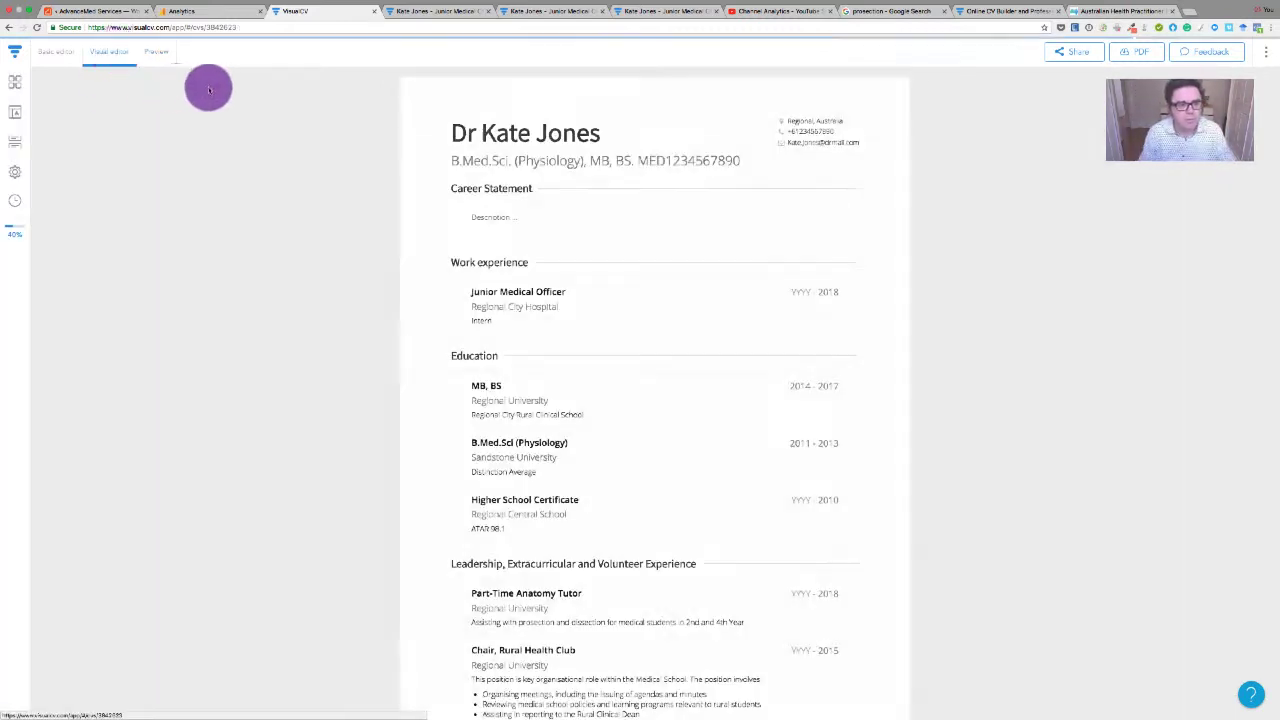
left_click(490, 294)
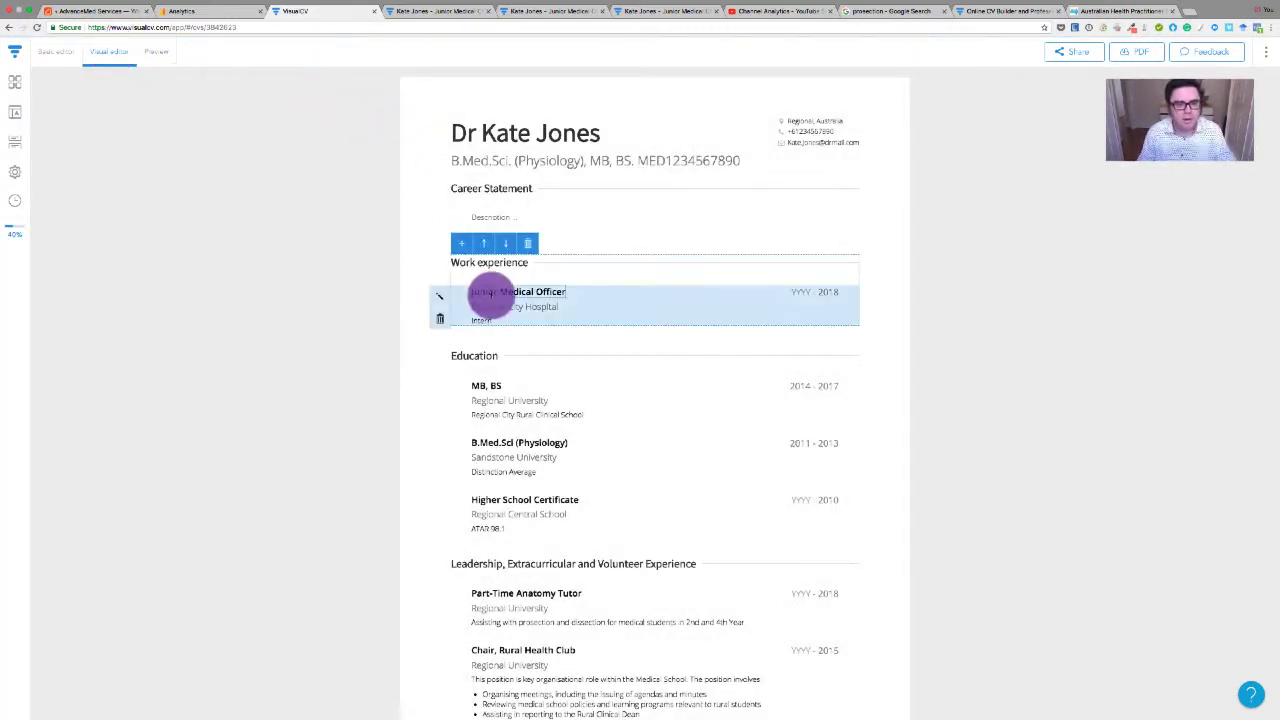
left_click(476, 216)
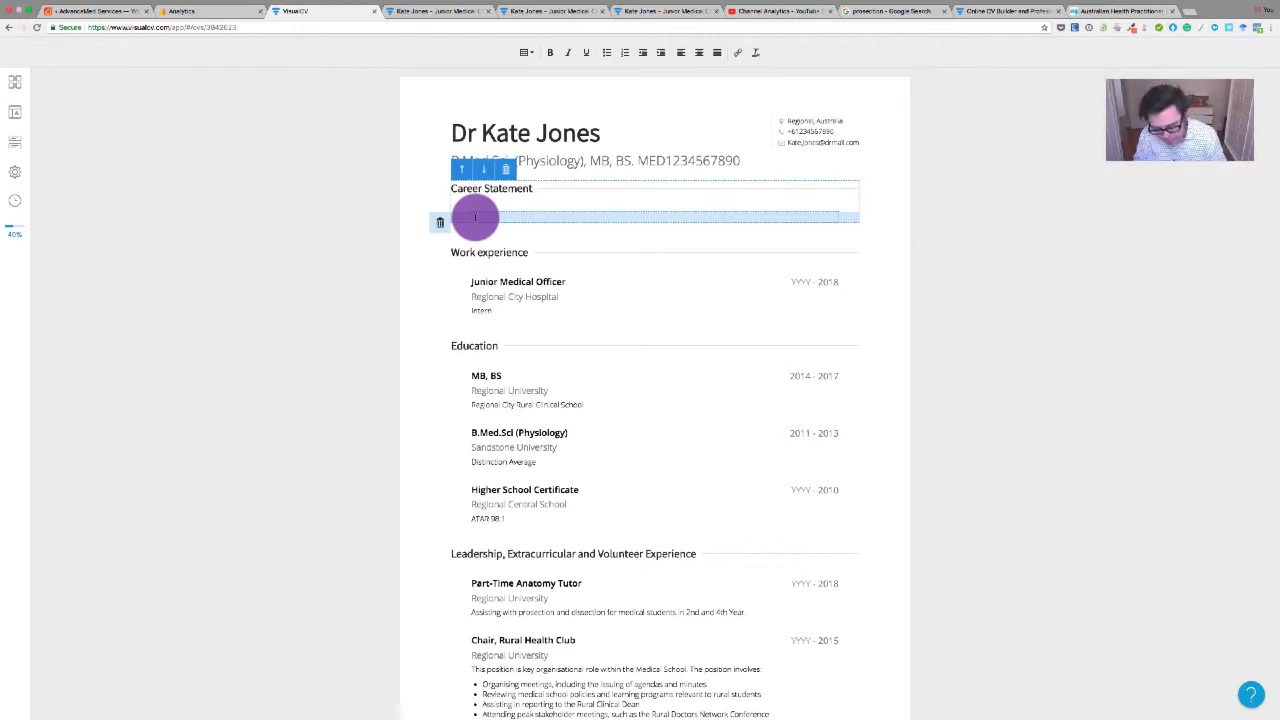
Write the career-goal sentence about further training, then add 'Ultimately, I see myself having a long career in rural surgical practice.'
left_click(475, 217)
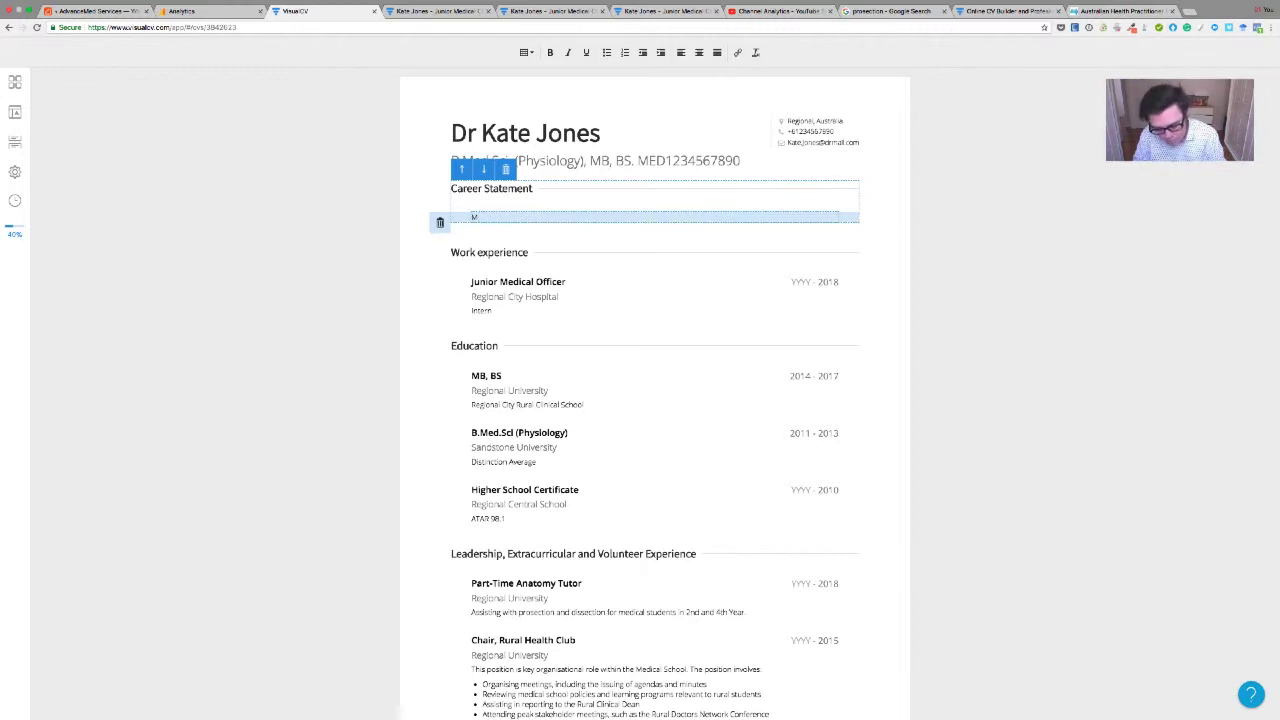
type("career goal")
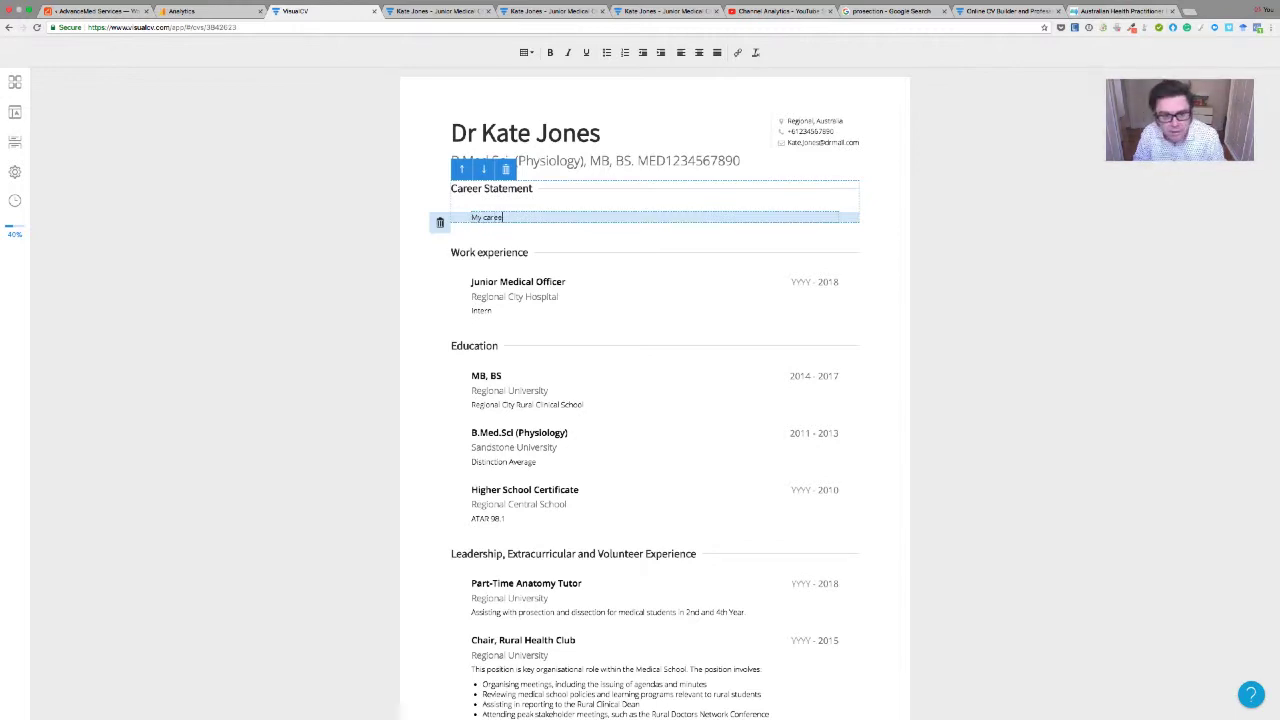
type(" is to")
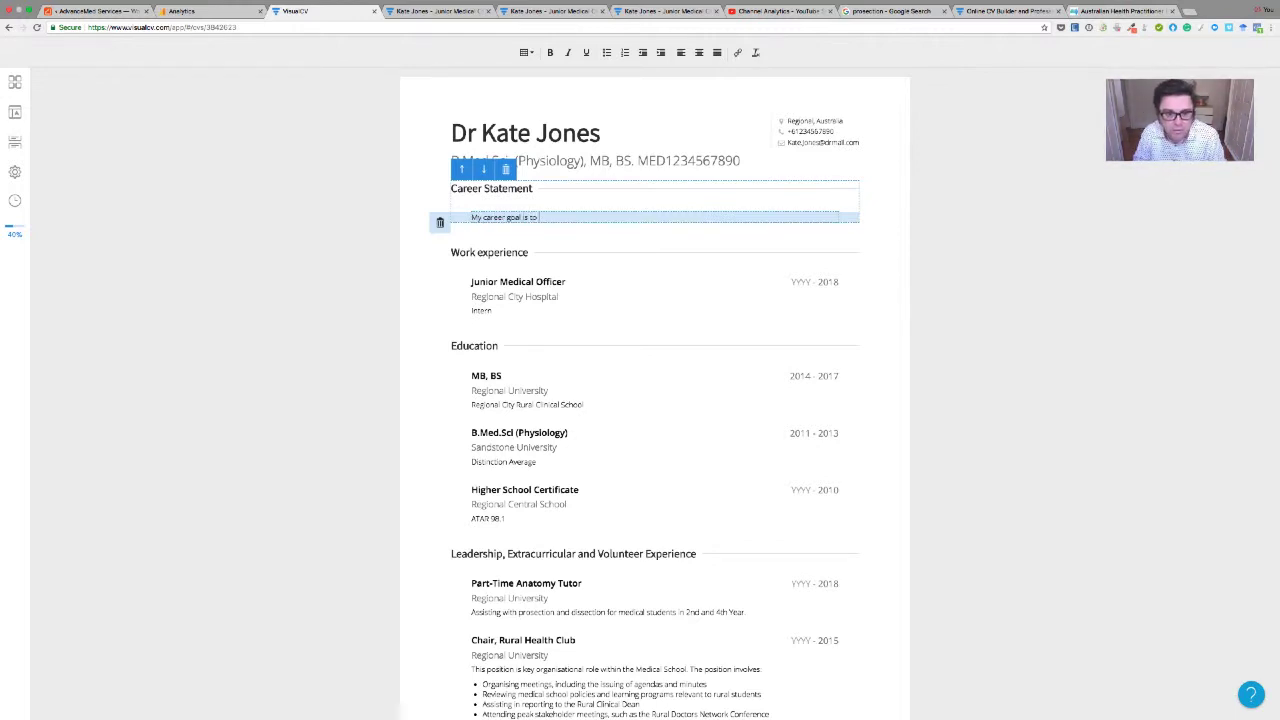
type(" undertake")
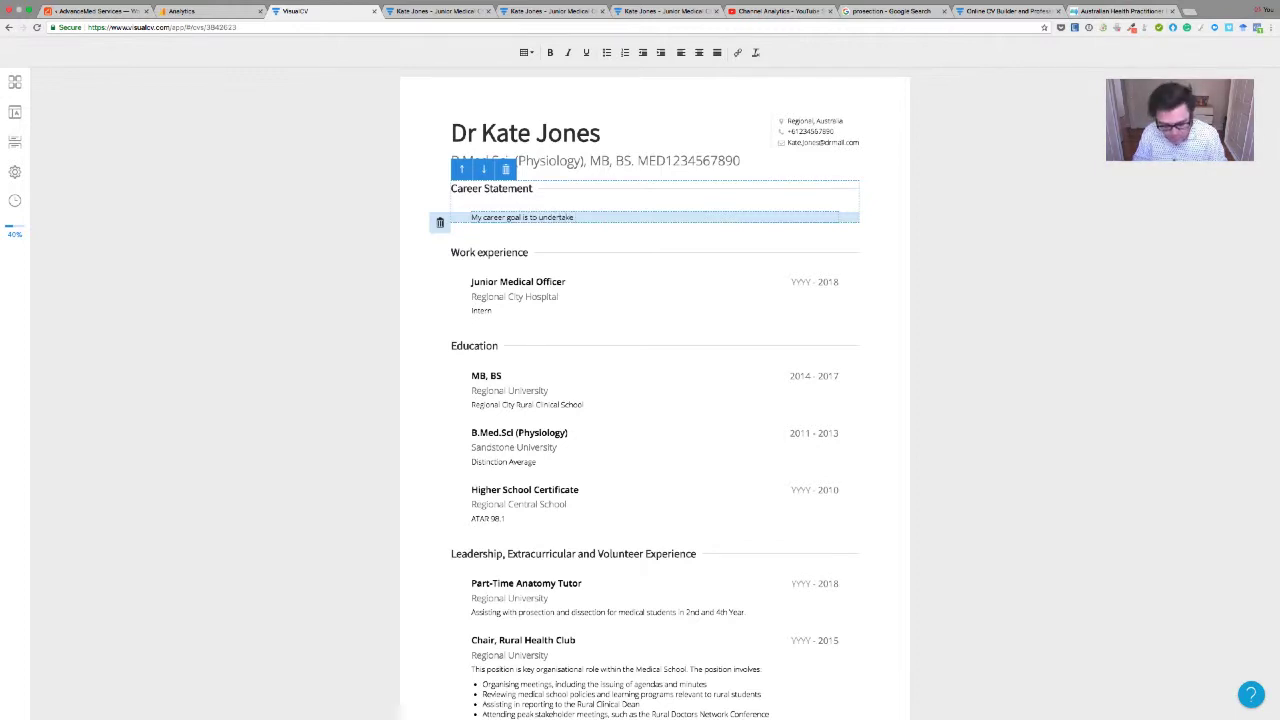
type(" further training")
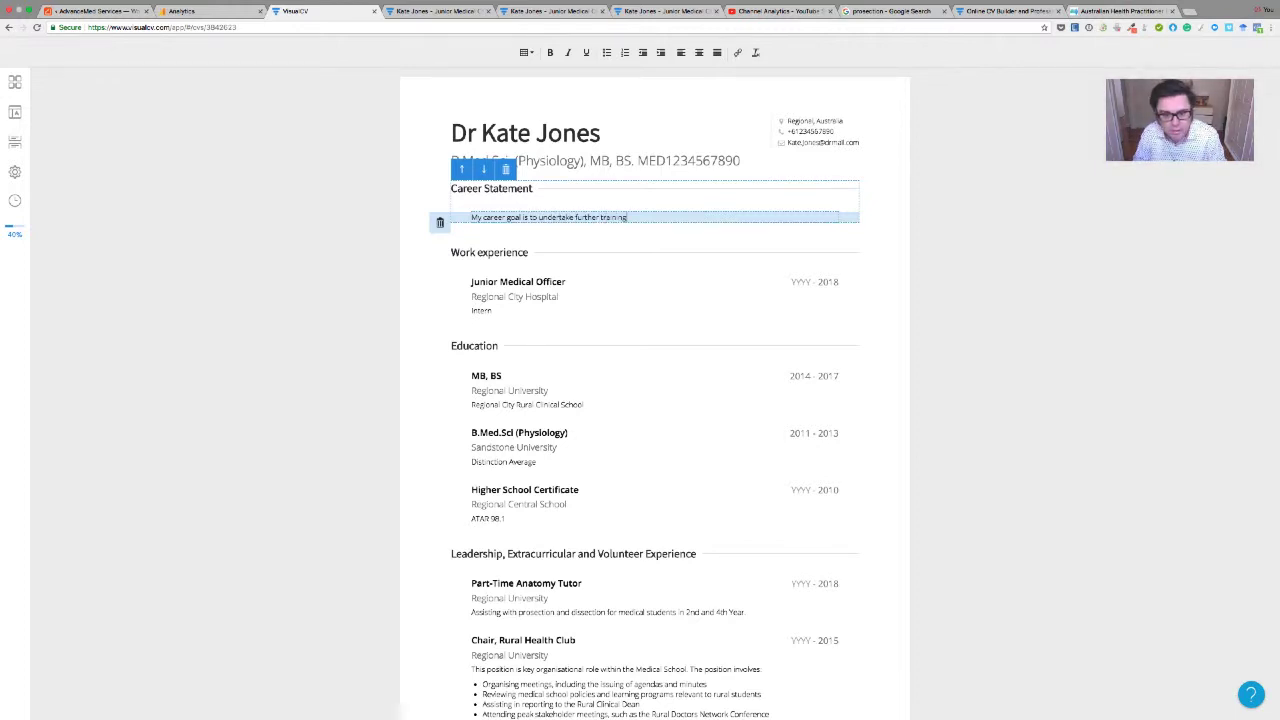
type(" so that I can")
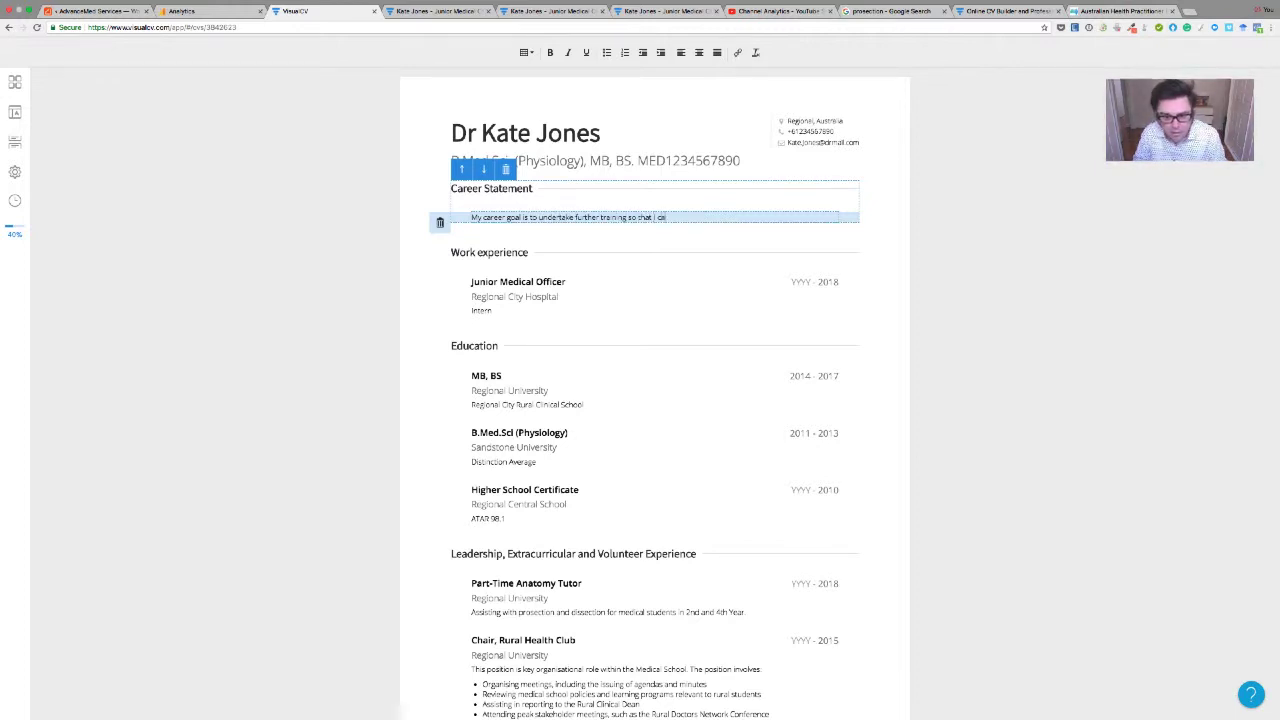
type(" enhance m")
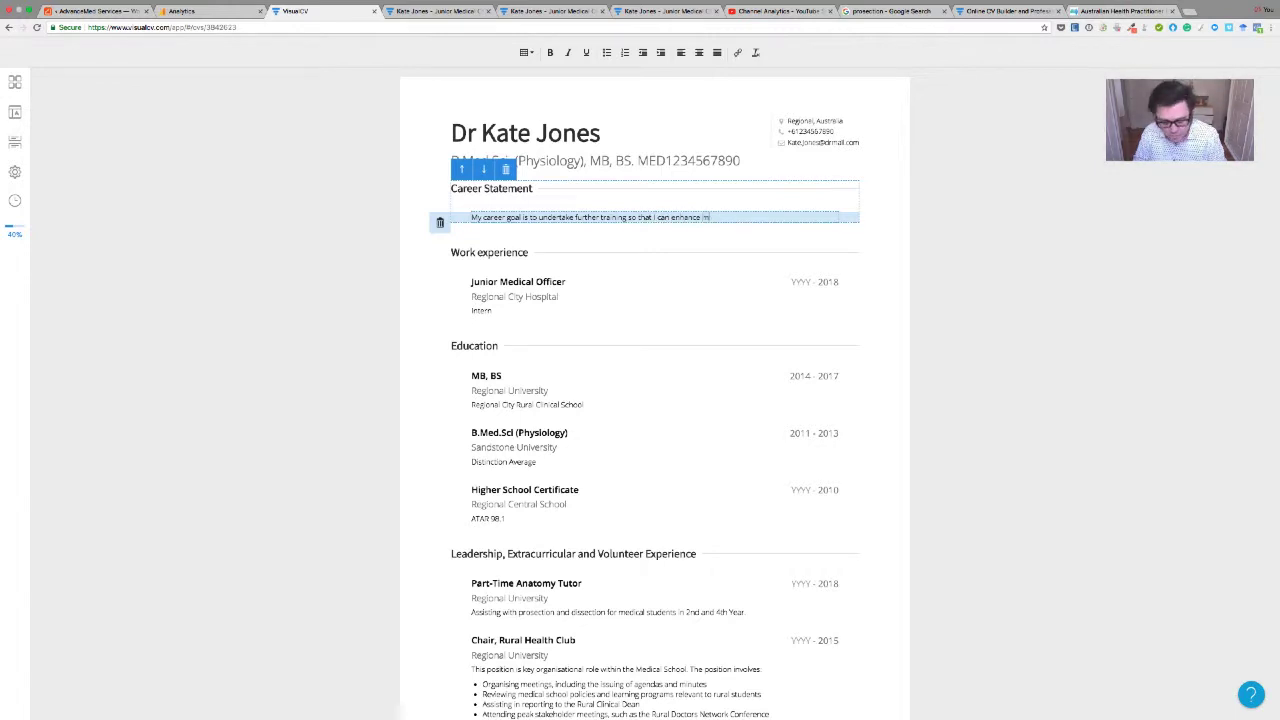
type("y skills ")
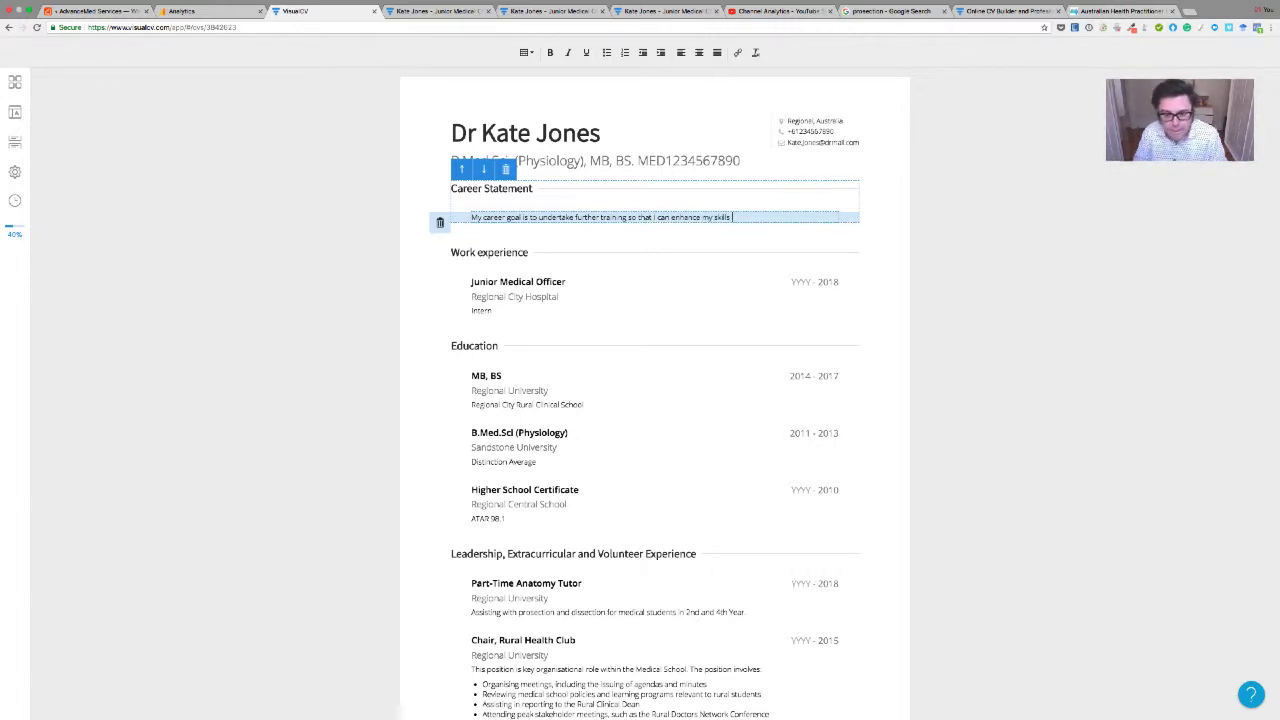
type("in the areas of procedural medicin")
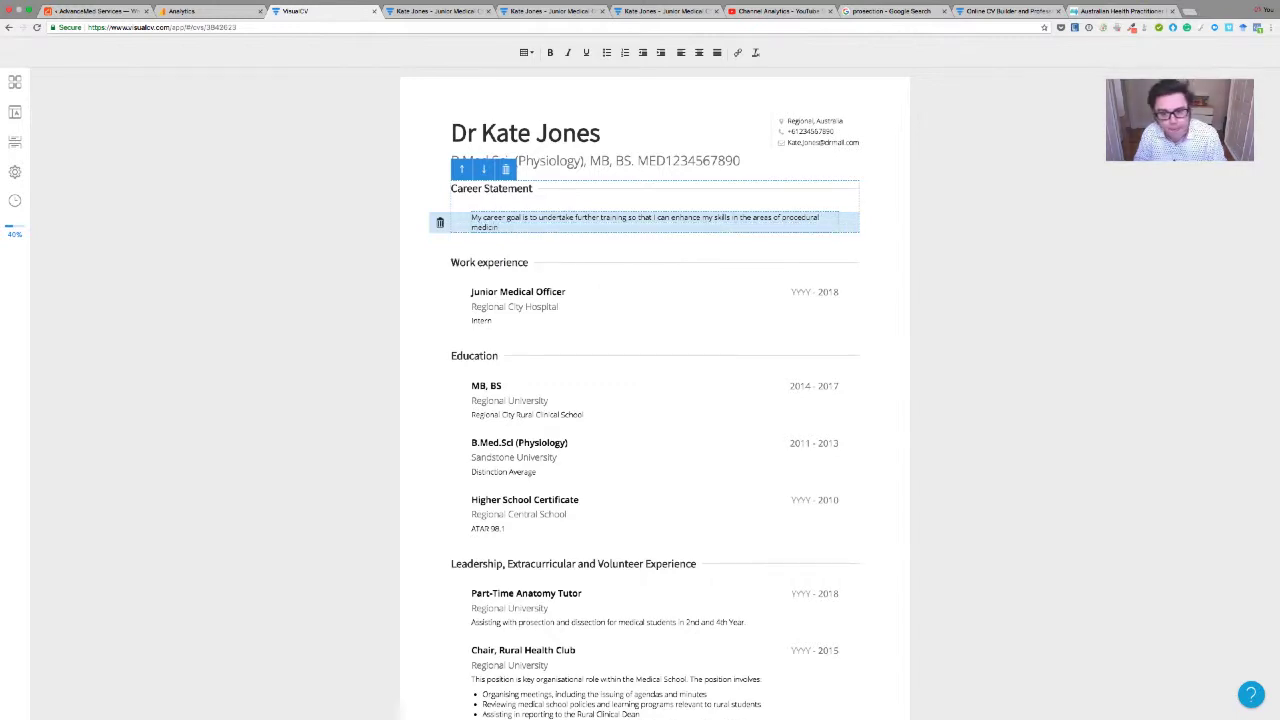
type("e")
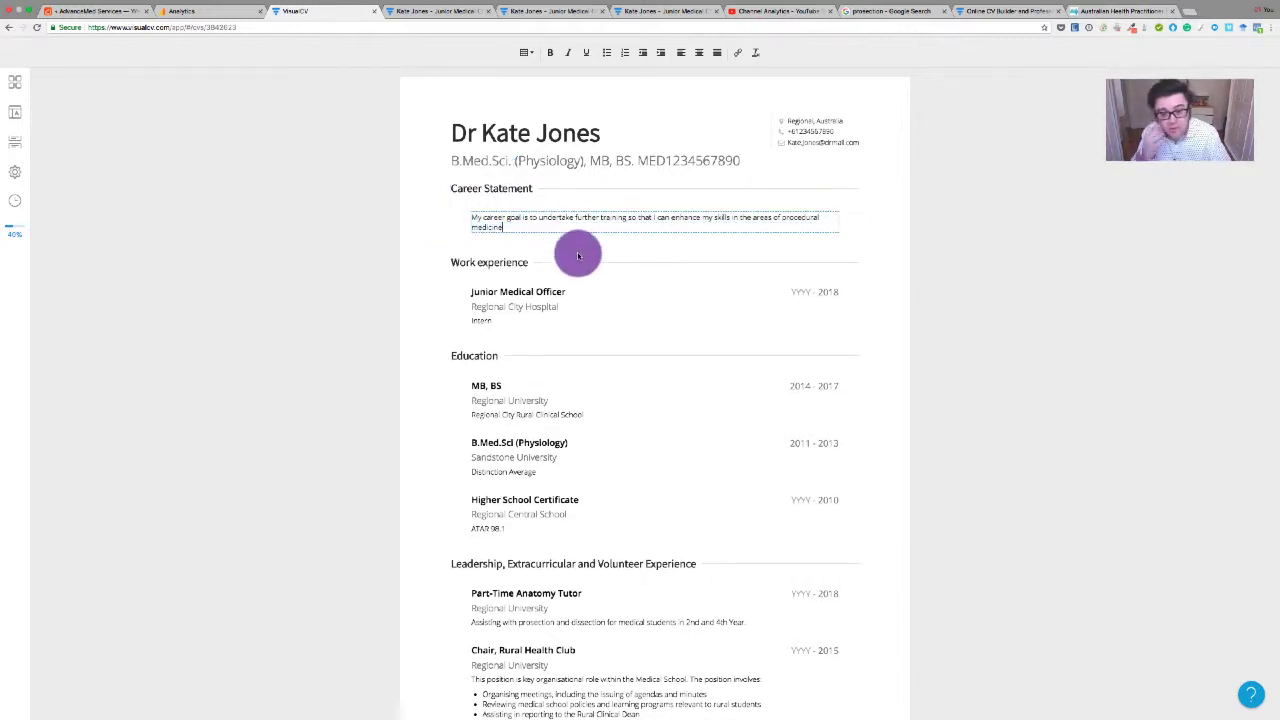
left_click(778, 217)
key("BackSpace")
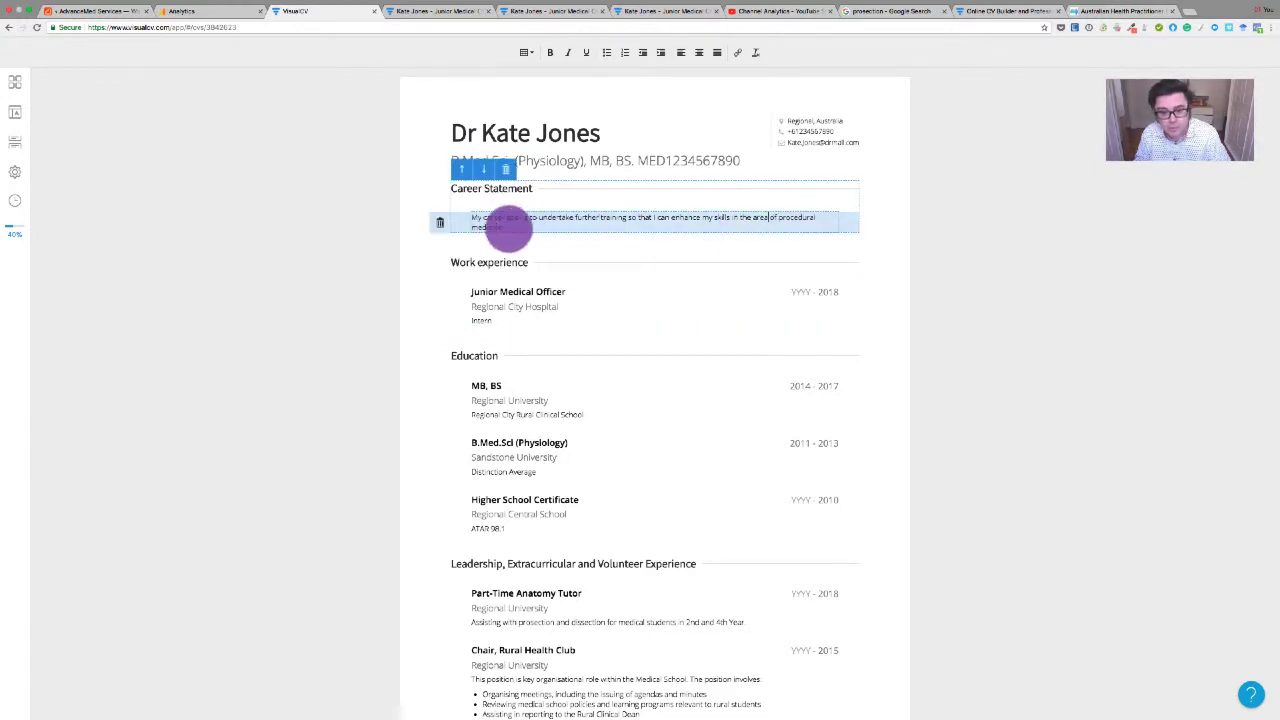
type(". Ultimately")
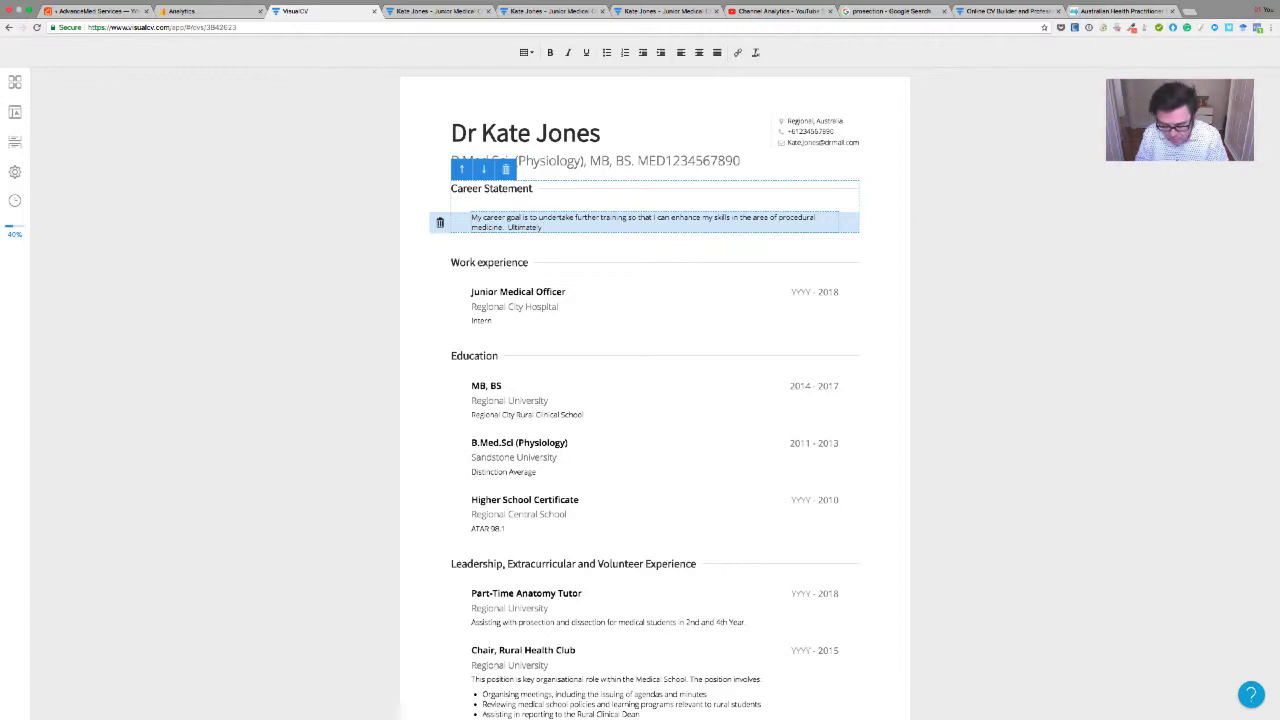
type(", I see myself as")
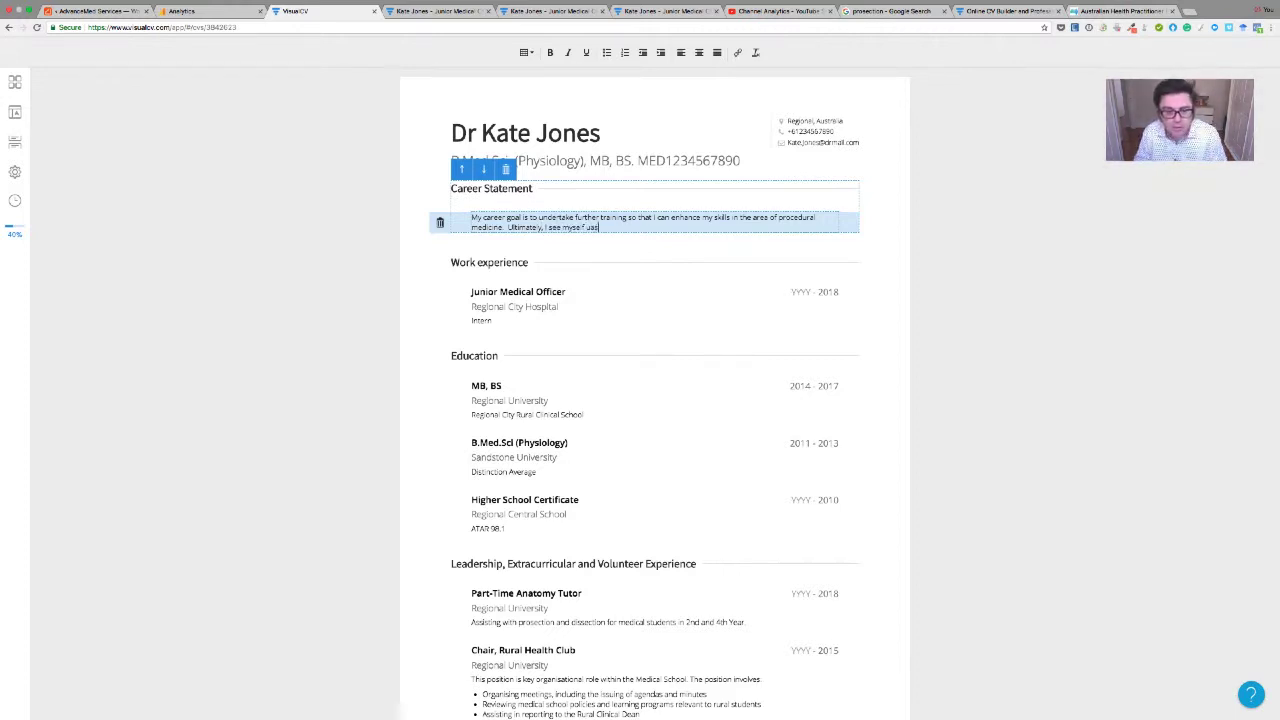
type(" having a")
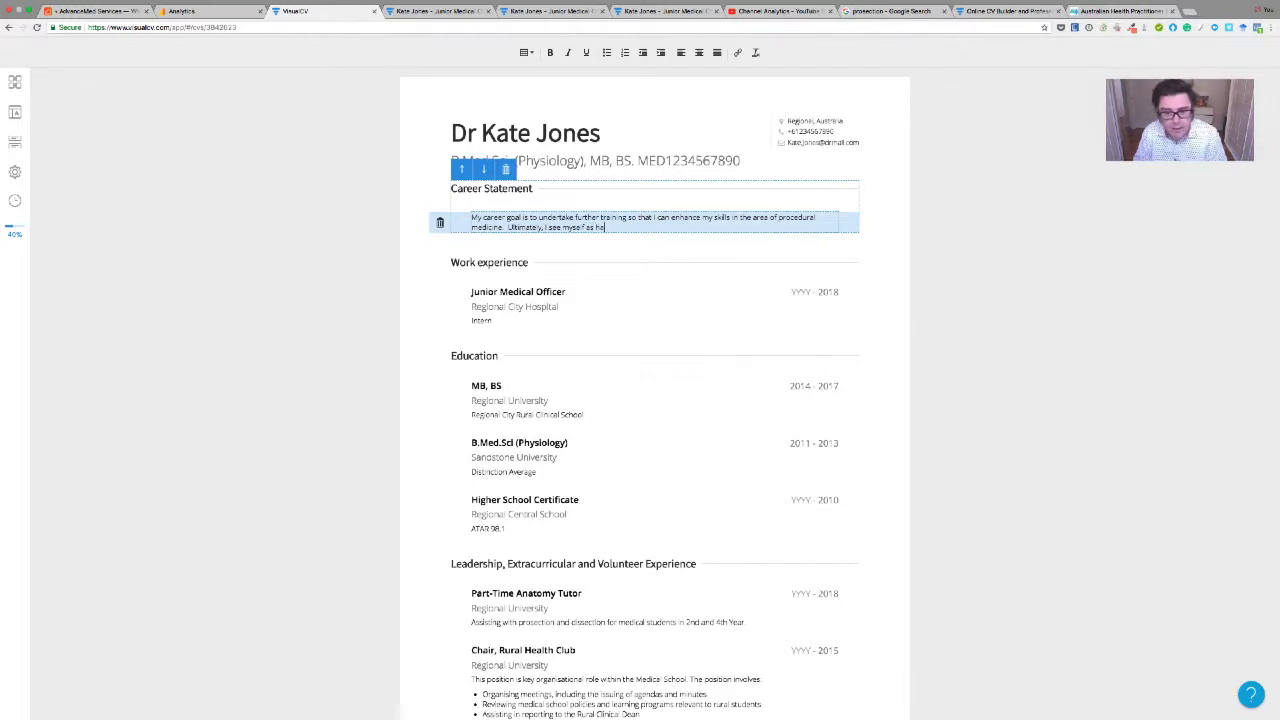
key("BackSpace")
key("BackSpace")
key("BackSpace")
key("BackSpace")
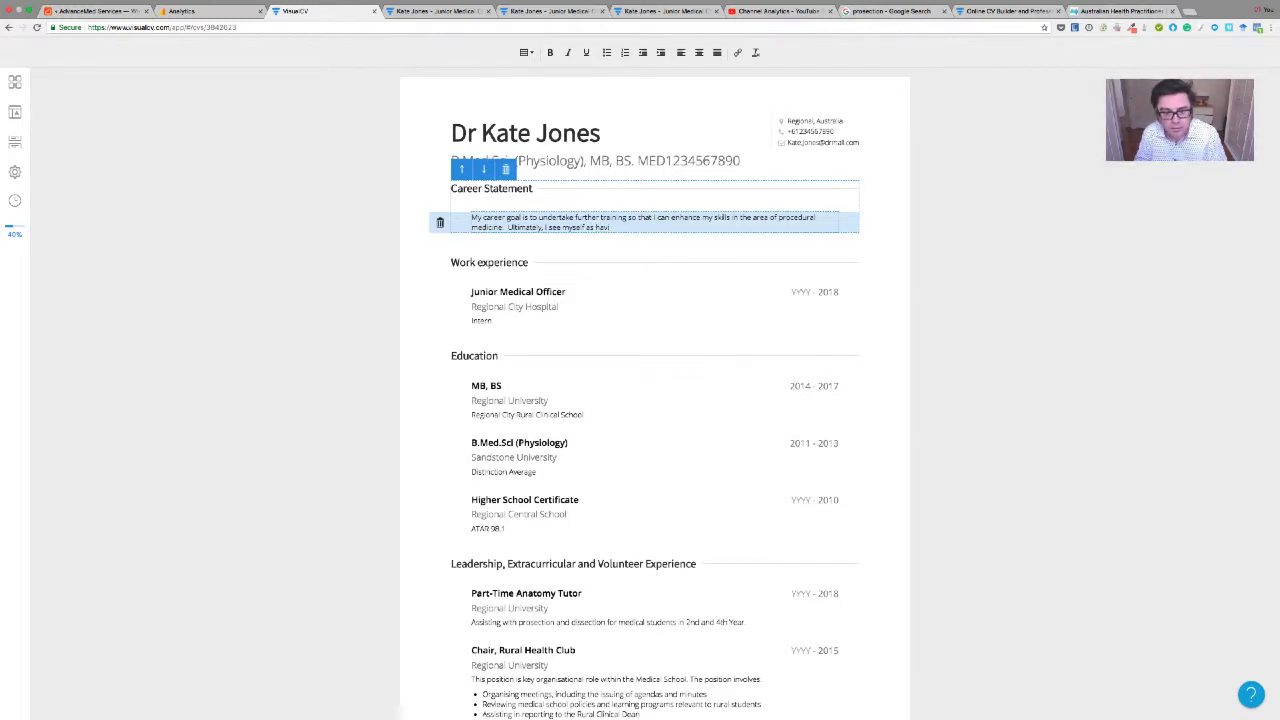
type("ng a long ca")
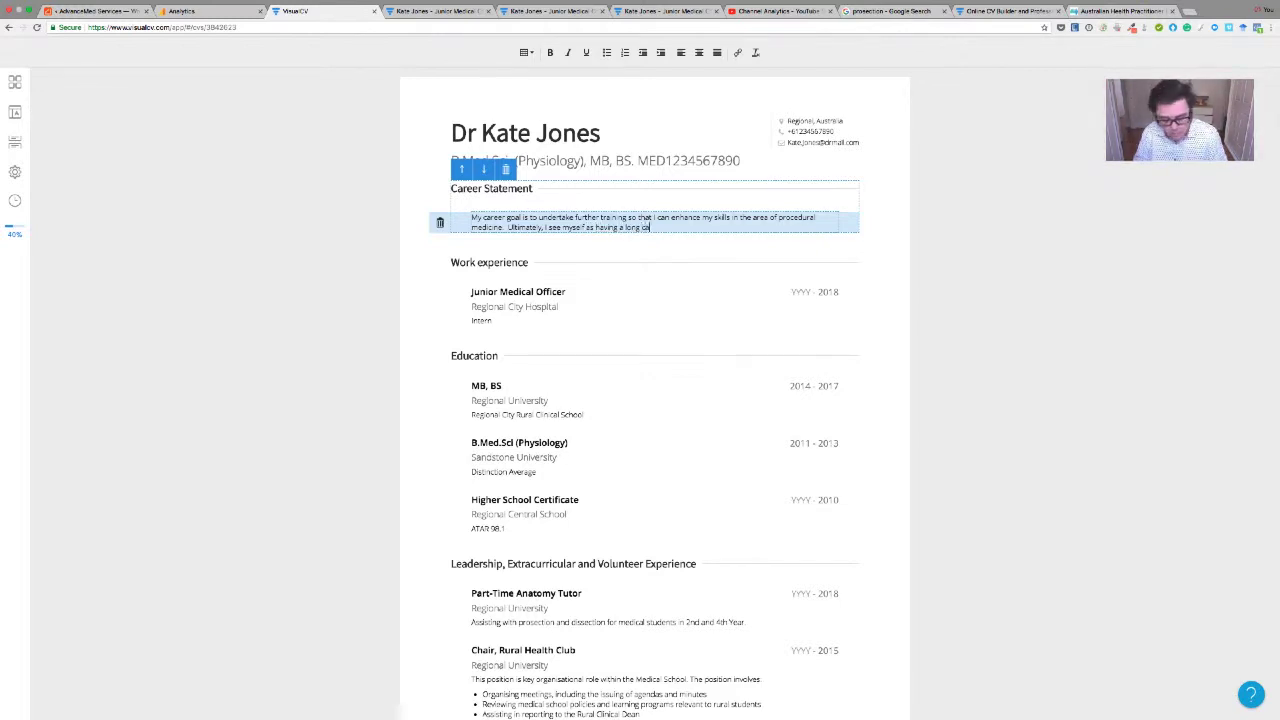
type("reer in")
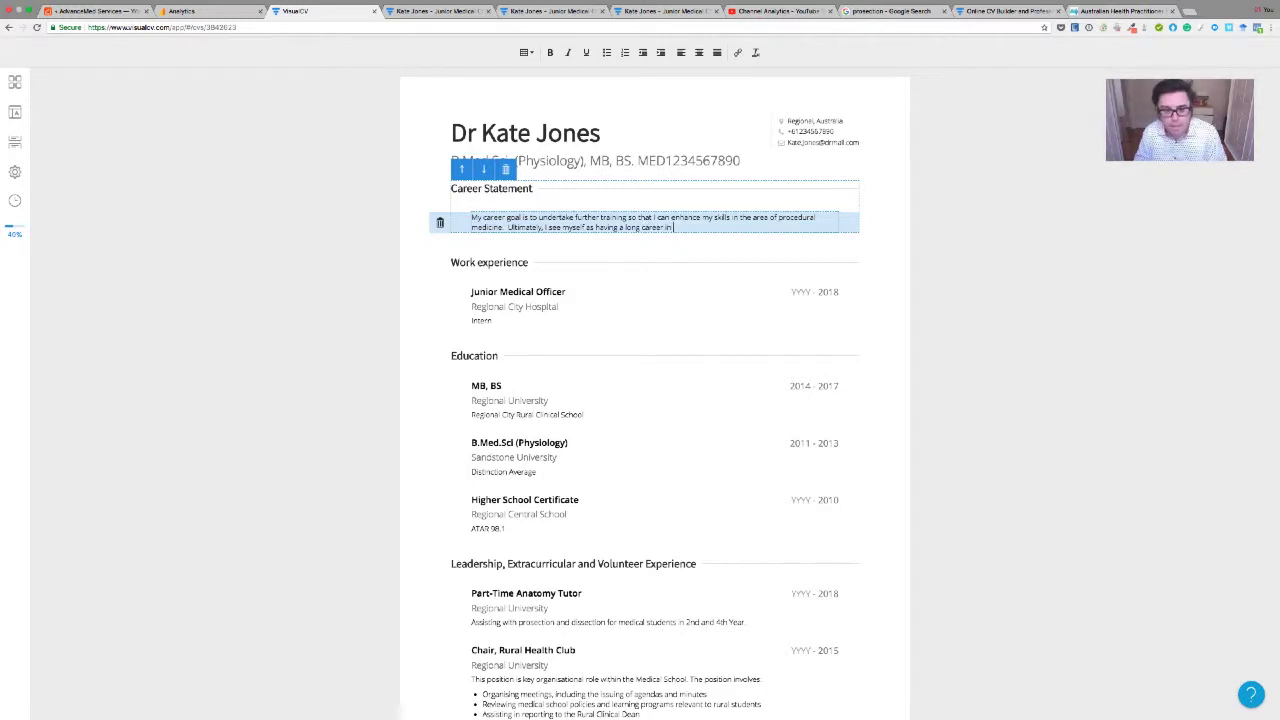
type(" rural surgical")
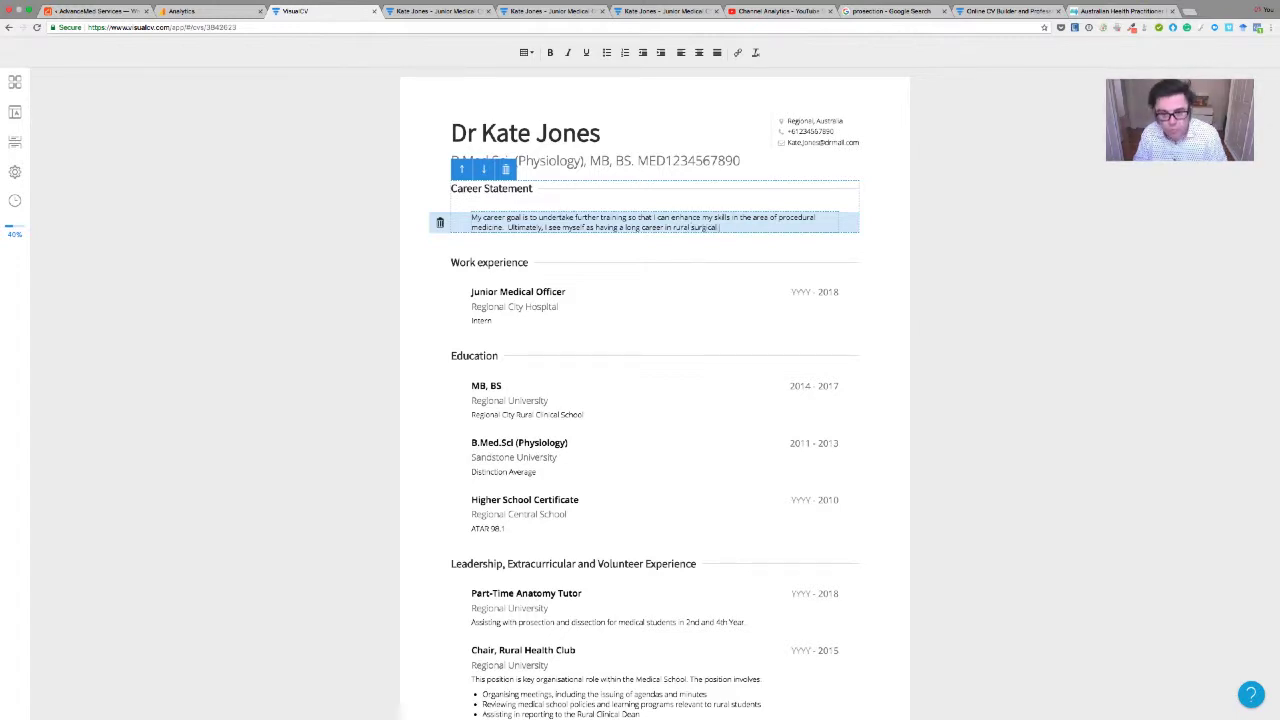
type(" practice.")
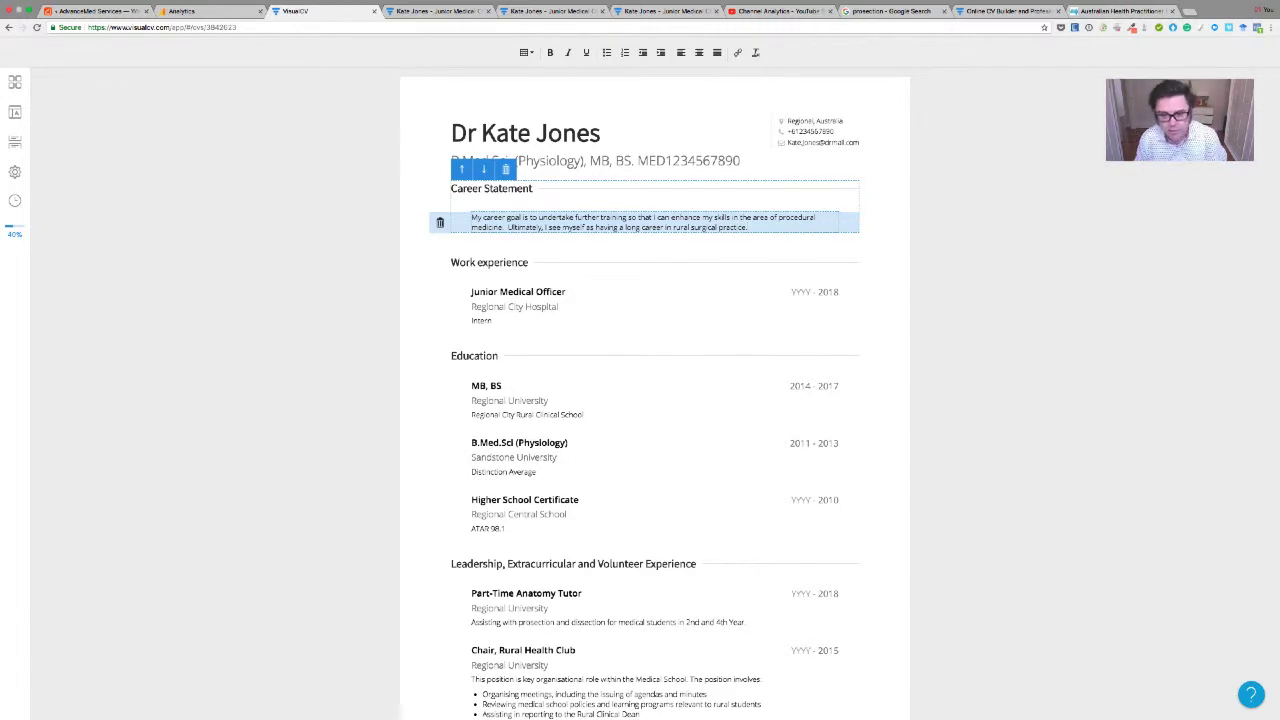
Type 'My CV demonstrates that I embody the concept of the rural training pipeline' and select it
type("My")
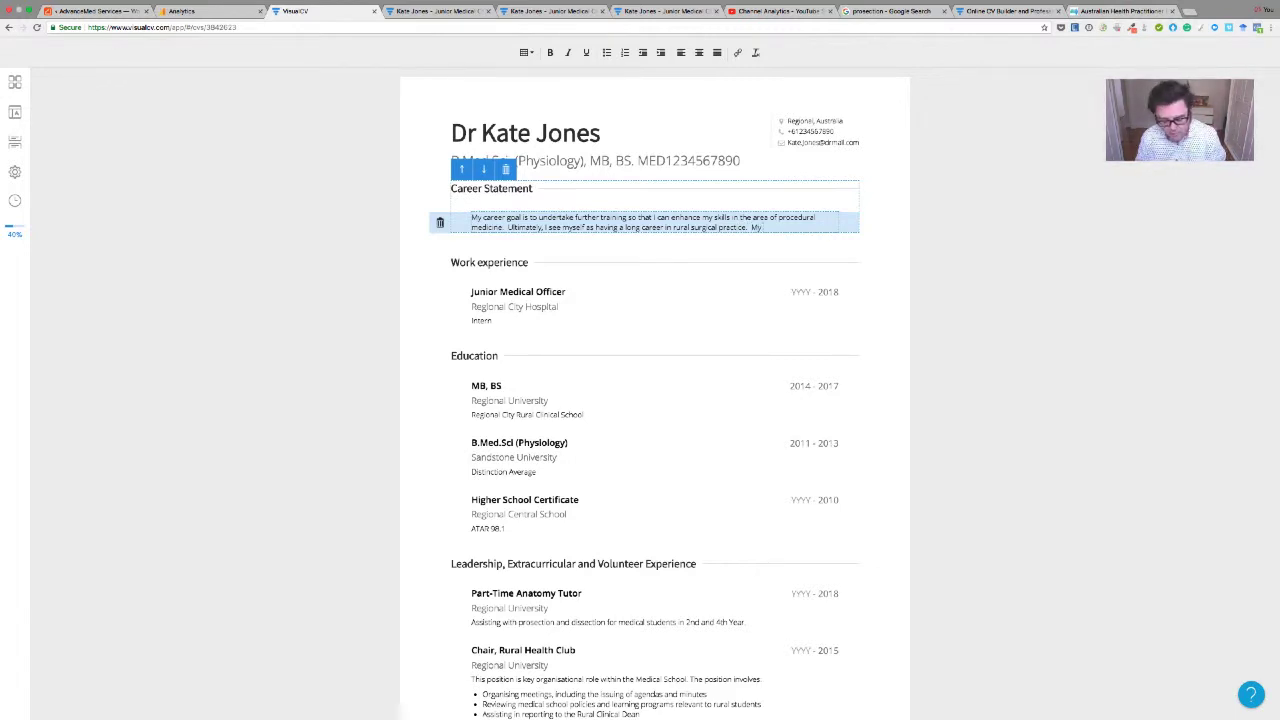
type(" CV demonstrates that")
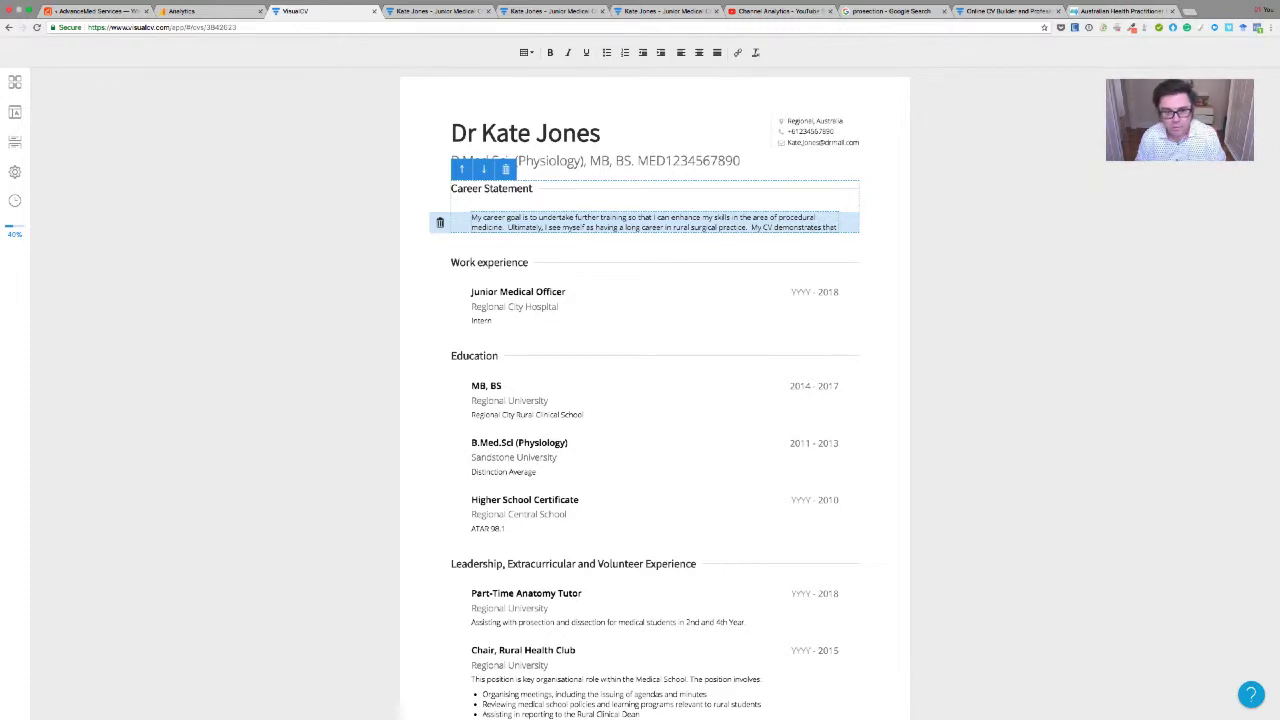
type(" I embody the")
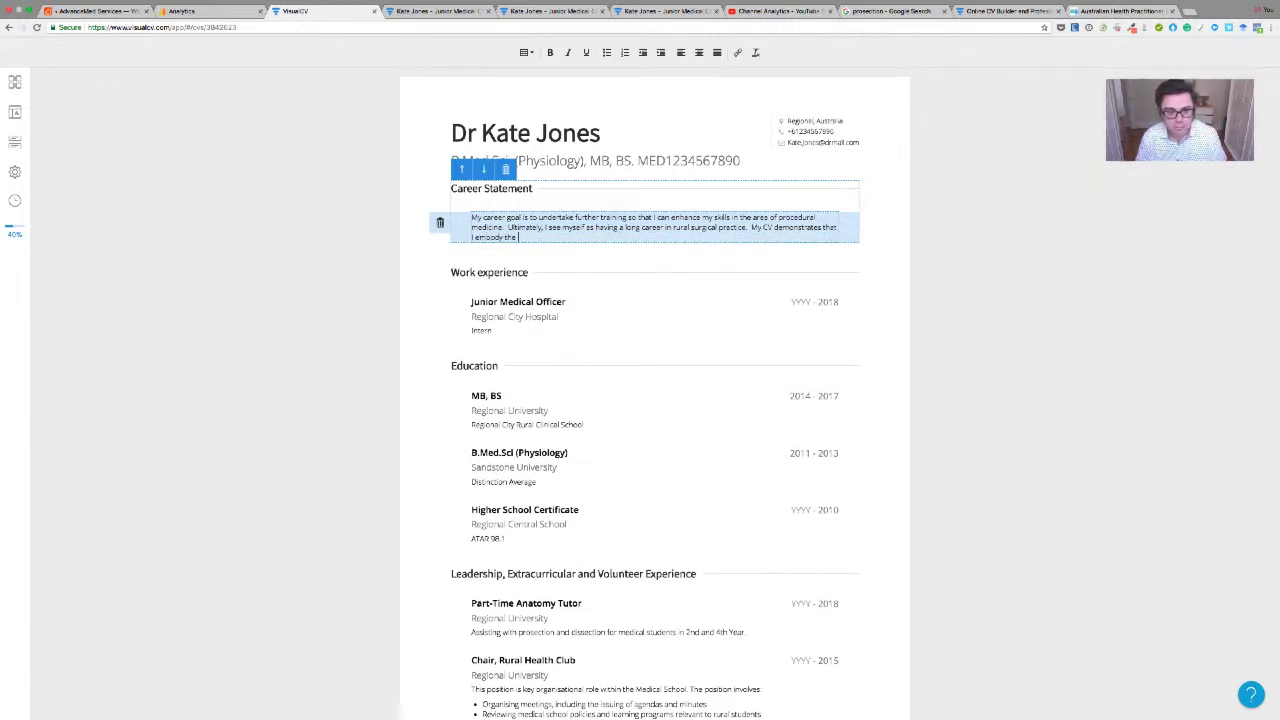
type(" concept of the")
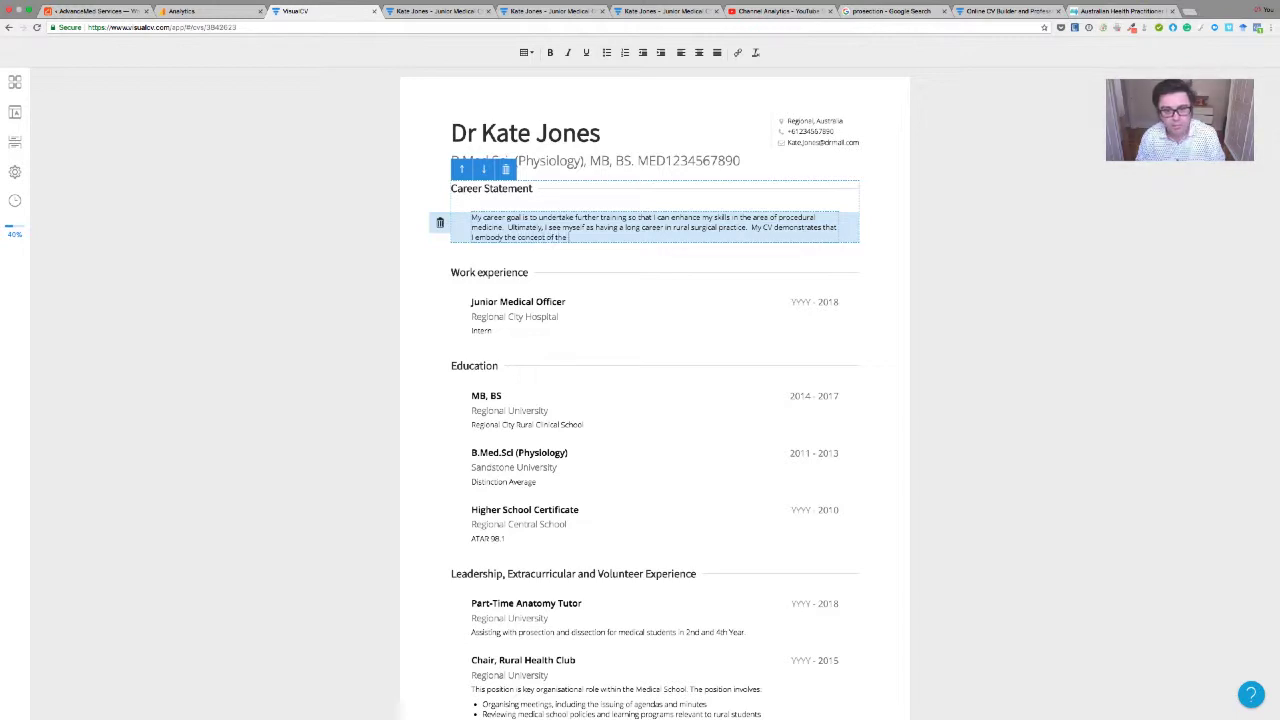
type(" rural training pipeline")
left_click_drag(641, 237, 754, 230)
Replace it with 'My CV demonstrates that I have a strong commitment to rural communities and rural medicine.' and begin 'I am from a rural background'
key("BackSpace")
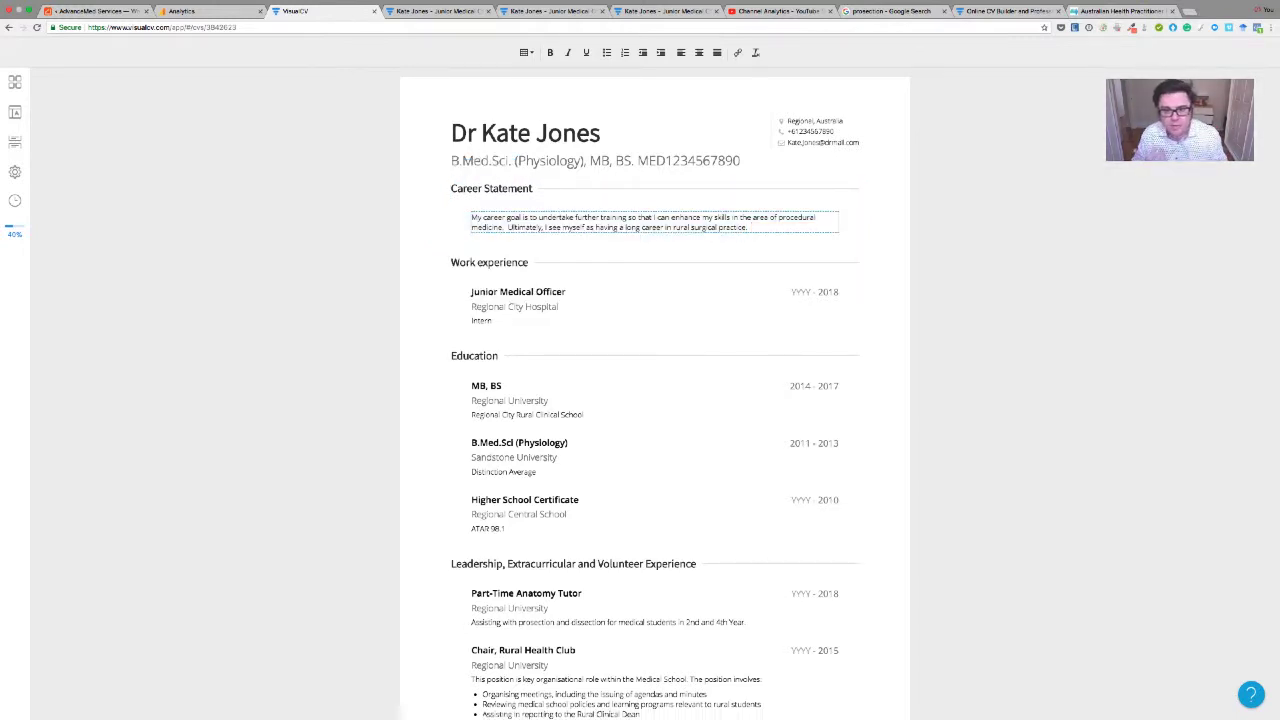
type("My")
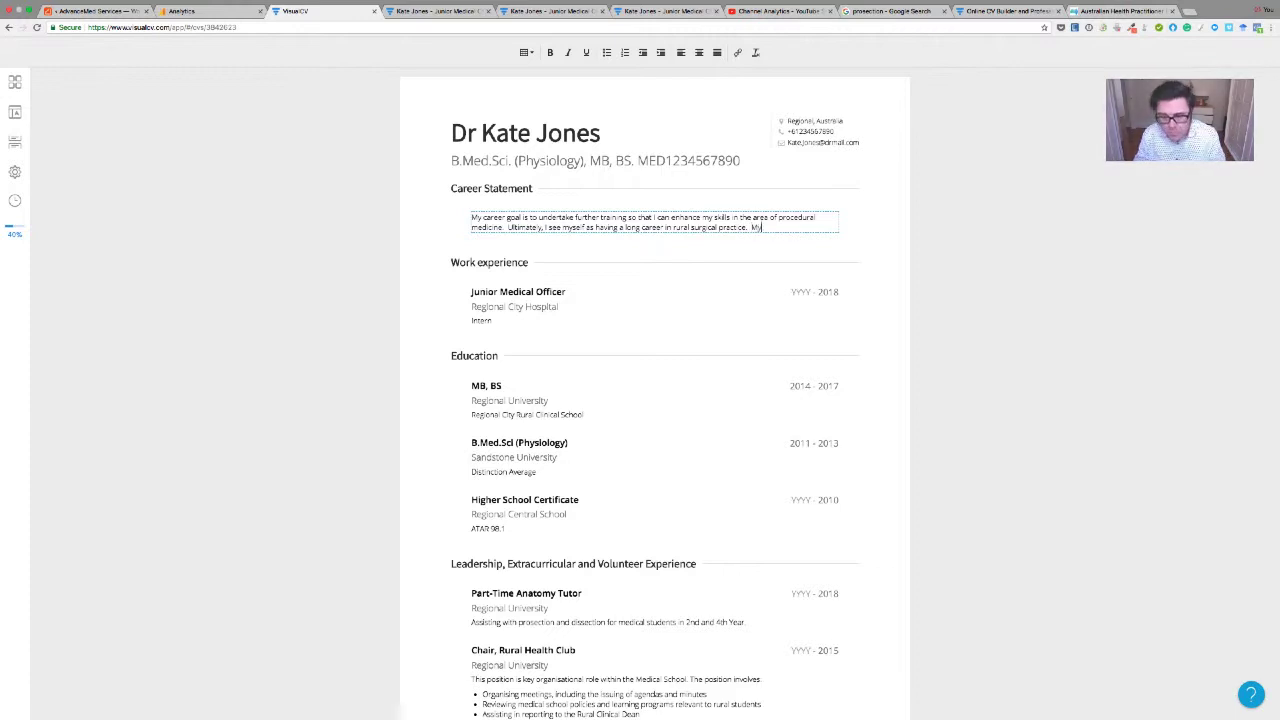
type(" CV demonstrates that")
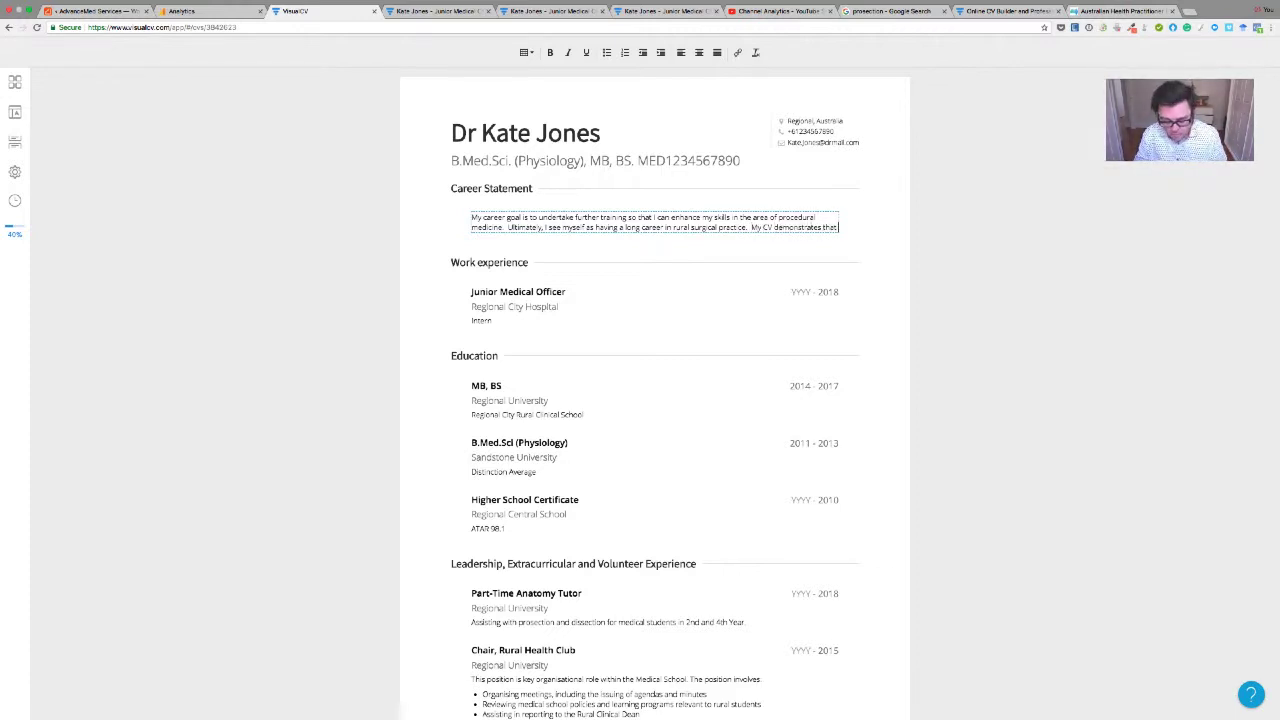
type(" I have d")
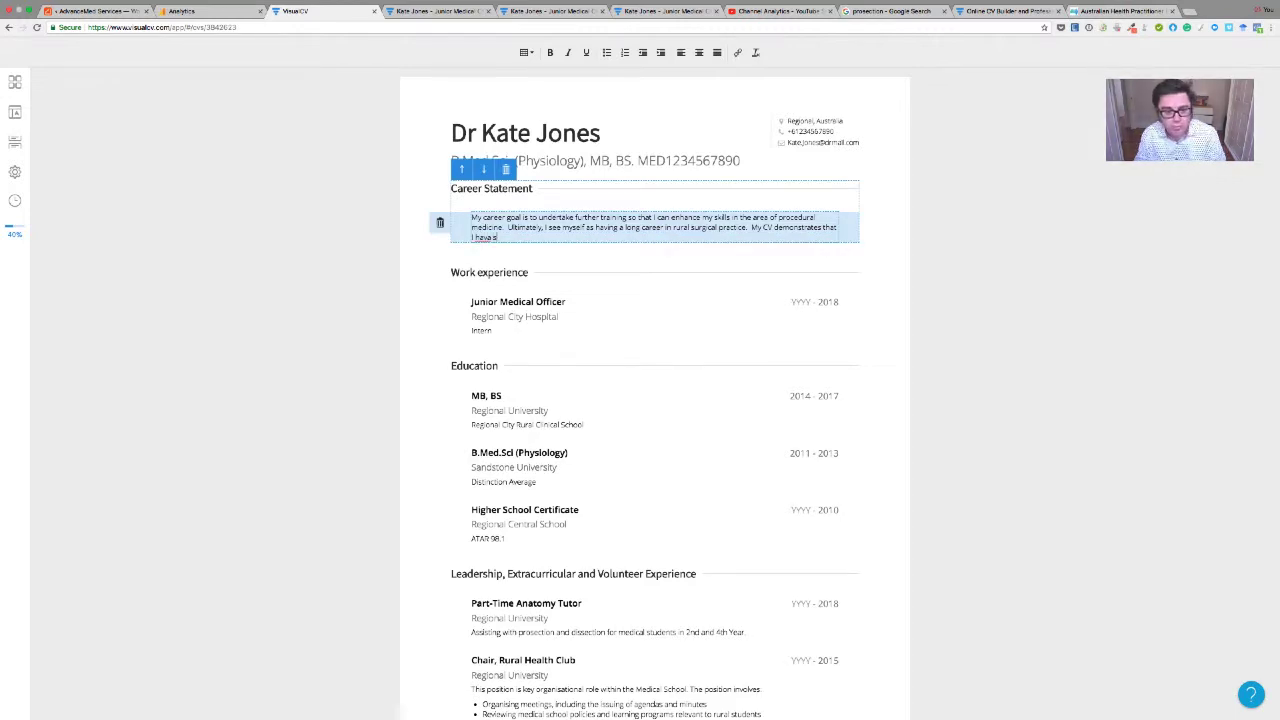
key("BackSpace")
type("demonstrates that")
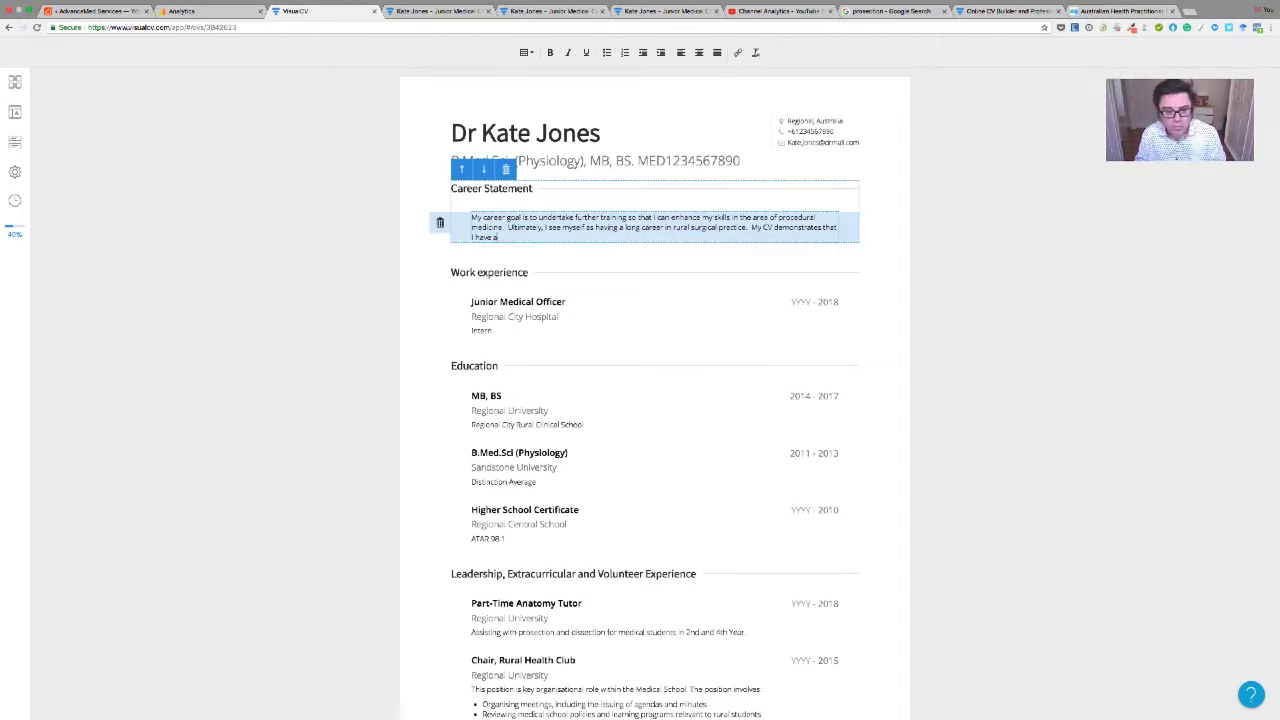
type(" I have a strong commitment t")
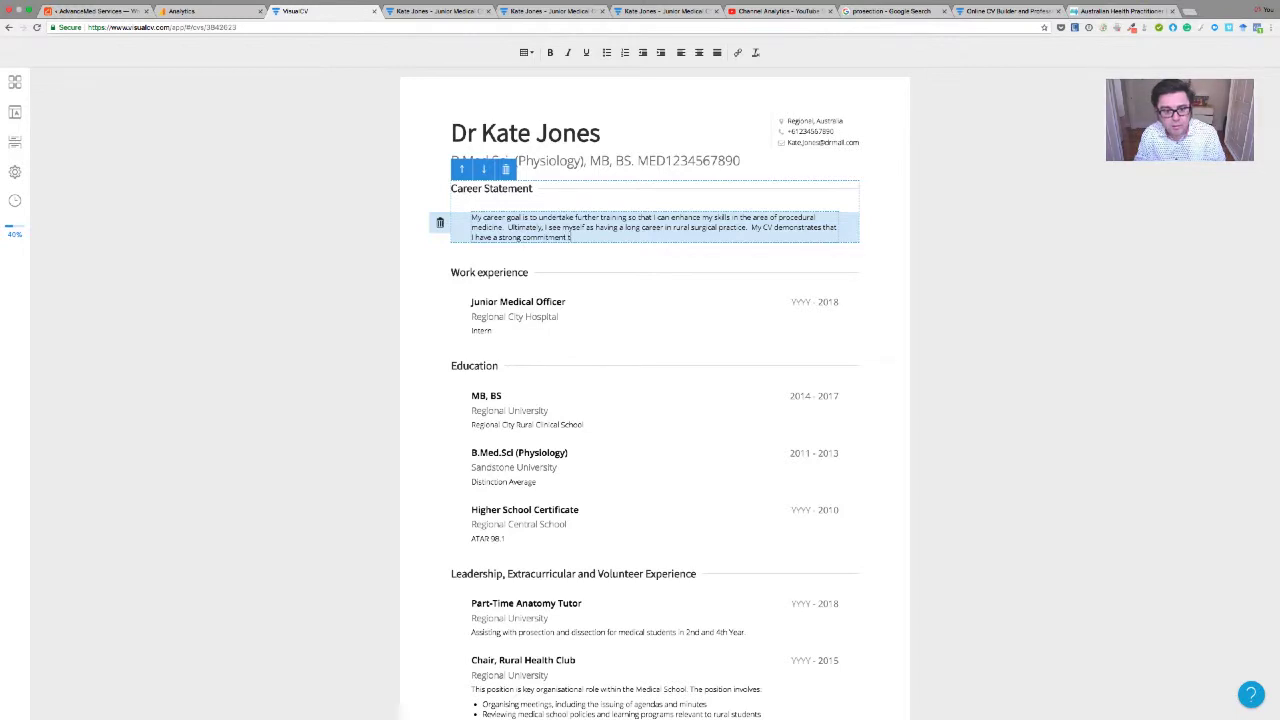
type("o rural com")
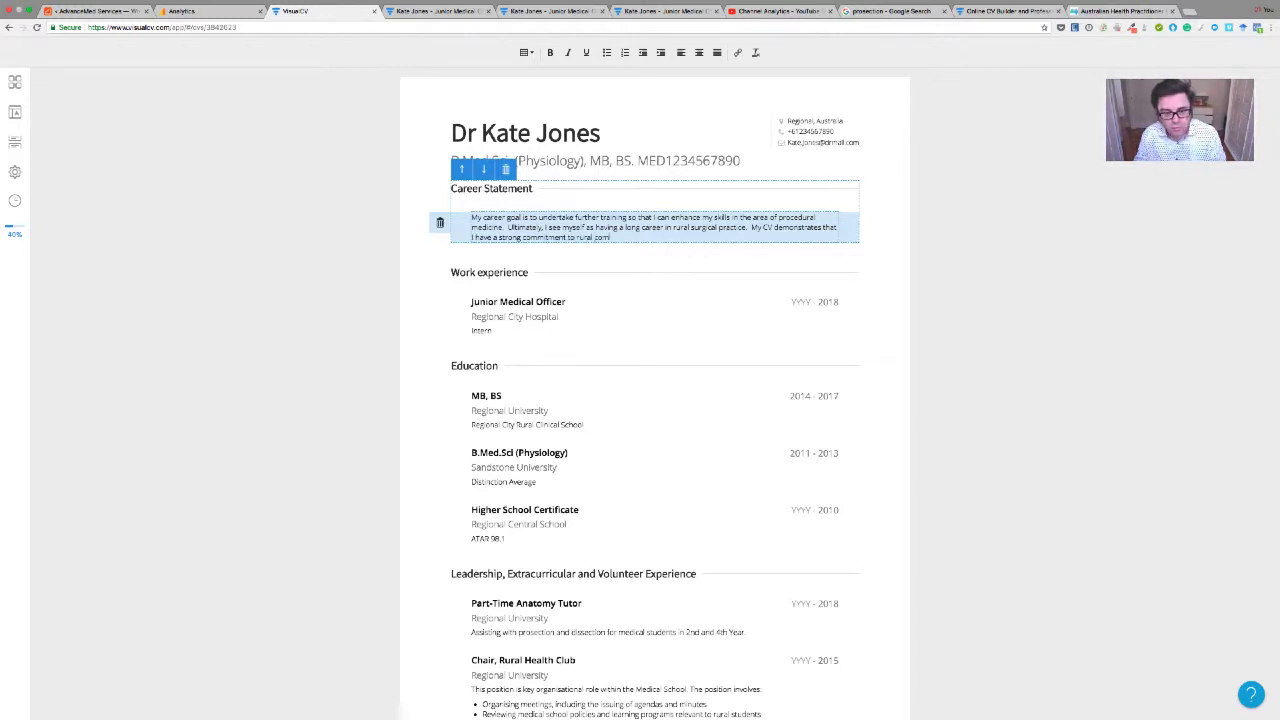
type("munities and rur")
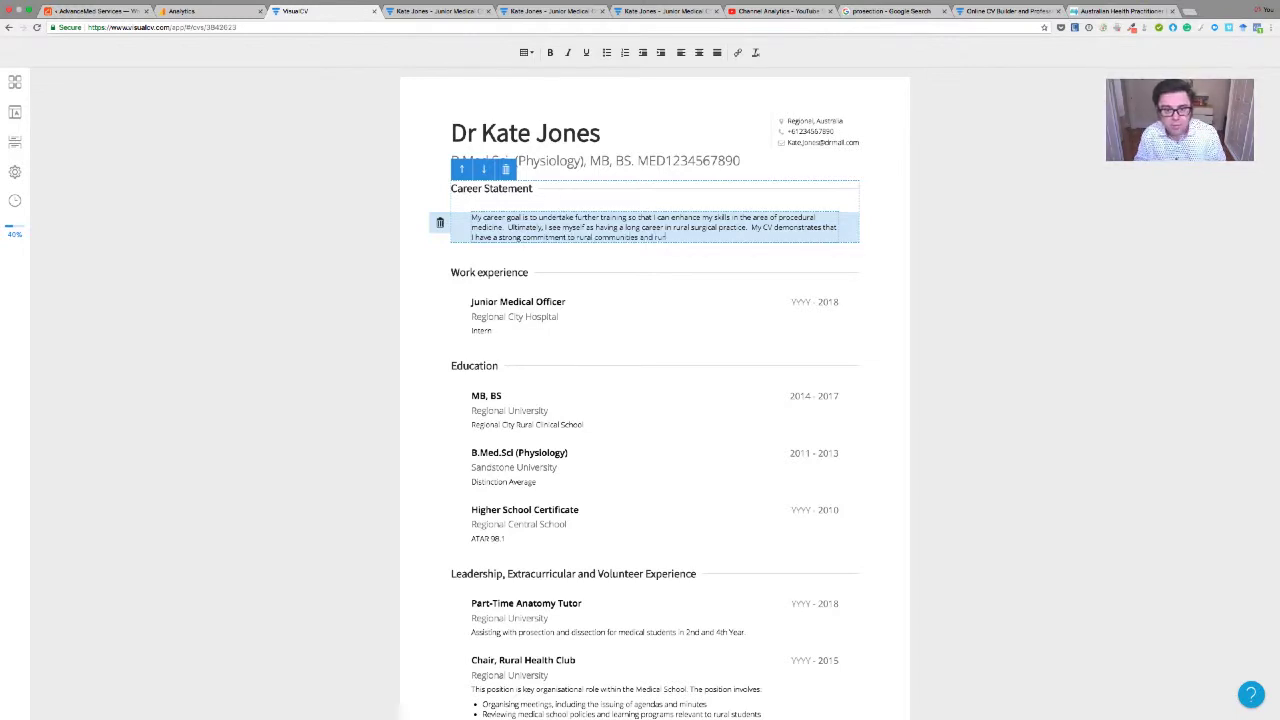
type("al medicine")
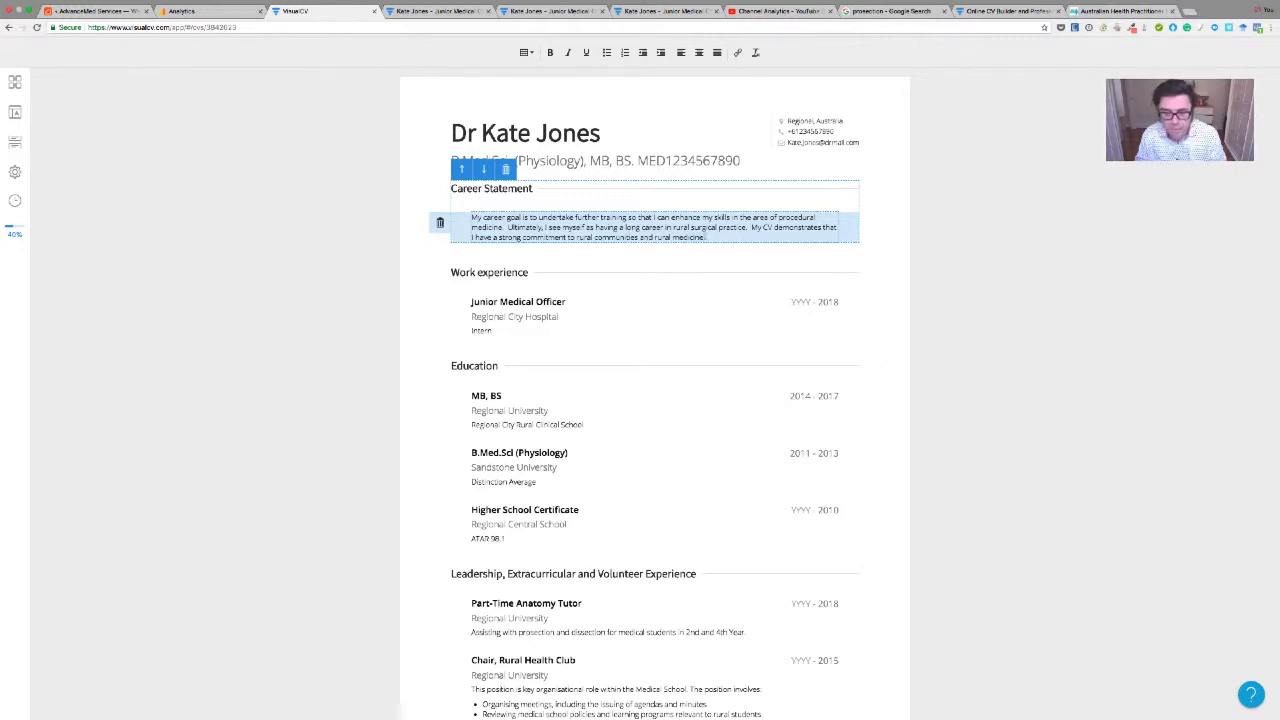
type(".  I am from a")
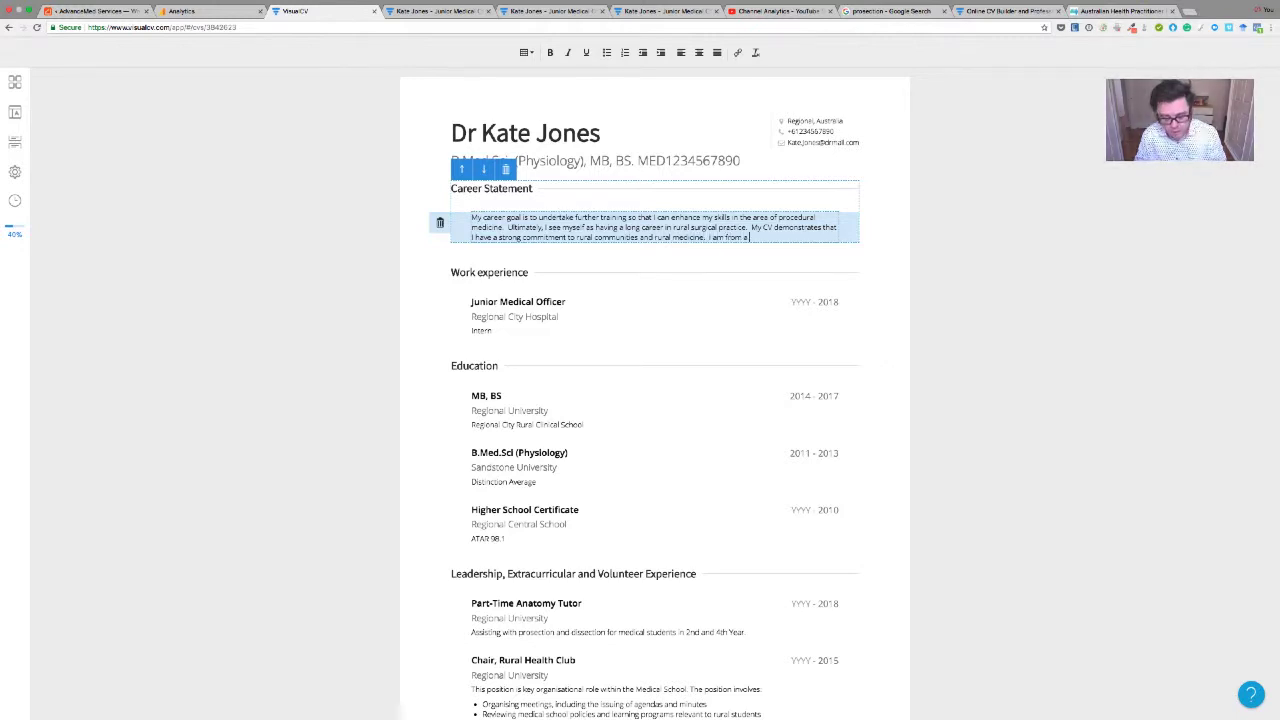
type(" rural background")
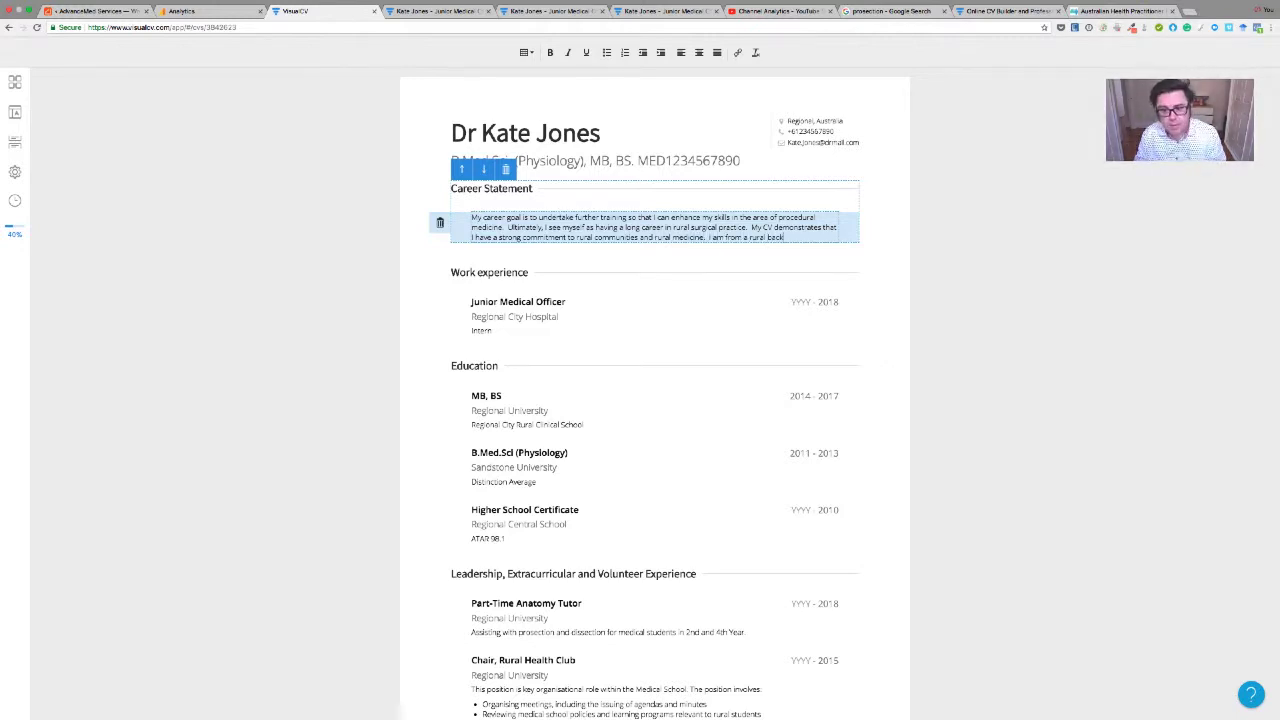
key("BackSpace")
key("BackSpace")
key("BackSpace")
key("BackSpace")
key("BackSpace")
key("BackSpace")
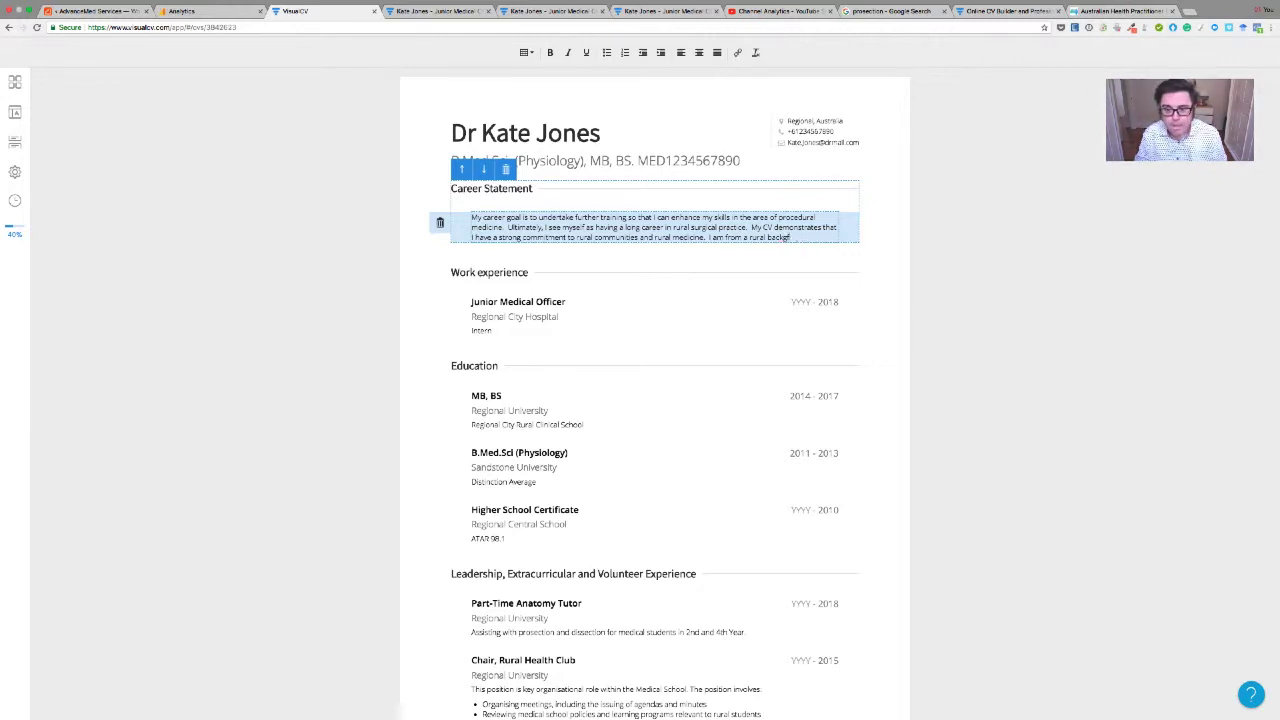
Continue the statement with her efforts to study as much as possible in a rural environment
type("round and have")
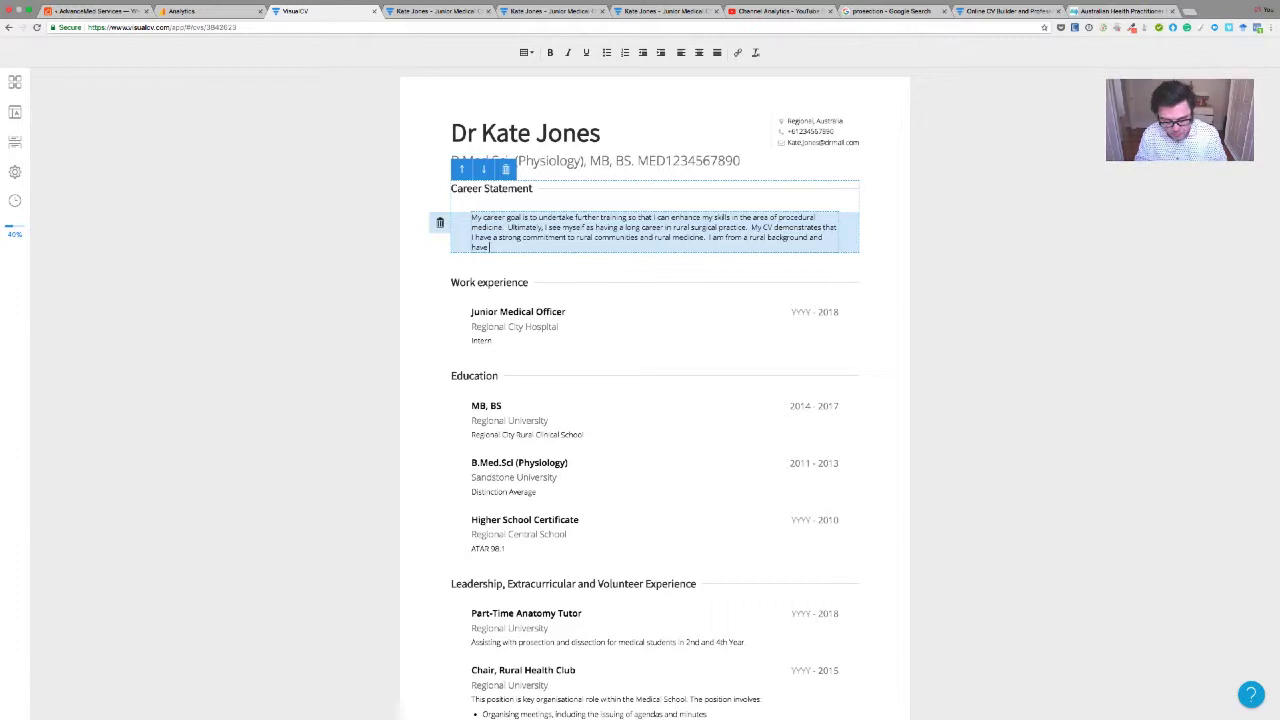
type(" str")
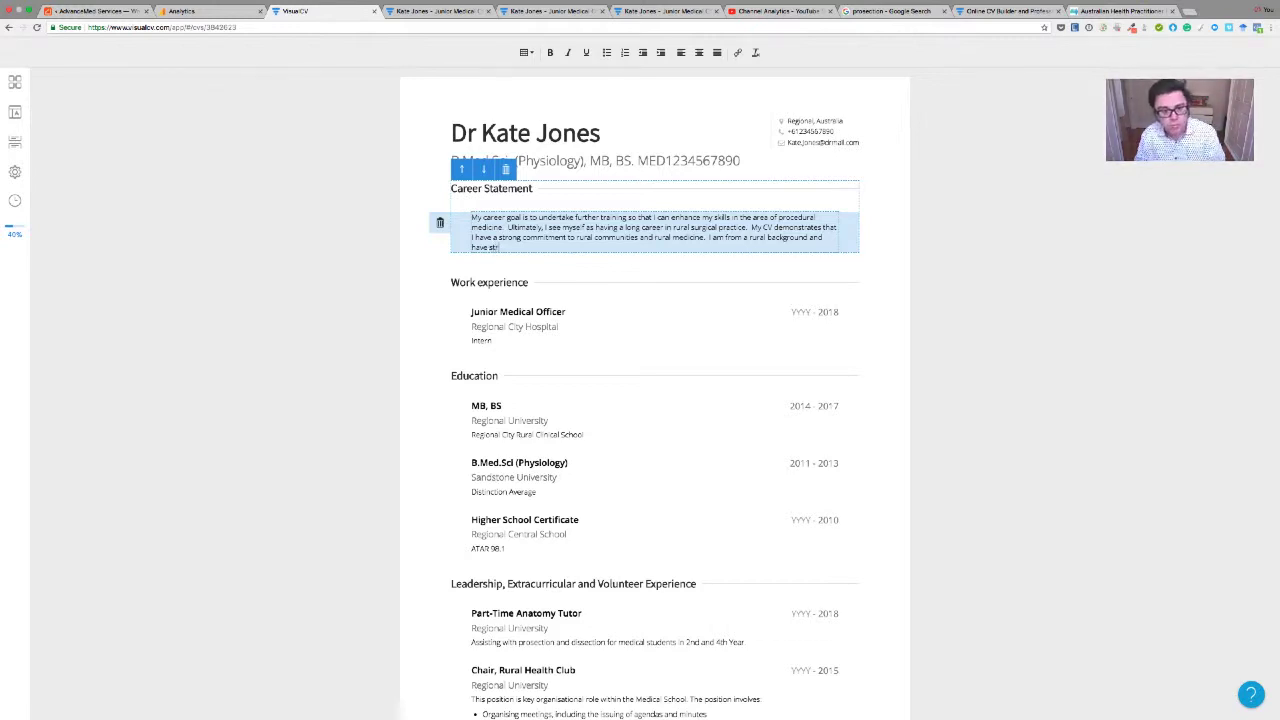
type("iven to under")
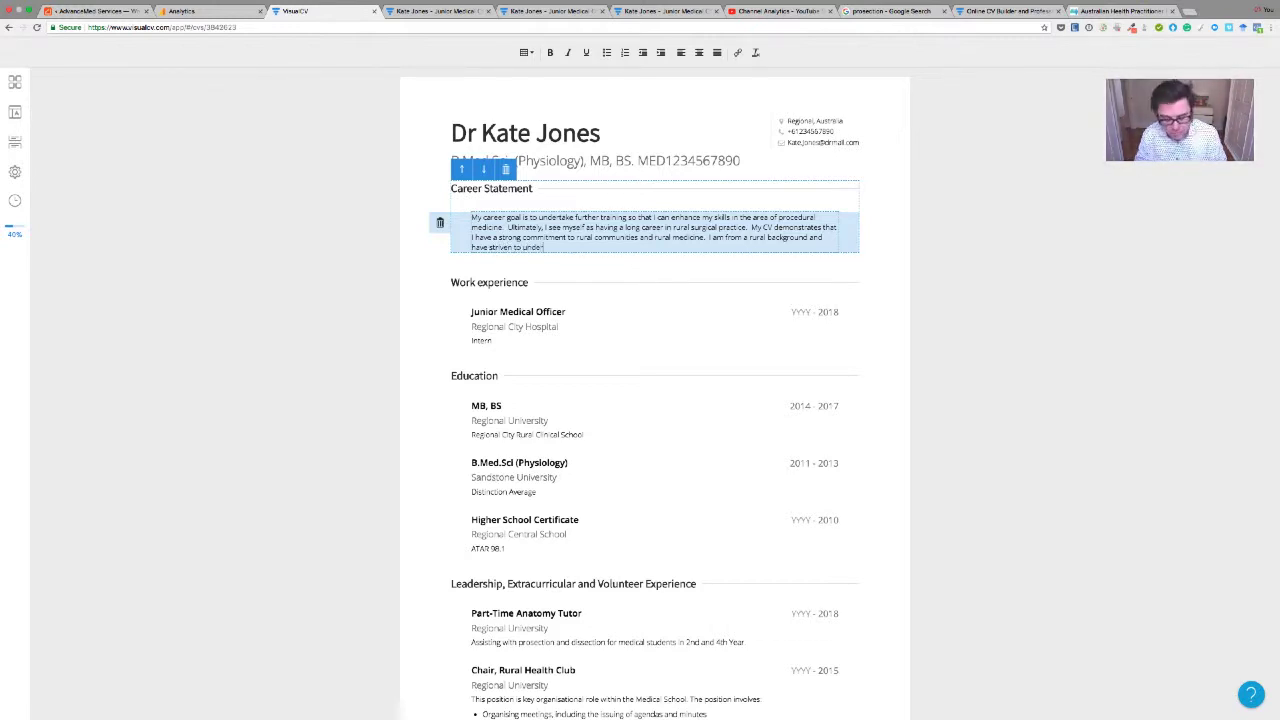
type("take as much")
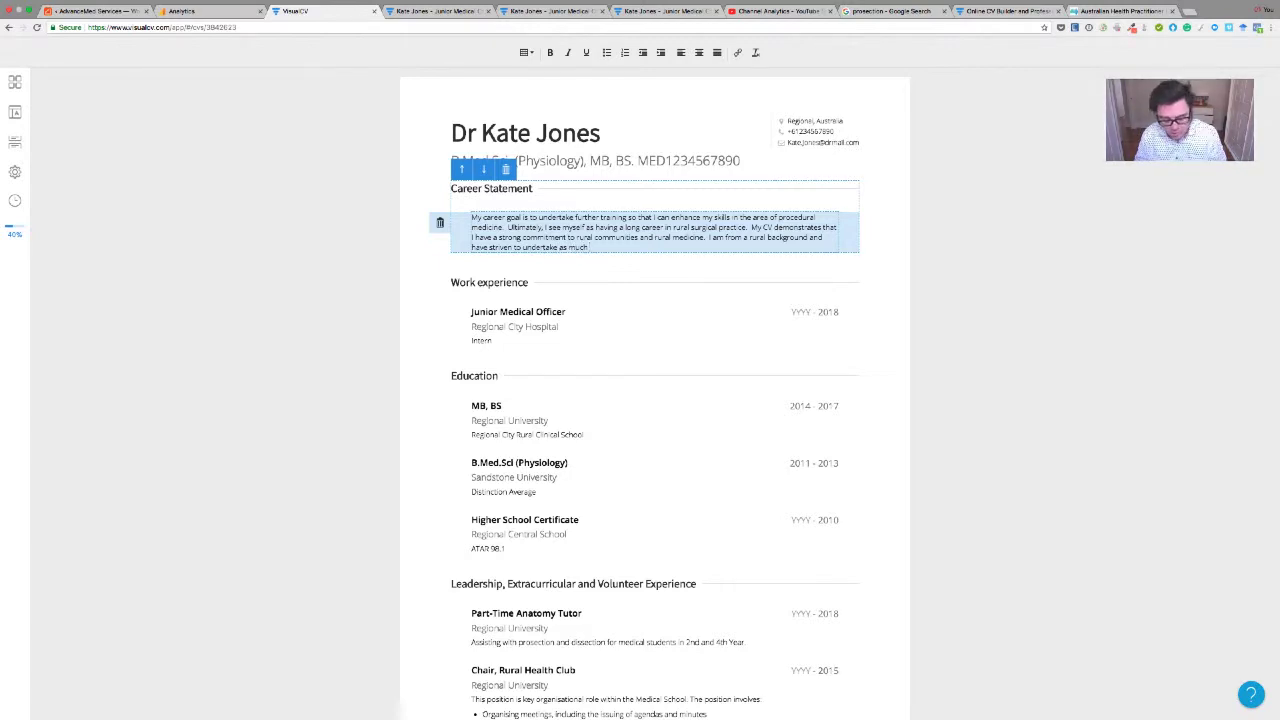
type(" of my stu")
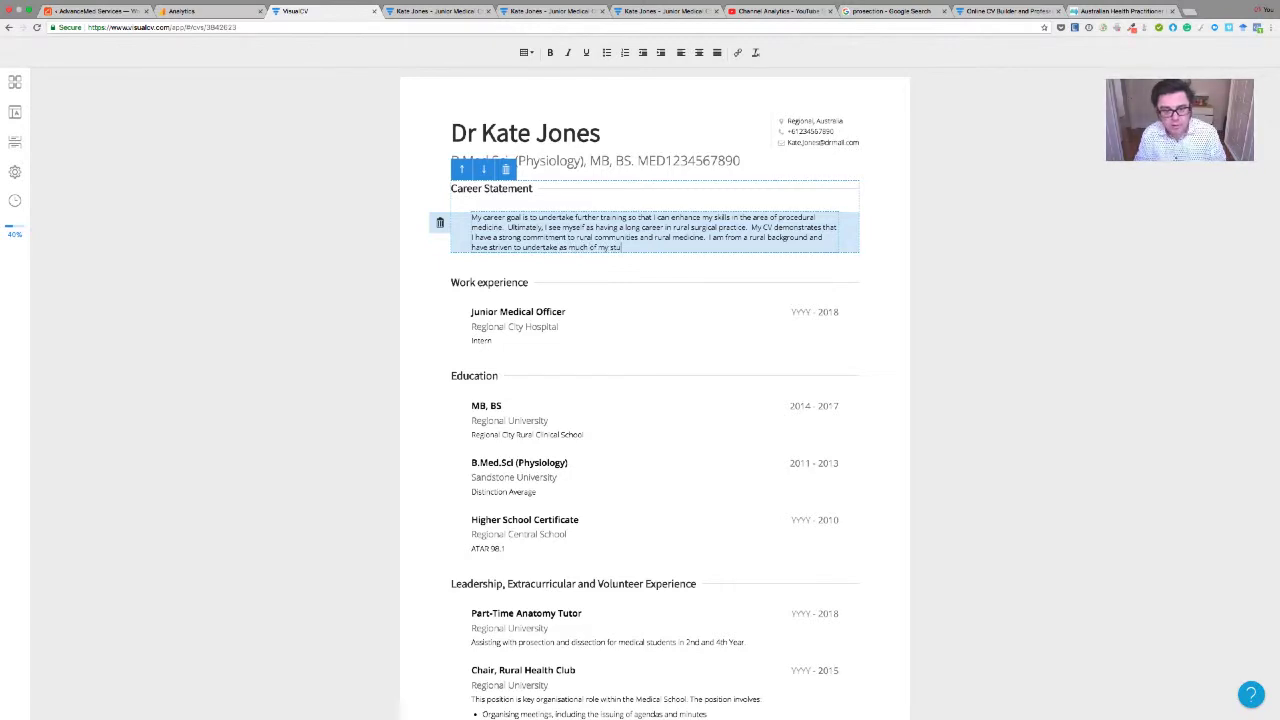
type("dies as possible")
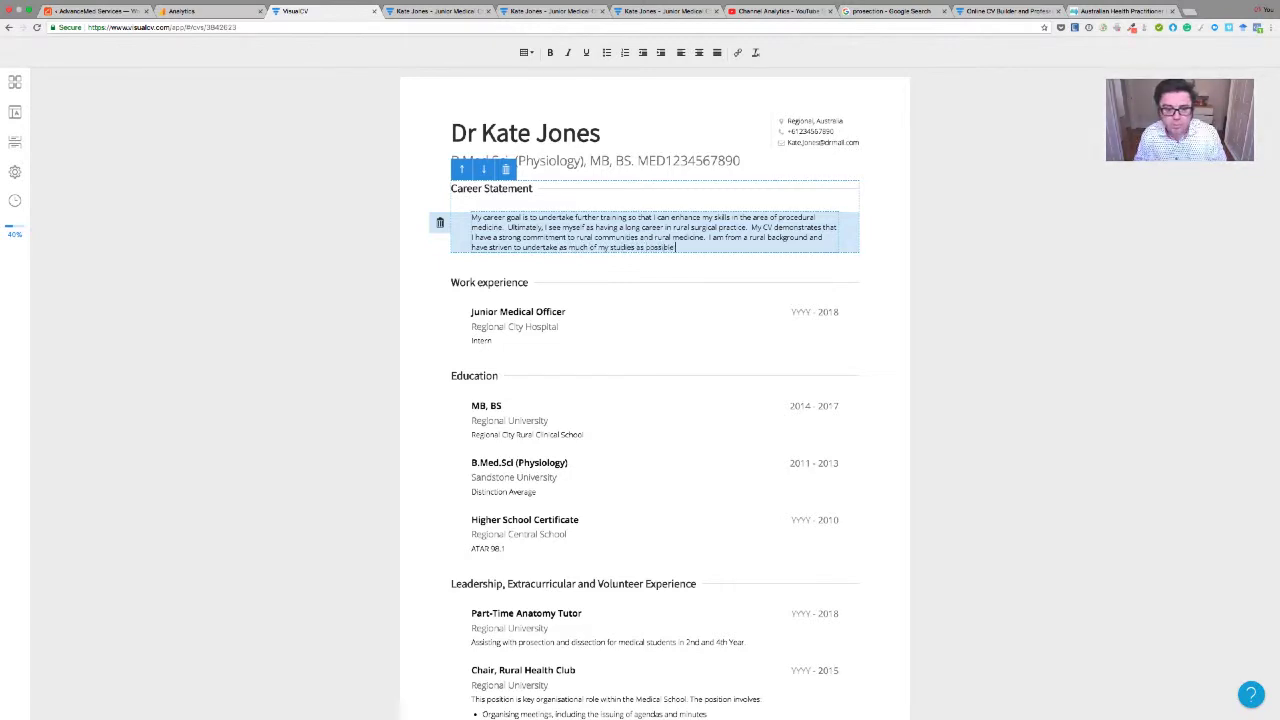
type(" in a rural envi")
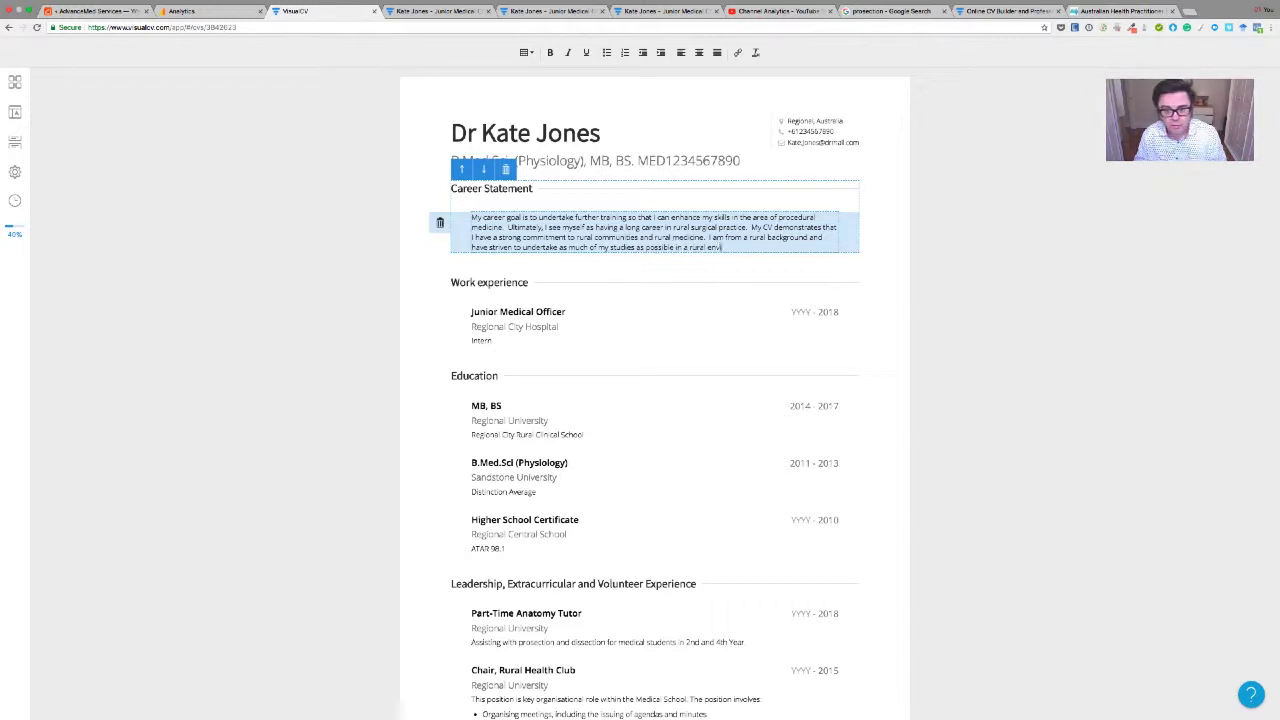
type("ronment.  In")
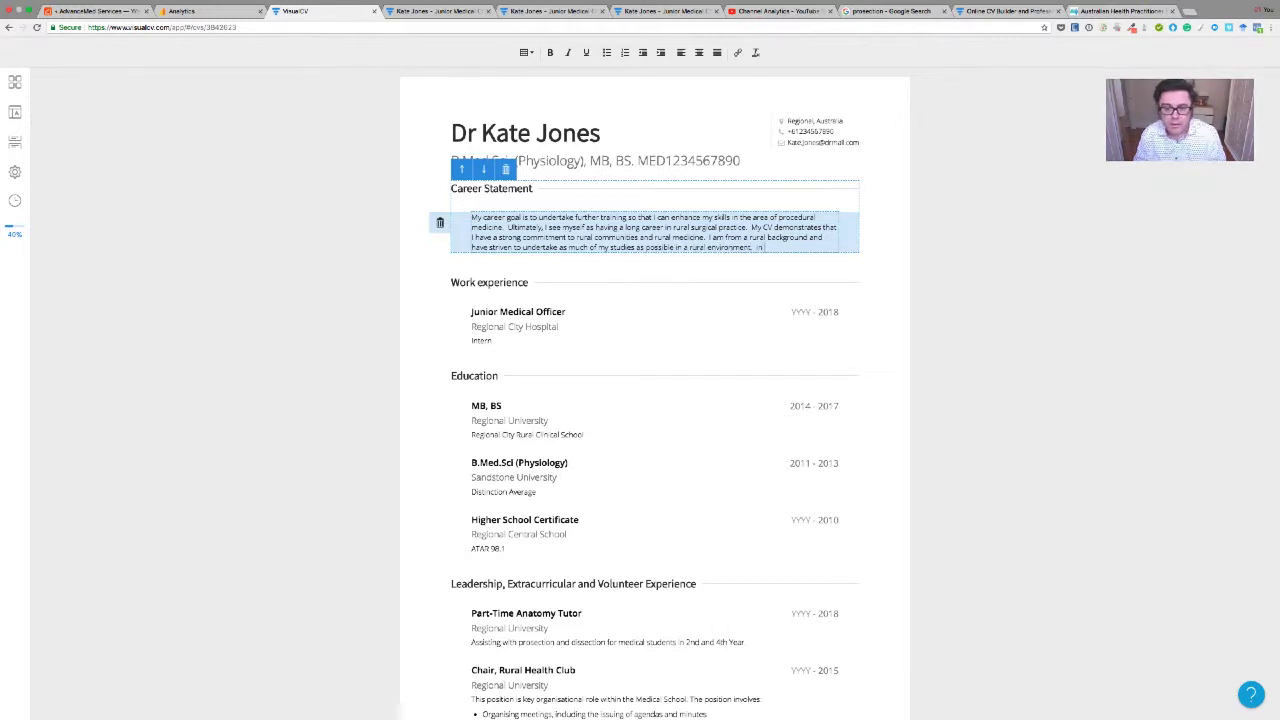
type(" addition")
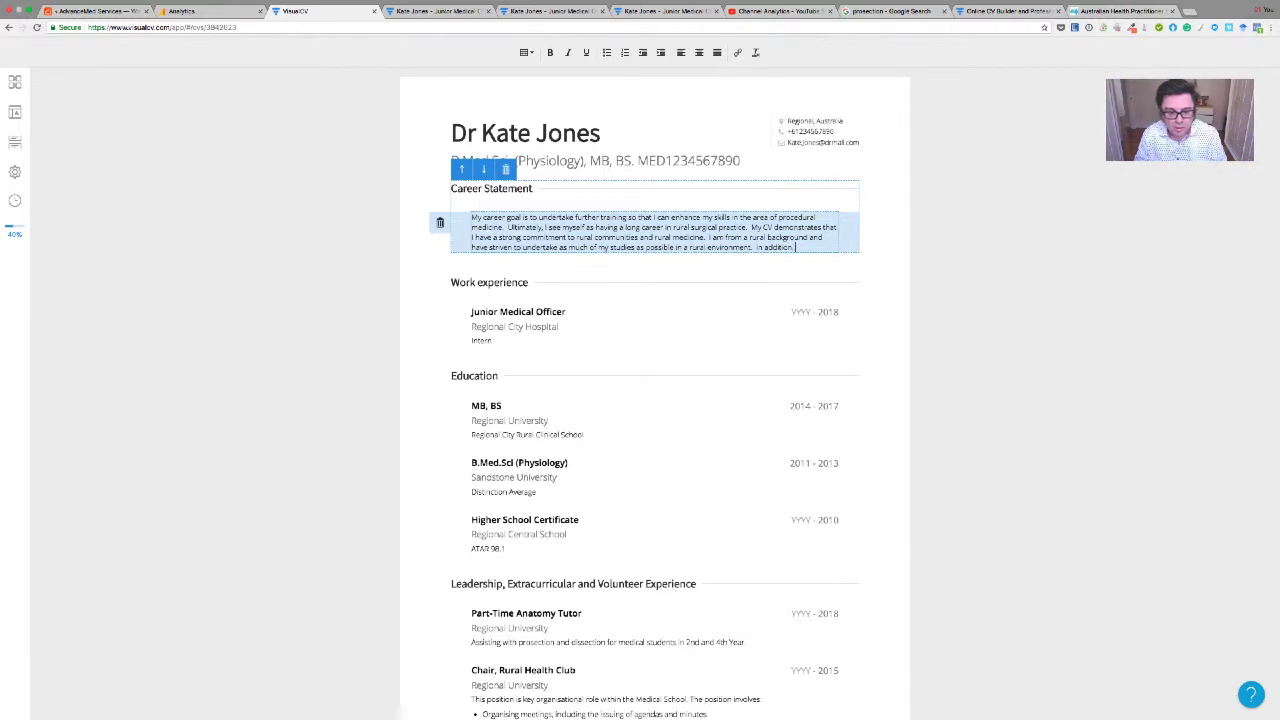
type(", ")
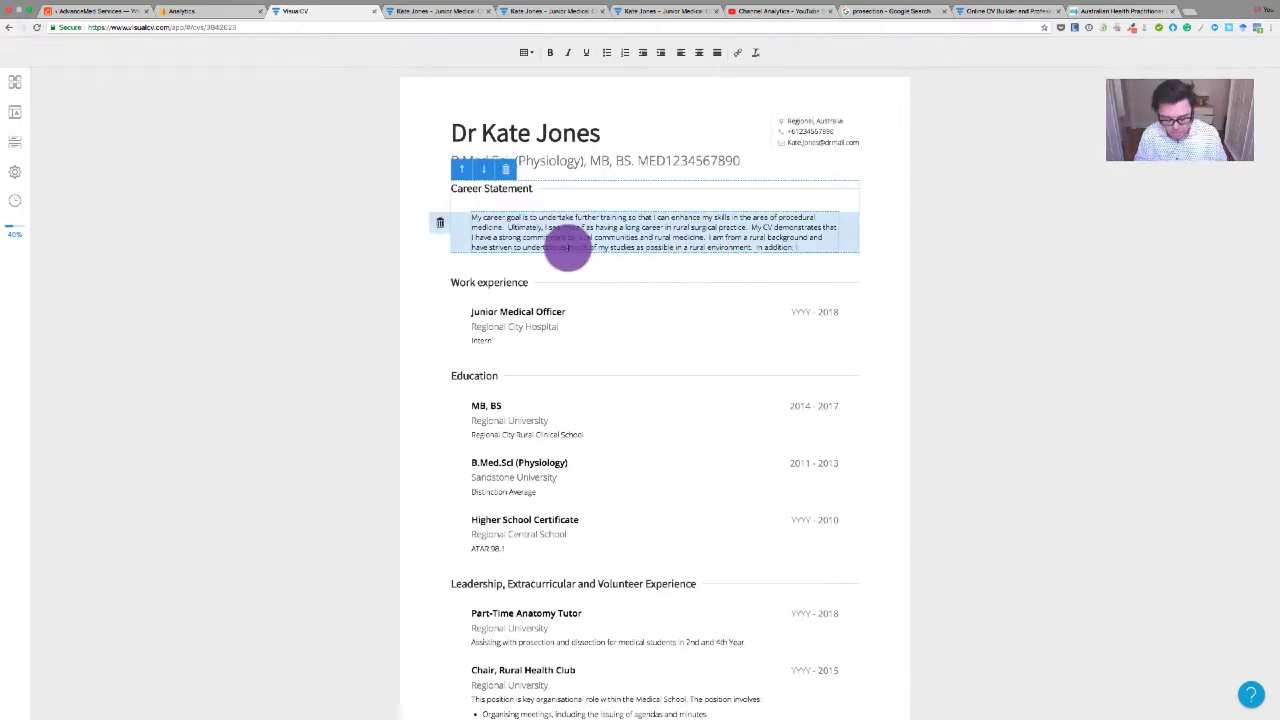
type("I have sought")
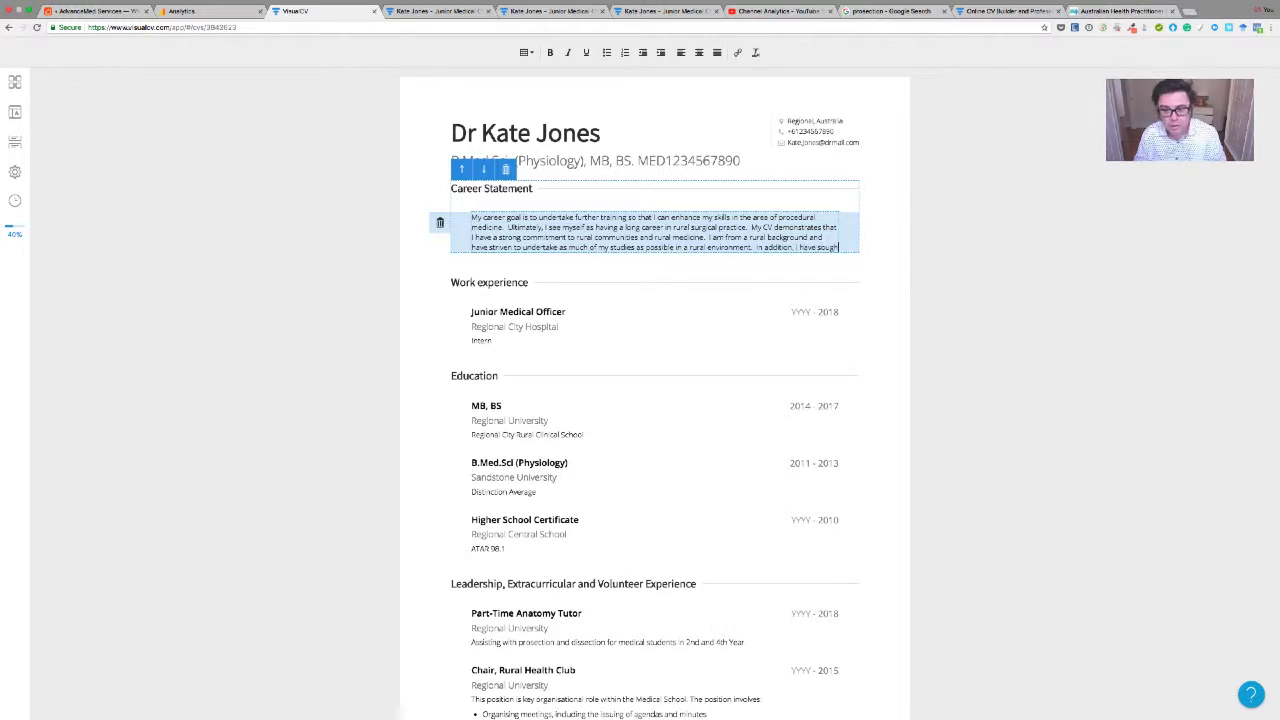
type(" a out employemtn as")
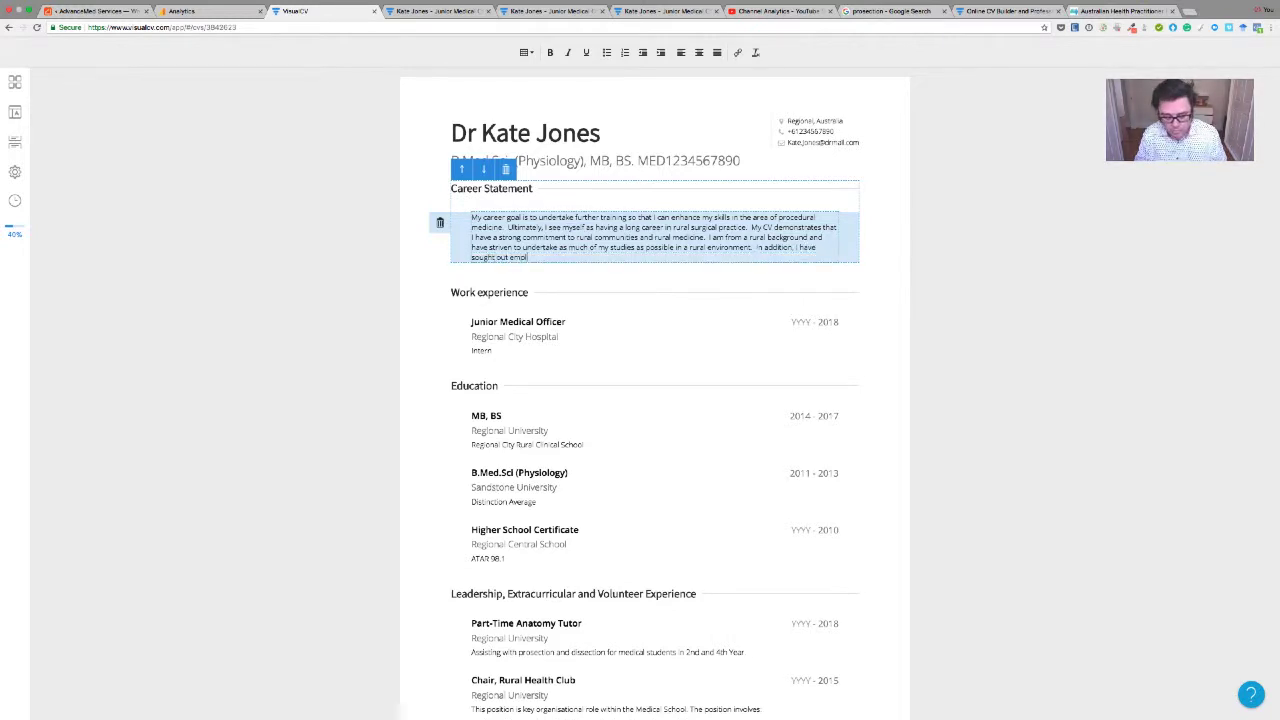
Add sentences on employment as a rural intern, outreach to local high schools, and advocacy roles
key("BackSpace")
key("BackSpace")
key("BackSpace")
key("BackSpace")
key("BackSpace")
key("BackSpace")
key("BackSpace")
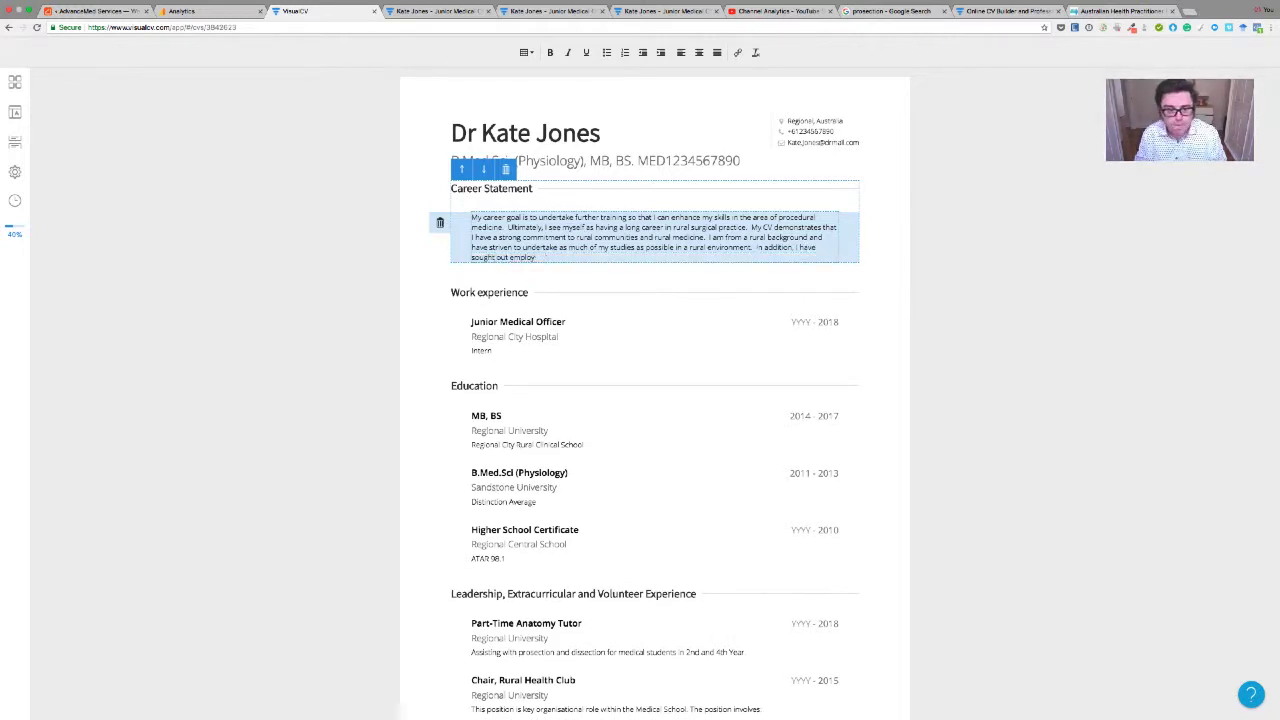
type("ment as a rural")
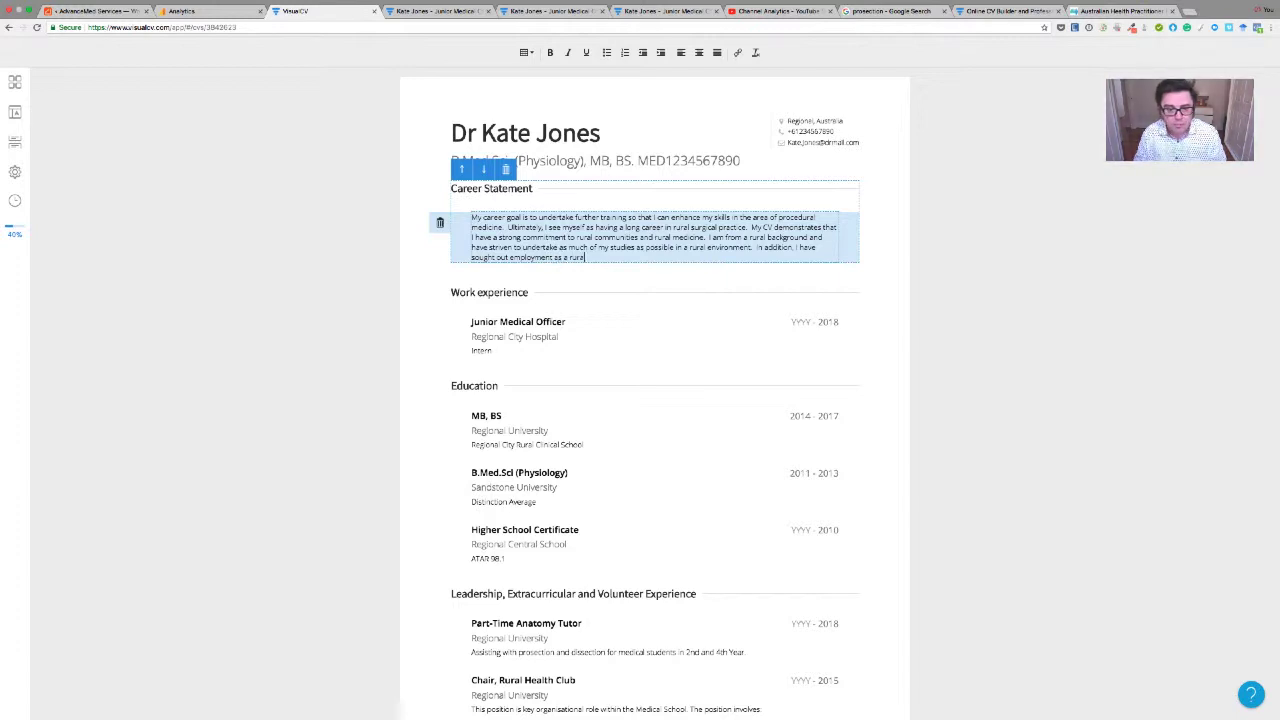
type(" Interntern. Also, I")
key("BackSpace")
key("BackSpace")
key("BackSpace")
key("BackSpace")
key("BackSpace")
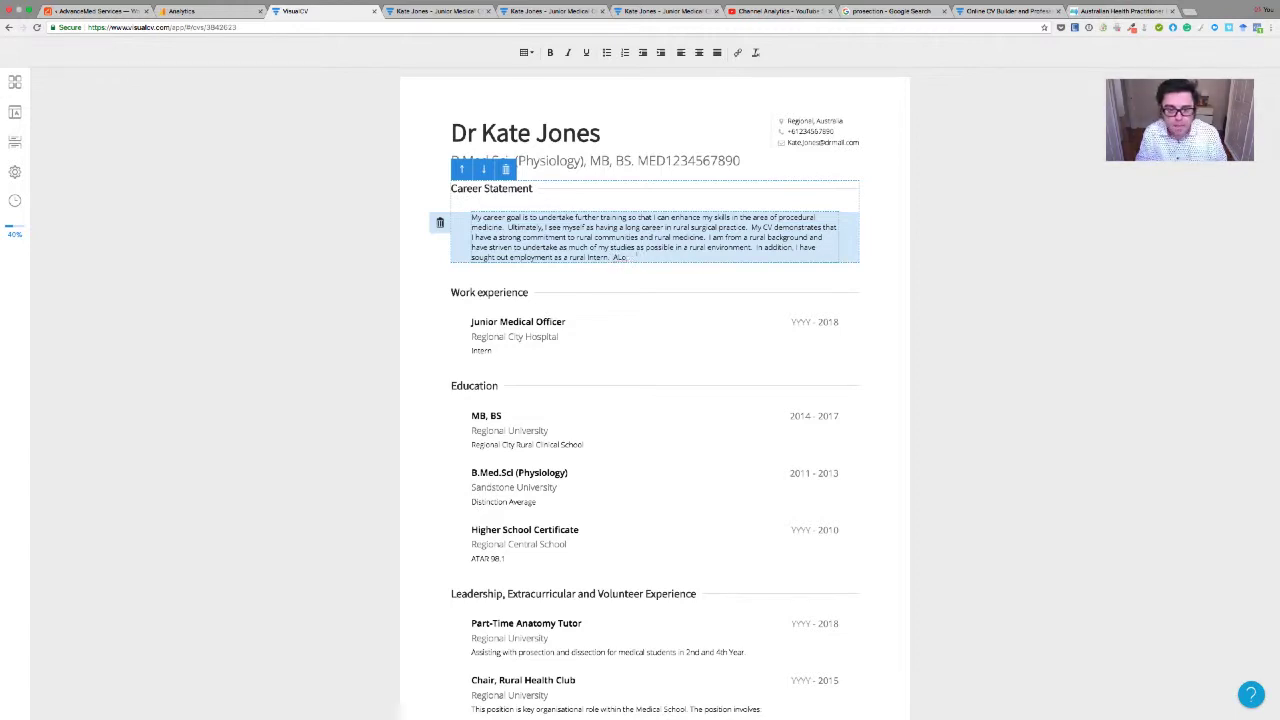
type("ong the way I have ")
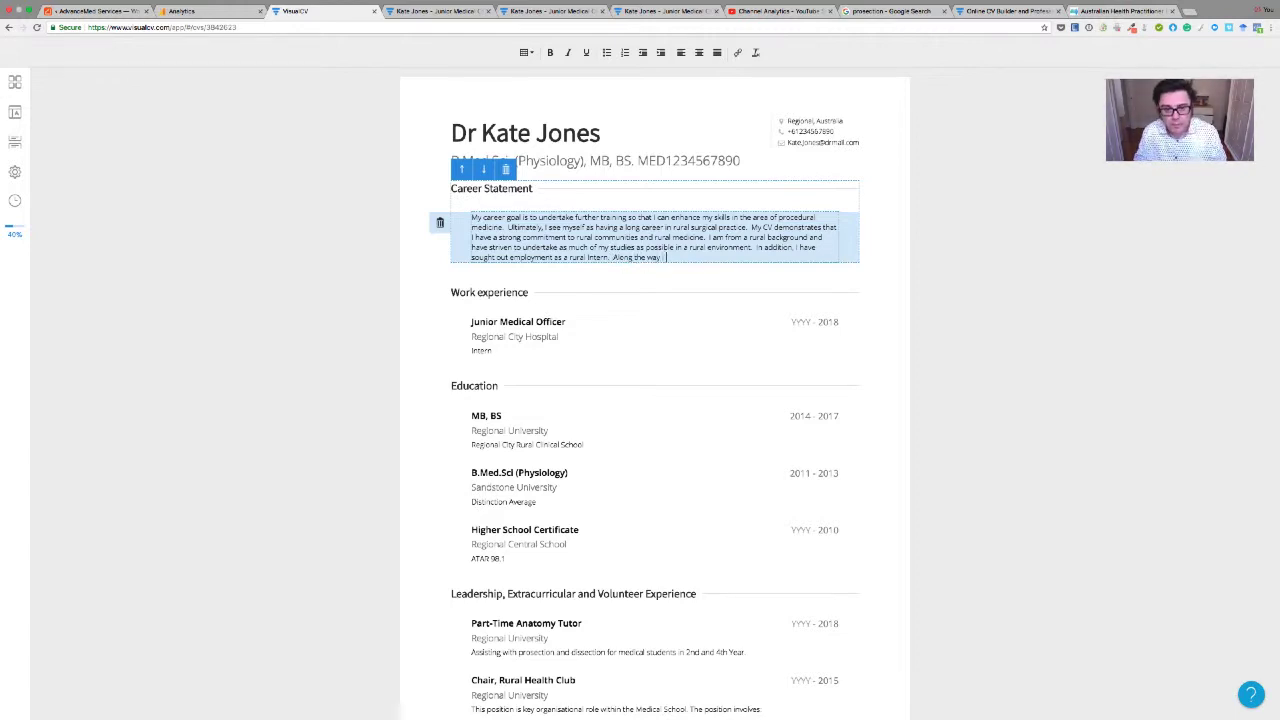
type("contributed to ")
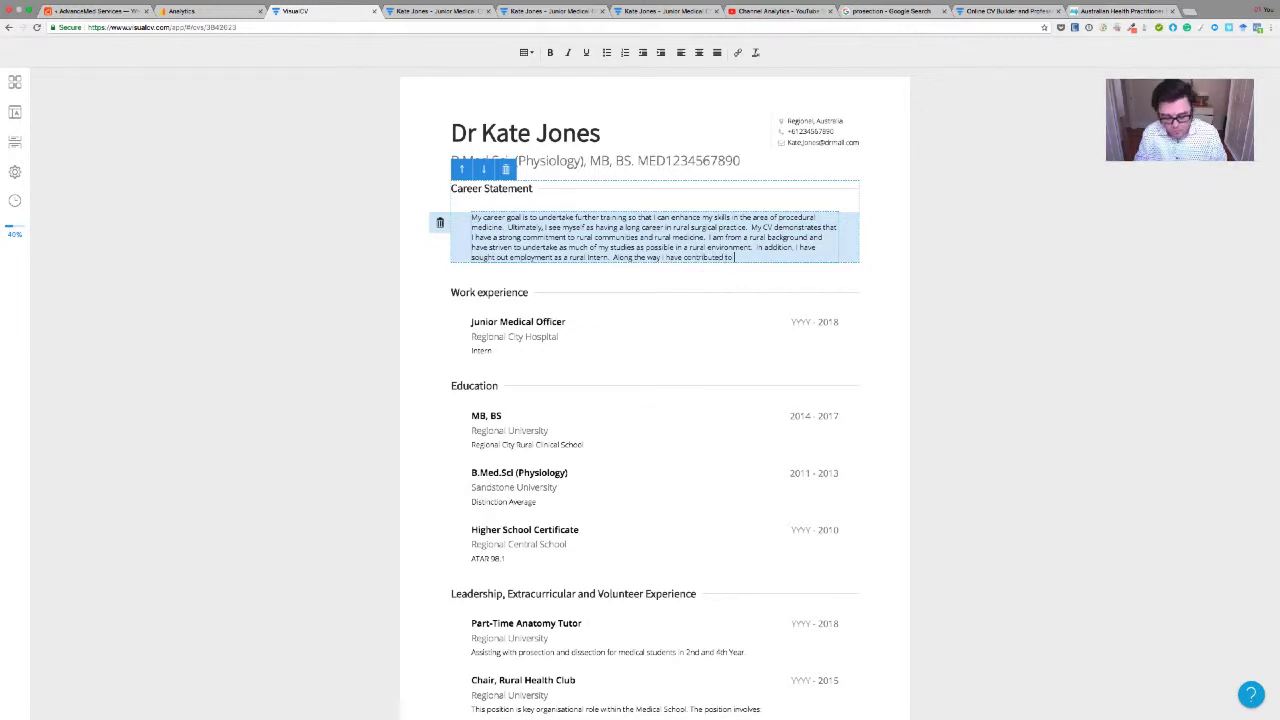
type("outreach")
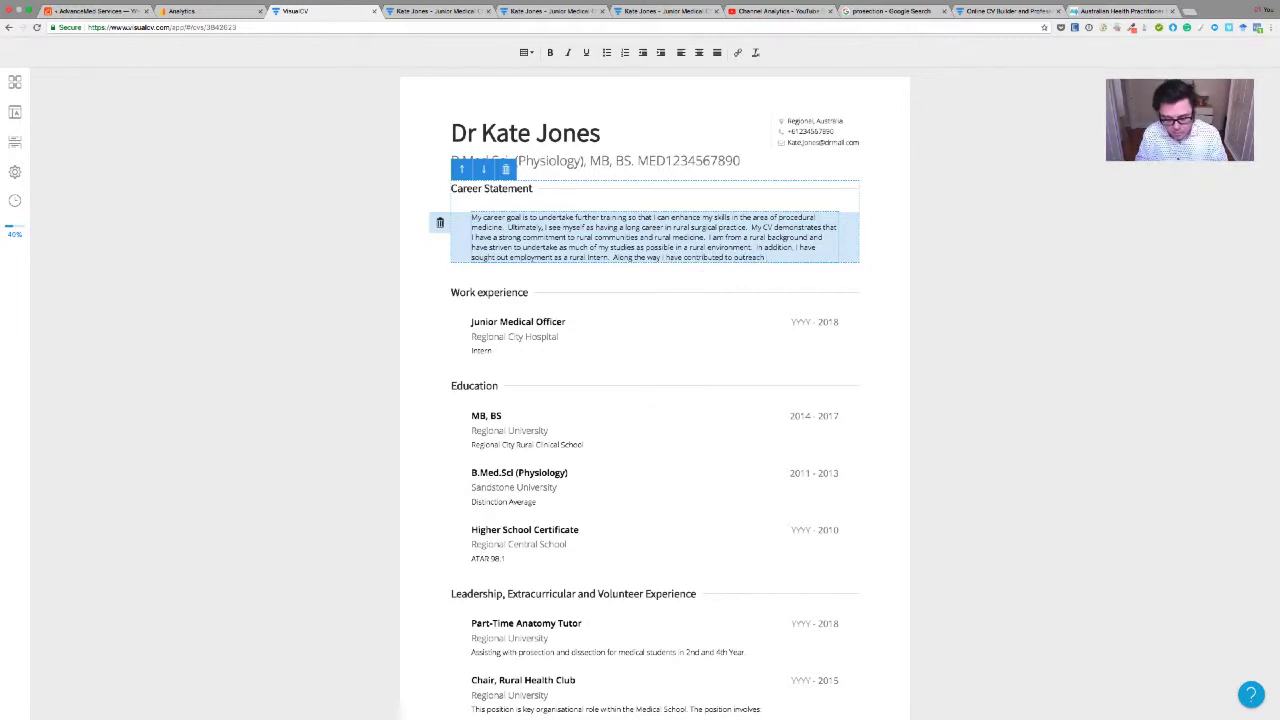
type(" to local high")
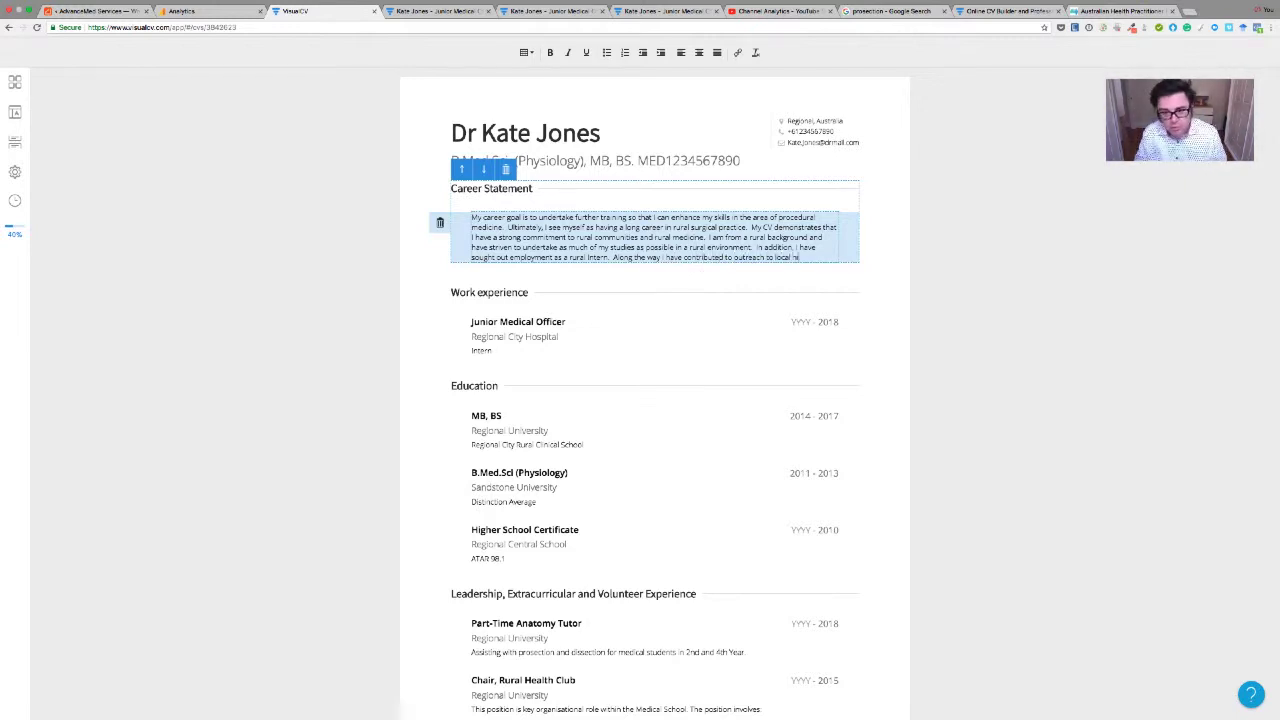
type("schools to")
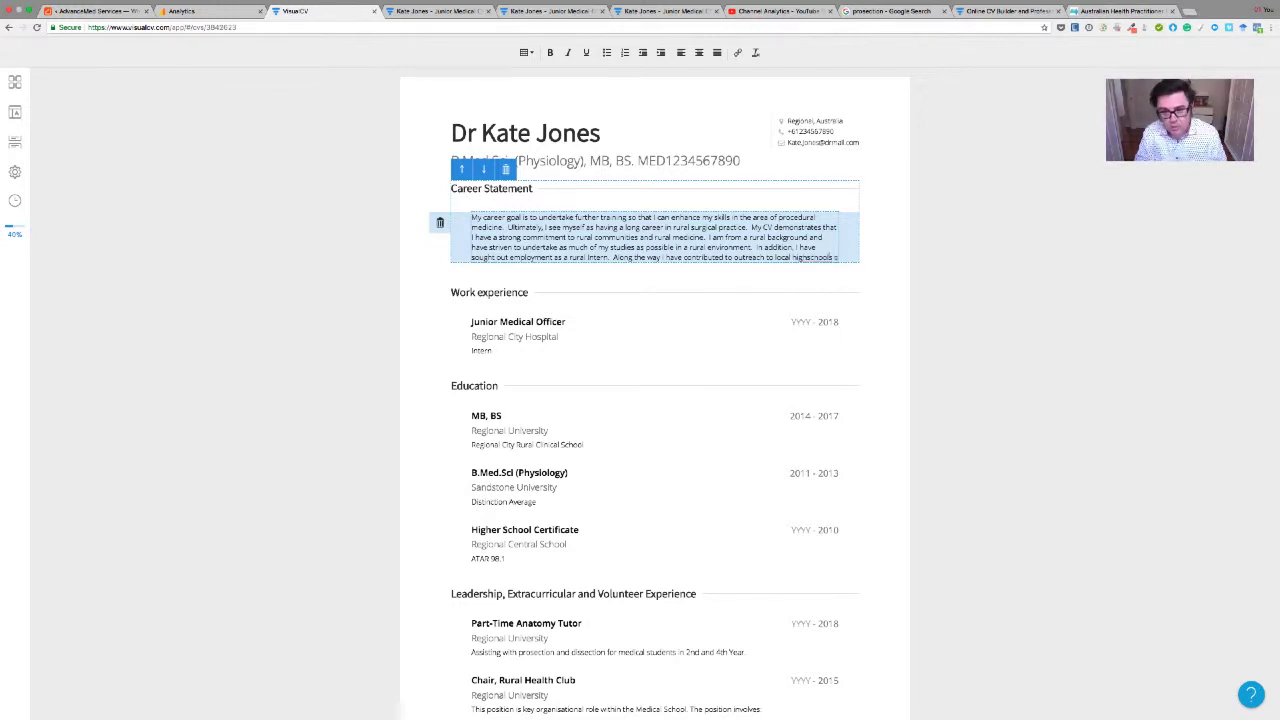
type(" encourage other")
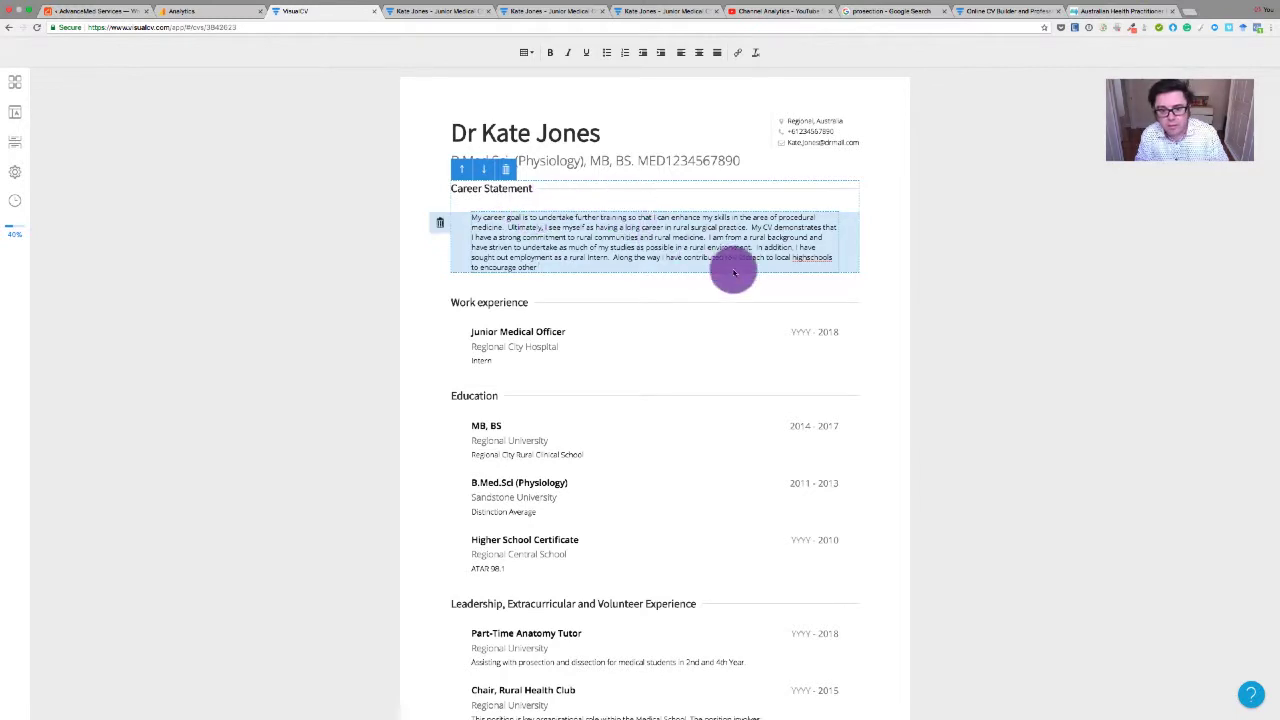
left_click(808, 257)
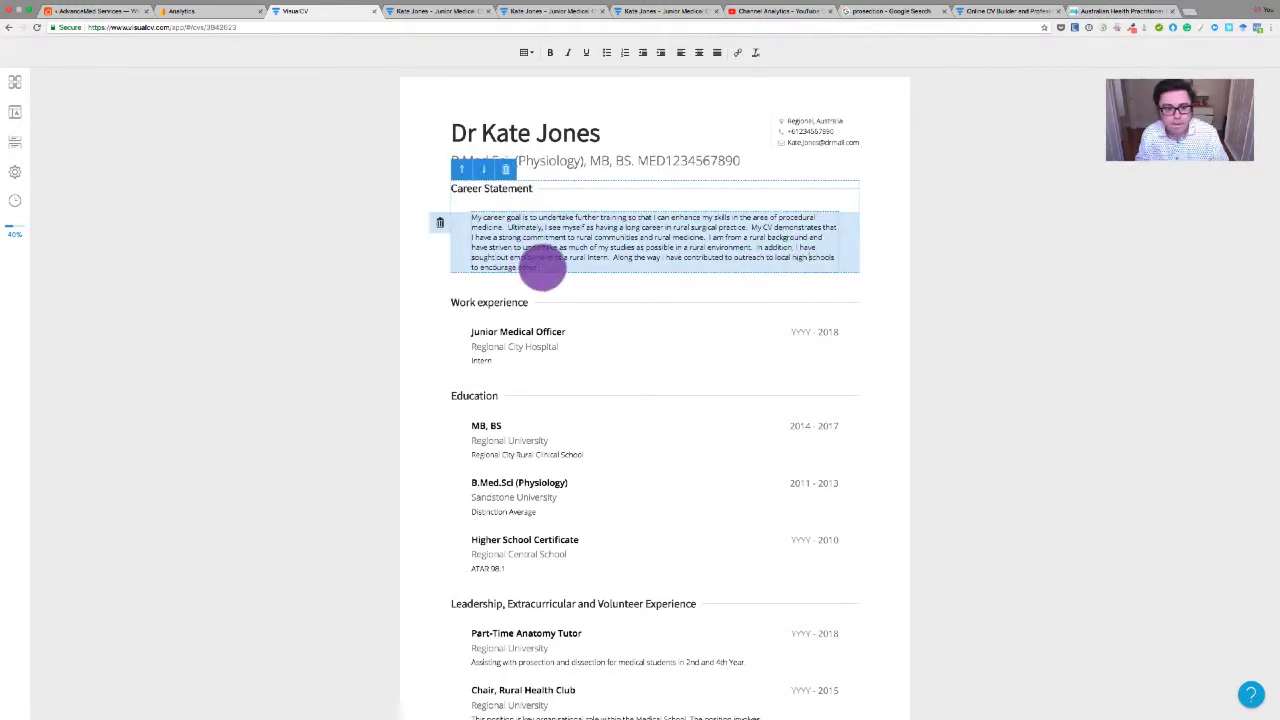
left_click(541, 268)
type("students lik")
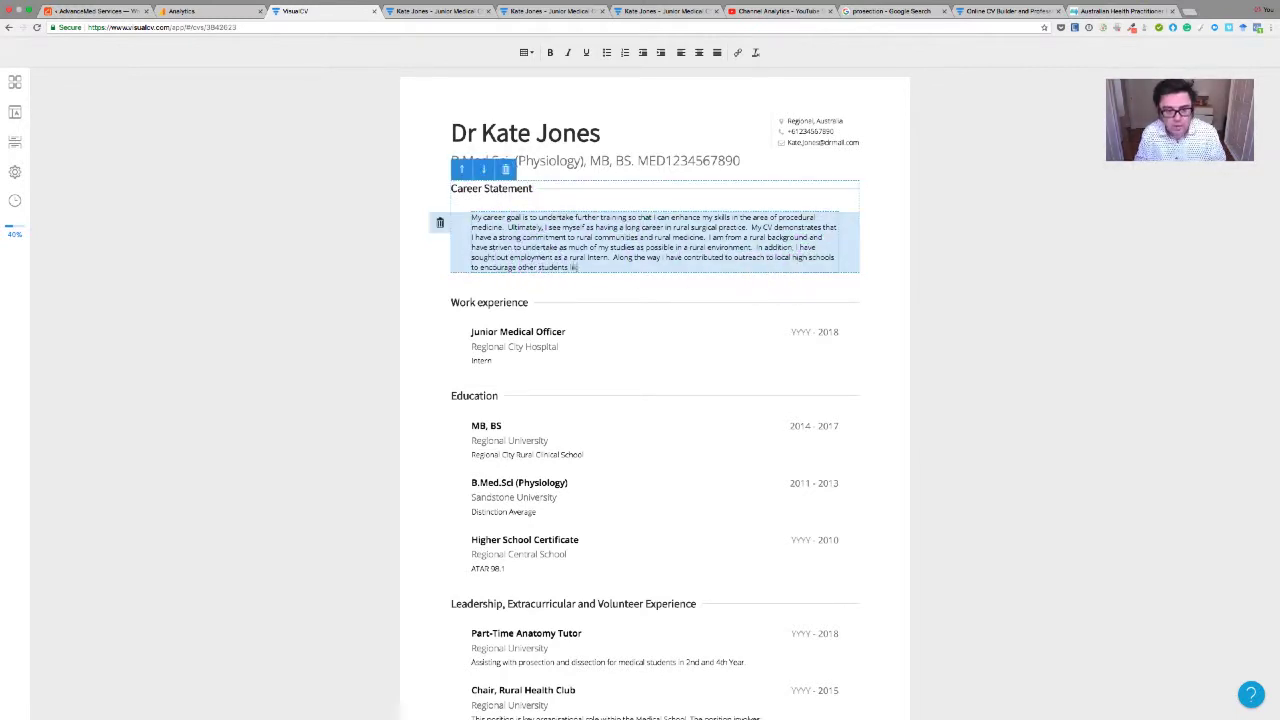
type("e me to consider that a ca")
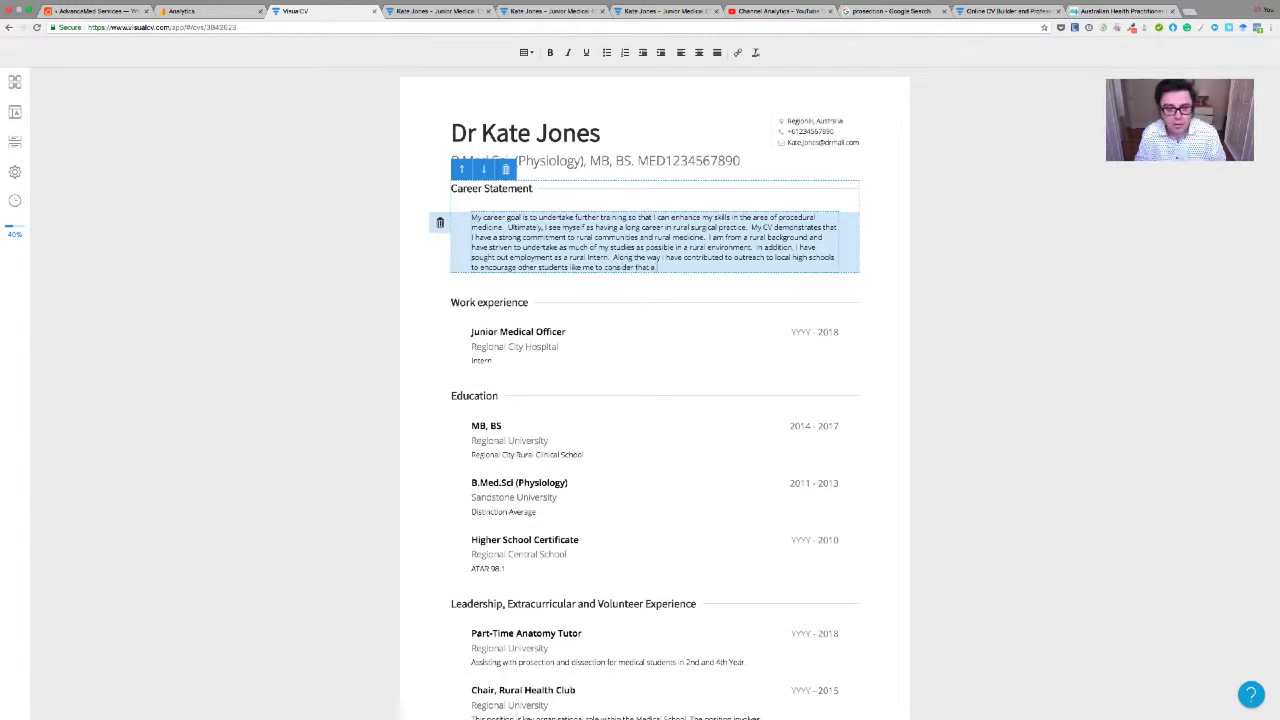
type("reer")
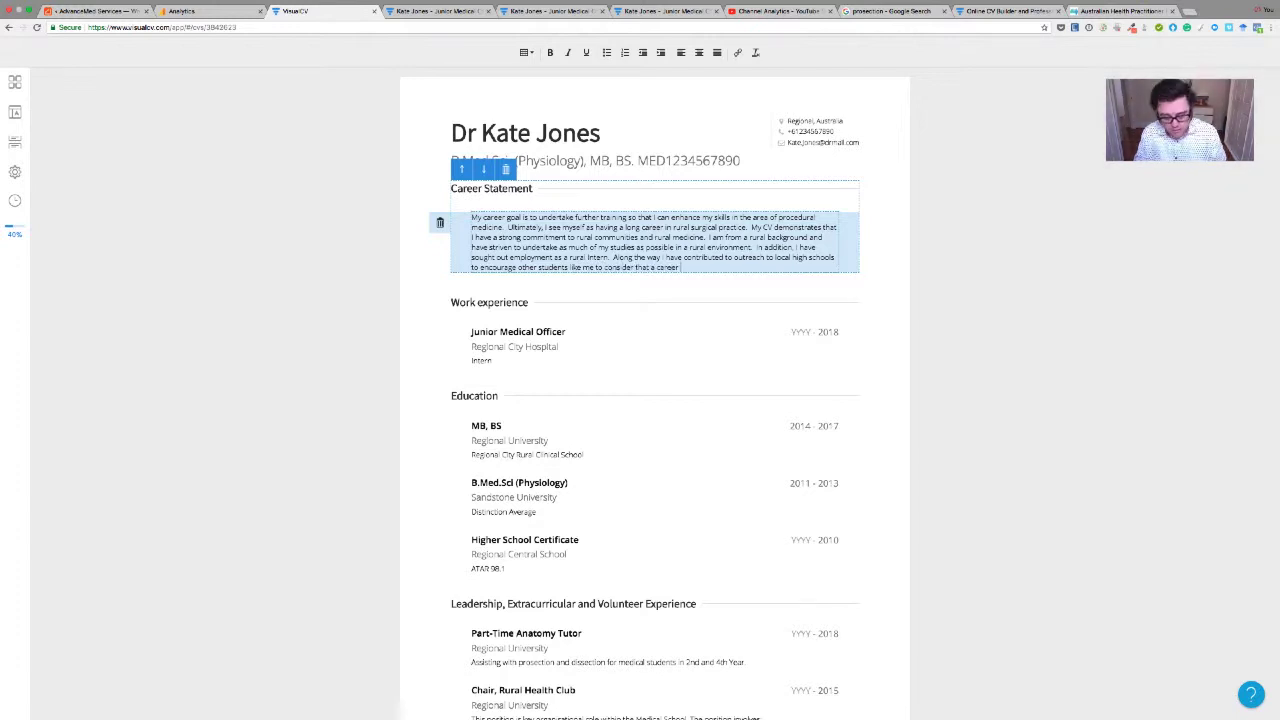
type(" in Medi")
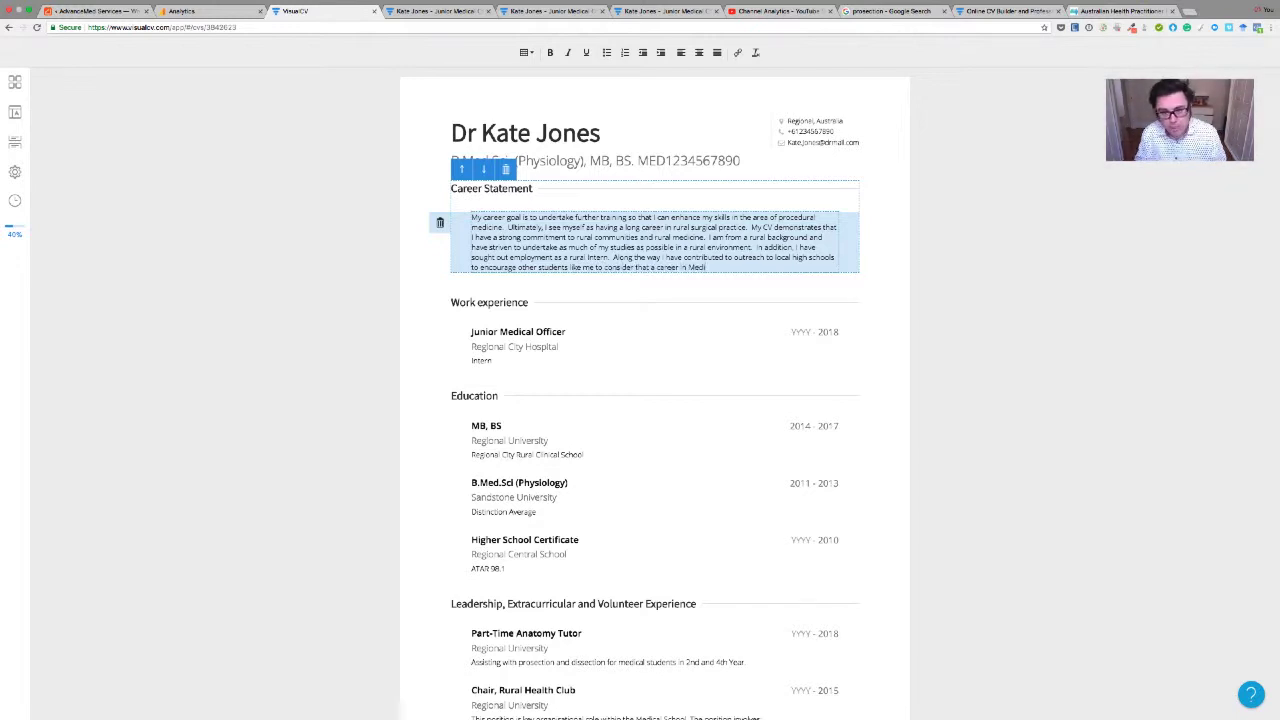
type("cine is possible, as wel")
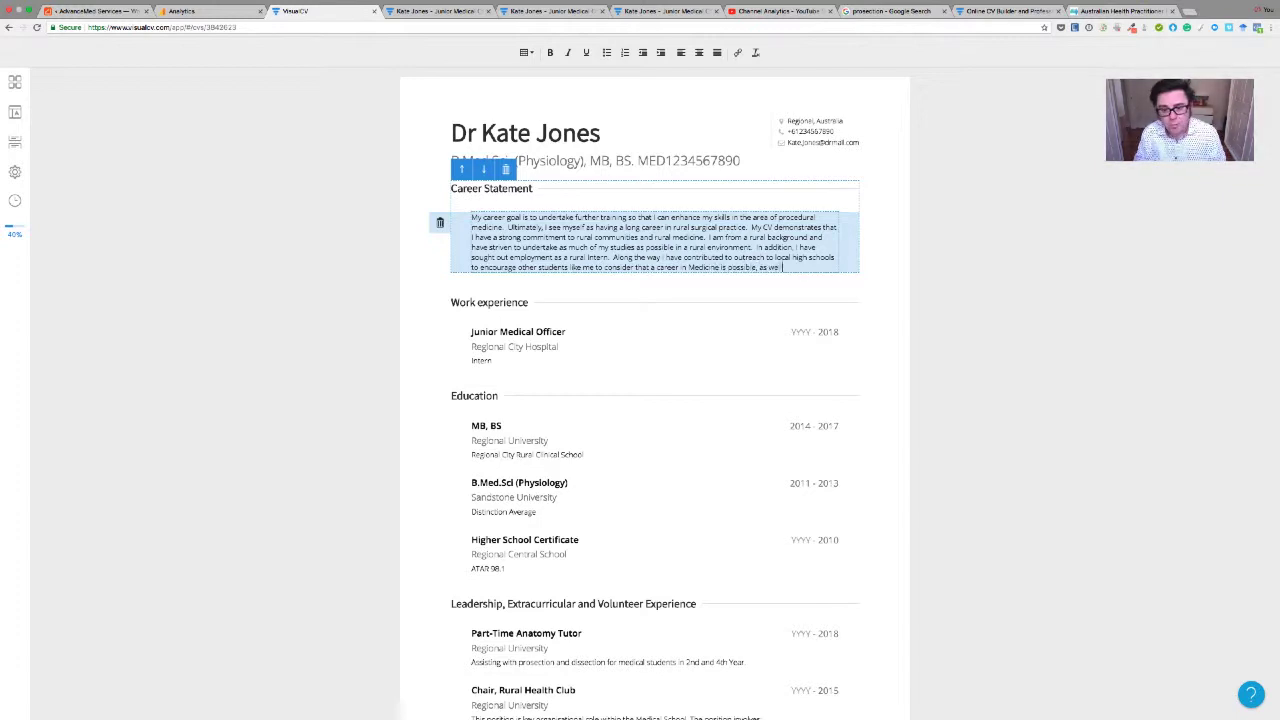
type("l as")
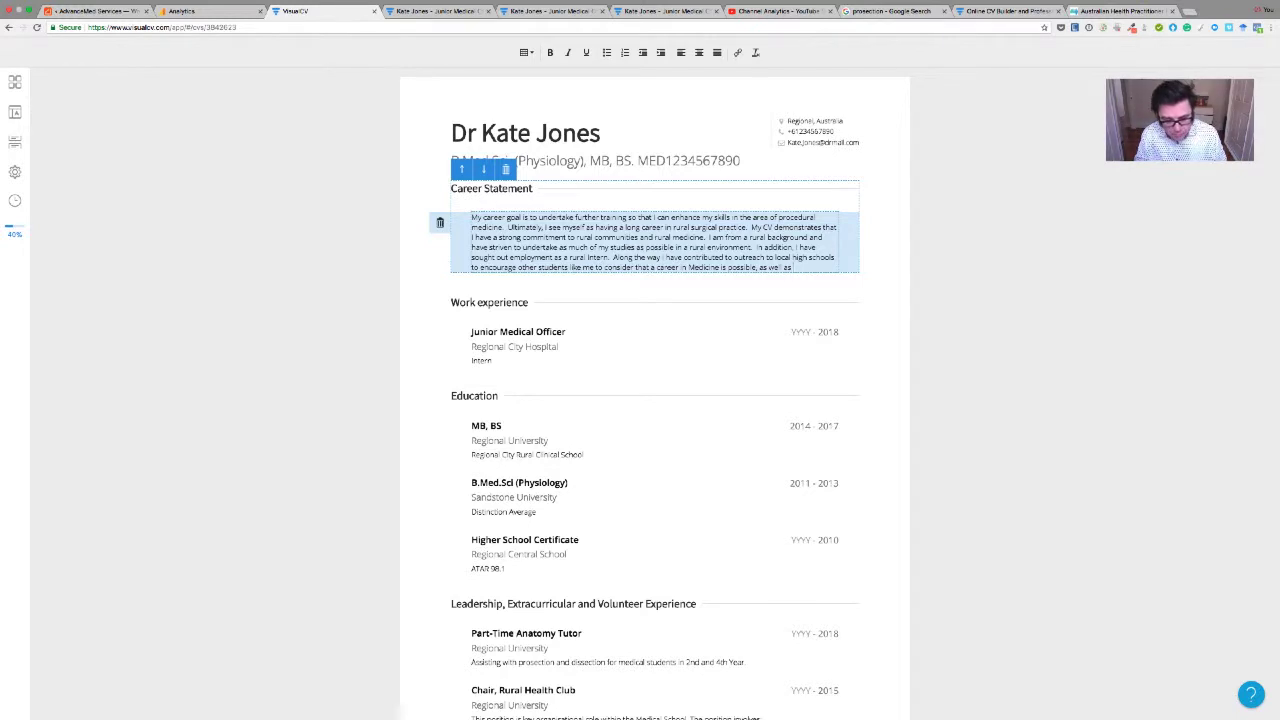
type(" taking on")
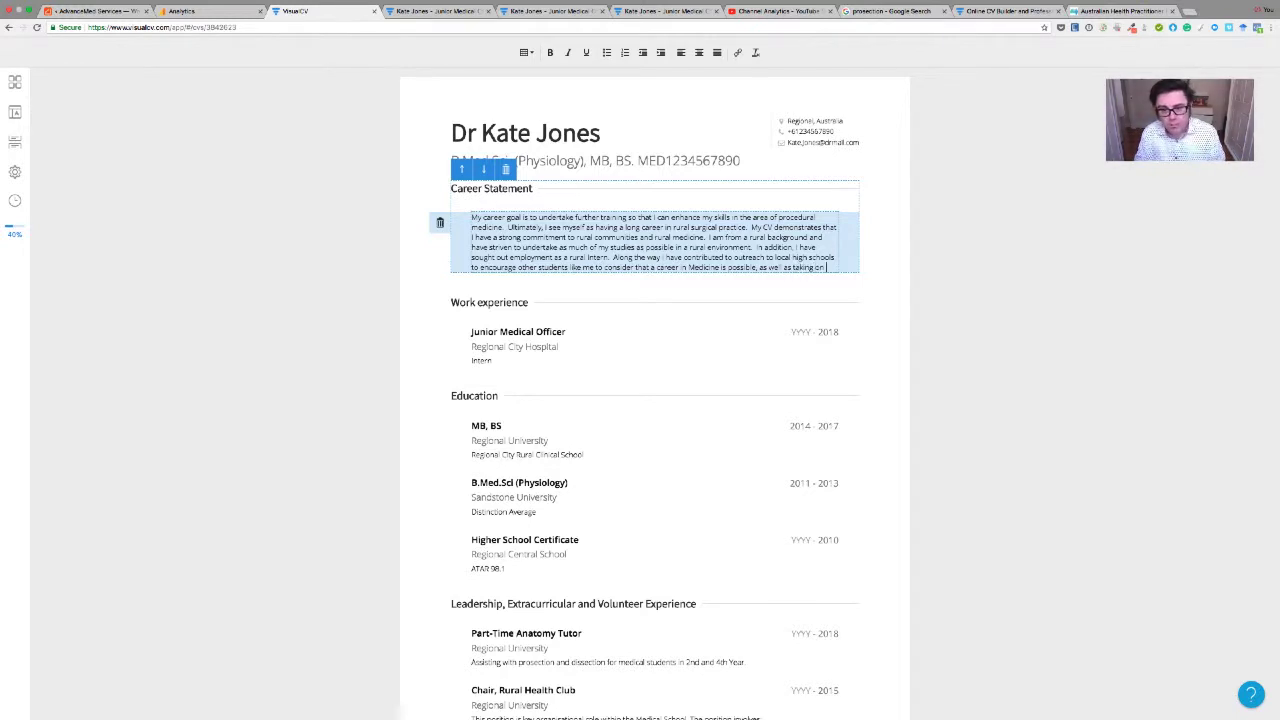
type(" advocacy")
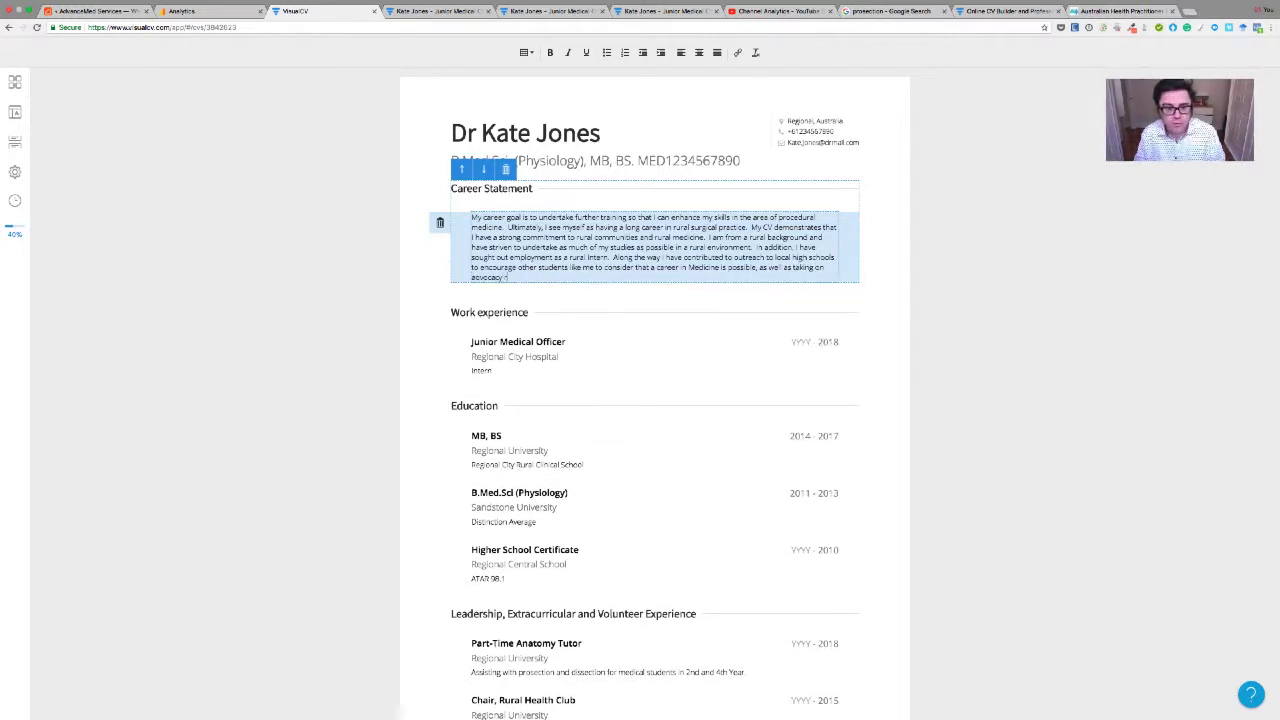
type(" foles and")
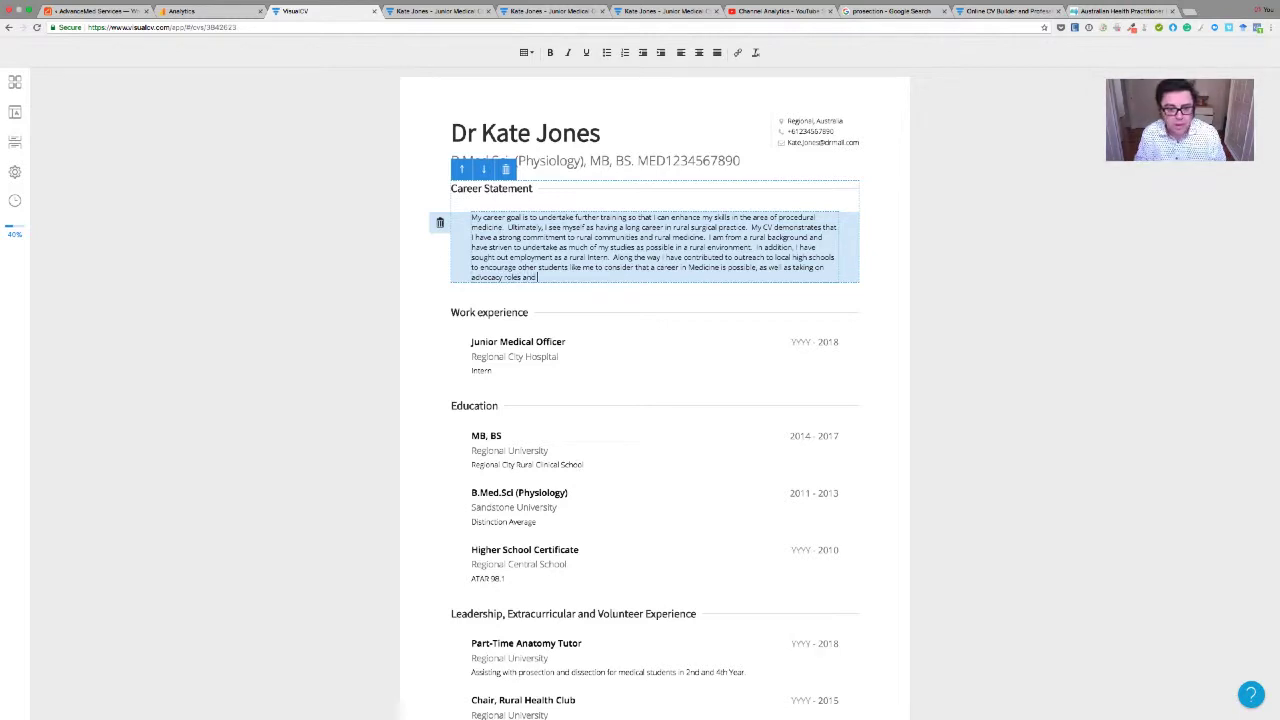
type(" undertaking")
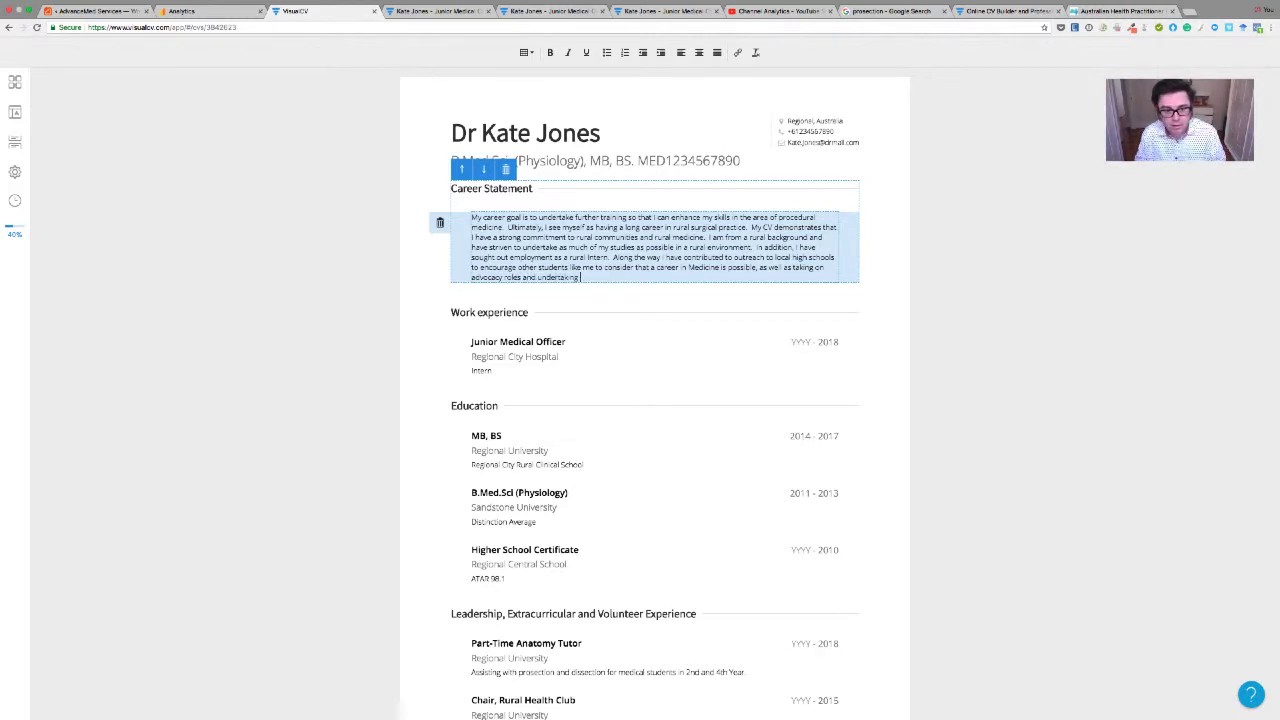
type(" research")
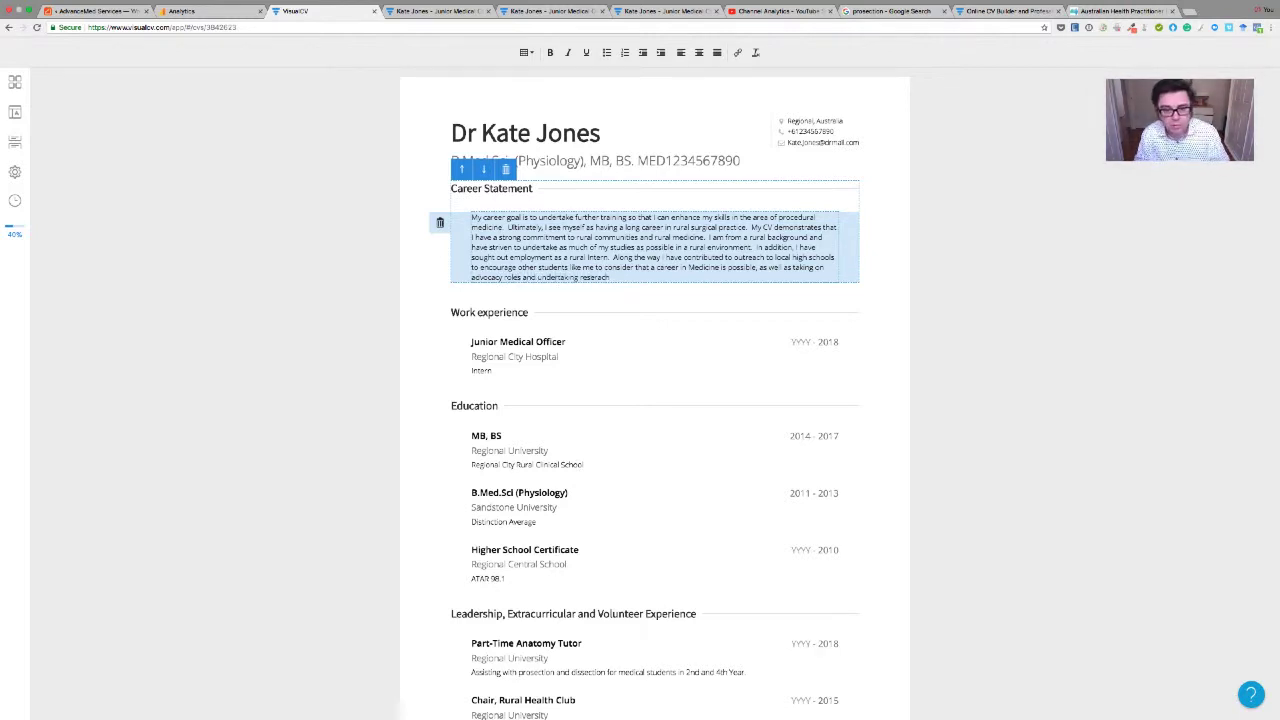
Insert 'for rural health' after 'advocacy roles' and finish the sentence on rural health research
left_click(524, 280)
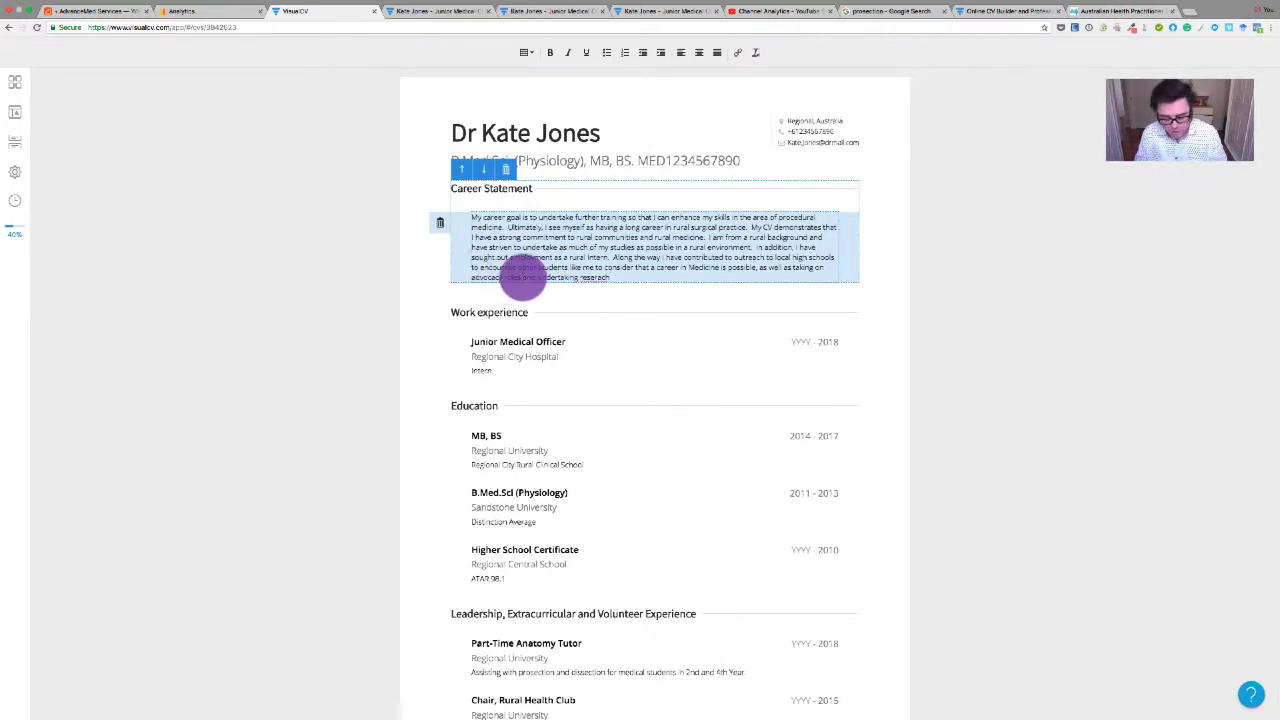
type("for rural health")
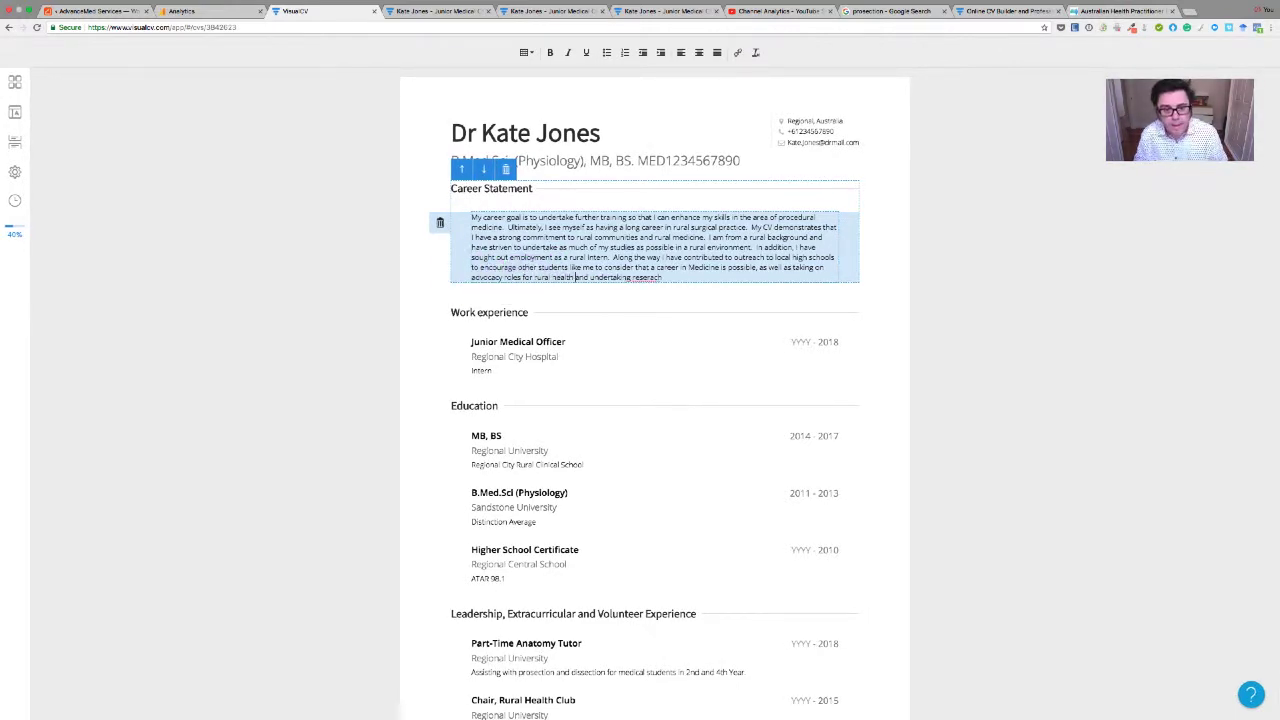
left_click(634, 271)
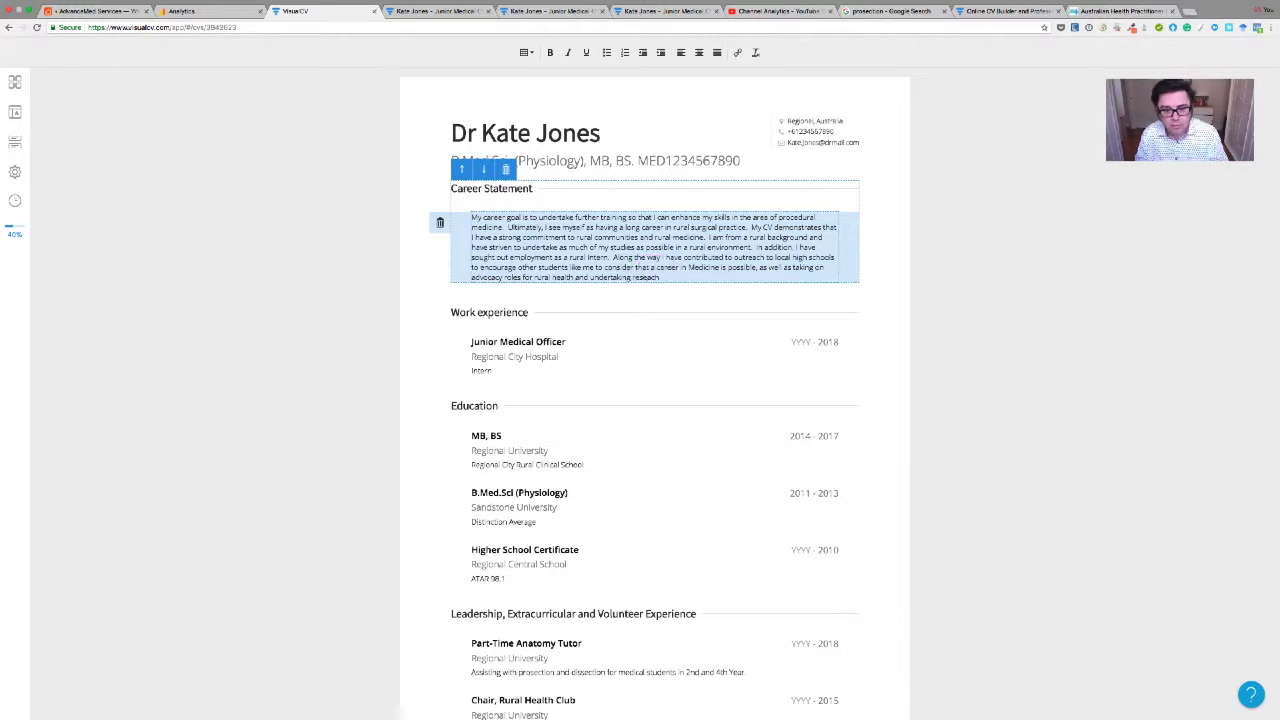
type("r")
type(" on rural health c")
type("opics.  In")
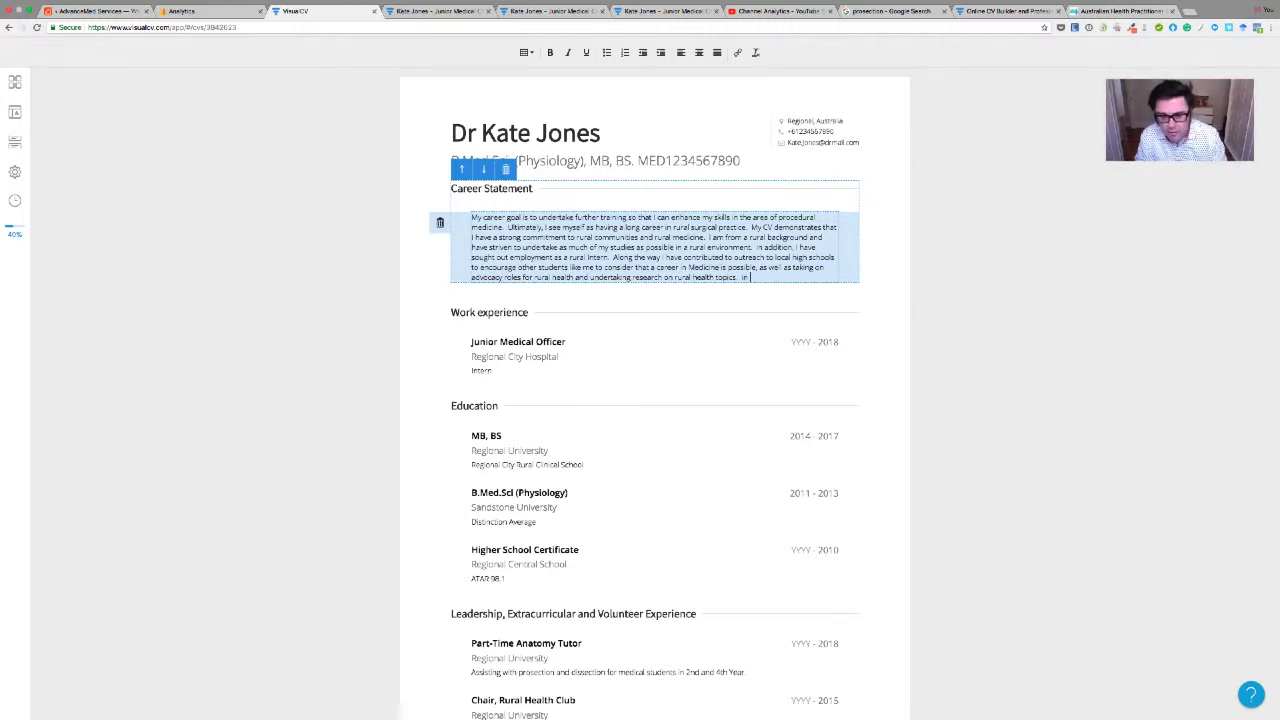
Add the procedural Medicine sentence on Intern time management, part-time Anatomy tutelage, and surgical research and publications
type("relation to proc")
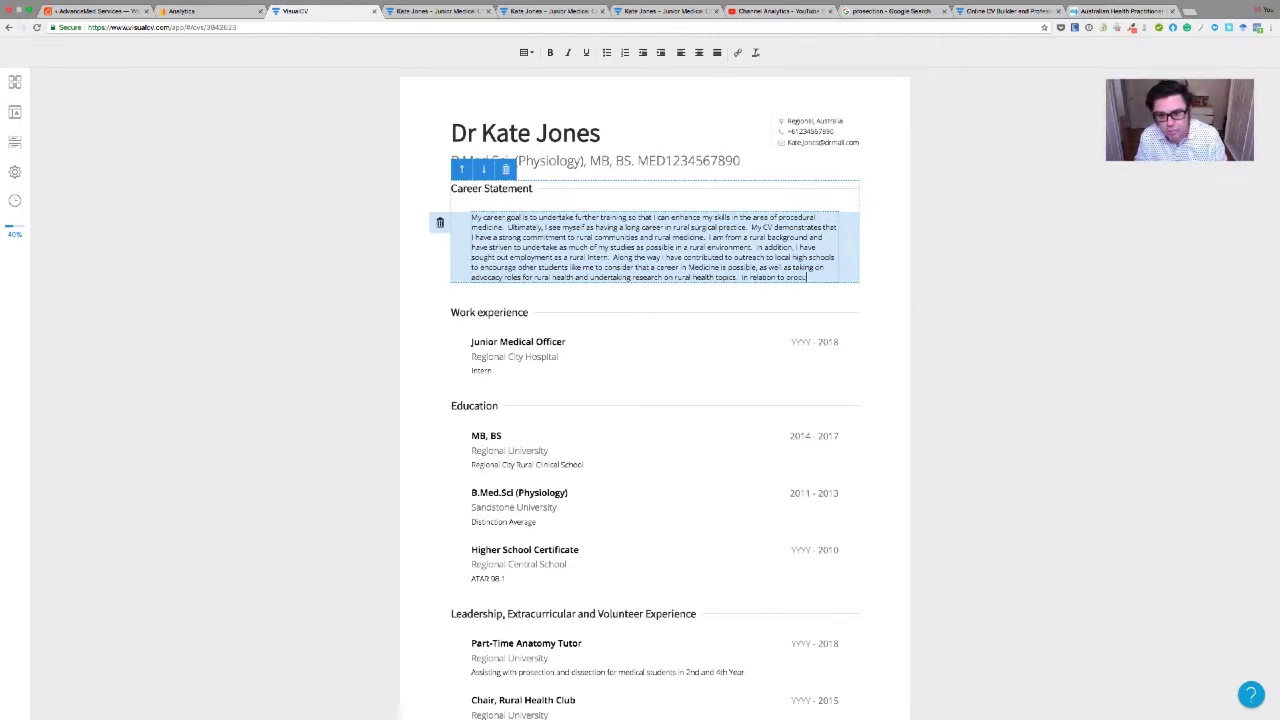
type("edural")
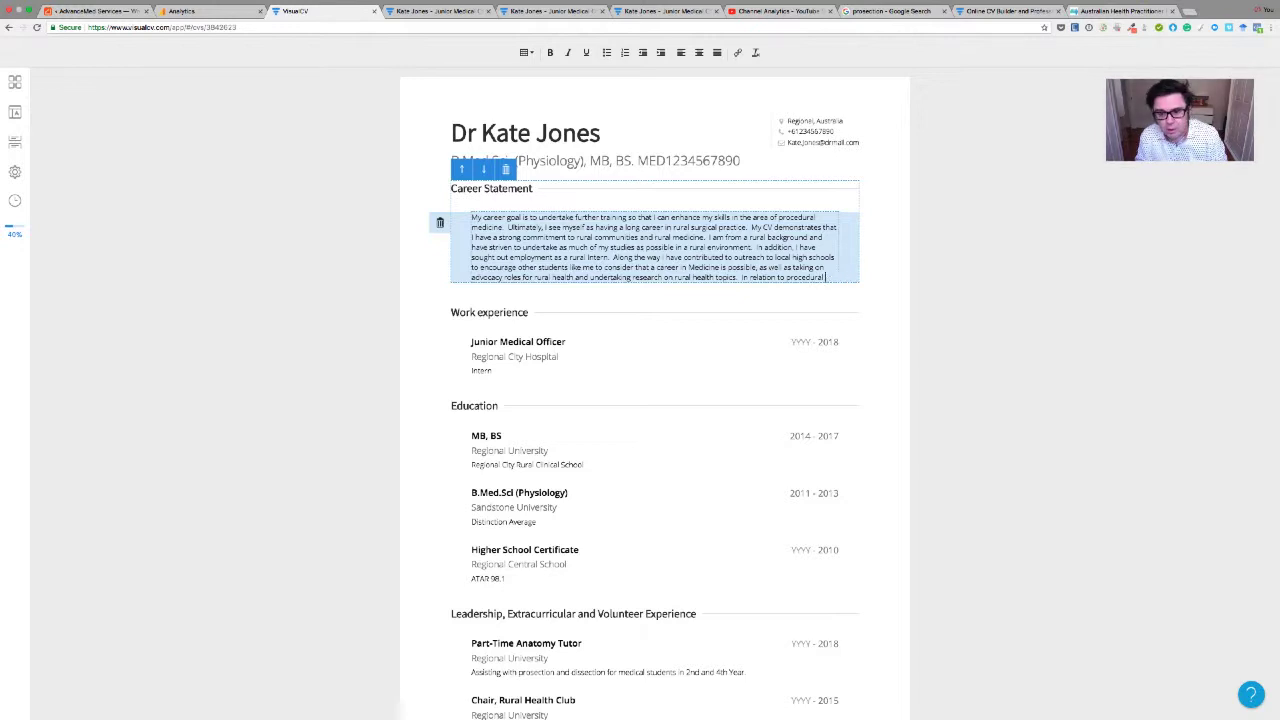
type(" Medicine")
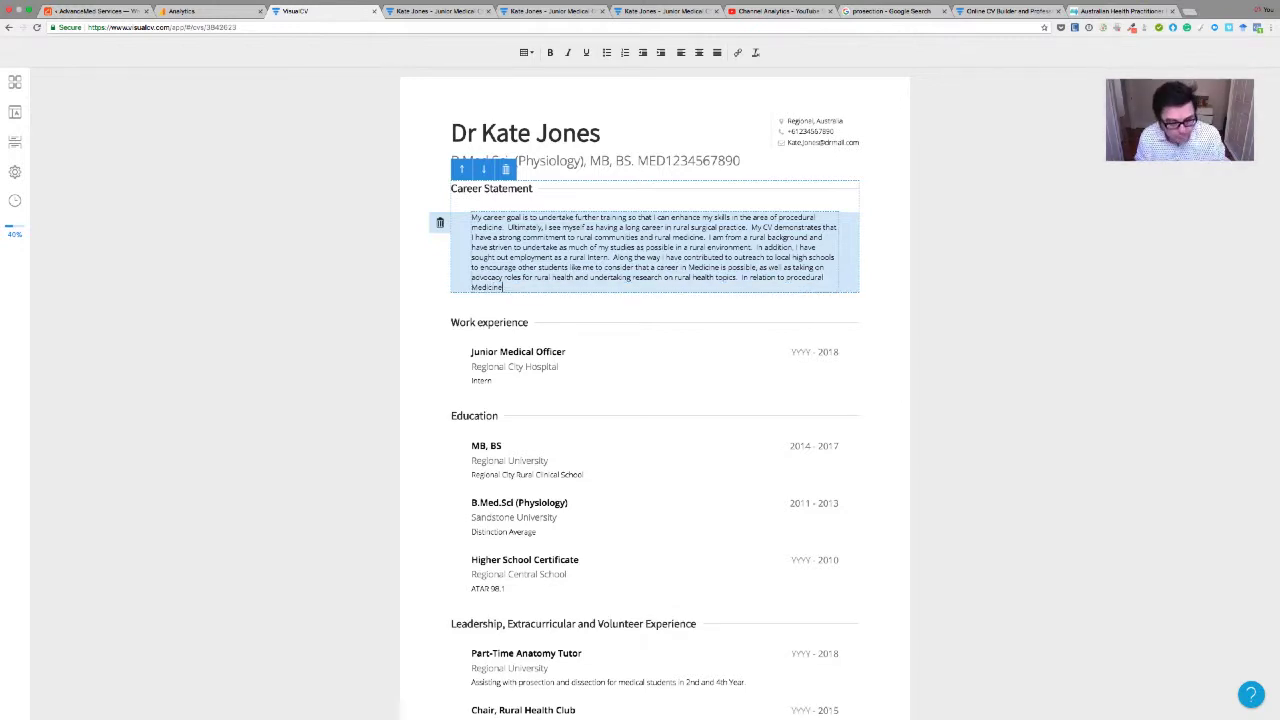
type(", I have")
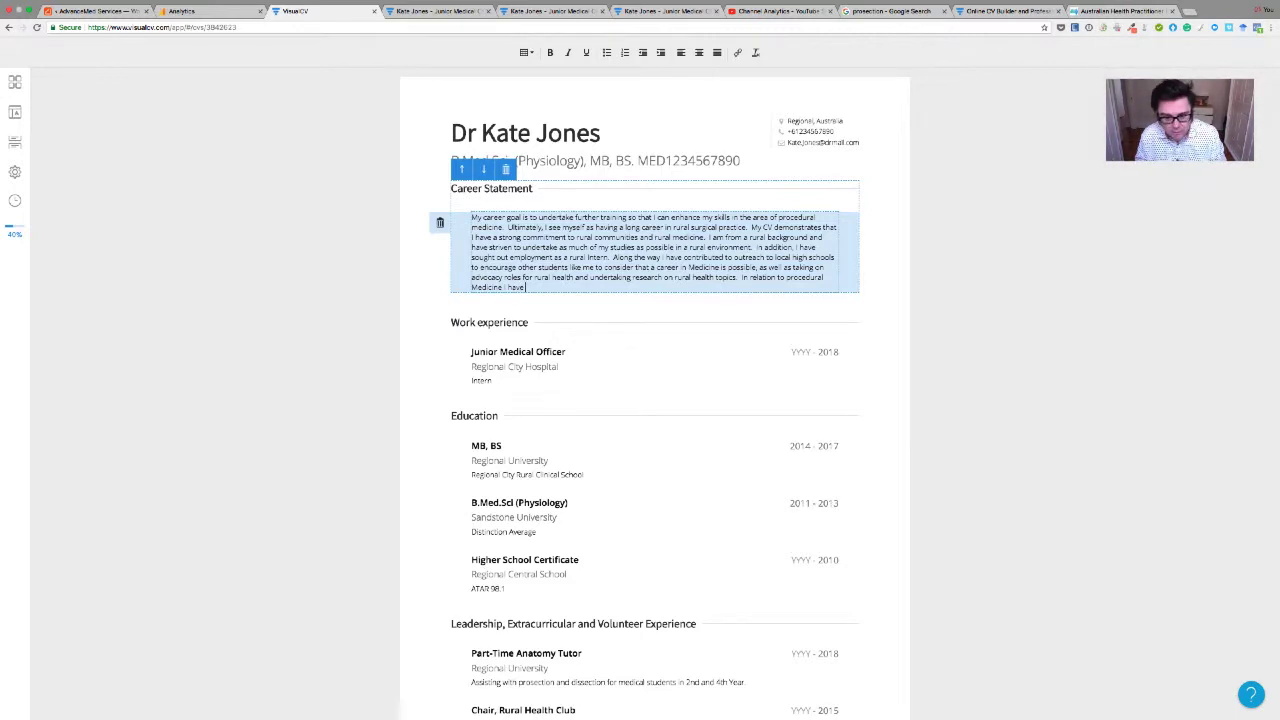
type(" been able to manage")
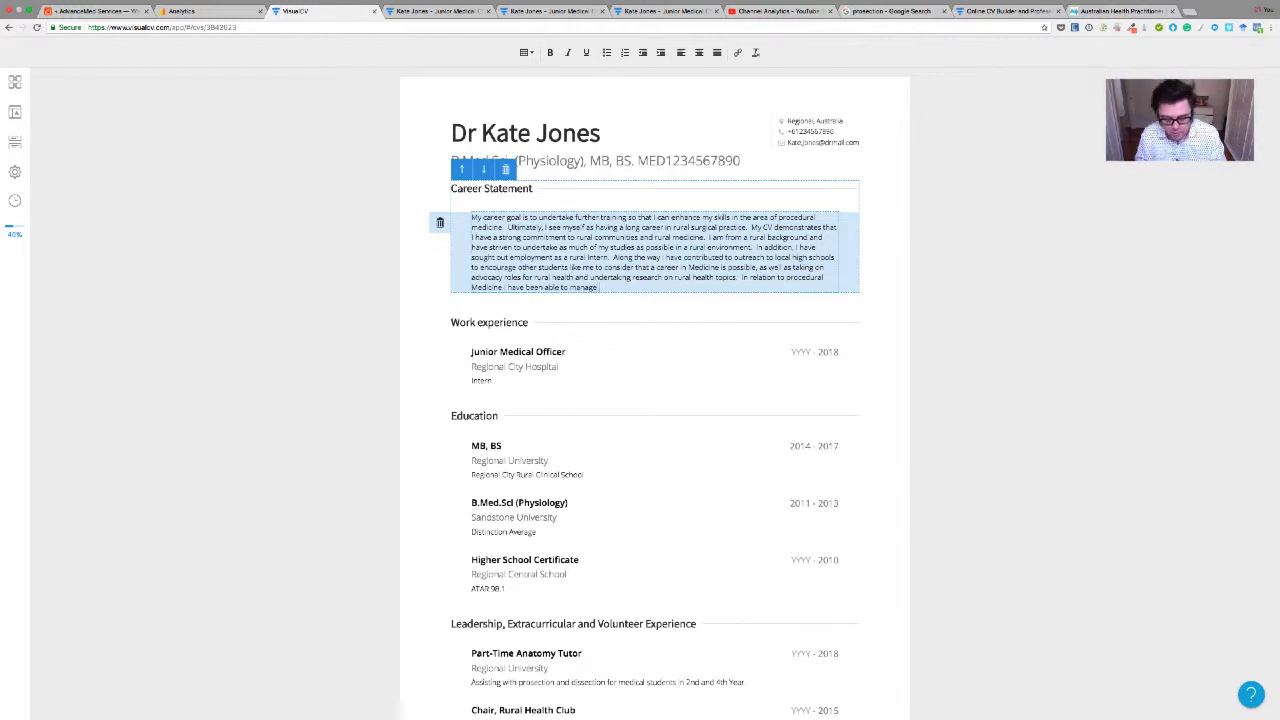
type(" my time as an Intern so that I can also provide partit-time tutela")
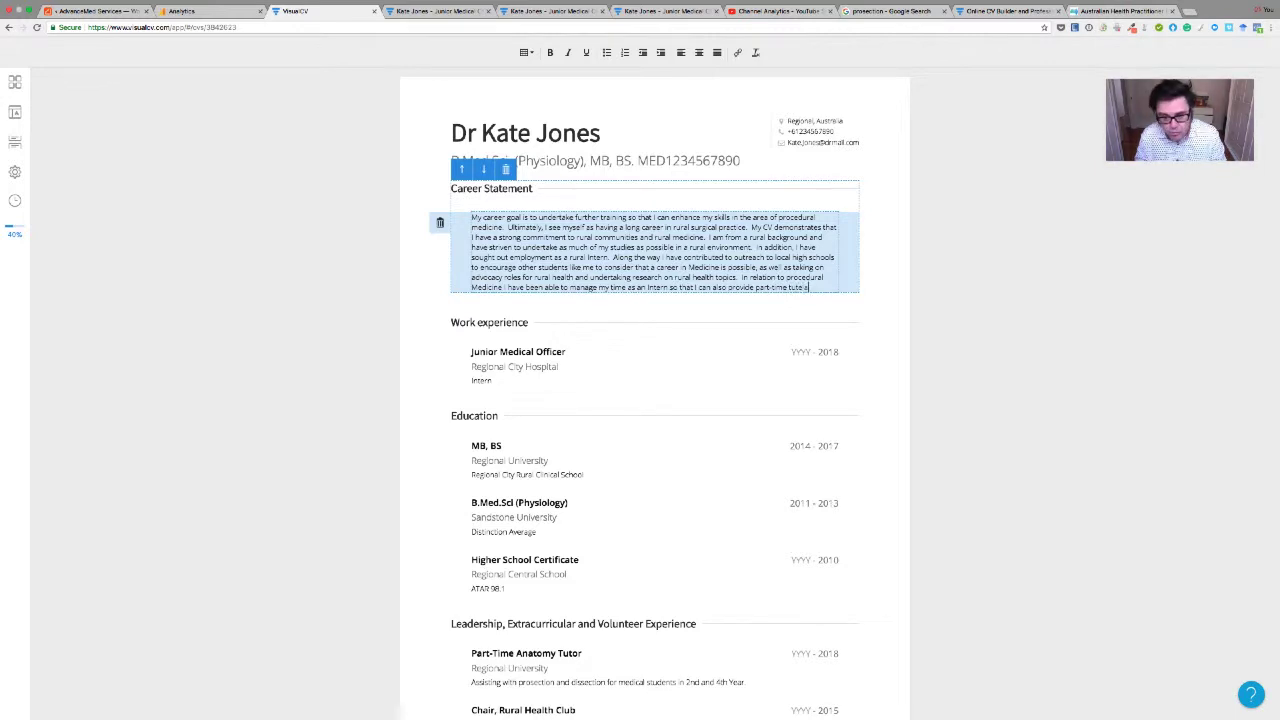
type("ge to medical")
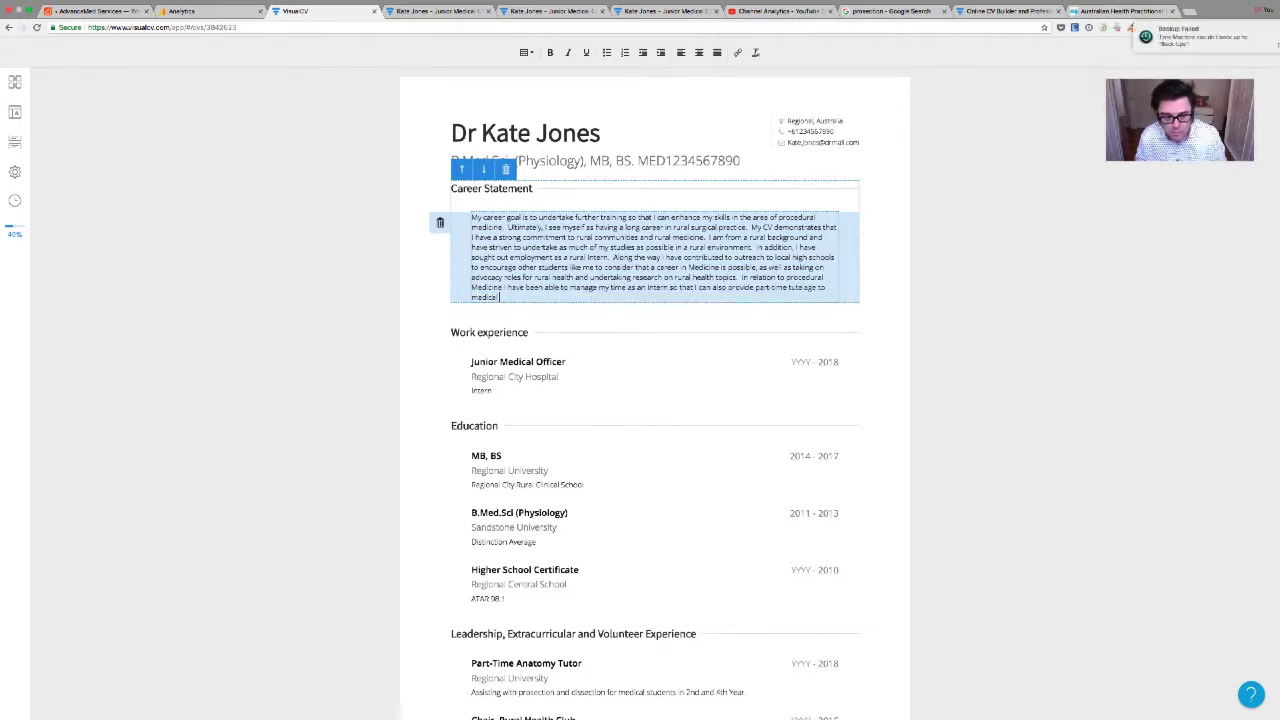
type(" students in Anatomy")
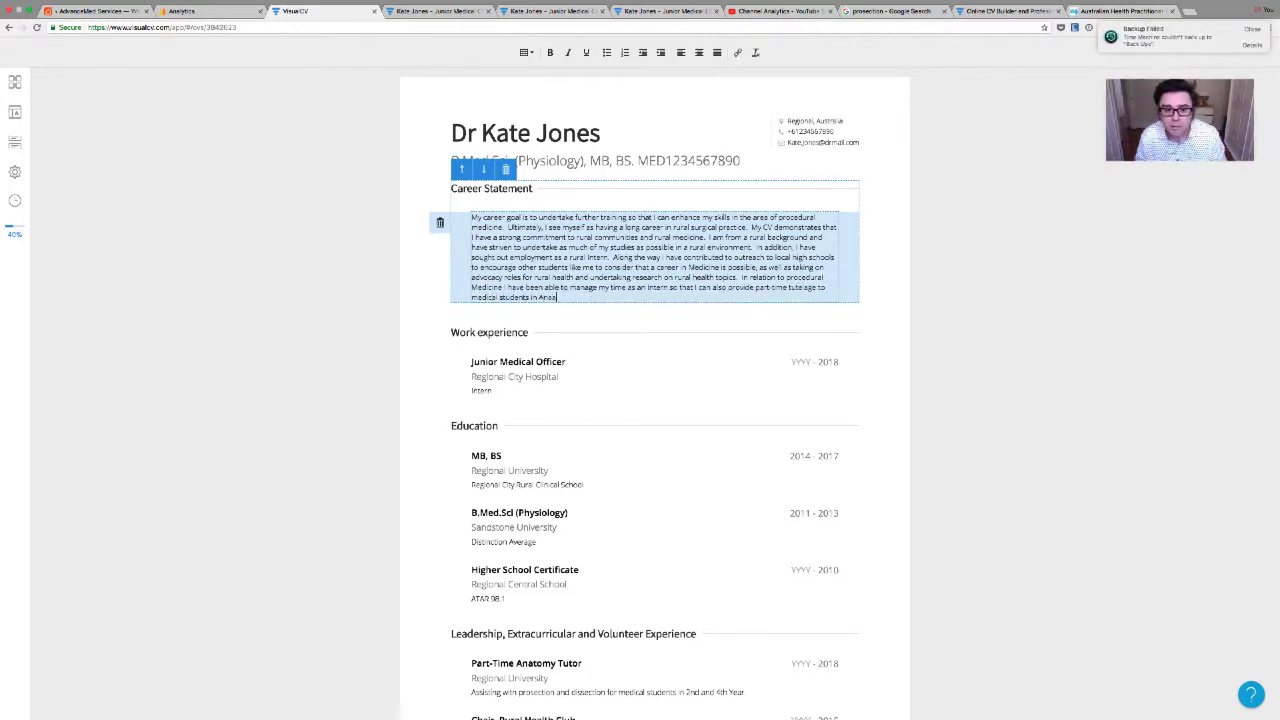
key("BackSpace")
key("BackSpace")
key("BackSpace")
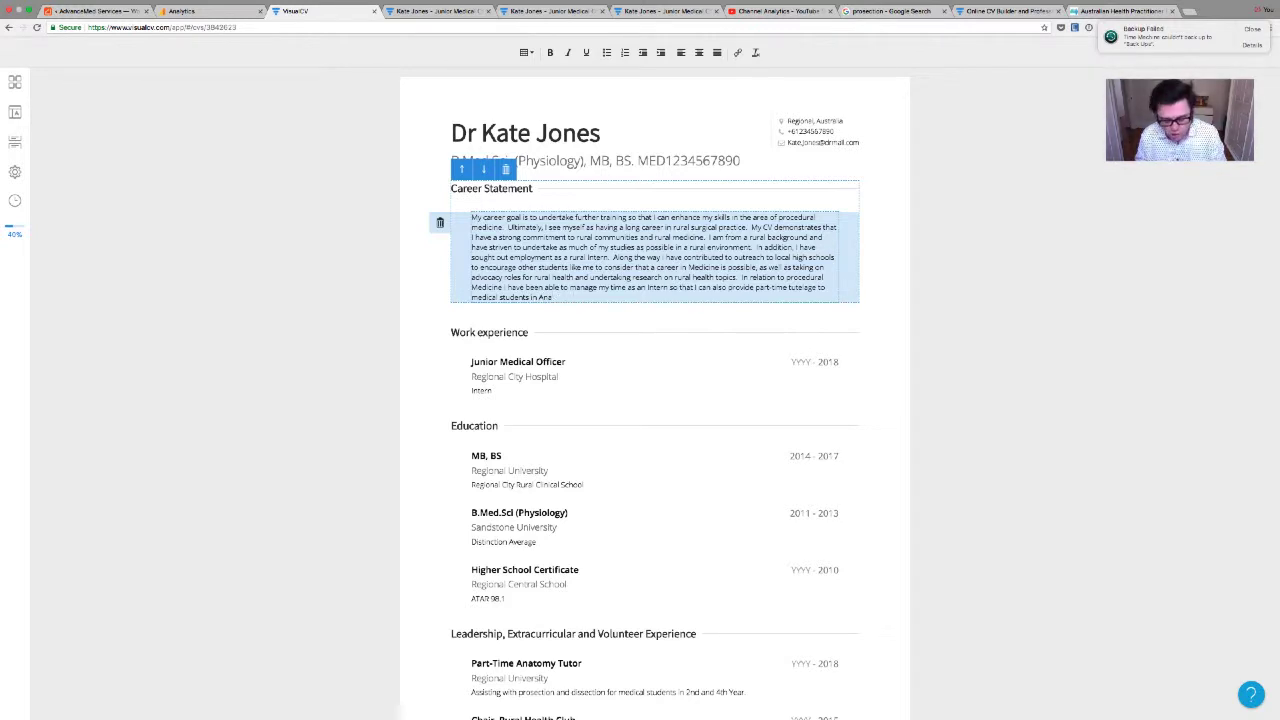
type("tomy.")
key("BackSpace")
type("as well as publicat")
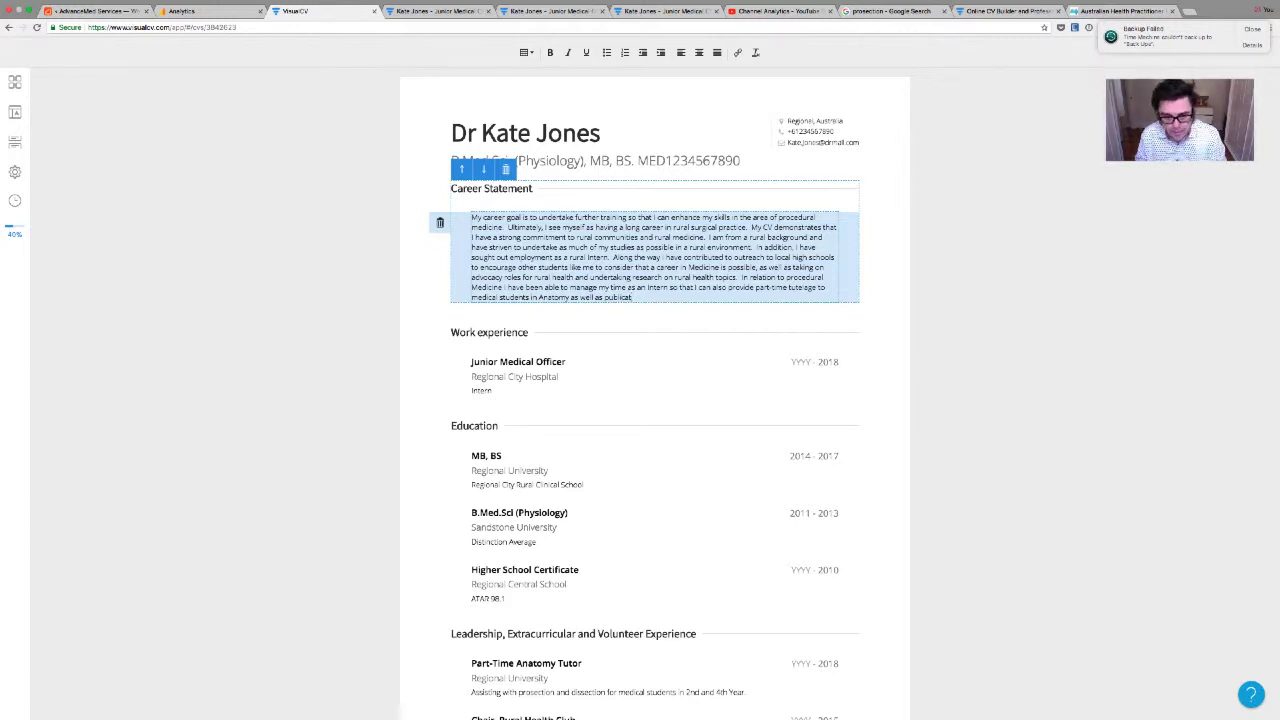
type("ions")
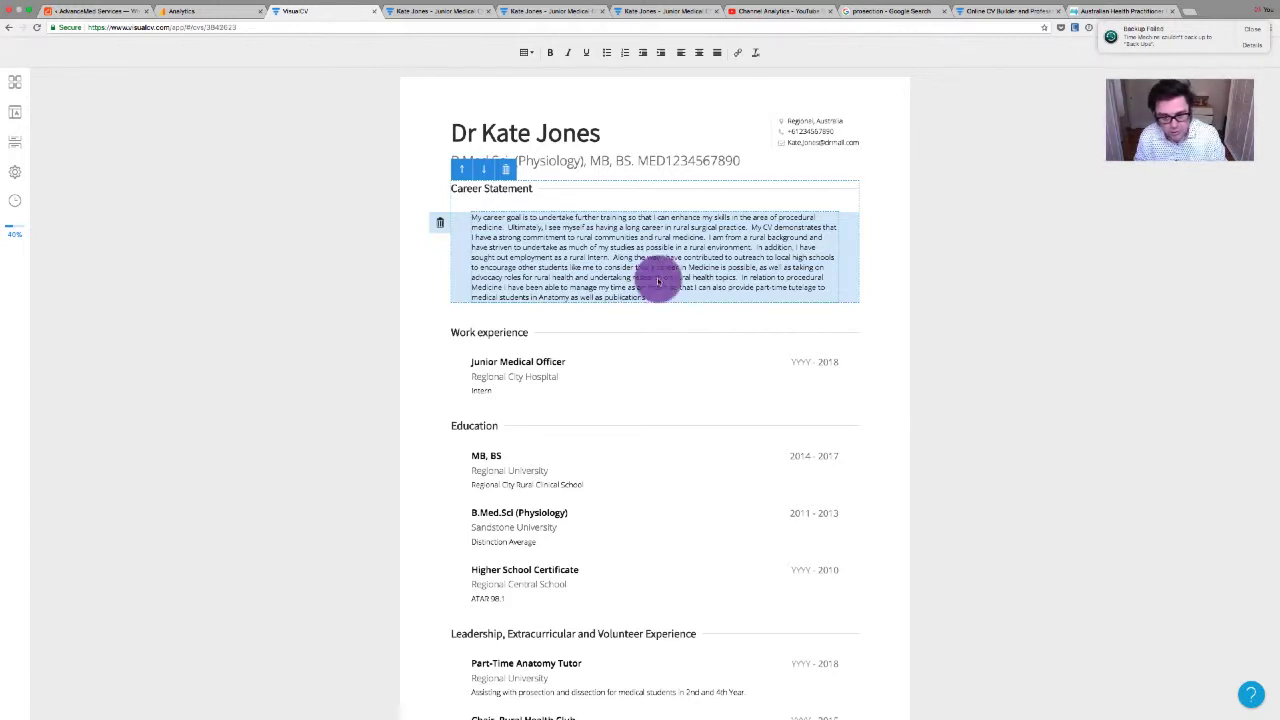
type("research and")
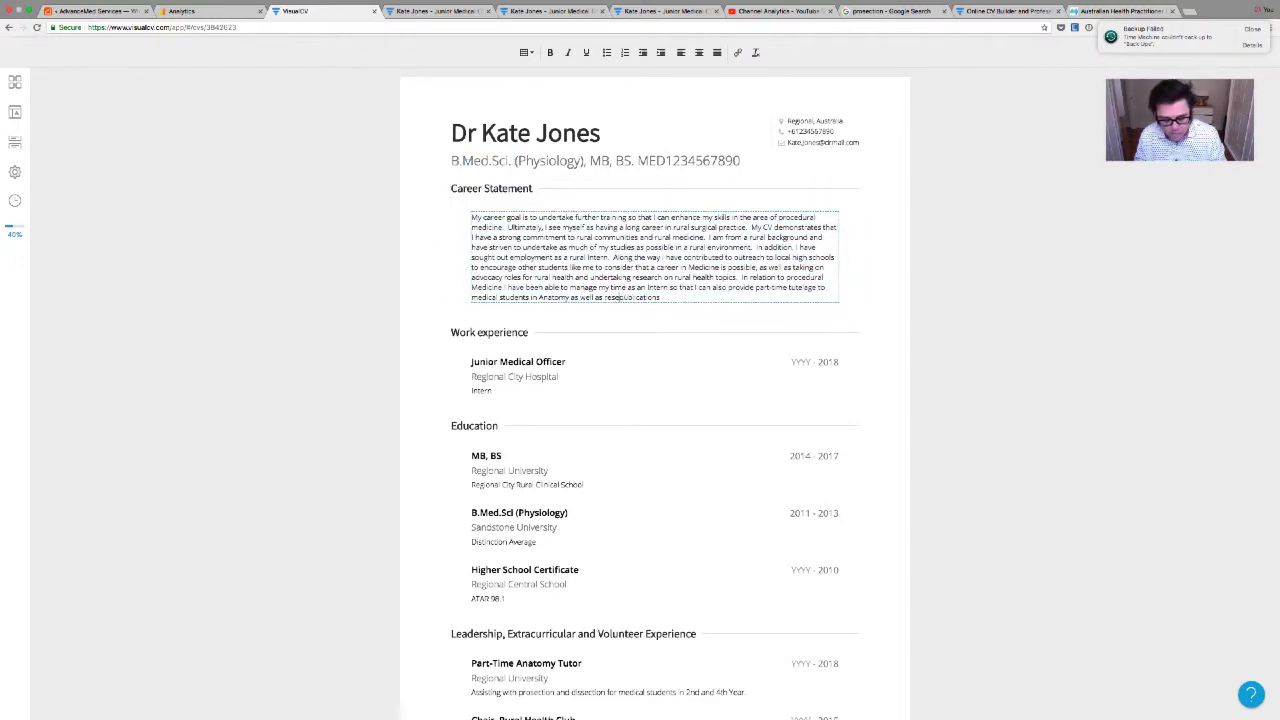
left_click(692, 297)
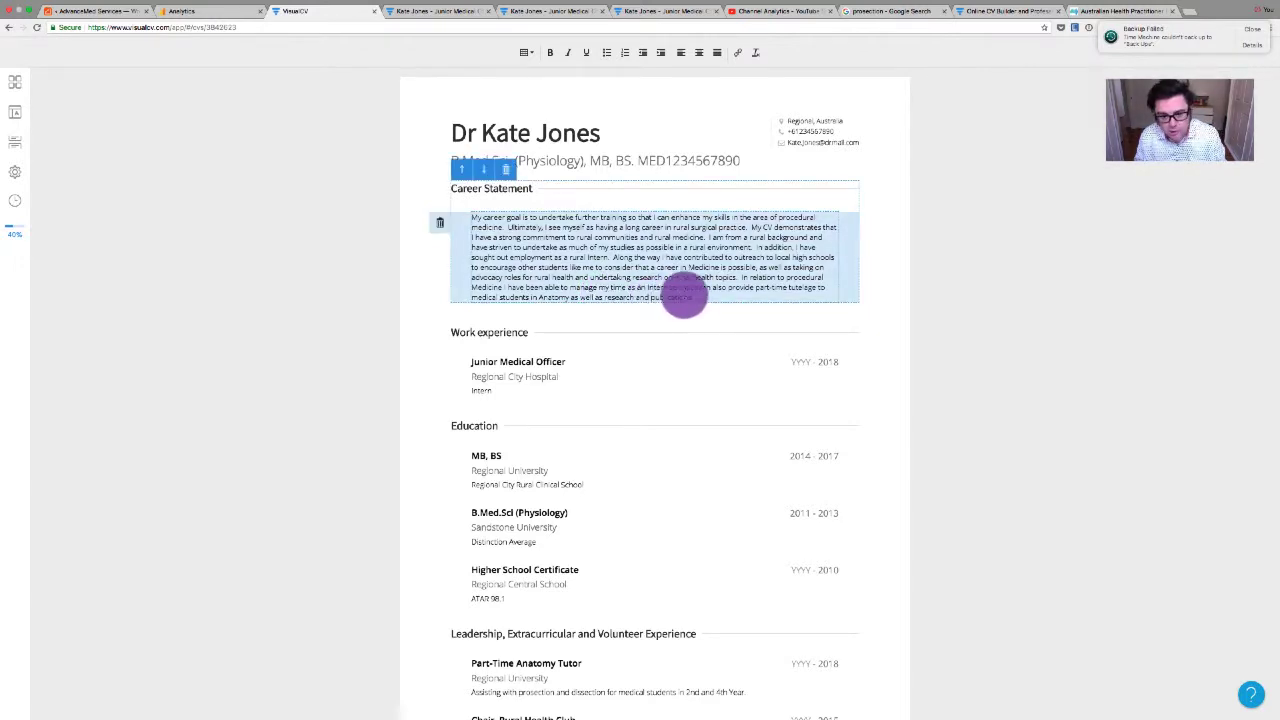
type("in relation to surgery.  I have also sough")
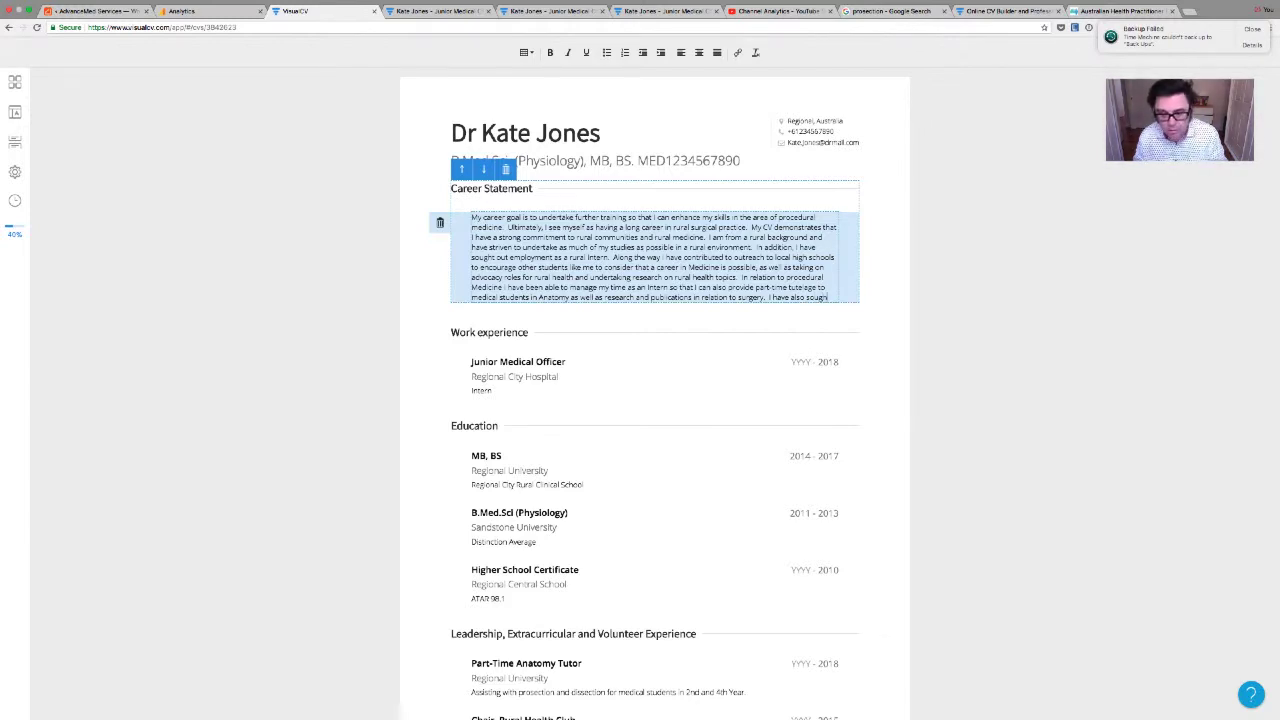
Begin the mentoring sentence naming a local doctor from Surgical Education
type("out.")
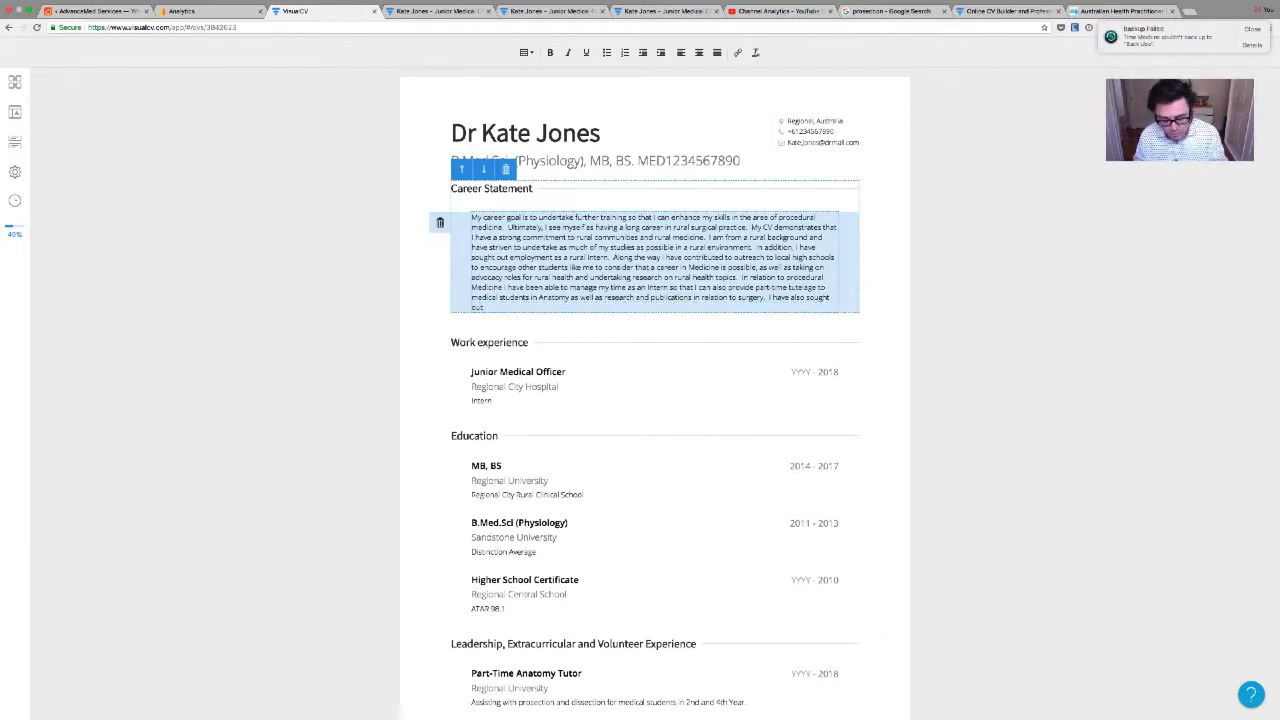
type("om Dr")
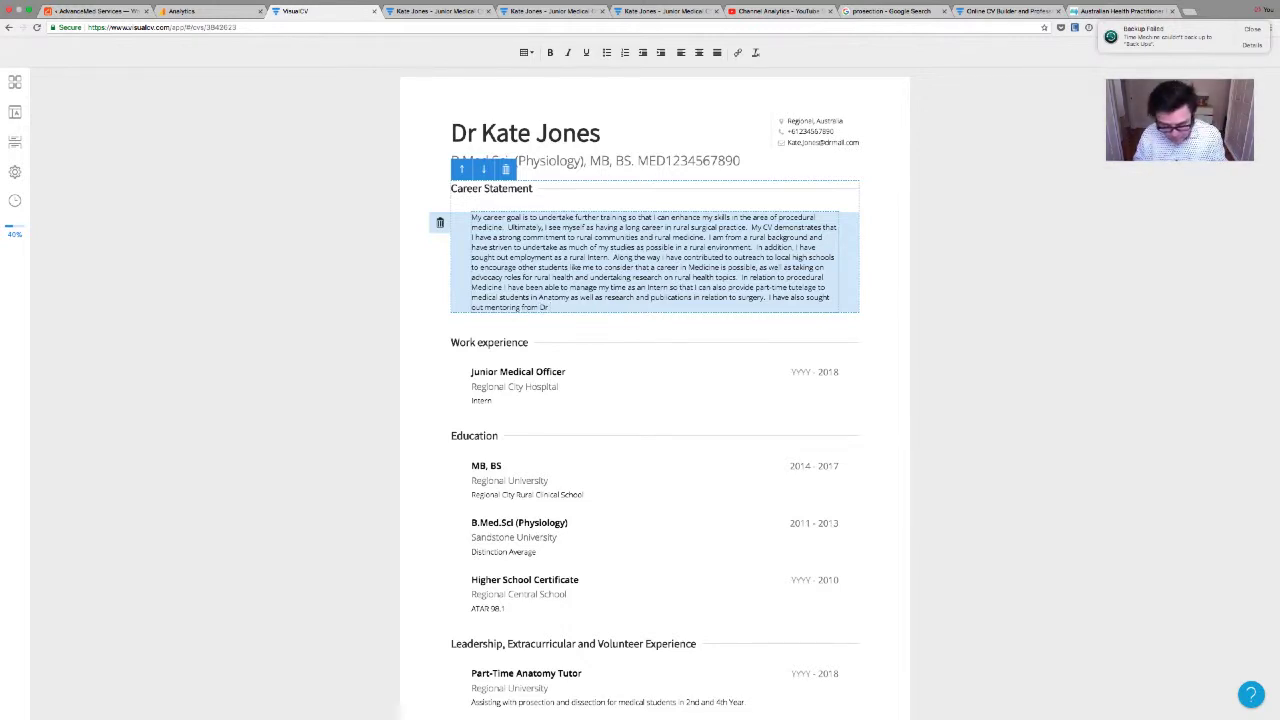
type(" Mc")
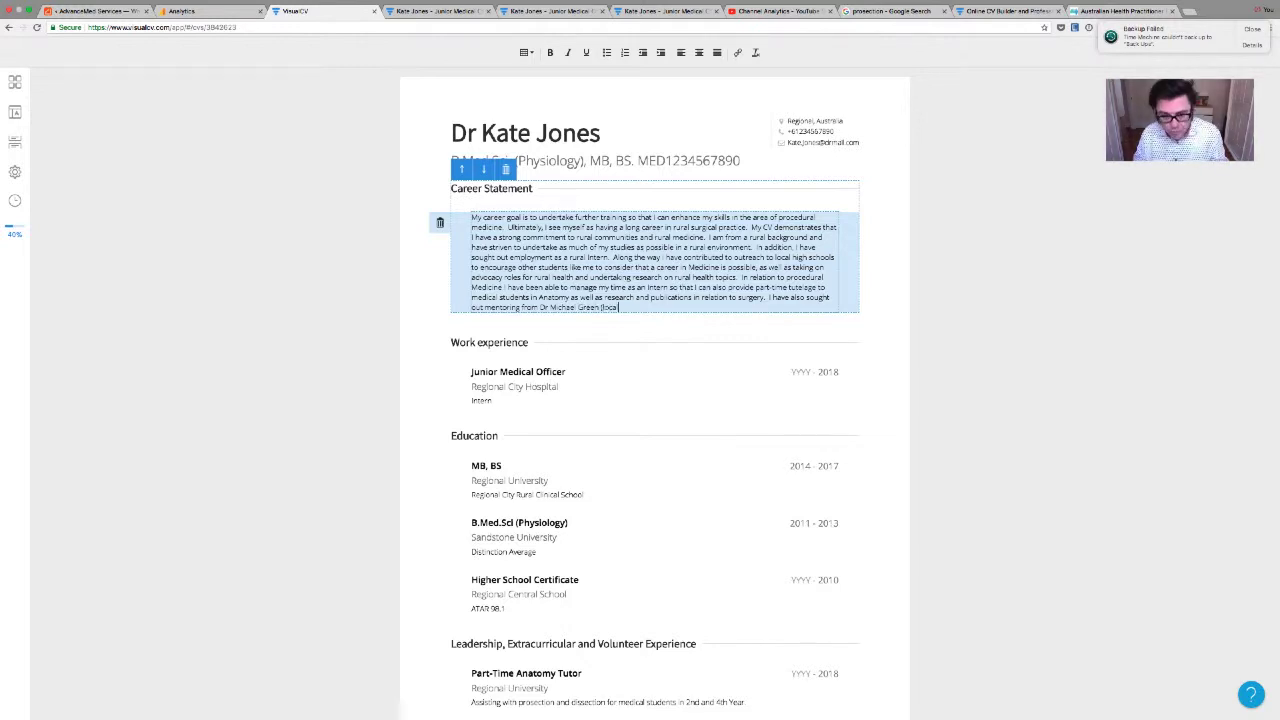
type(" S")
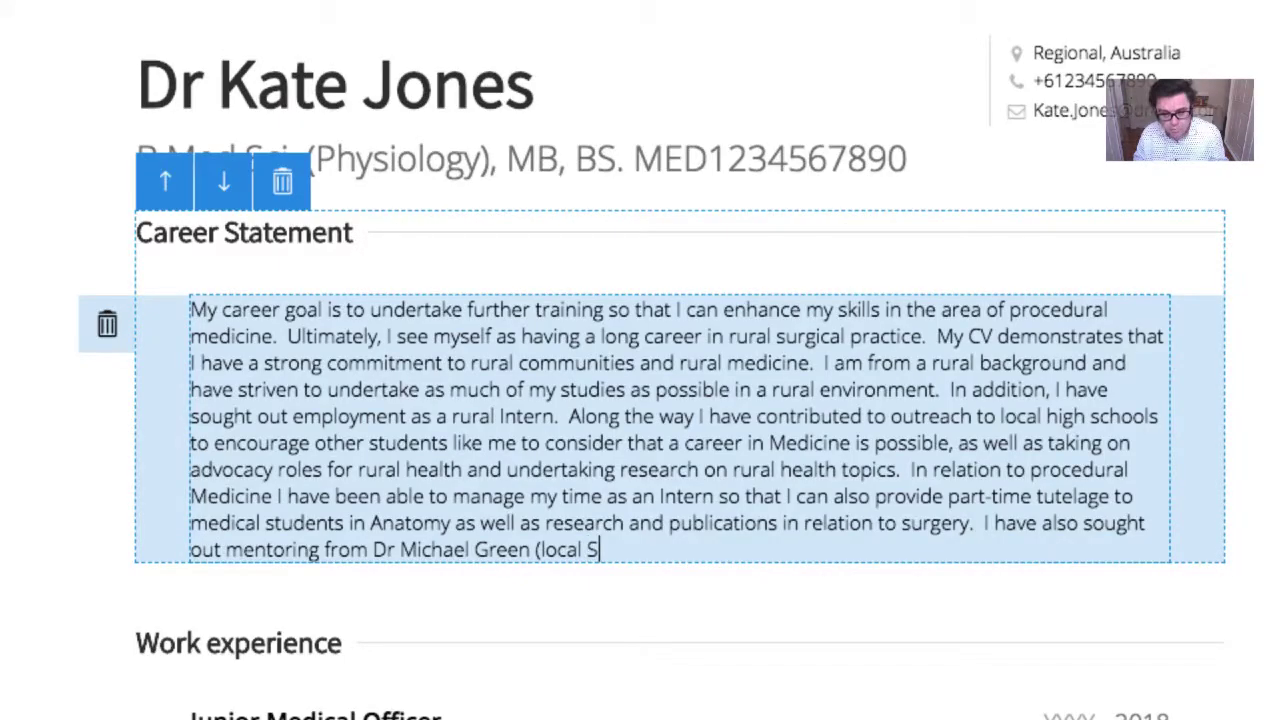
type("urgiaal Edc")
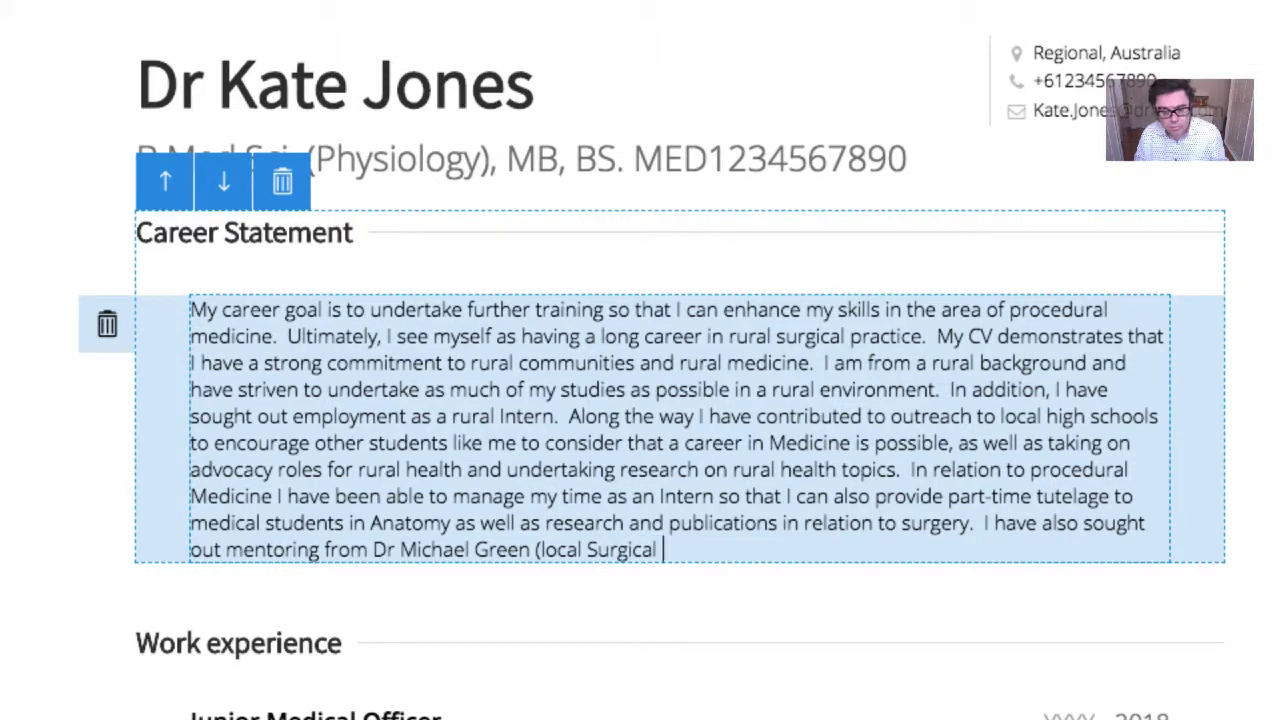
Complete 'Education supervisor) who has guided me in completing some of the JDOCs' curriculum text
key("BackSpace")
type("ucation")
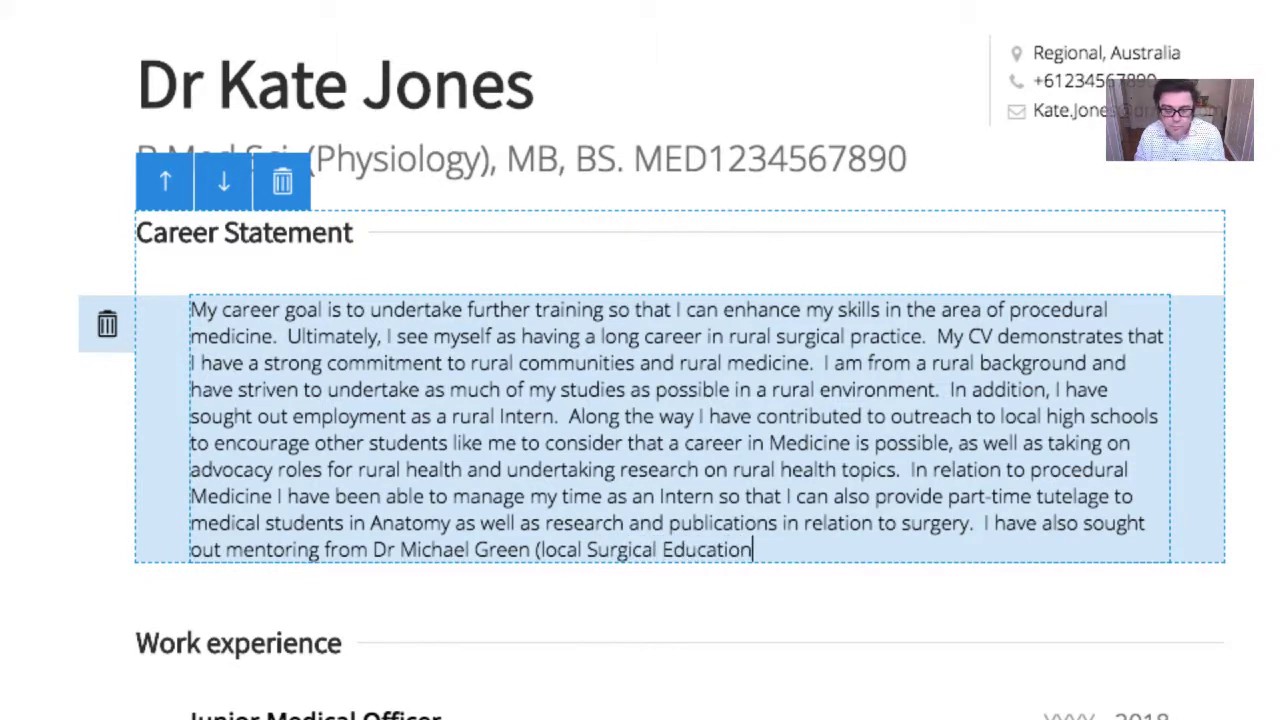
type(" supervisor)")
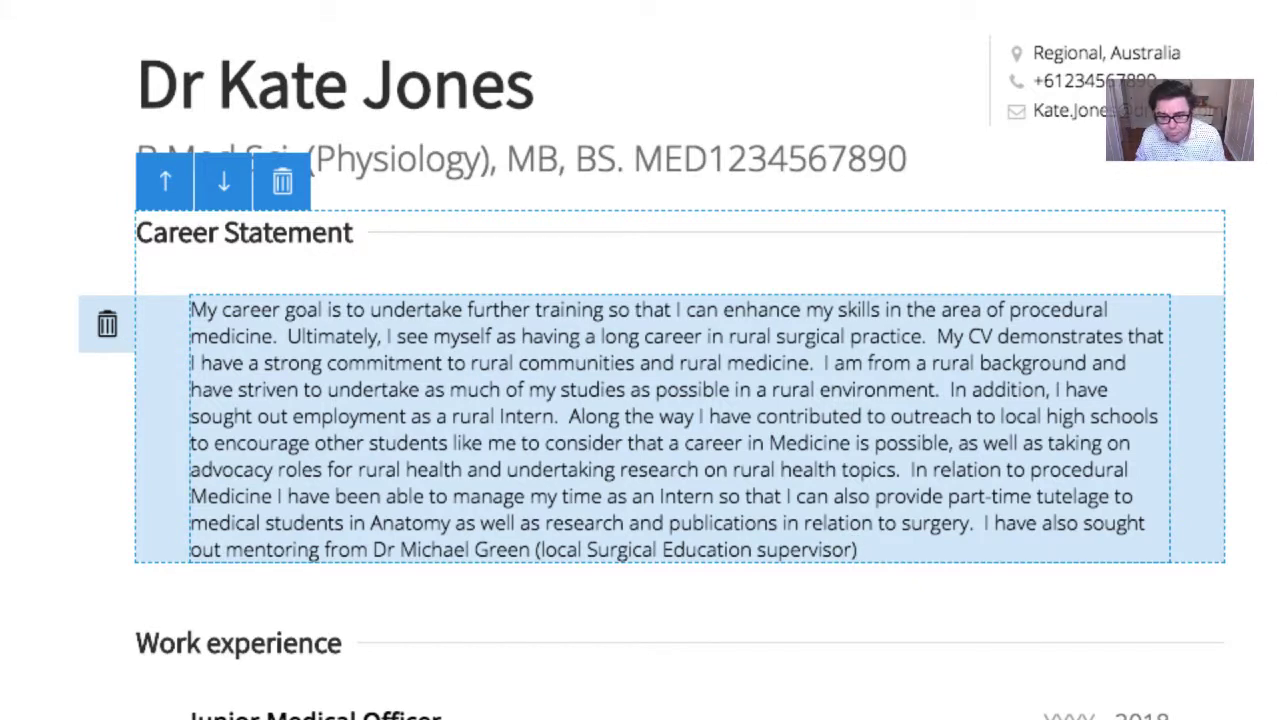
type(" who ")
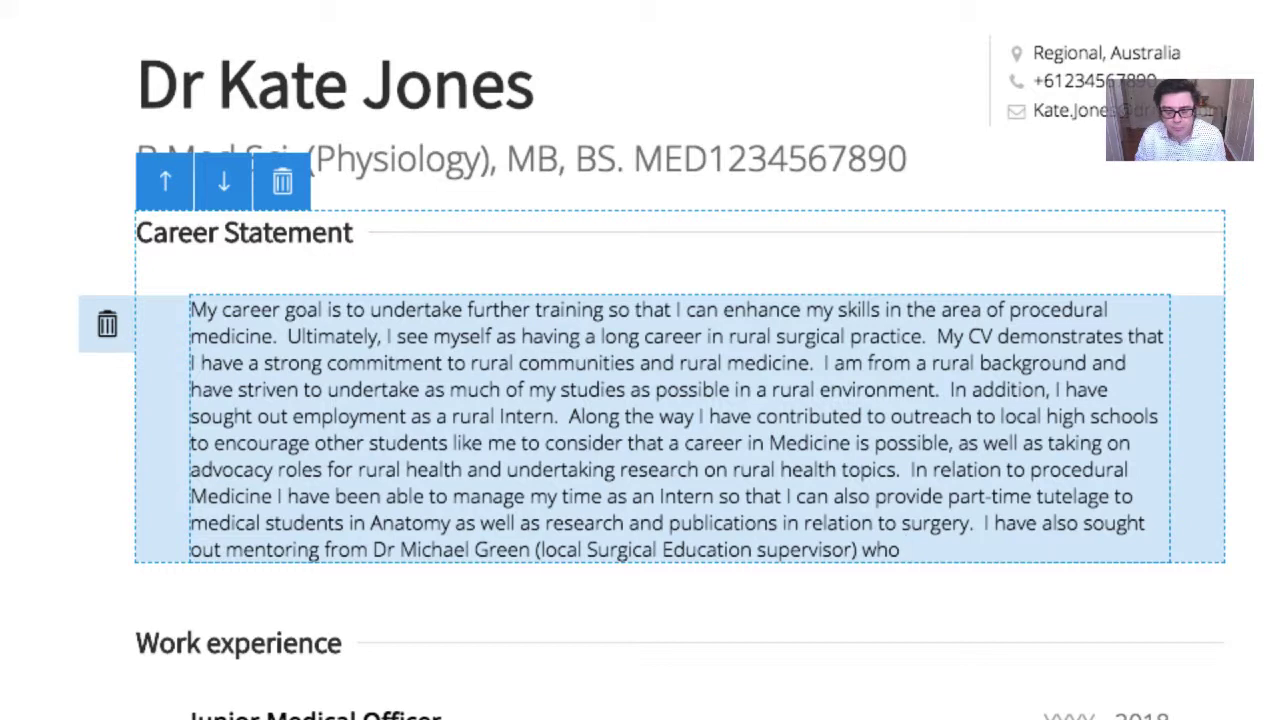
type("has ")
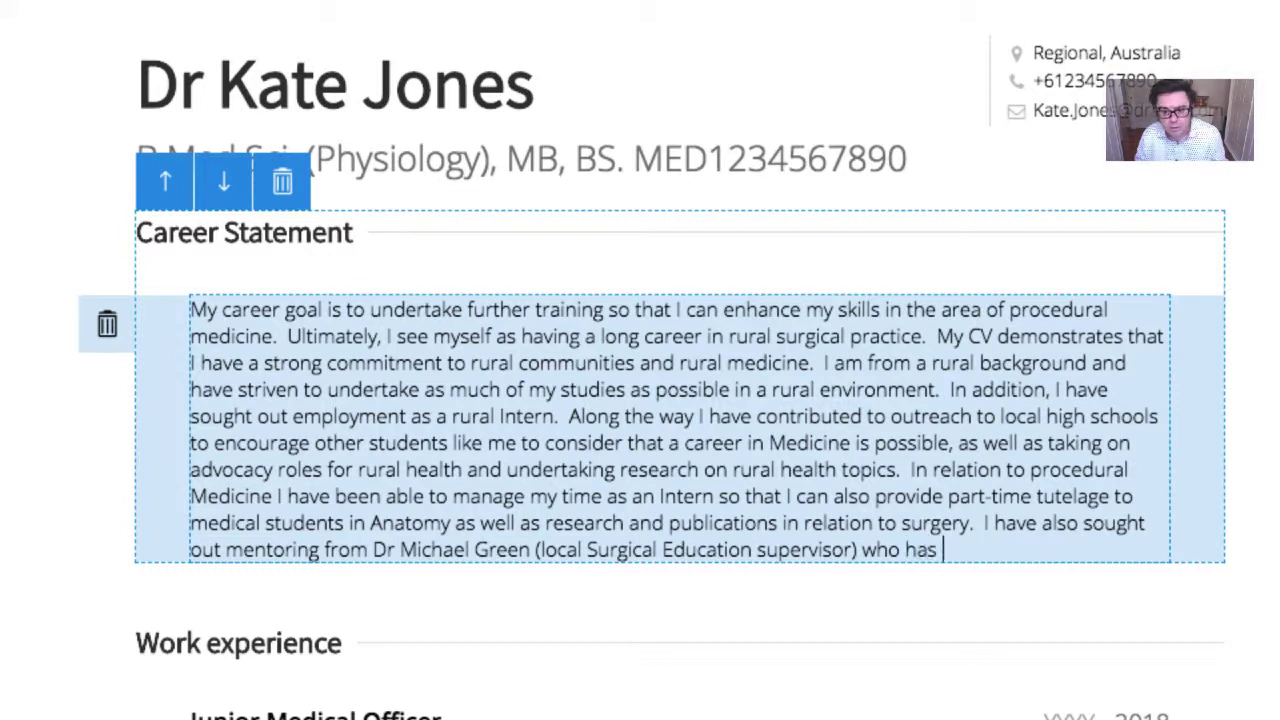
type("guided my in")
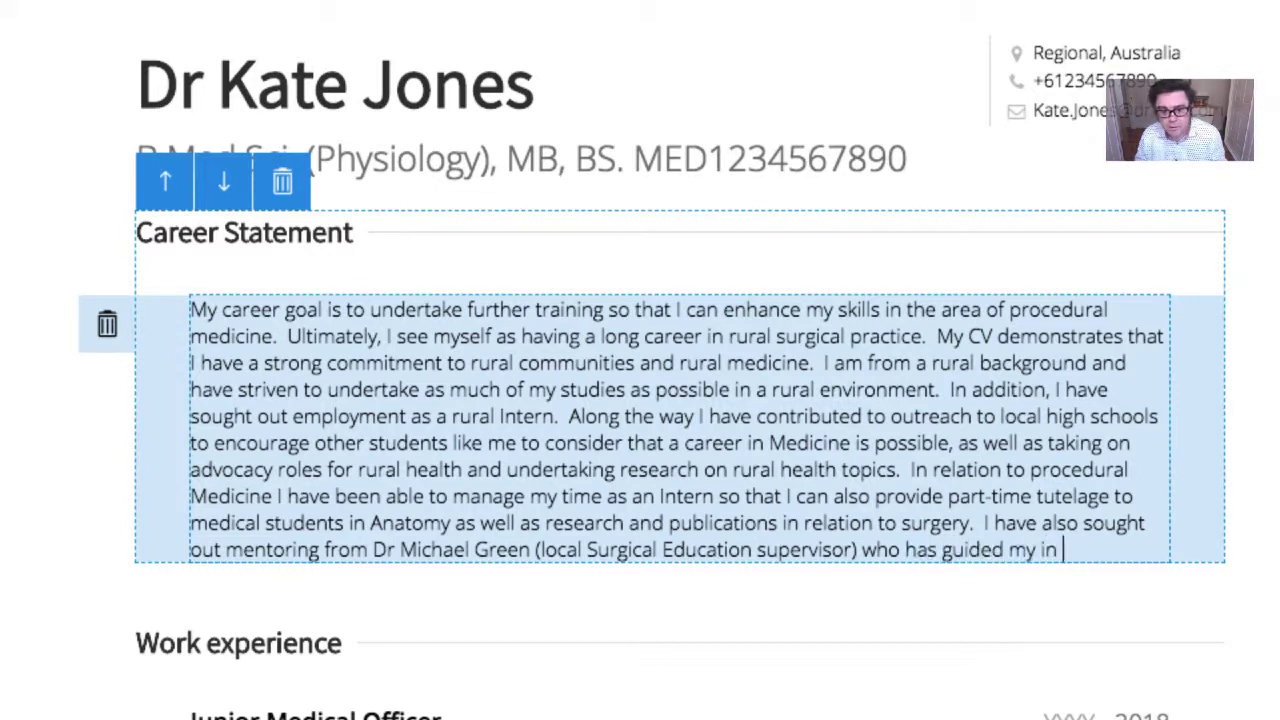
key("BackSpace")
key("BackSpace")
key("BackSpace")
key("BackSpace")
type("e in")
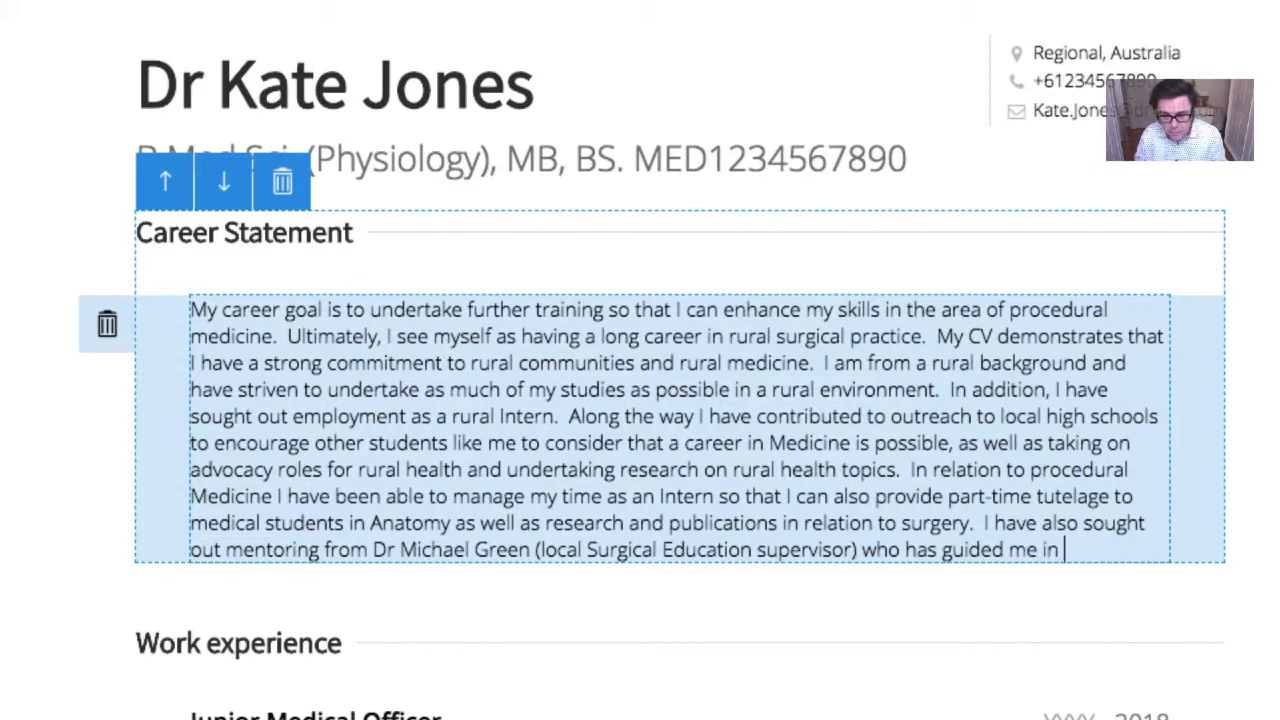
type(" completing some of t")
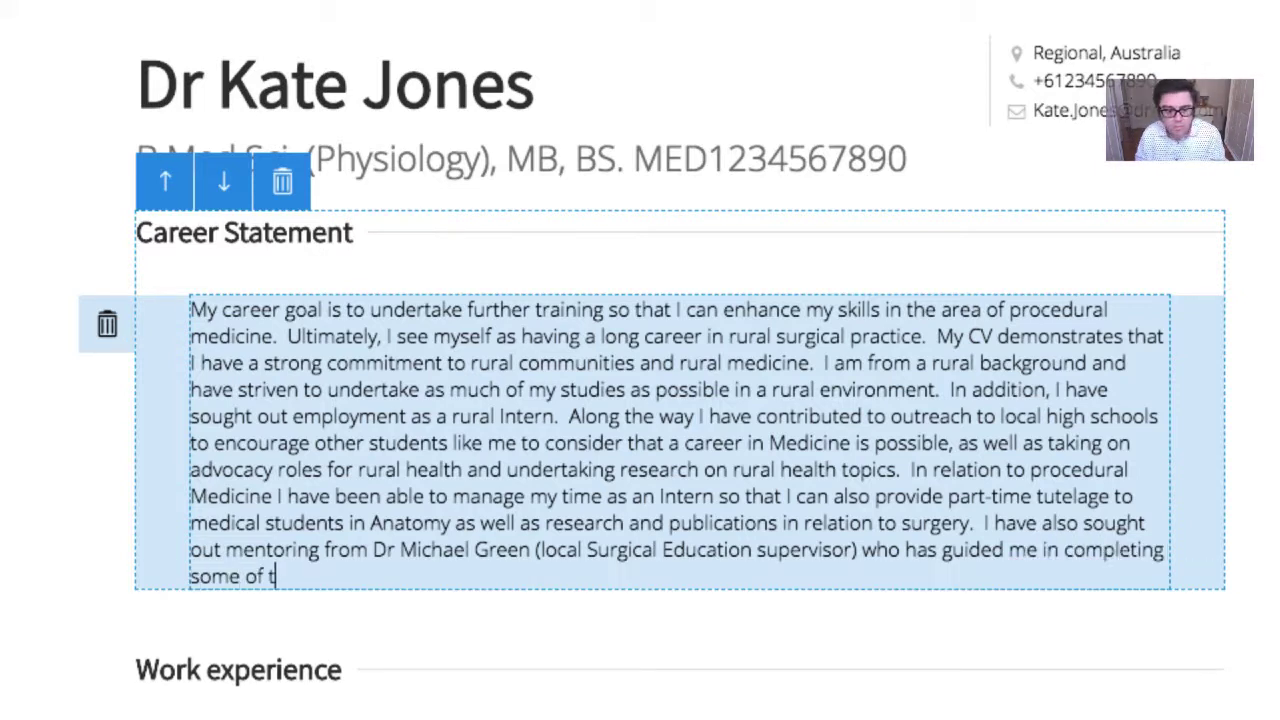
type("he ")
type("JDOC")
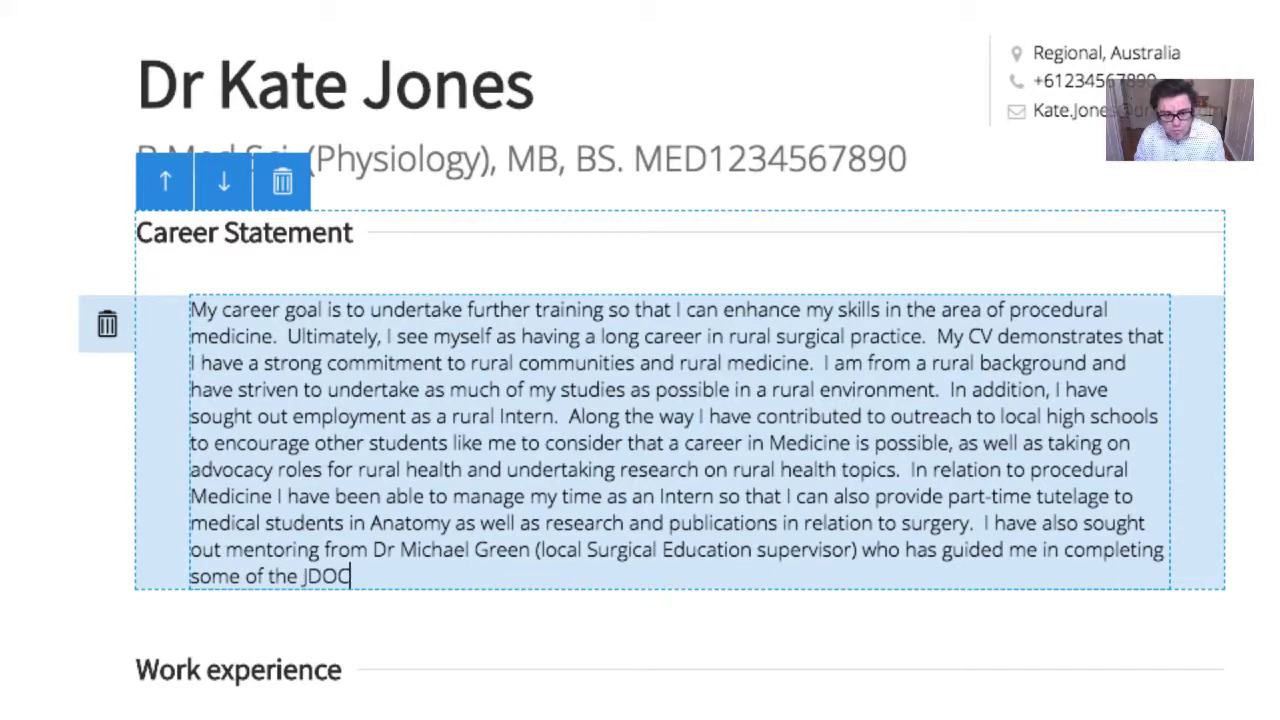
type("s cu")
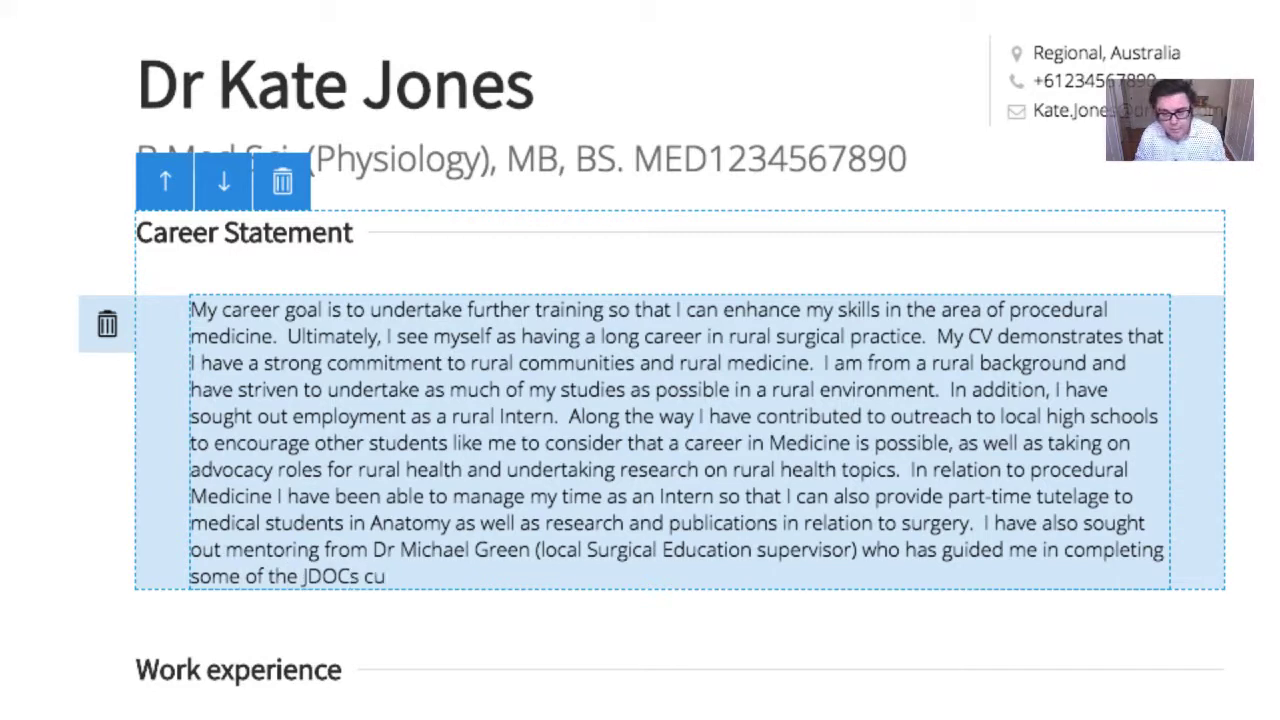
Insert 'and assisted me' after 'guided' and place 'in completing' before the curriculum phrase
double_click(200, 574)
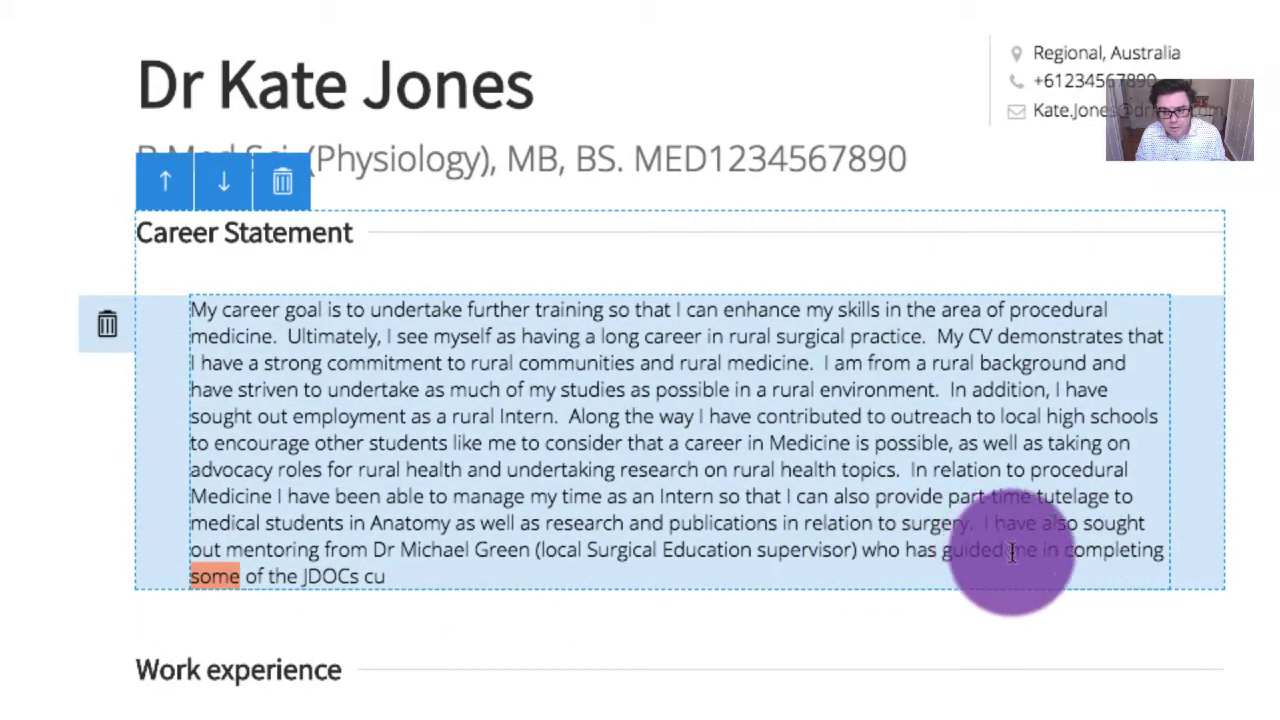
left_click_drag(1008, 549, 1163, 549)
type("and assiste")
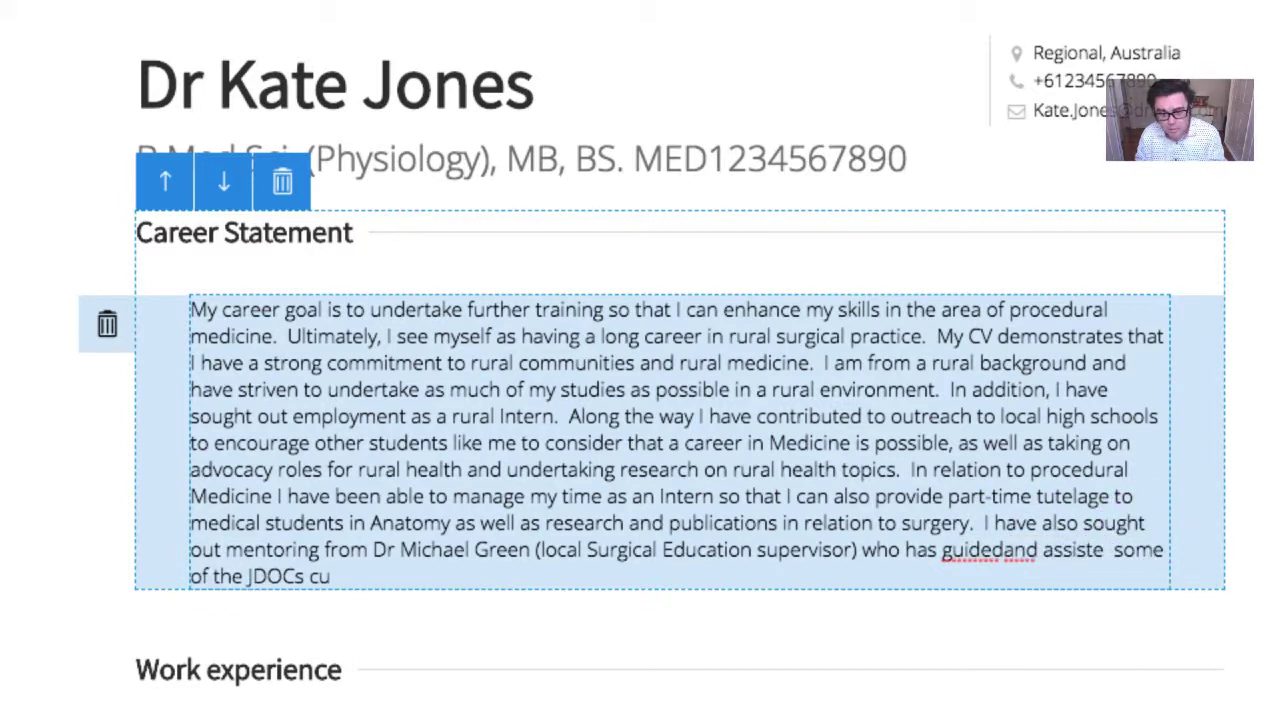
type("d me")
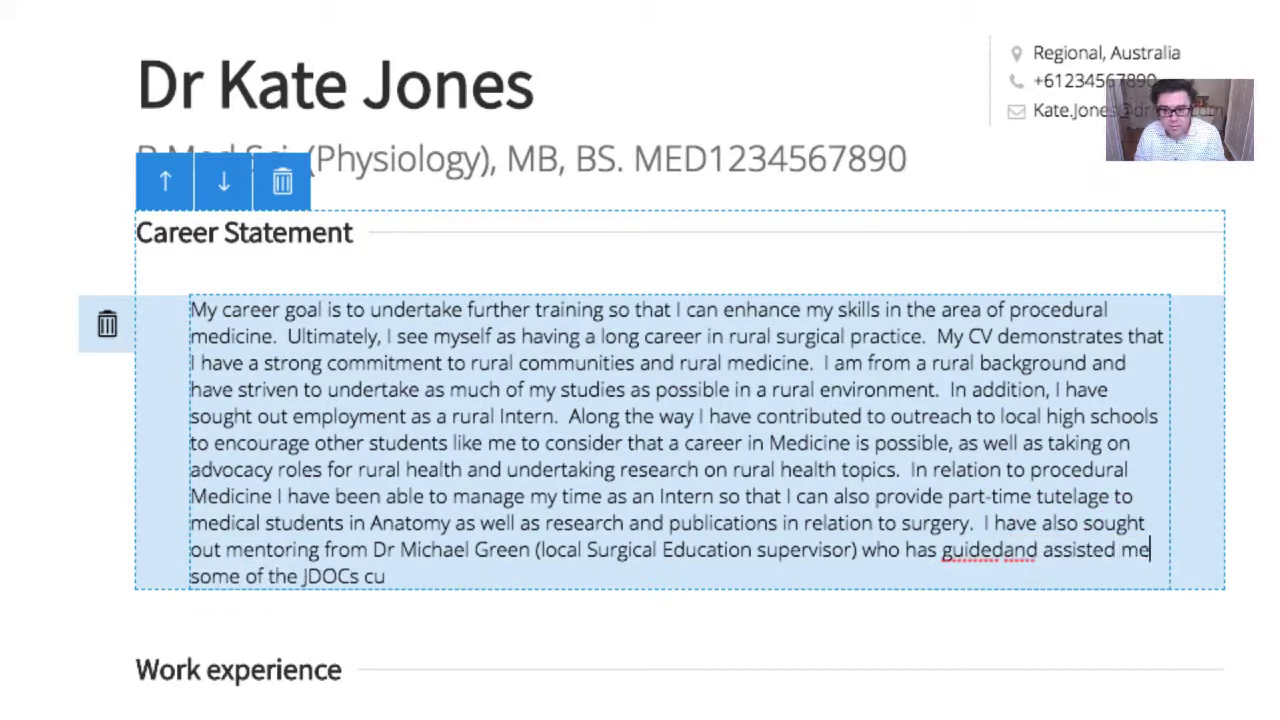
left_click(1003, 550)
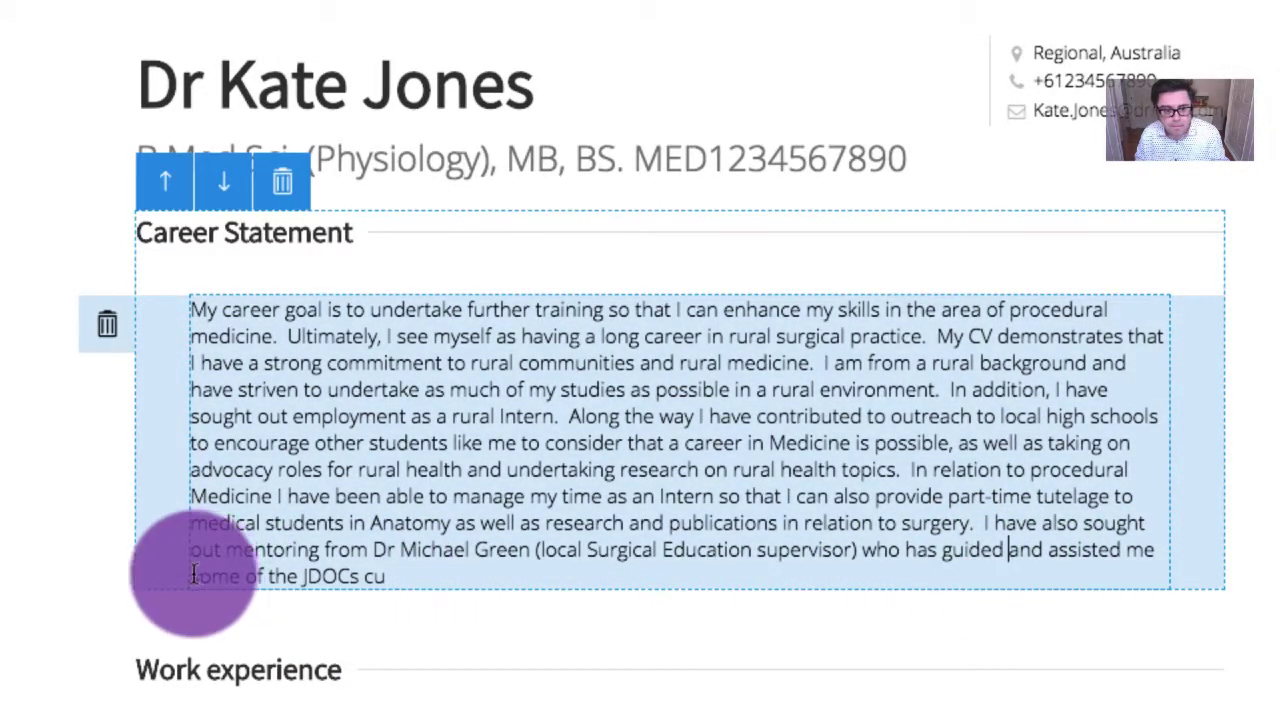
left_click(186, 576)
type("in completign")
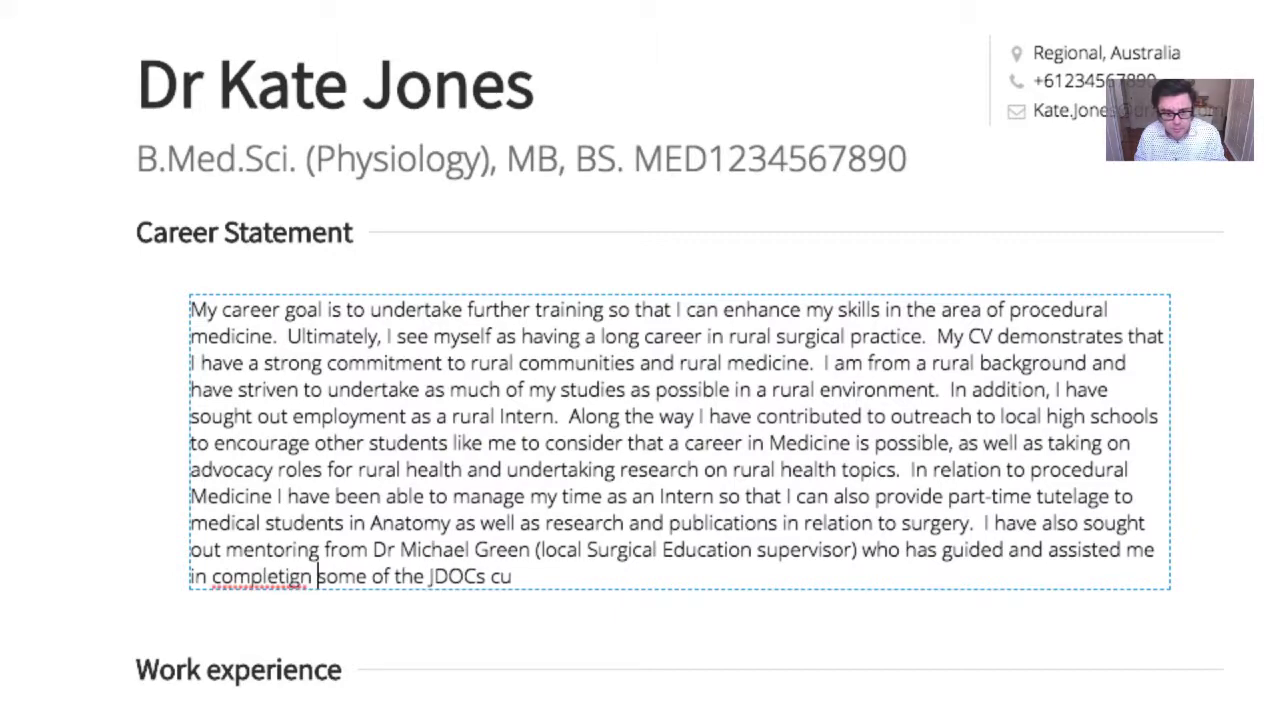
key("BackSpace")
key("BackSpace")
key("BackSpace")
key("BackSpace")
type("ing")
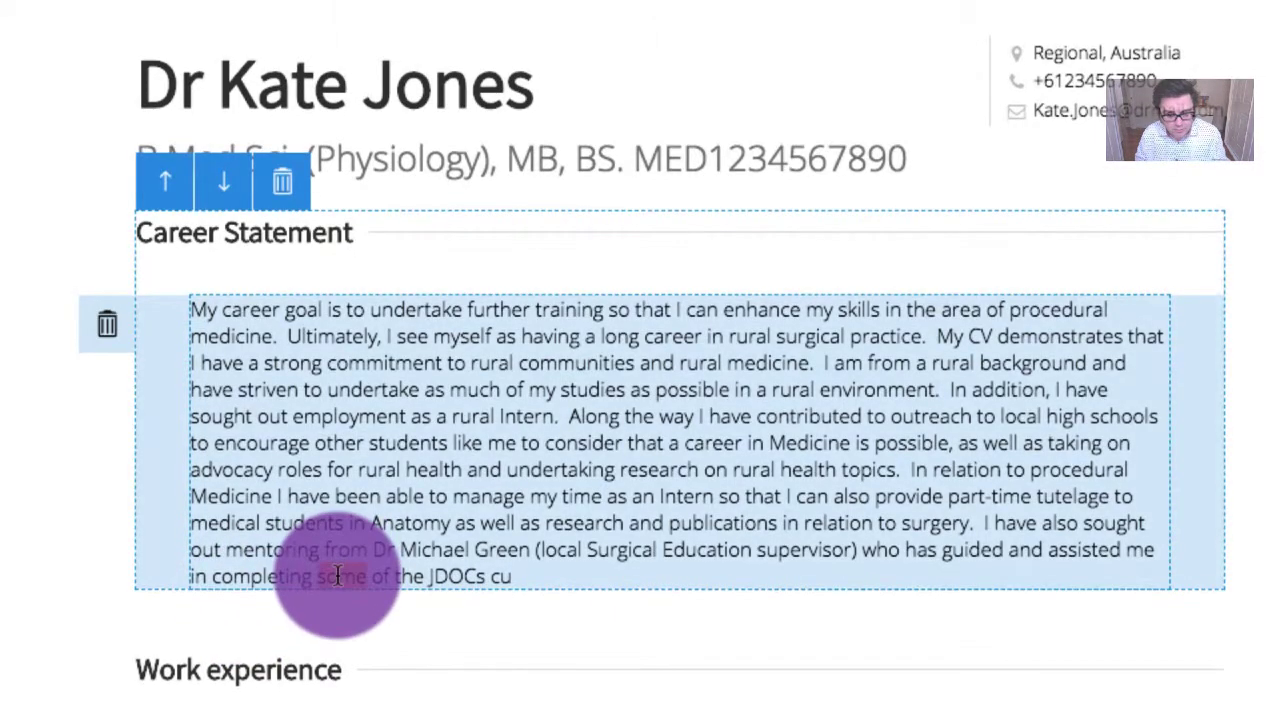
Replace 'some' with 'a large part' and add 'successfully', correcting its spelling
double_click(338, 576)
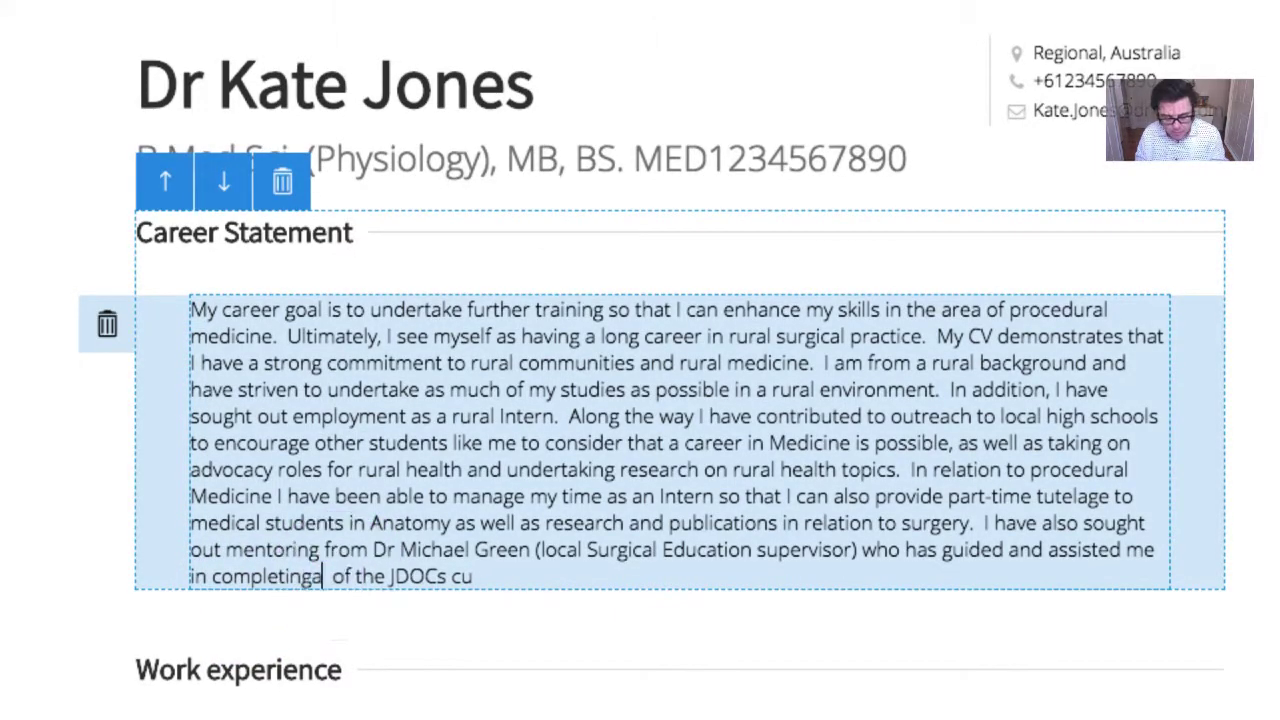
type("a large part")
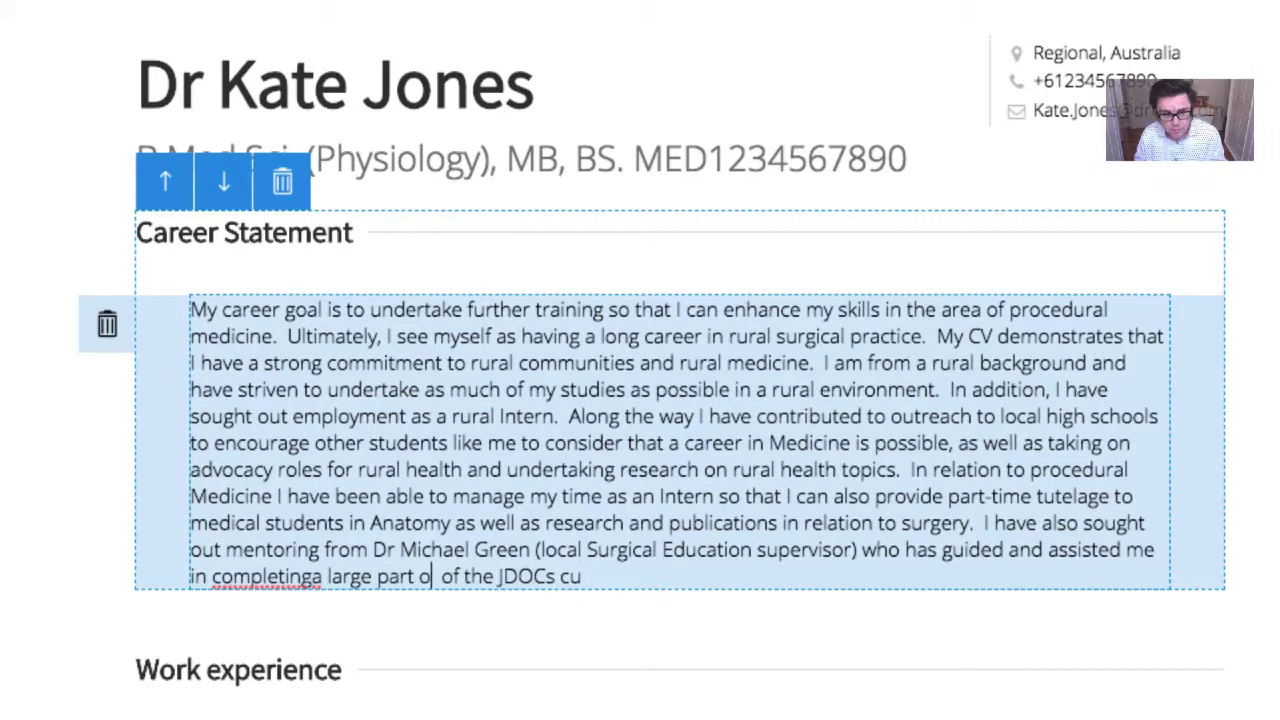
left_click(210, 577)
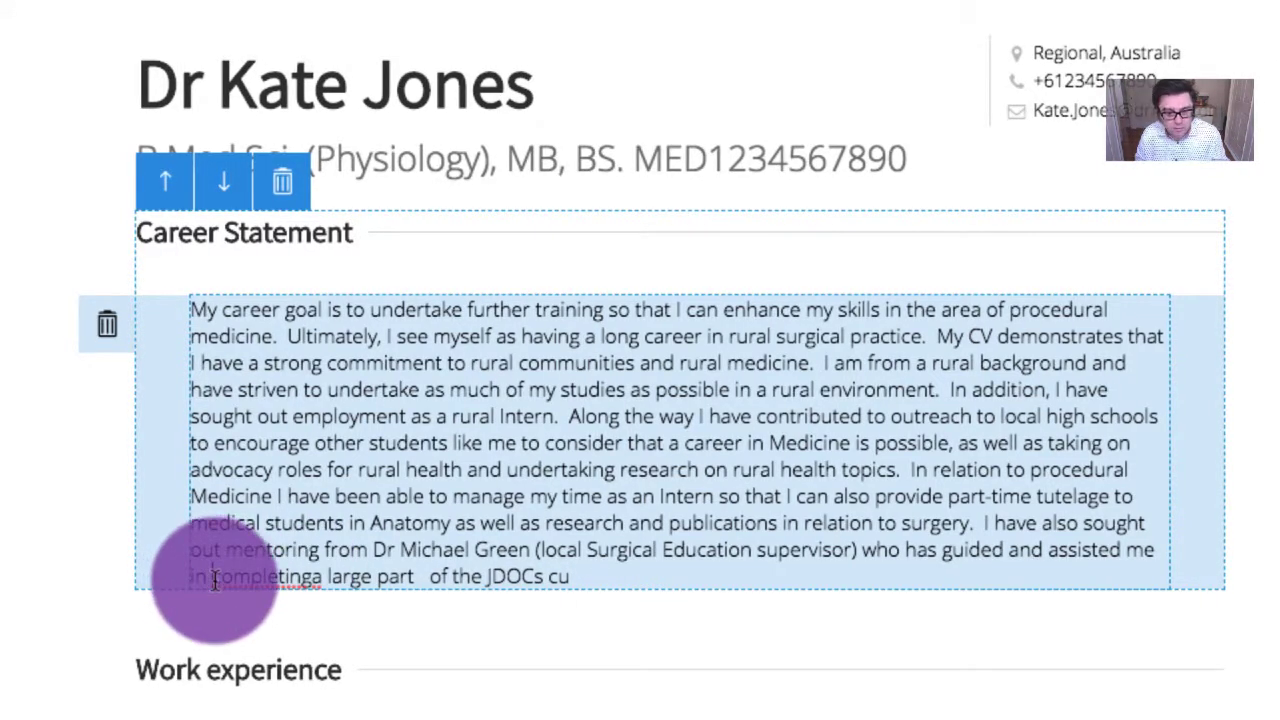
type("succesfully")
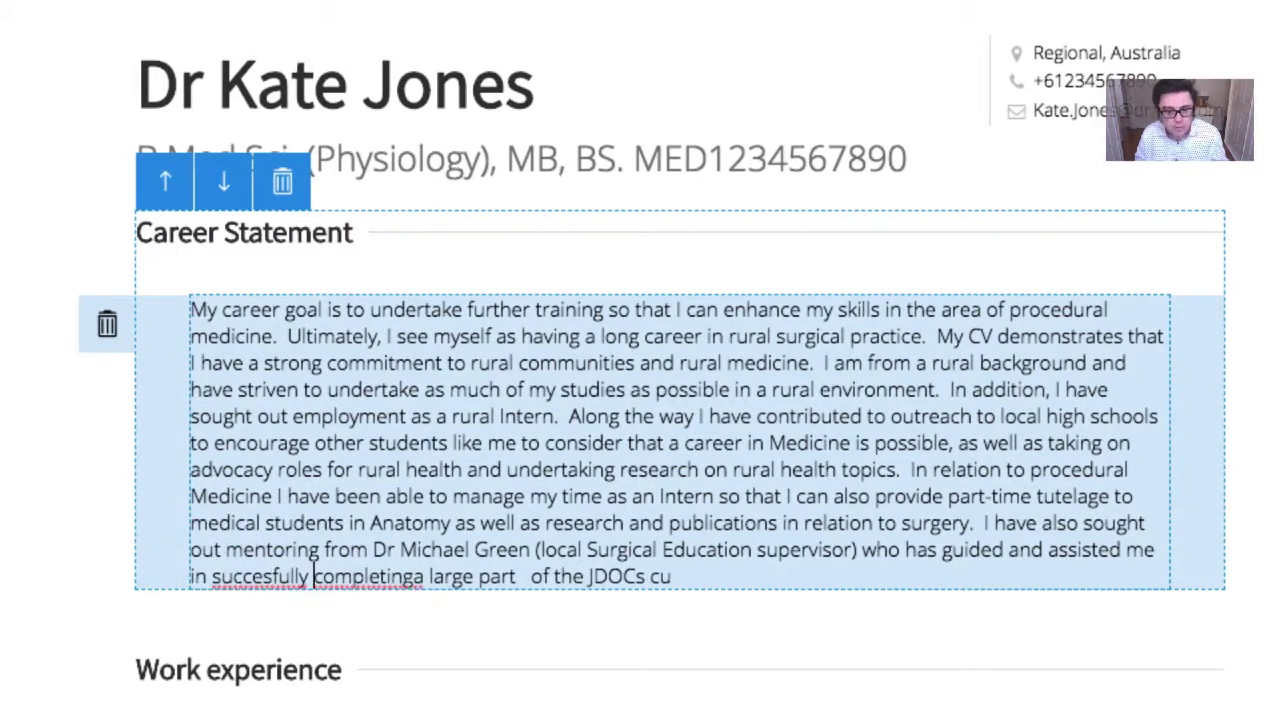
left_click(209, 578)
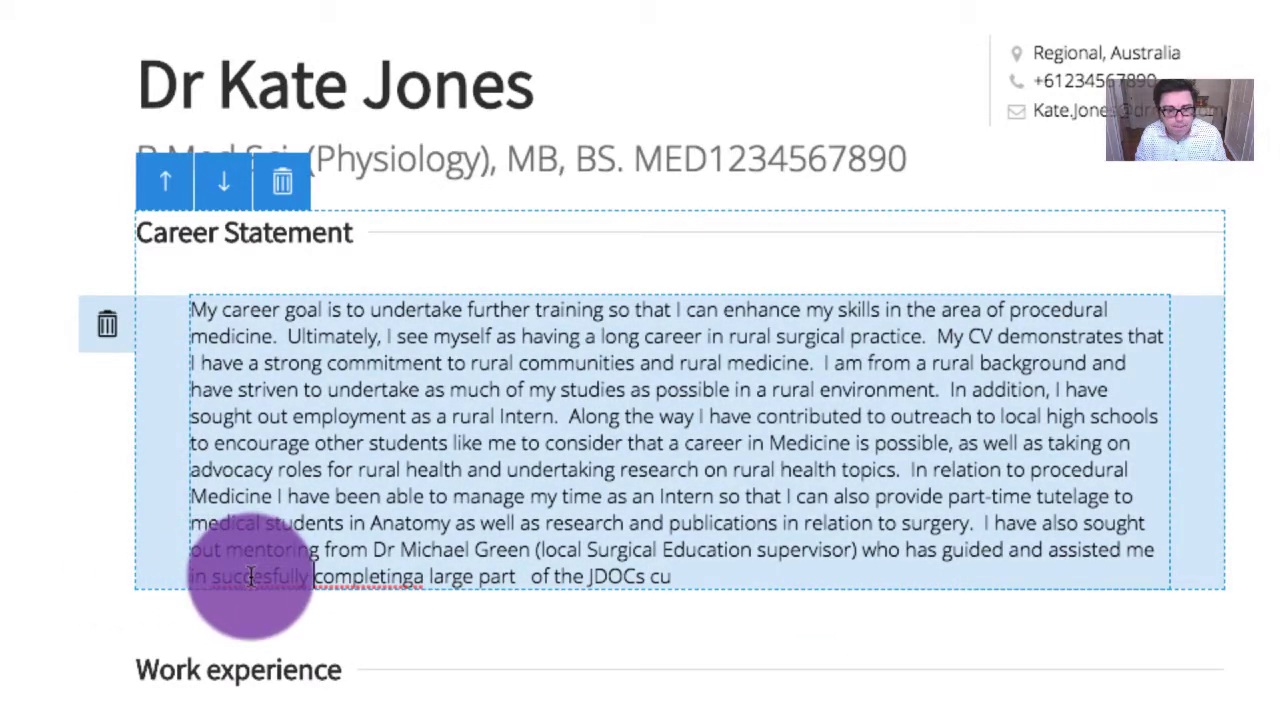
right_click(245, 577)
left_click(300, 586)
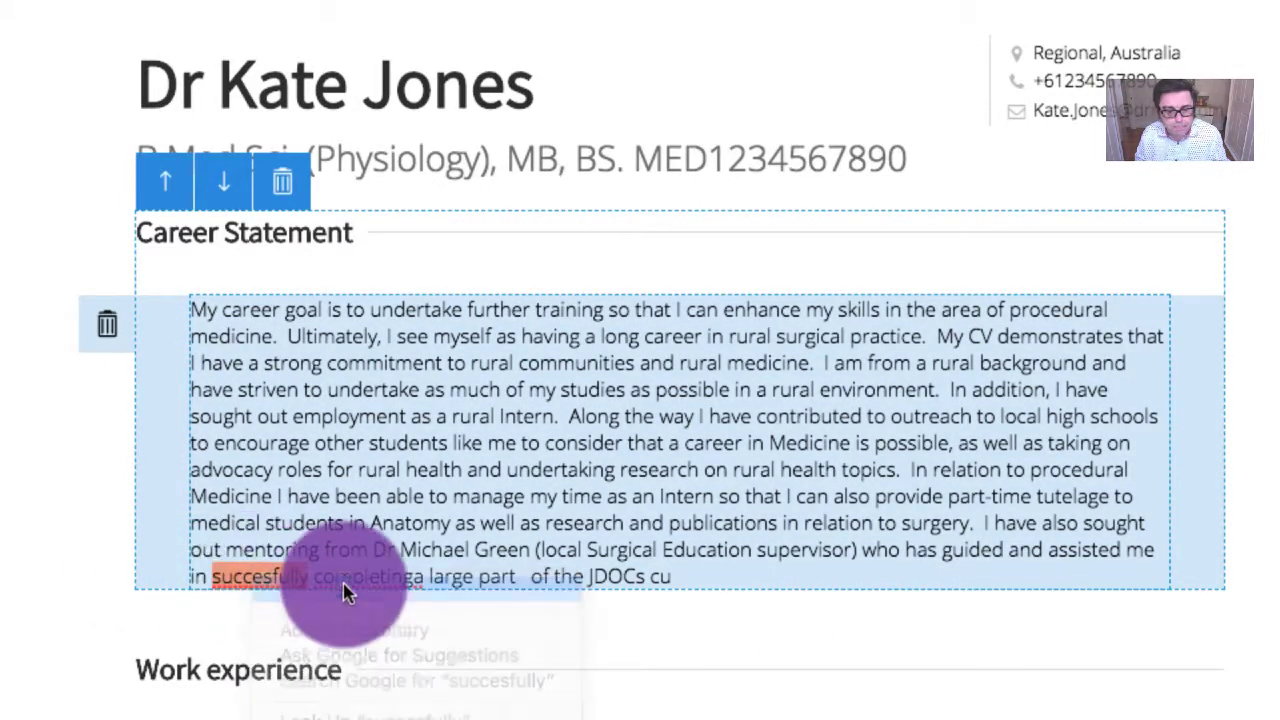
Remove the extra space before 'of' and continue with 'curriculum and I have also familiarized myself with'
left_click(423, 577)
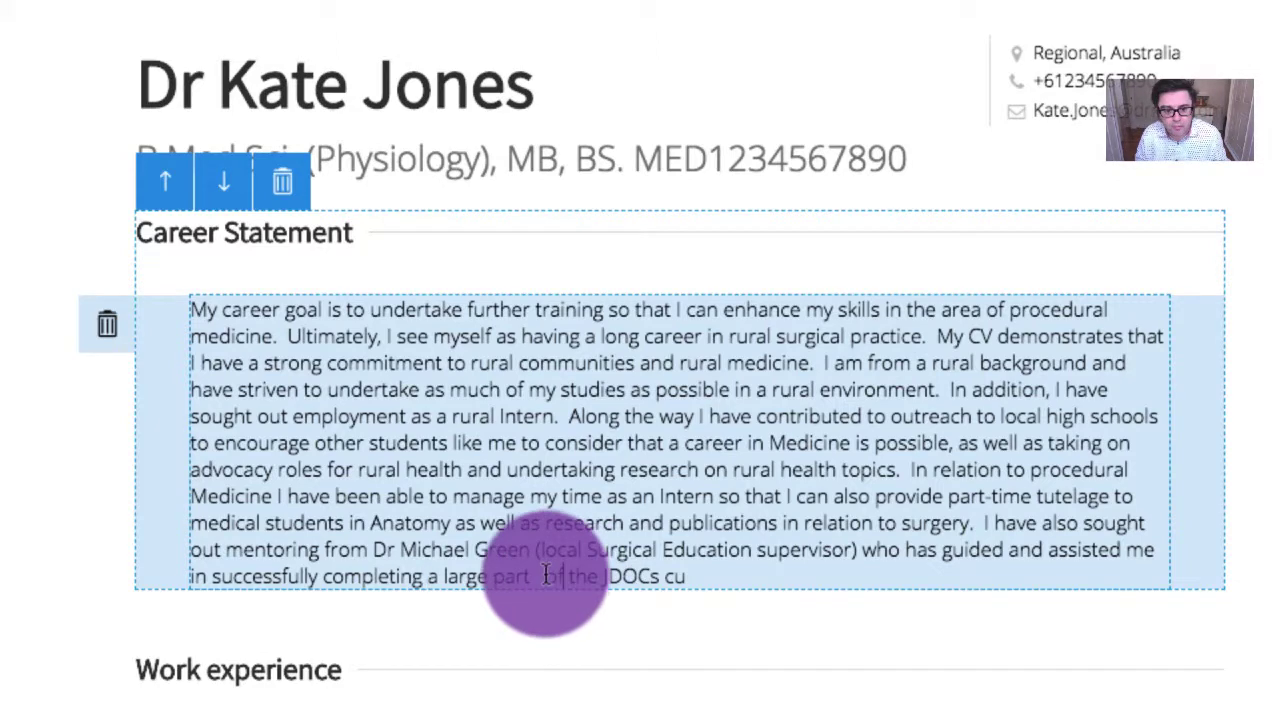
left_click(545, 577)
key("BackSpace")
left_click(699, 572)
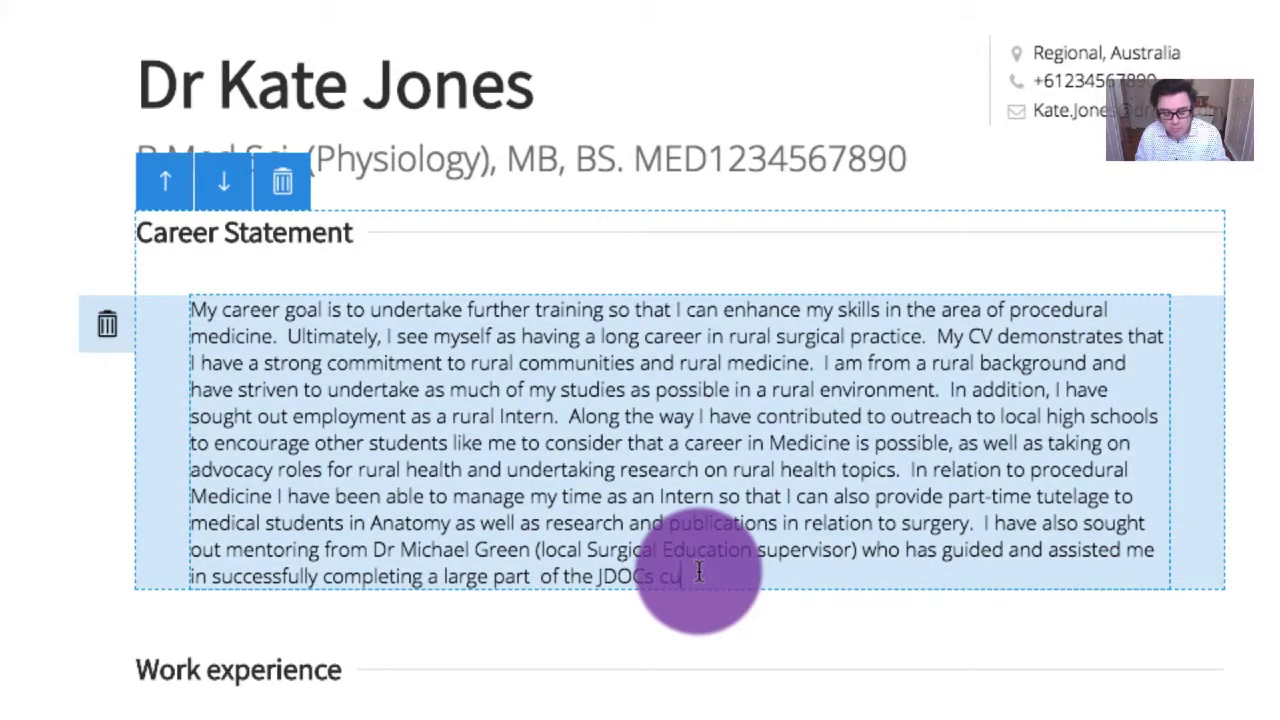
type("rriculum")
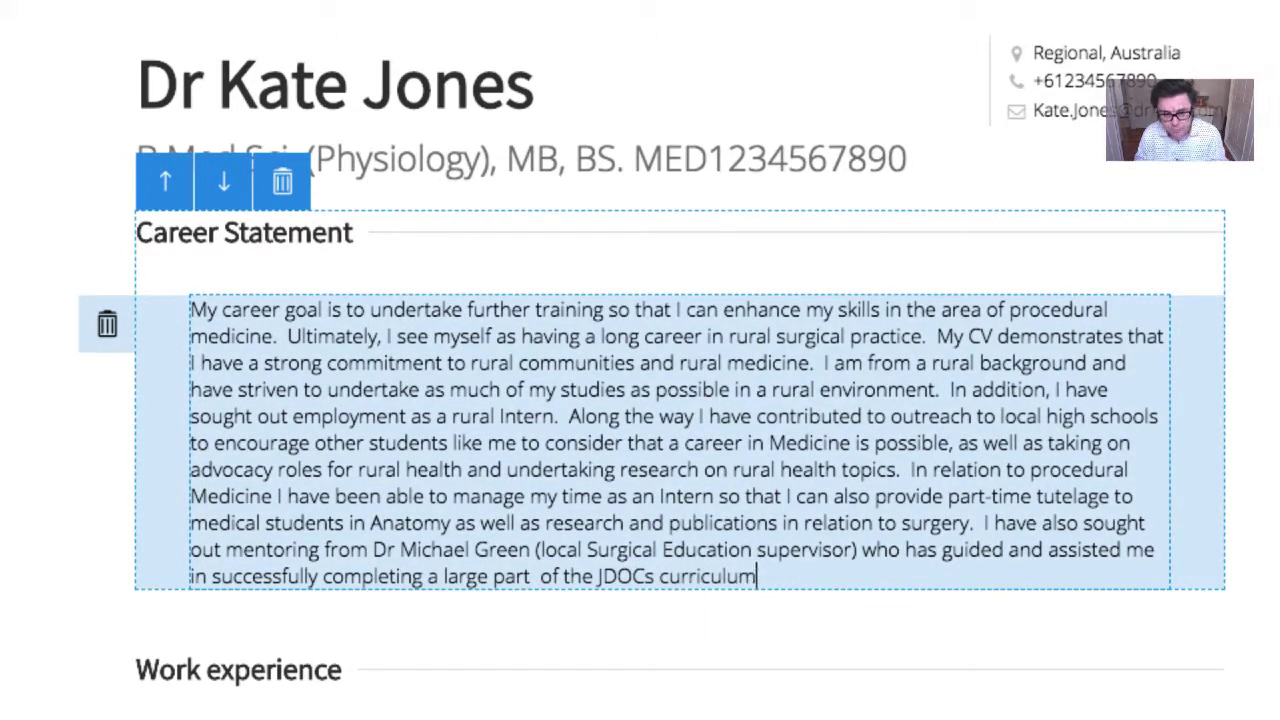
type(" and I have ")
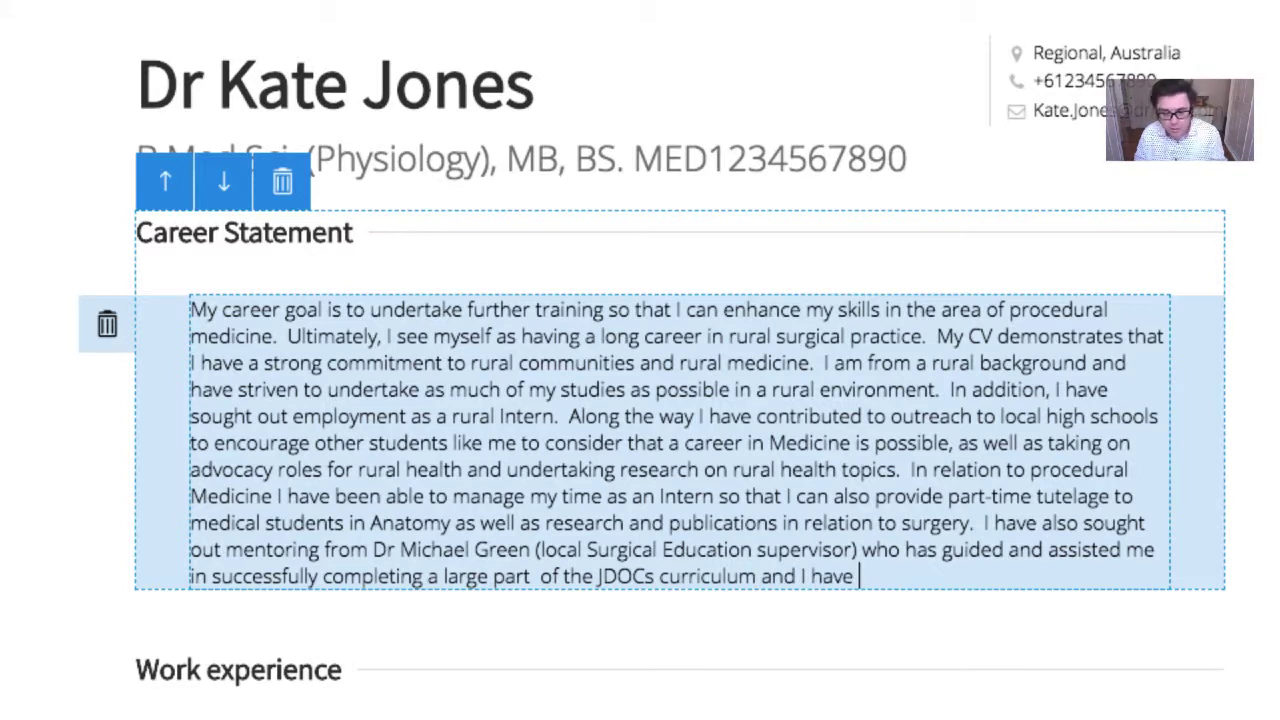
type("also familiar")
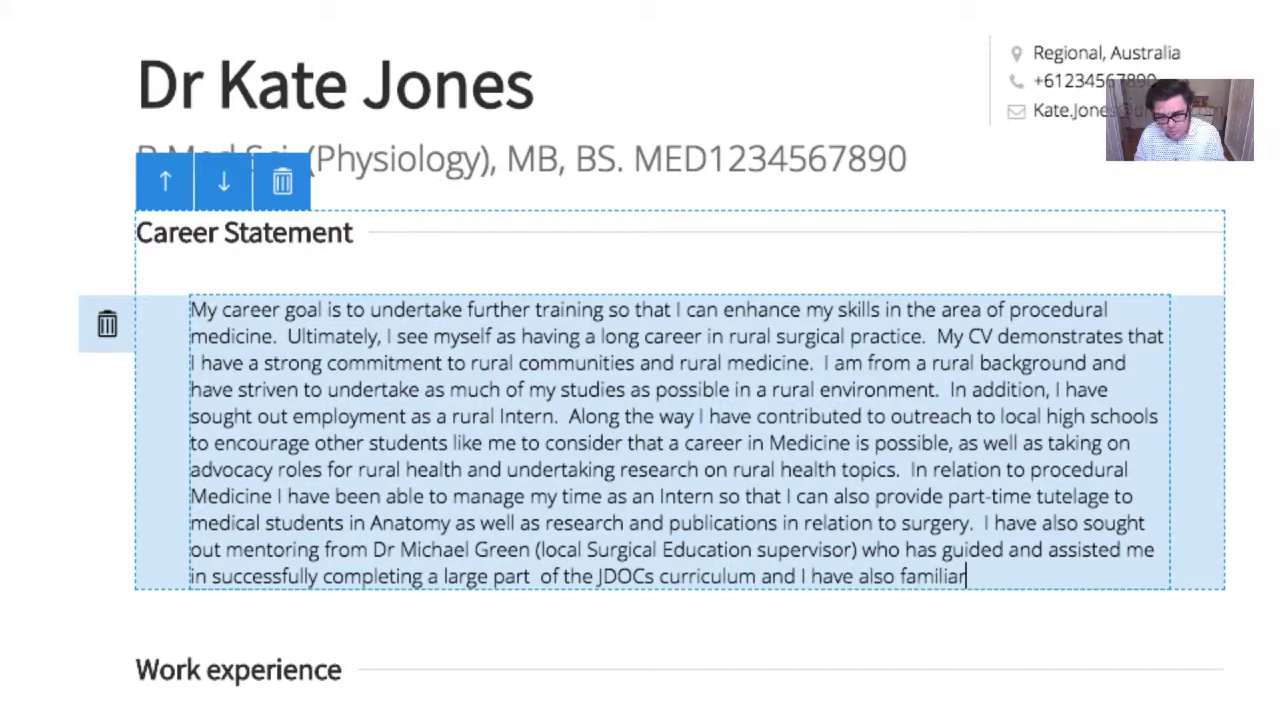
type("ized my")
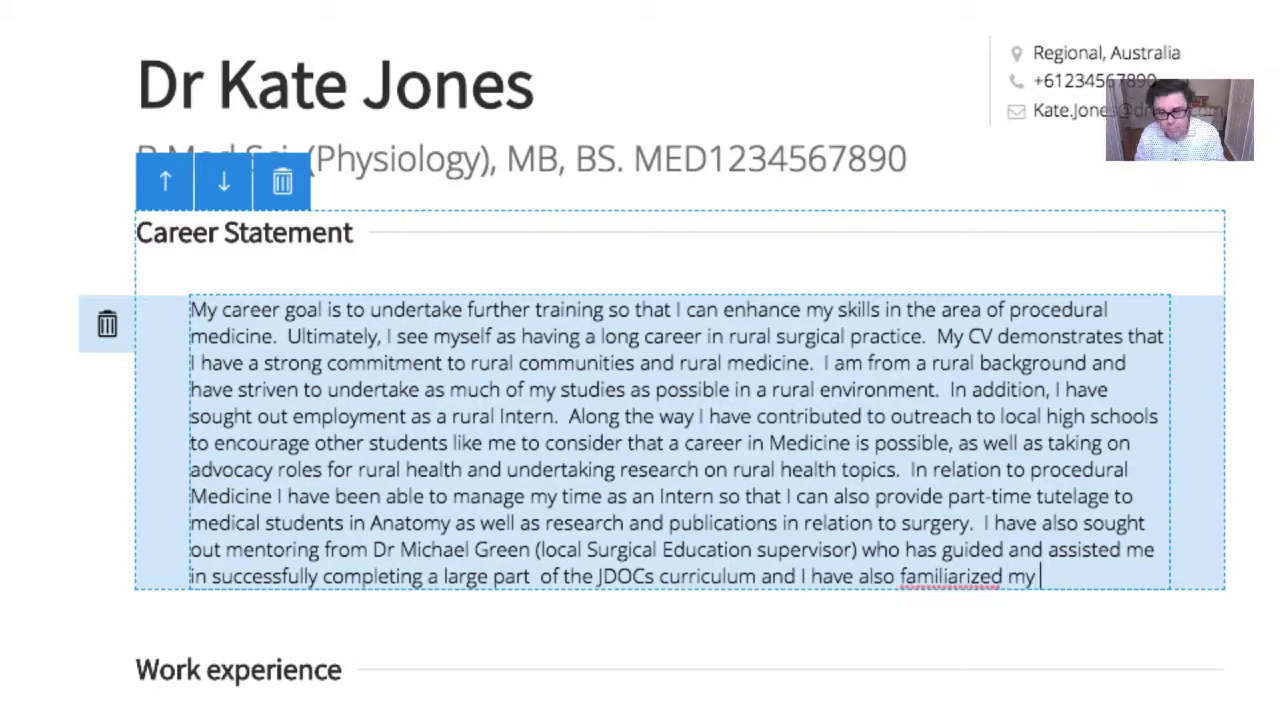
type("self wit hthe ")
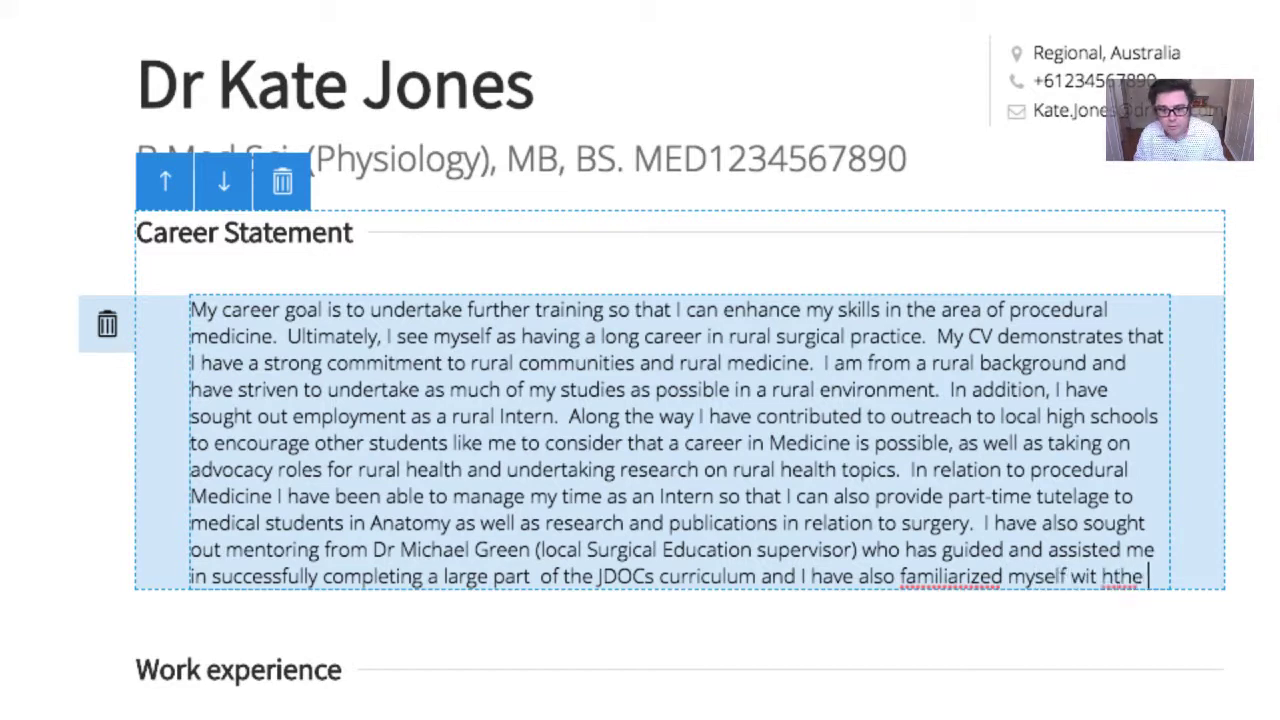
type("basic requirements for")
Correct 'familiarized' to 'familiarised' and delete the word 'basic'
left_click(660, 558)
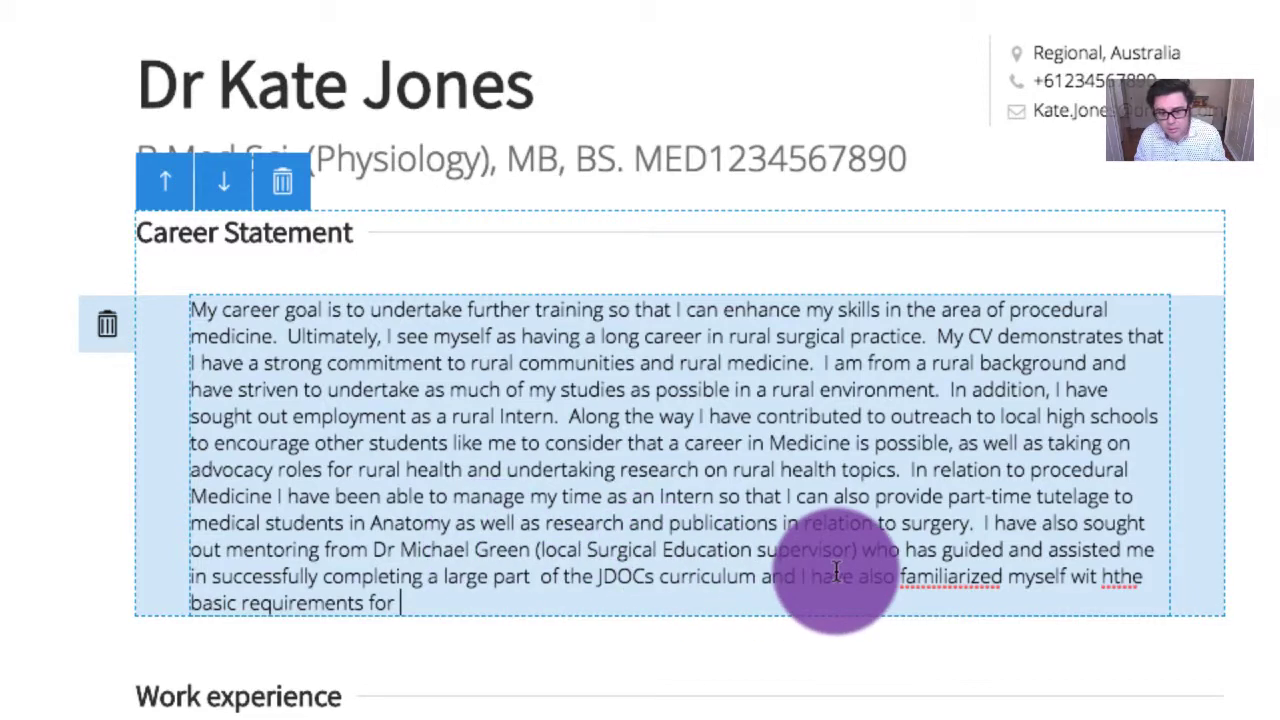
right_click(936, 578)
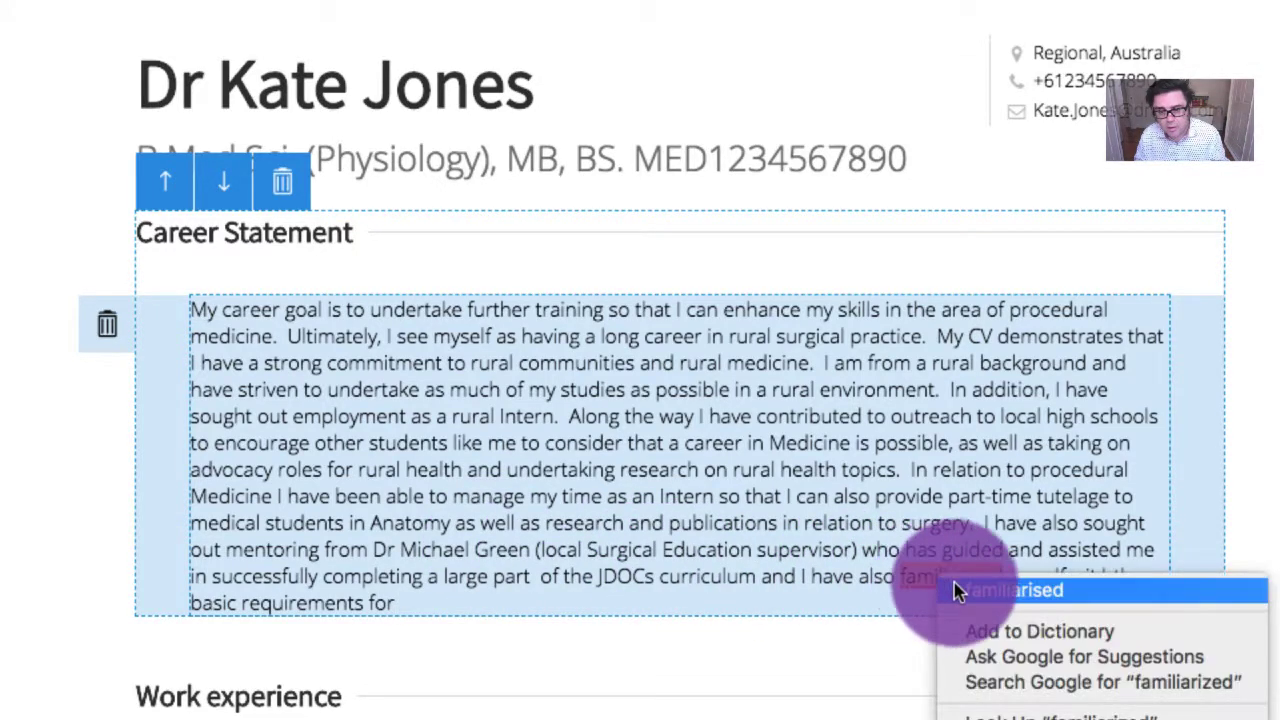
left_click(960, 670)
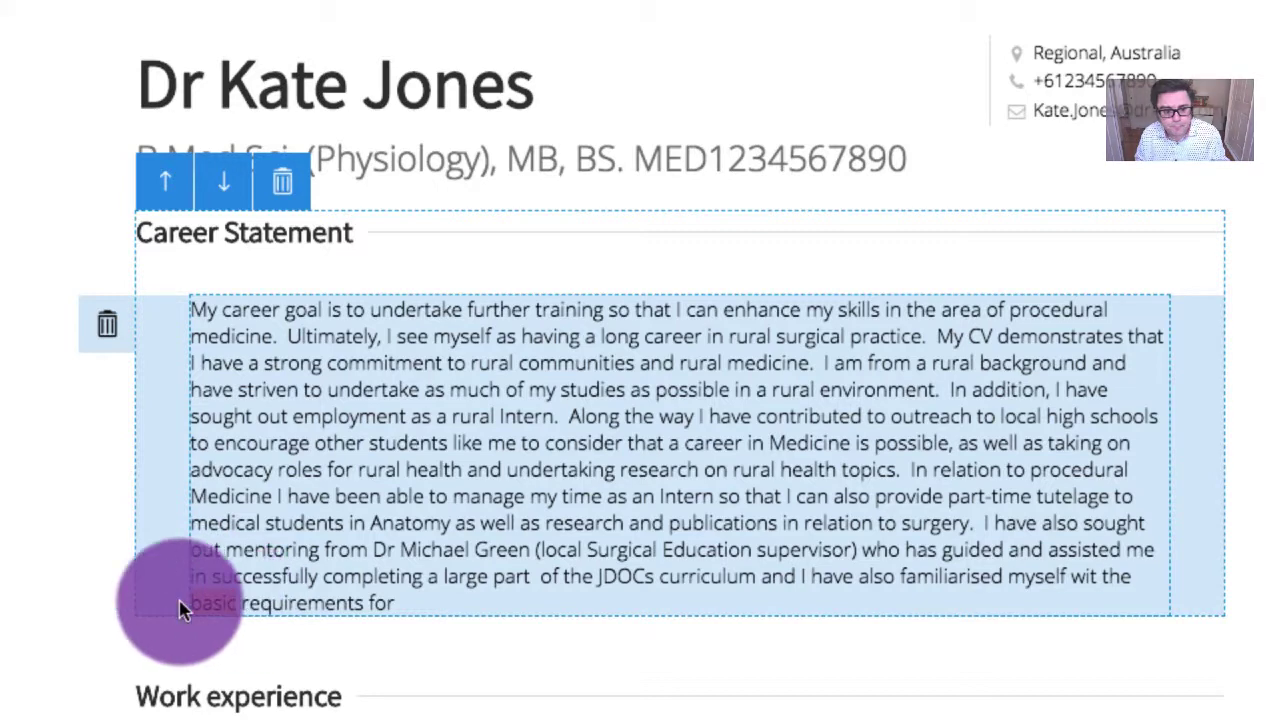
double_click(205, 603)
key("BackSpace")
Continue the clause with 'entry into the various Surgical Education', removing stray words
left_click(392, 626)
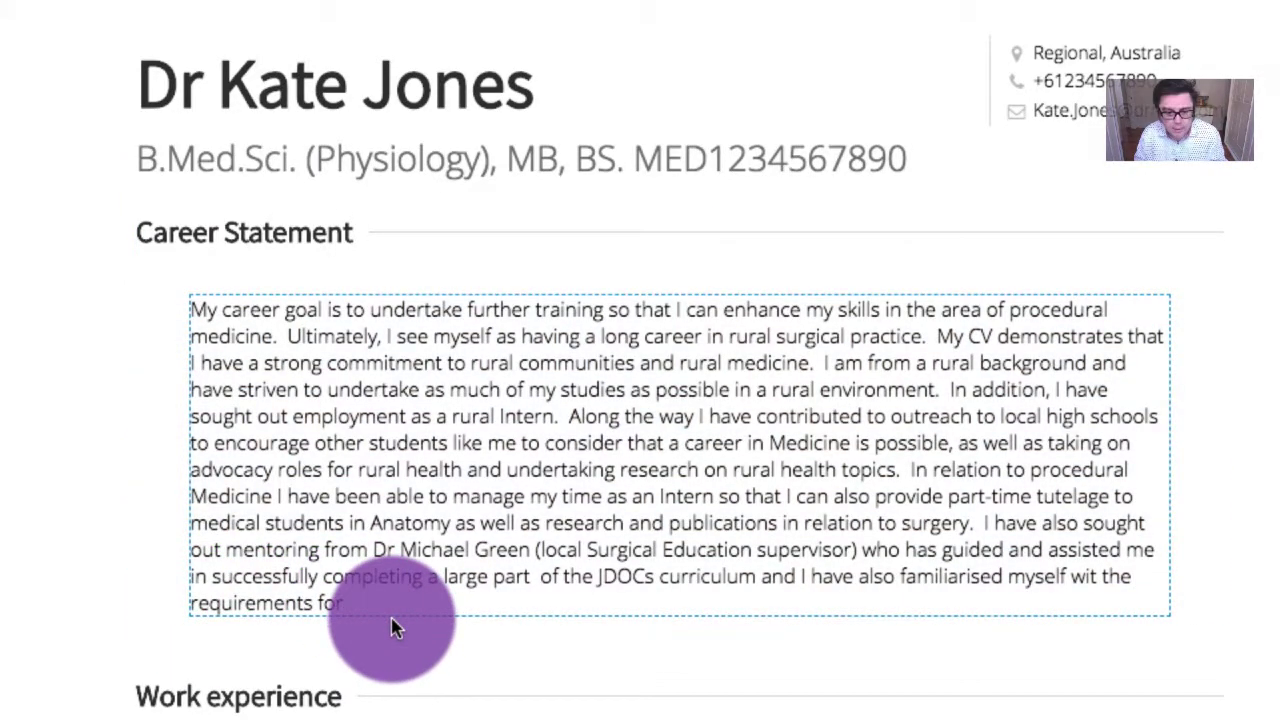
type("entry ")
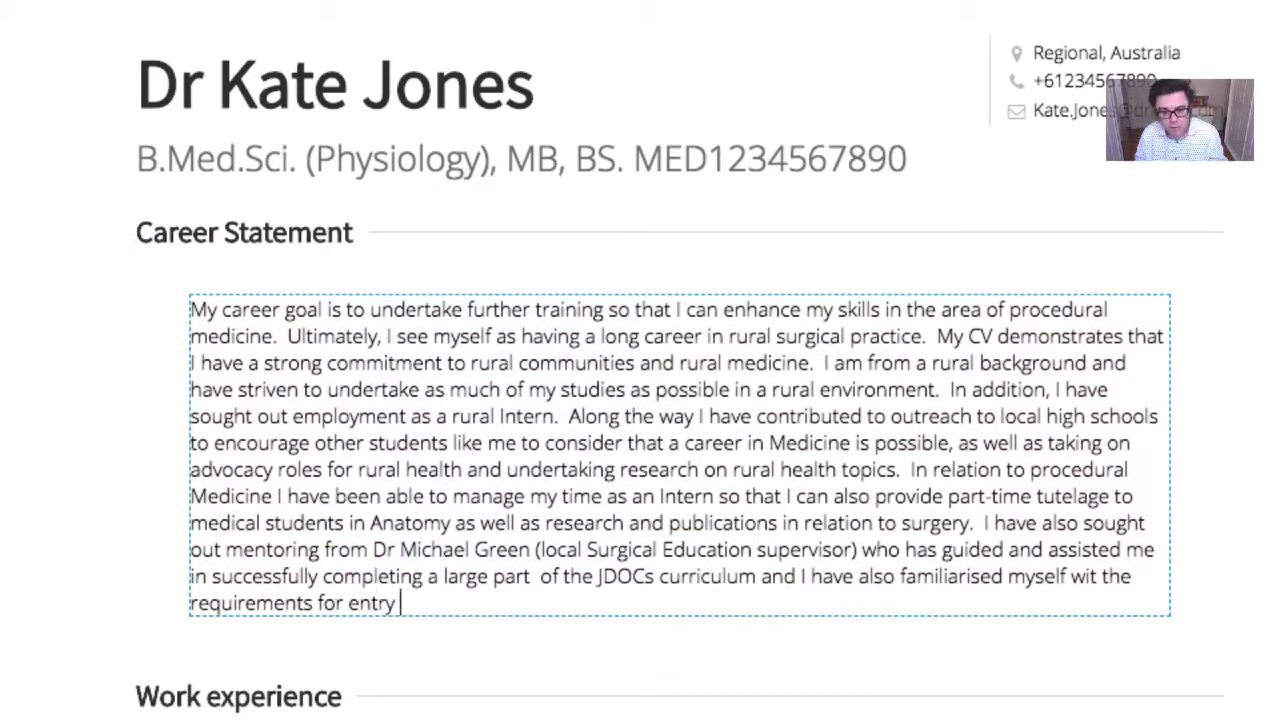
type("as")
double_click(410, 603)
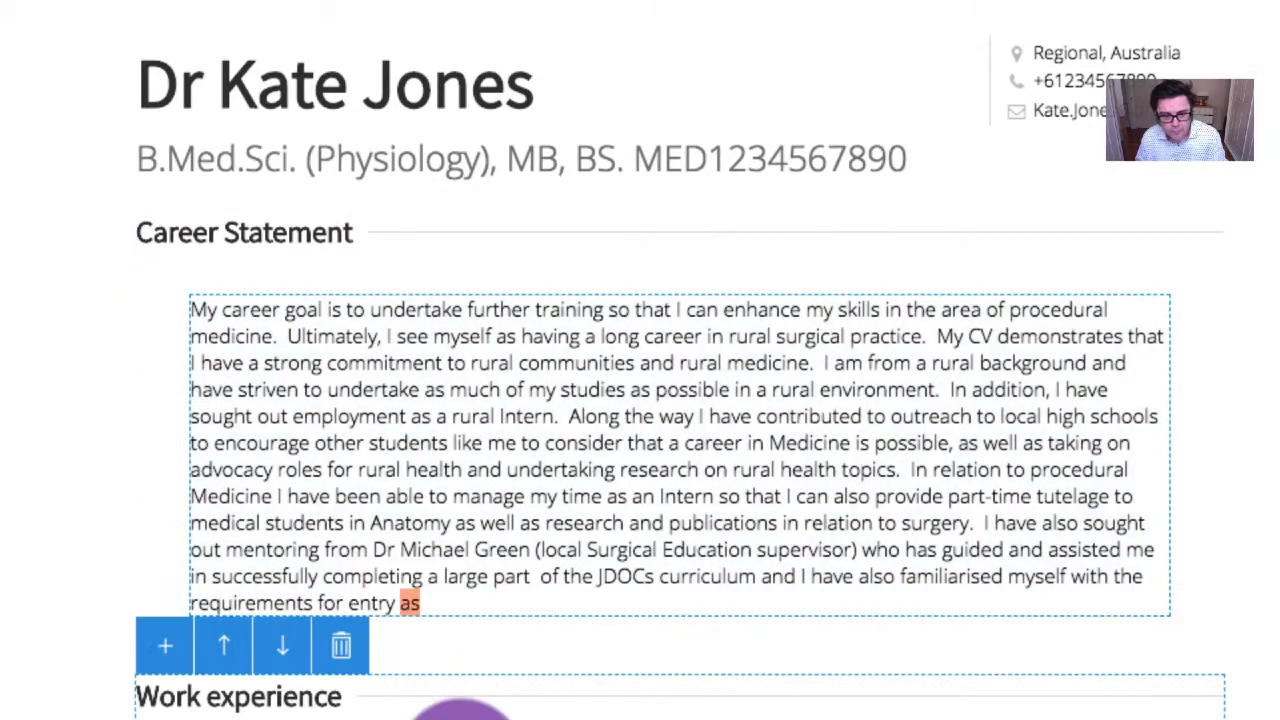
key("BackSpace")
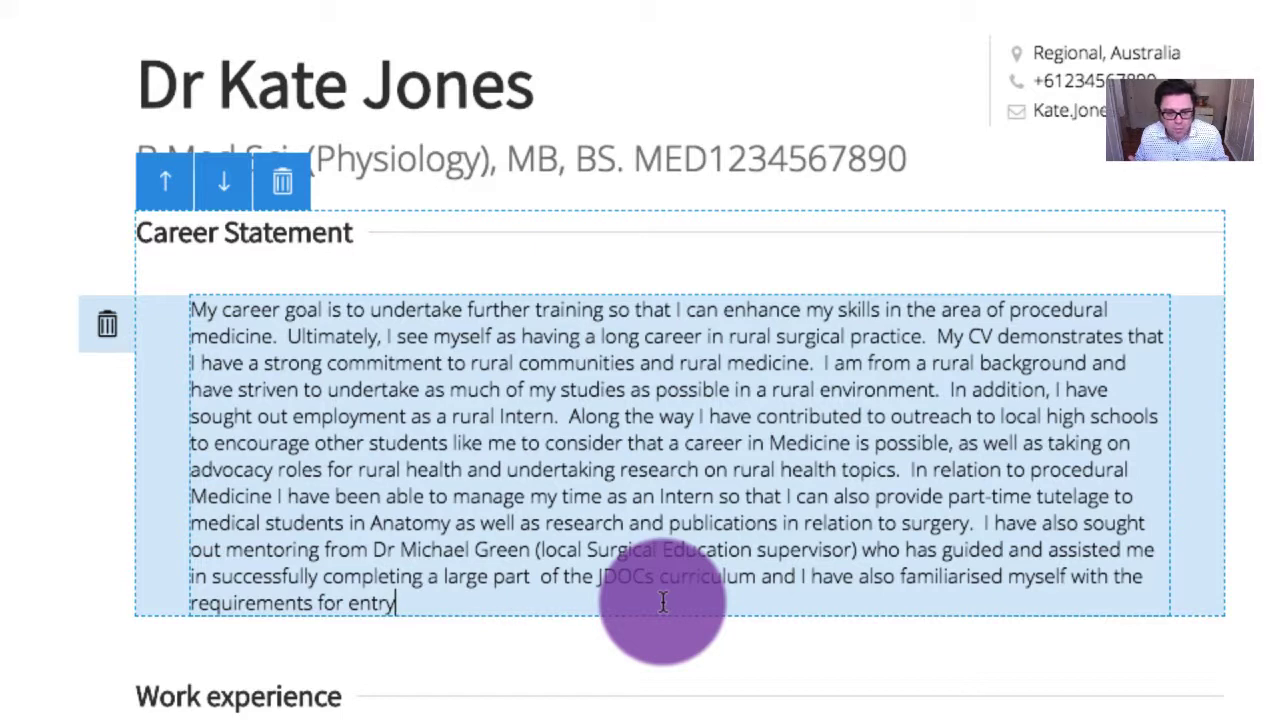
type("into the various Surgical Edu")
key("BackSpace")
type("ucation and T")
key("BackSpace")
key("BackSpace")
key("BackSpace")
key("BackSpace")
key("BackSpace")
Drop the trailing ' and T' so the statement ends at 'Surgical Education'
key("Escape")
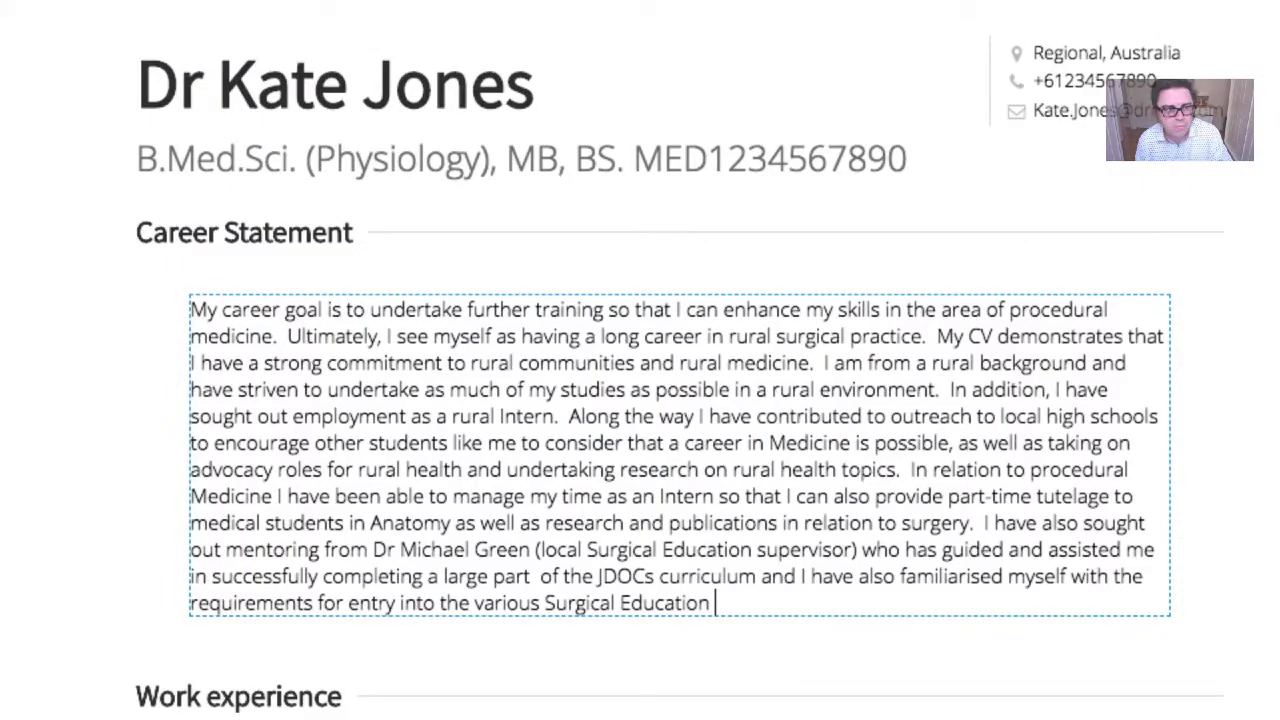
End the statement with 'and Training Program of the Royal Australasian College of Surgeons.'
left_click(620, 605)
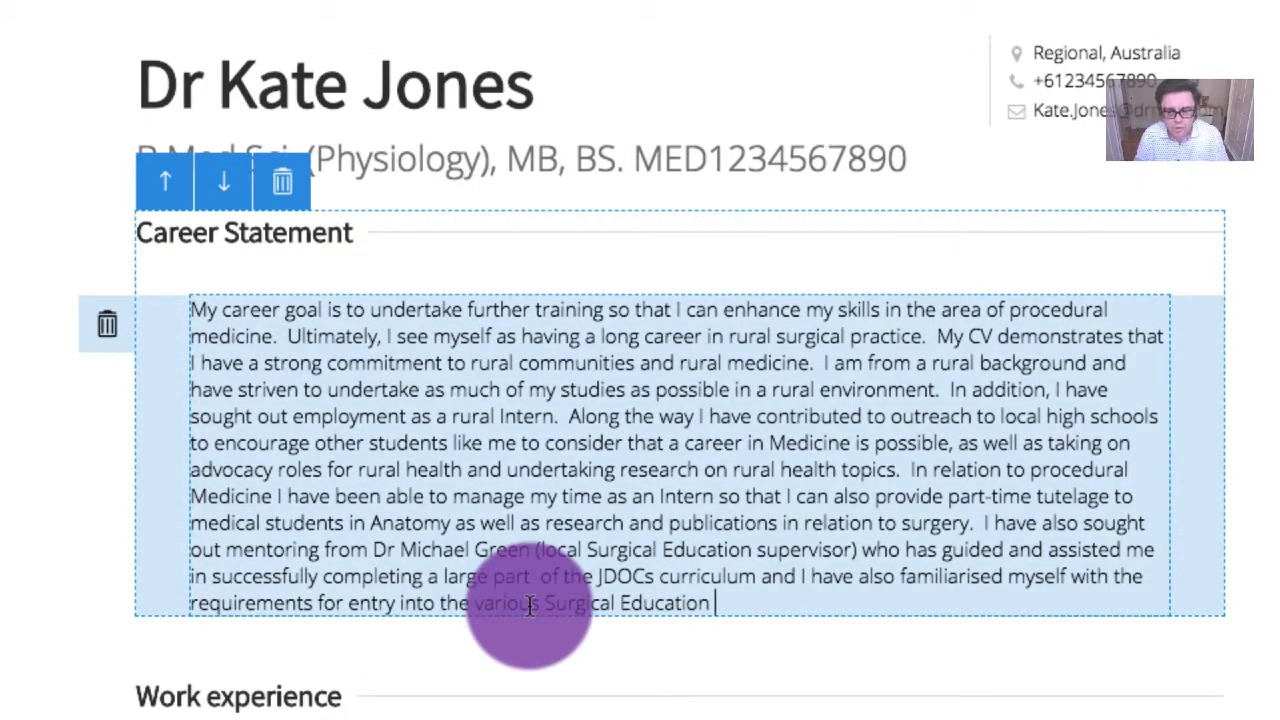
type("and Training Programs.")
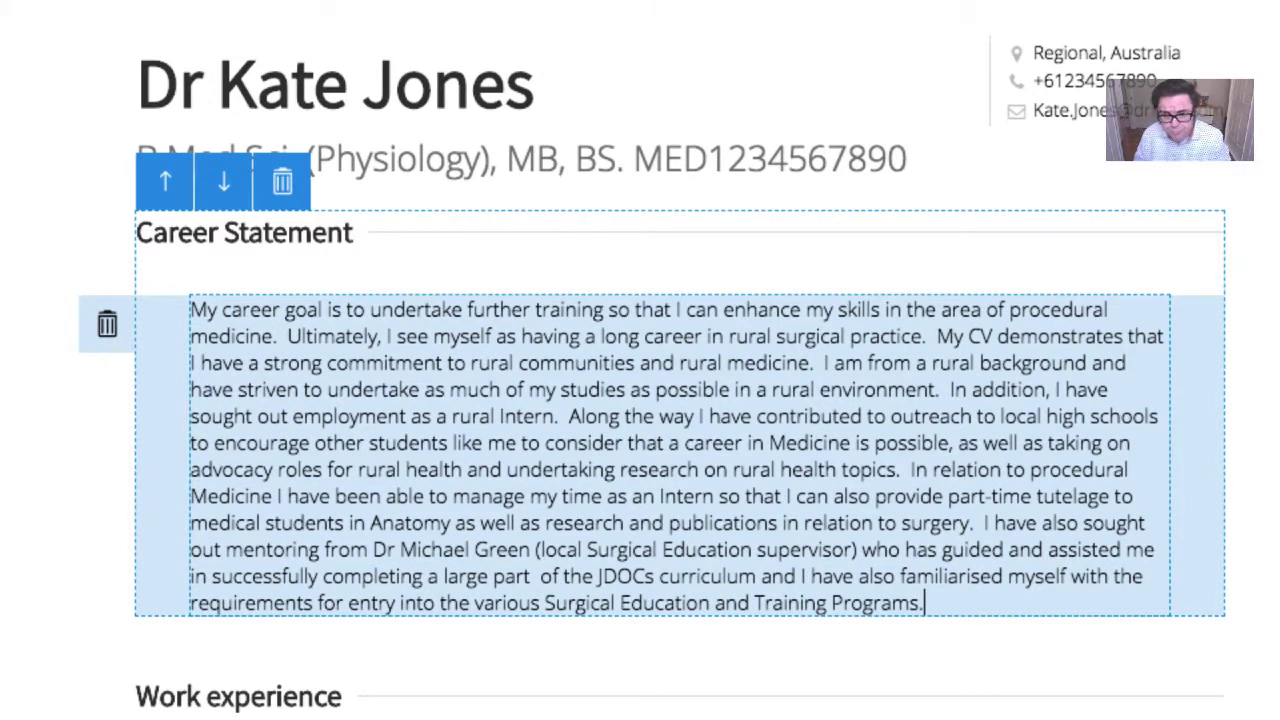
key("BackSpace")
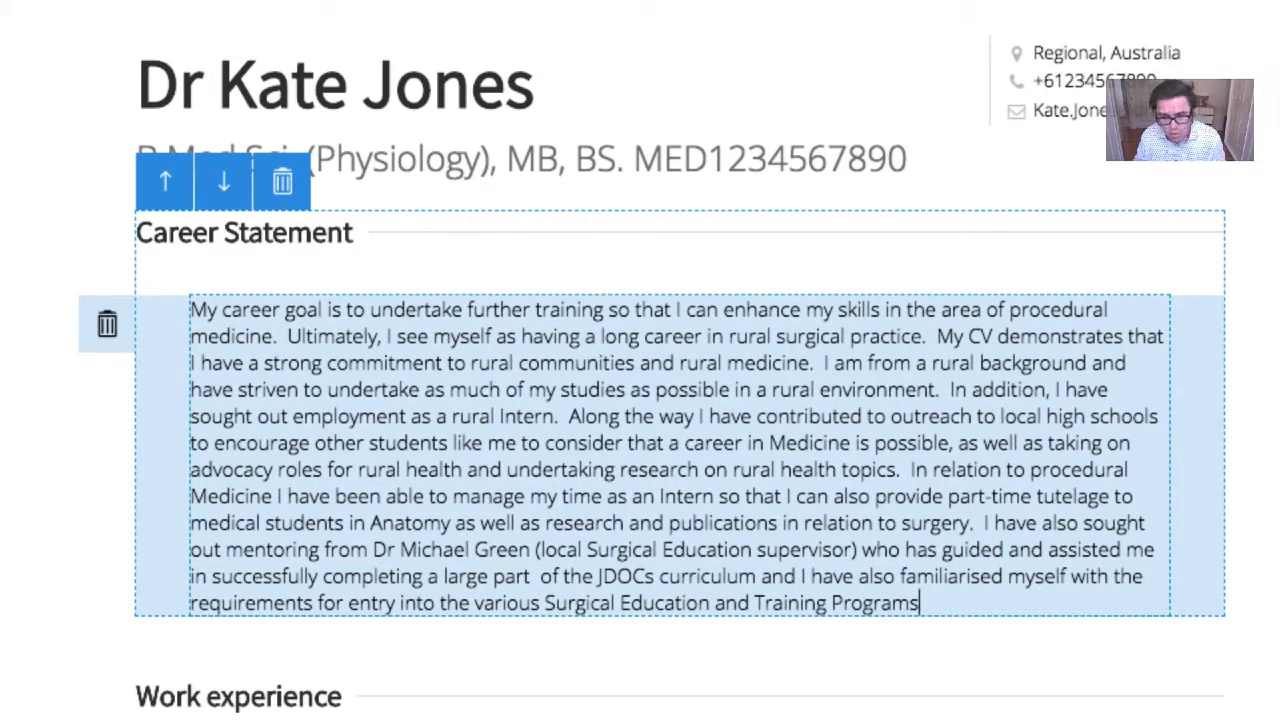
type("of the")
key("BackSpace")
key("BackSpace")
key("BackSpace")
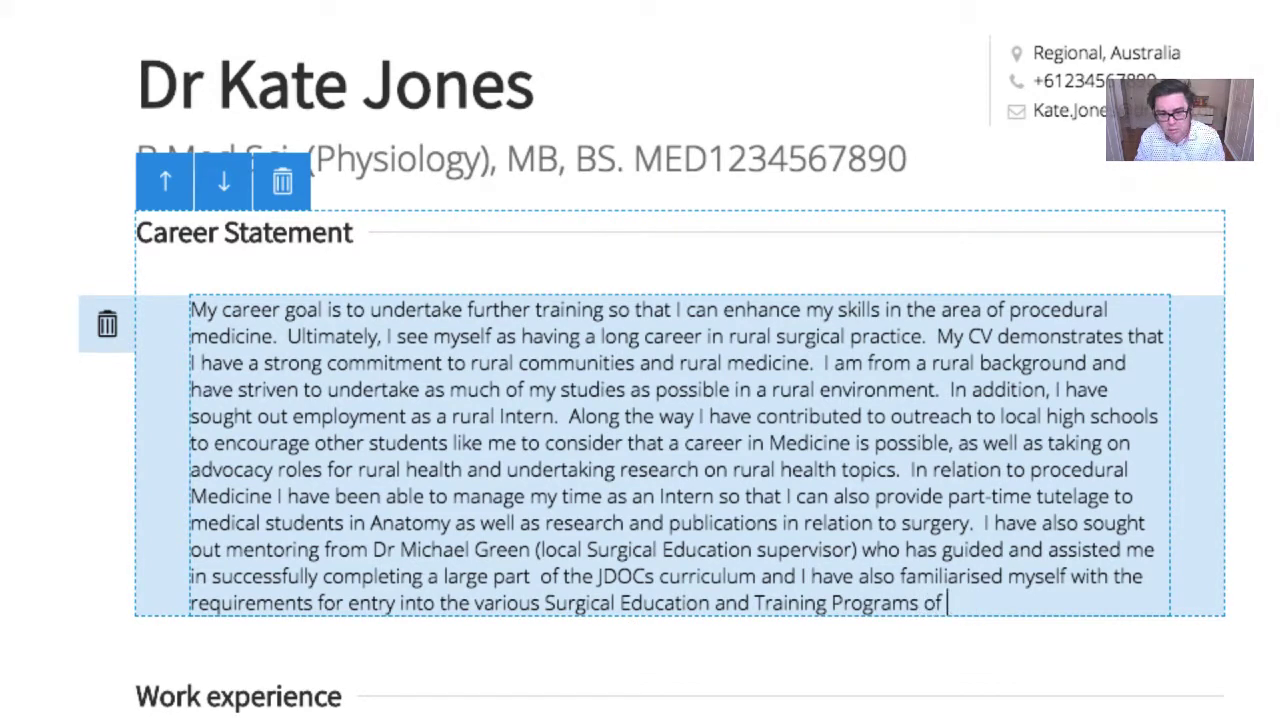
type("the Royal A")
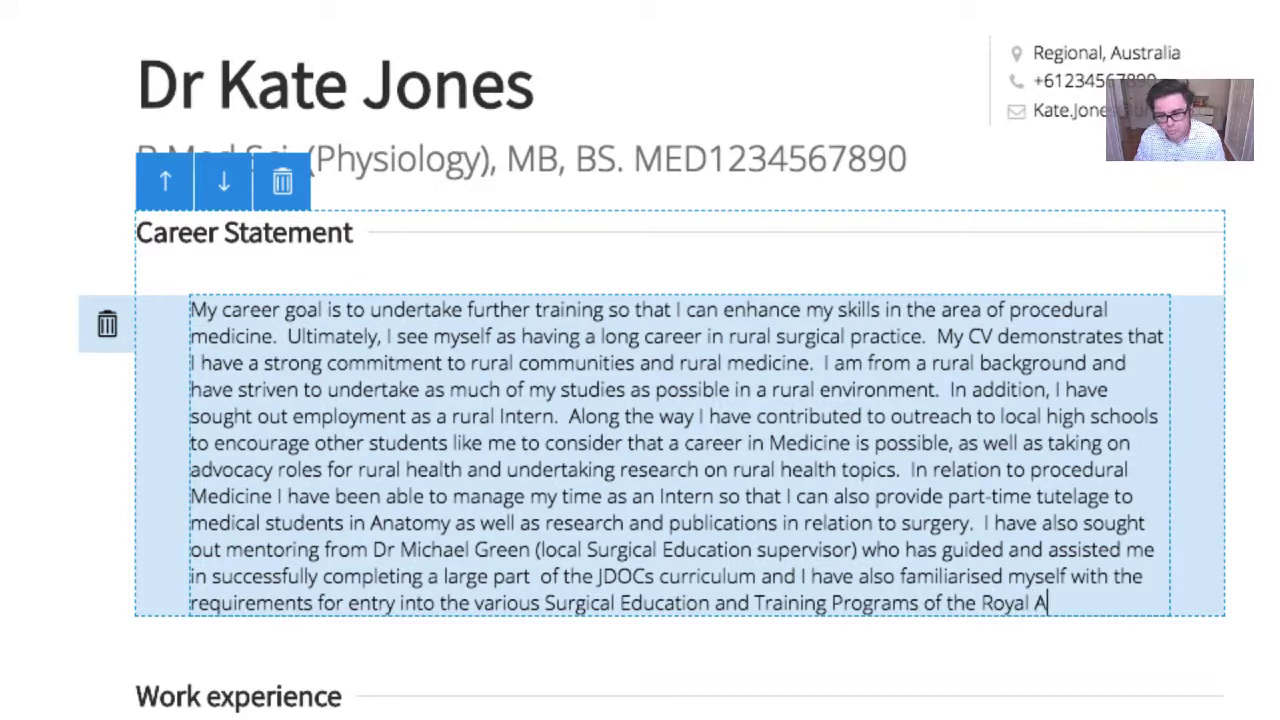
type("ustralasian Coll")
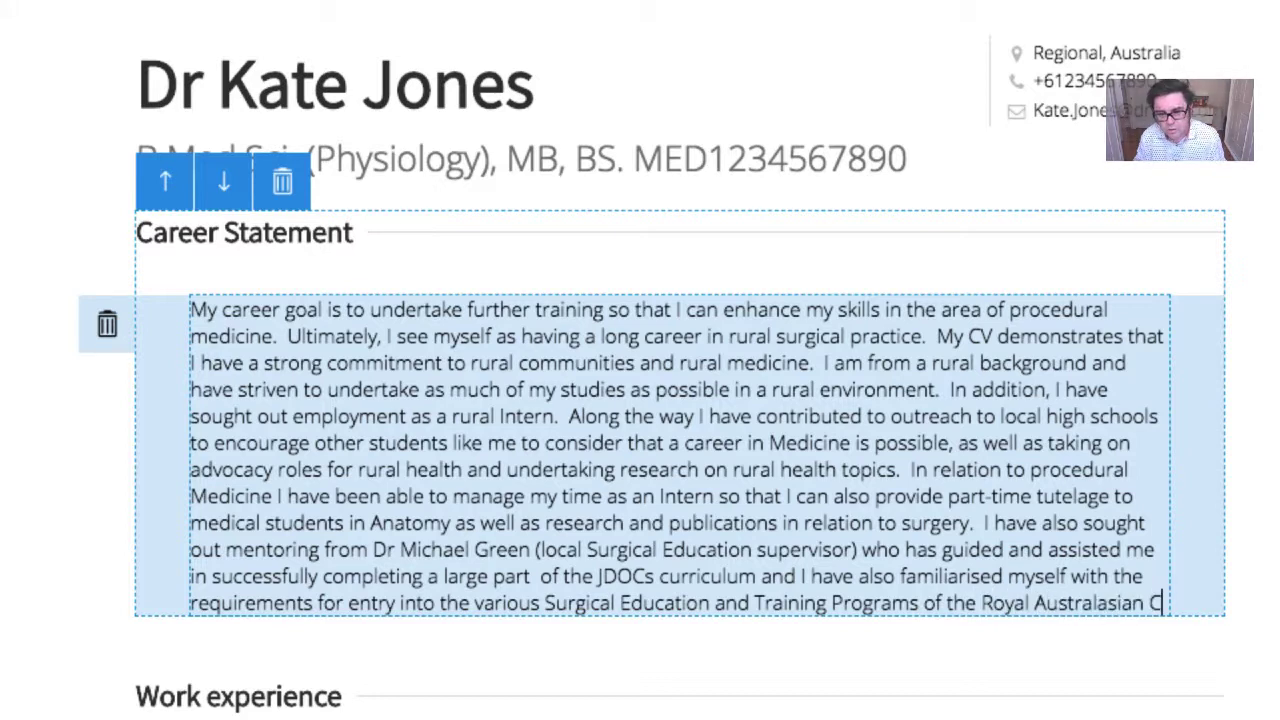
type("ege of Surgeons.")
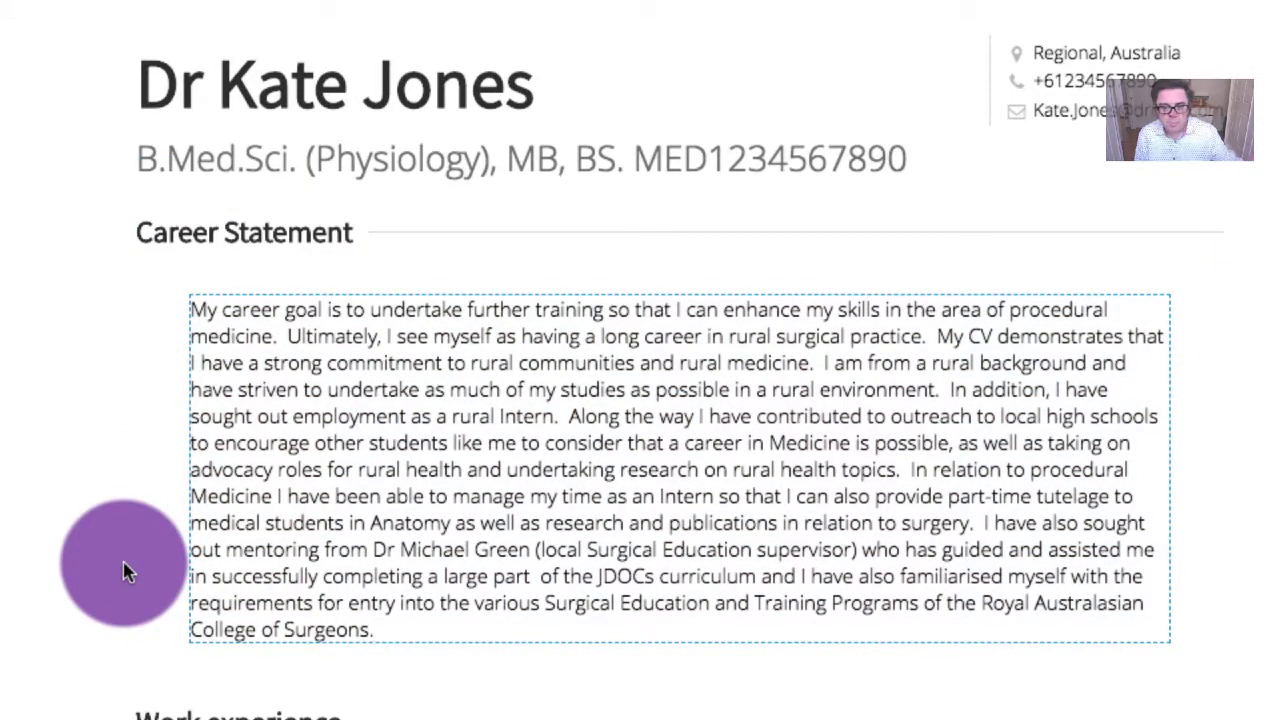
scroll(126, 569, "down", 5)
scroll(640, 360, "down", 7)
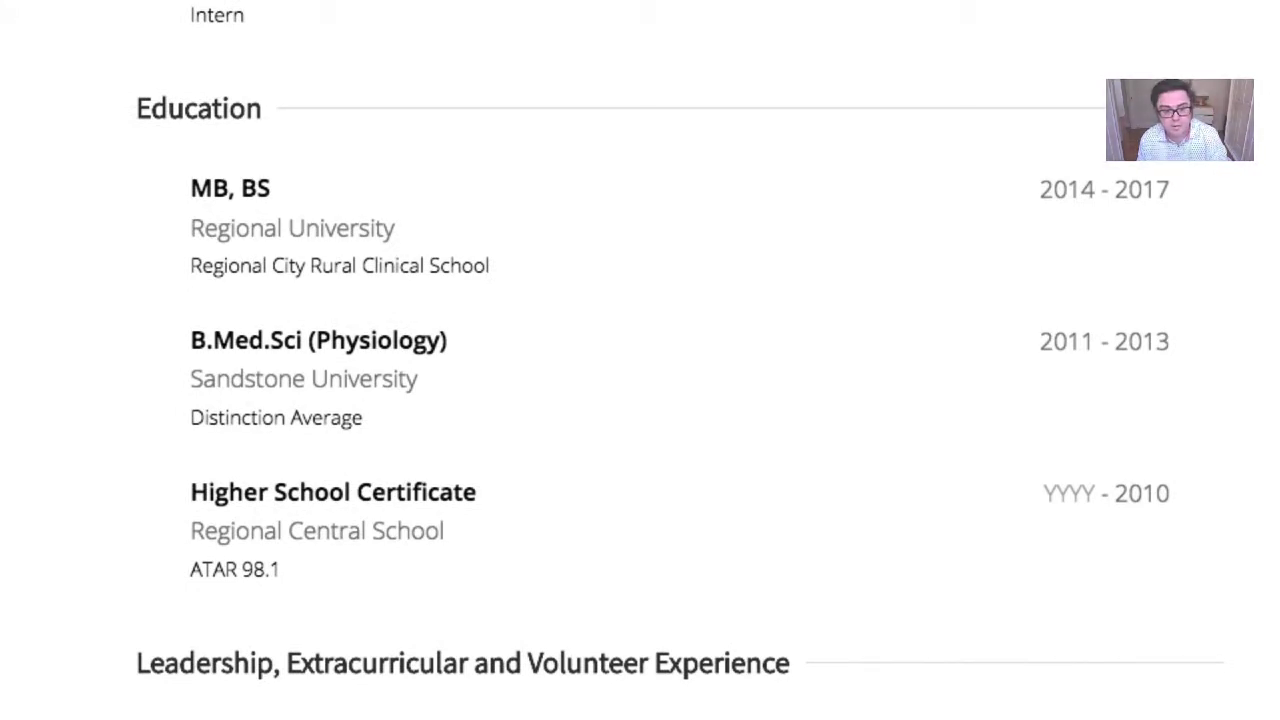
scroll(640, 360, "down", 10)
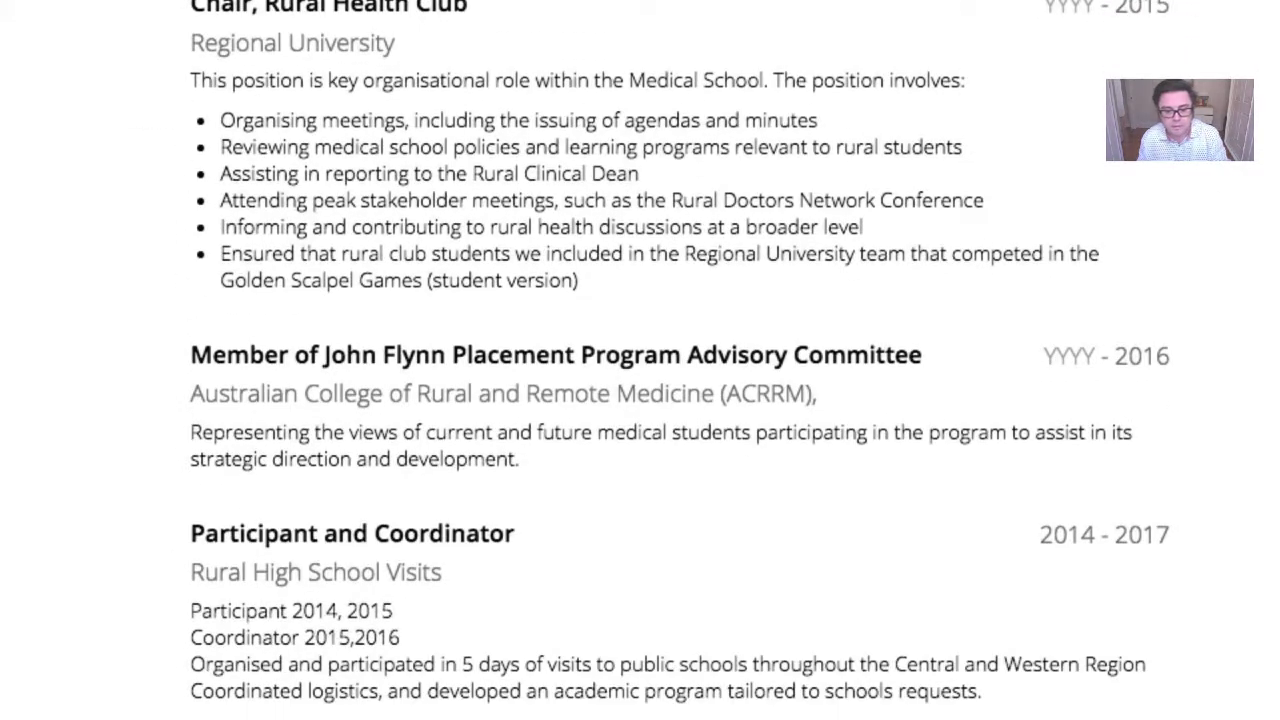
scroll(640, 360, "down", 7)
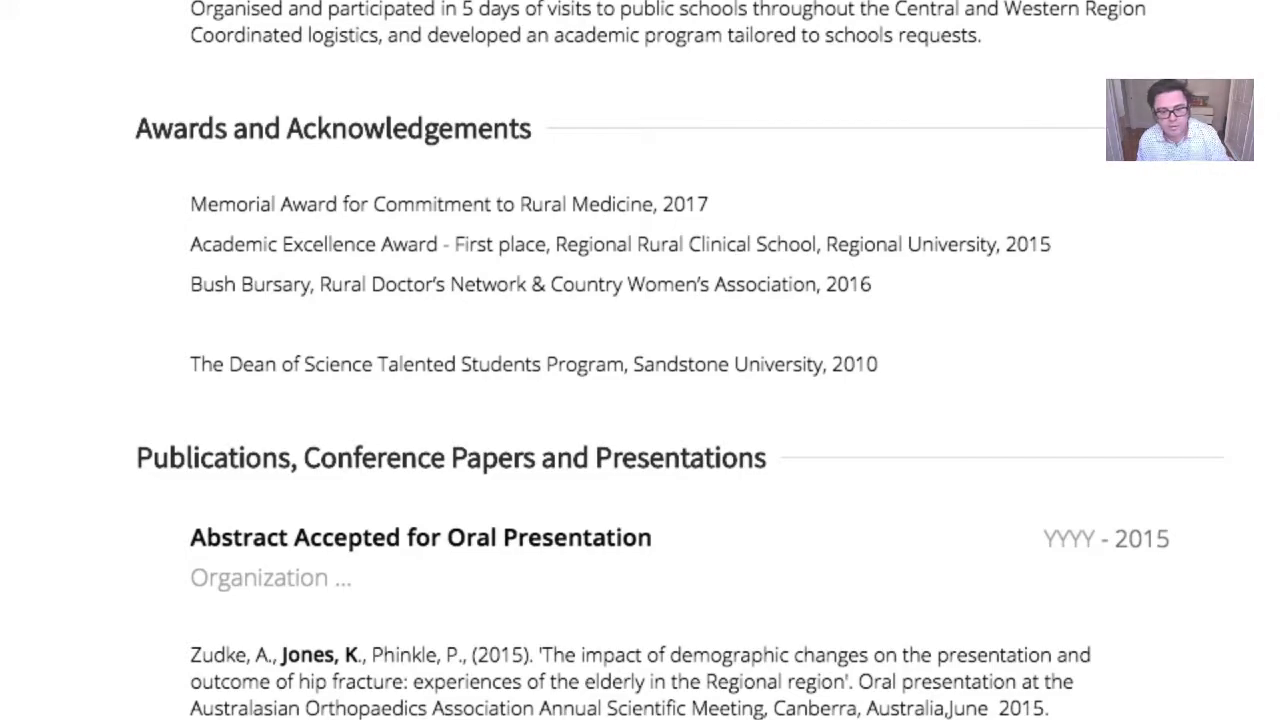
scroll(640, 360, "up", 20)
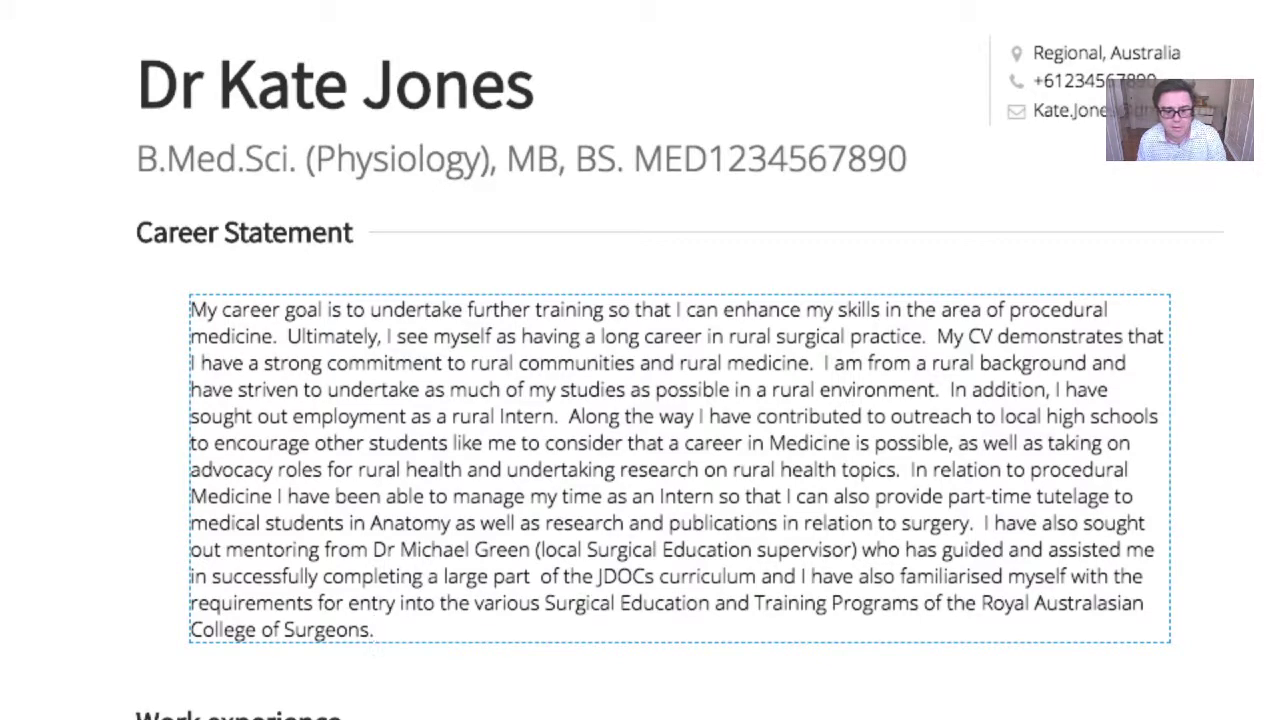
scroll(640, 360, "down", 15)
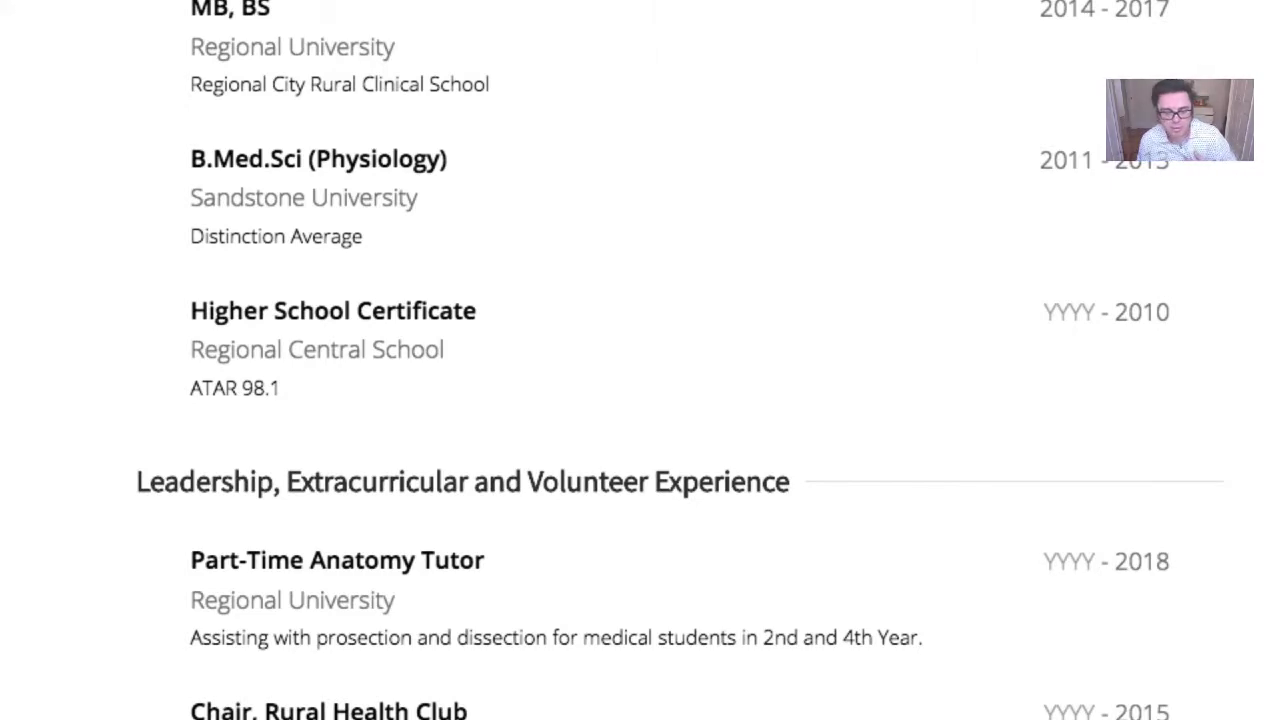
left_click(1043, 178)
Scroll back to the top and put the Career Statement into edit mode
scroll(372, 629, "up", 10)
left_click(210, 408)
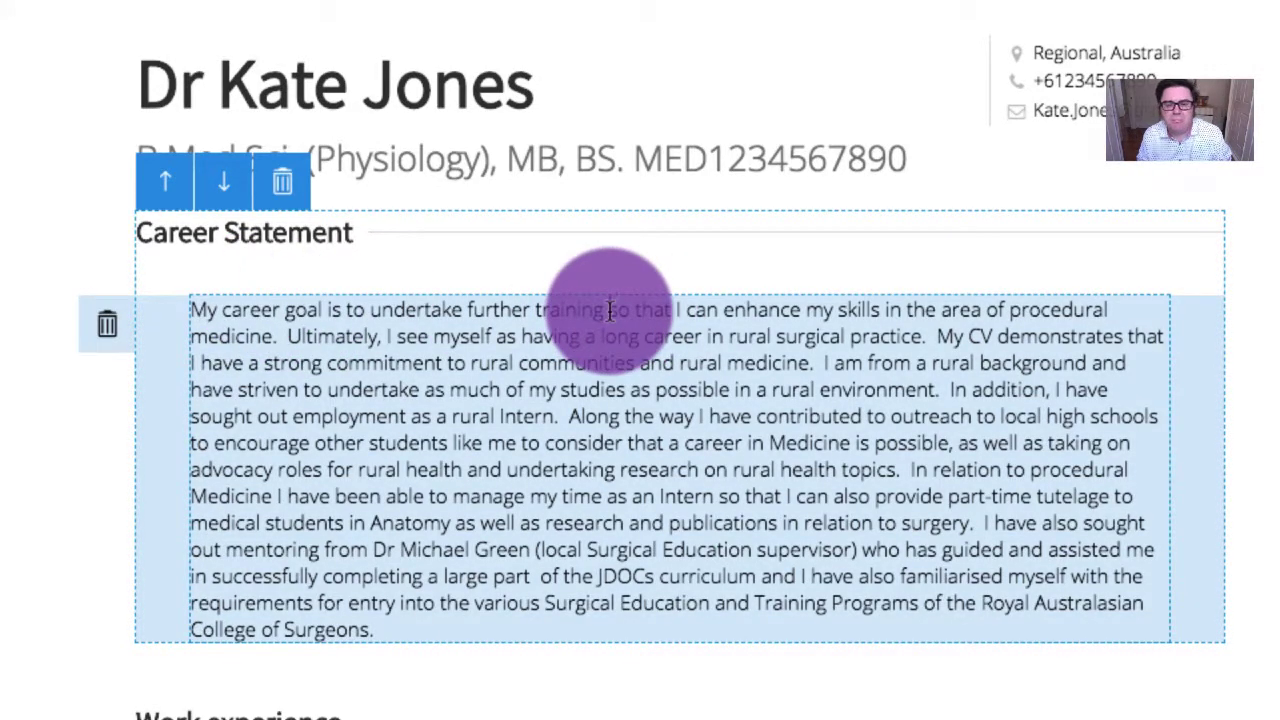
Delete the skills-enhancement words, end 'rural medicine' with a semicolon, and replace 'I am' with 'being'
left_click_drag(610, 310, 885, 310)
key("BackSpace")
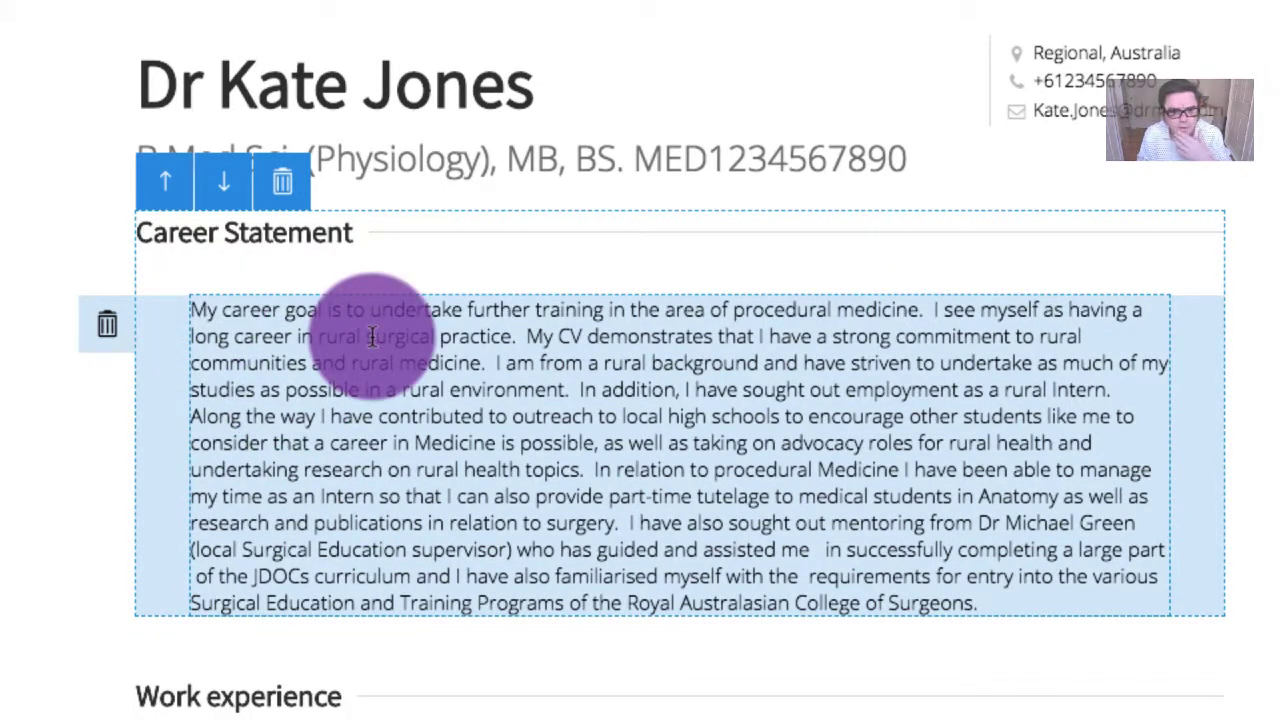
left_click(487, 363)
key("BackSpace")
type(";")
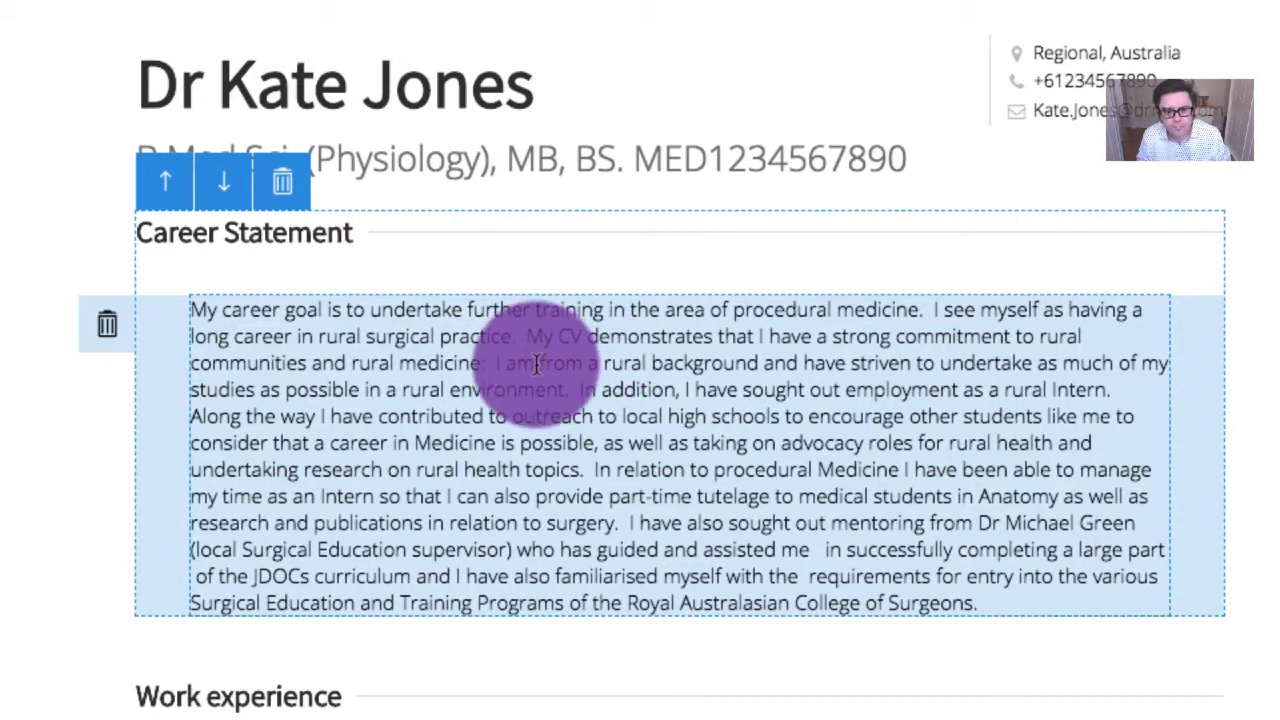
left_click_drag(490, 365, 535, 365)
type("being")
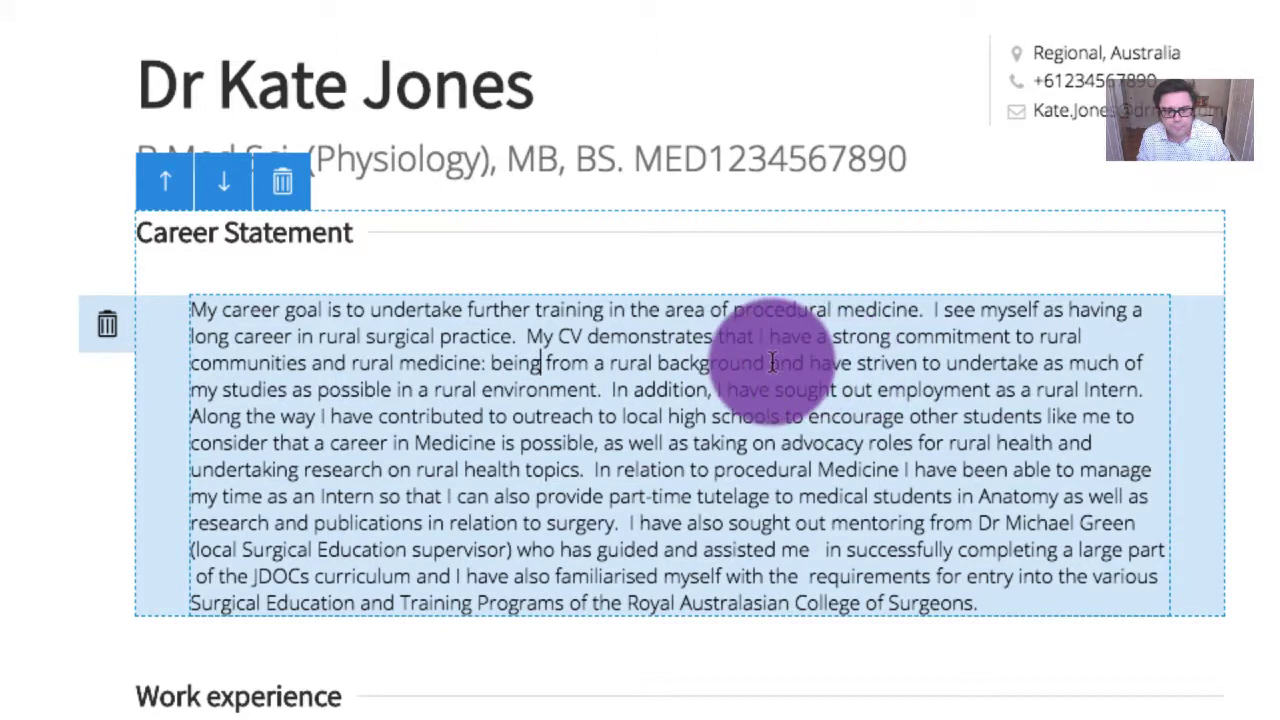
Replace the 'have striven' phrase with ', conducting much of', drop 'as possible', and add a comma after 'rural environment'
left_click_drag(770, 365, 1150, 364)
key("BackSpace")
type(", conducting ")
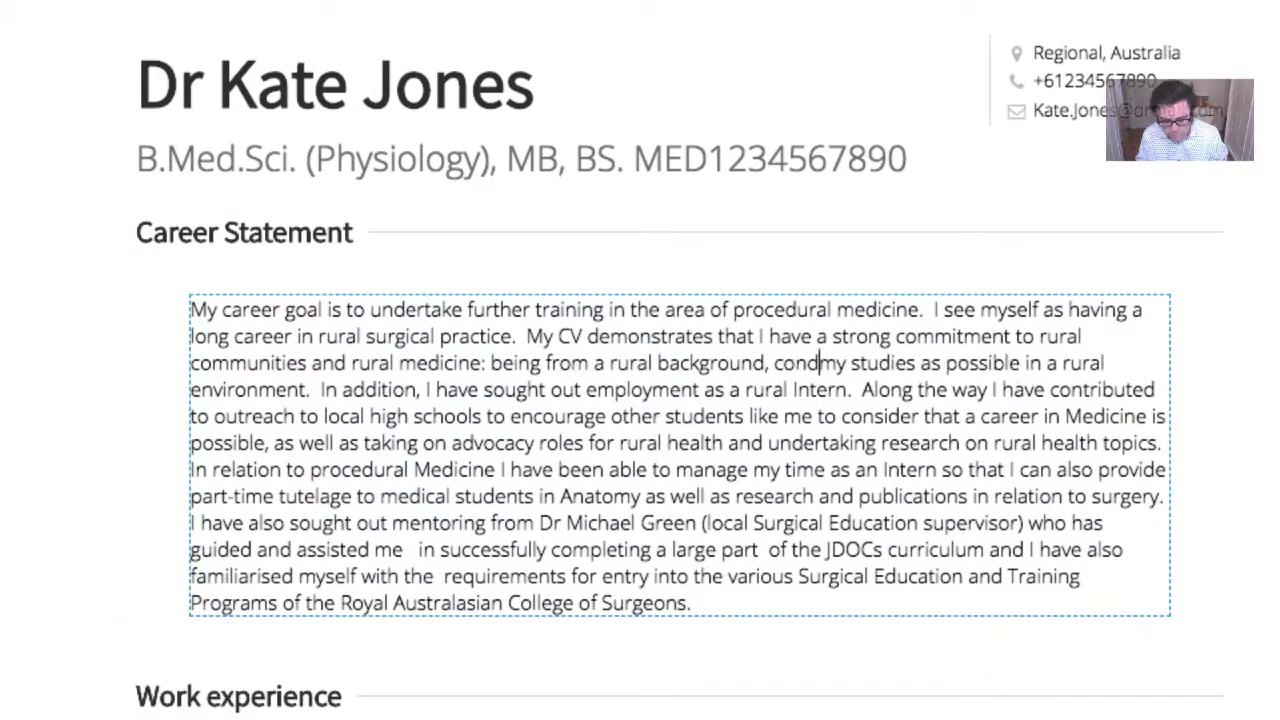
type("much of")
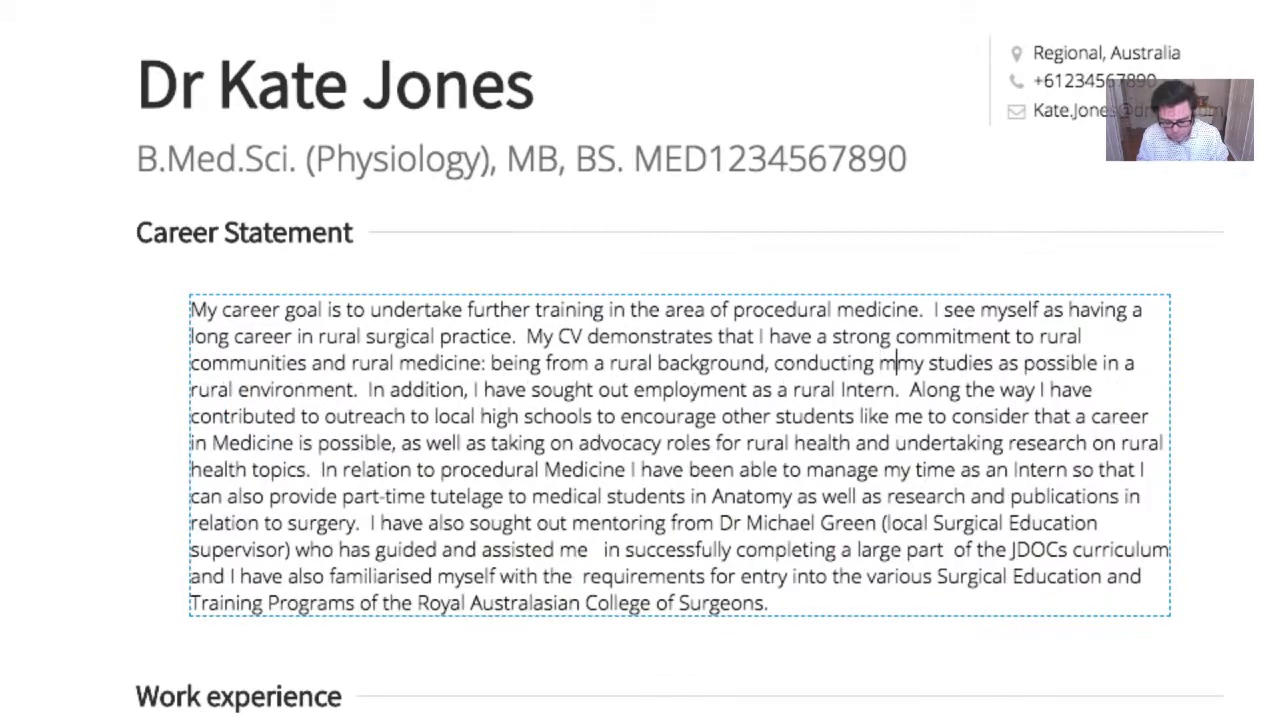
left_click(172, 663)
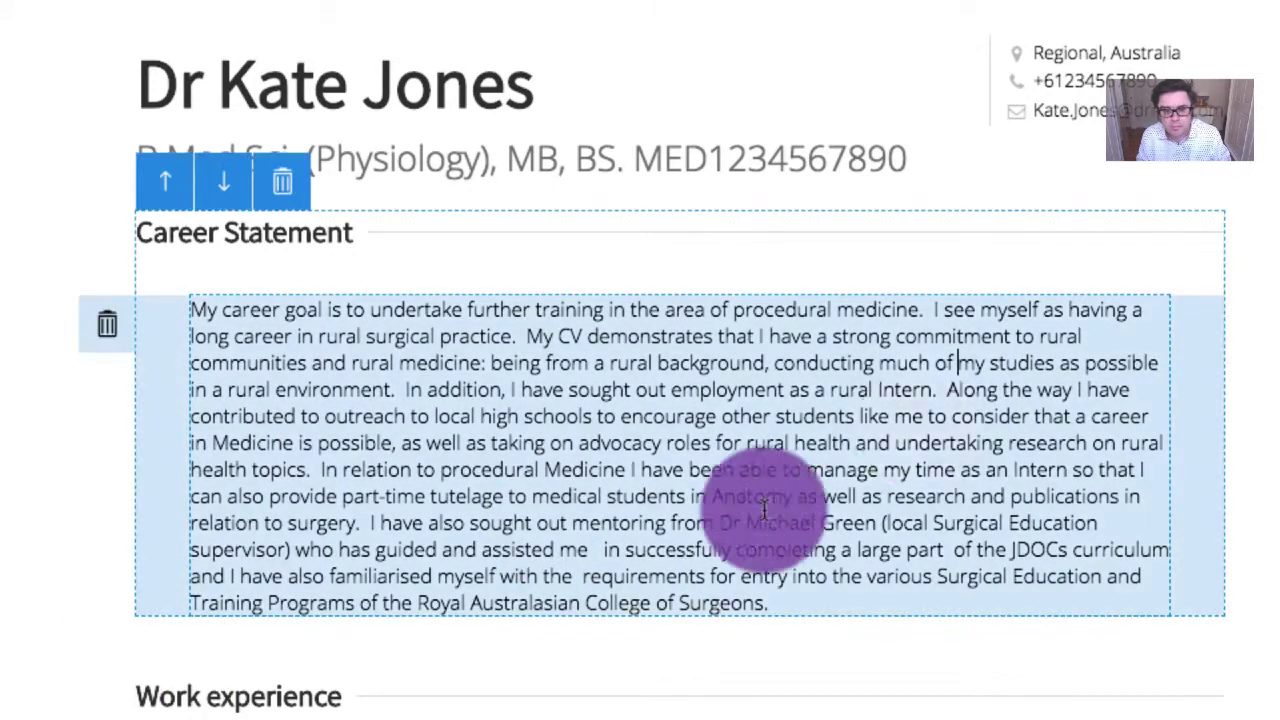
left_click_drag(1092, 364, 1160, 364)
key("BackSpace")
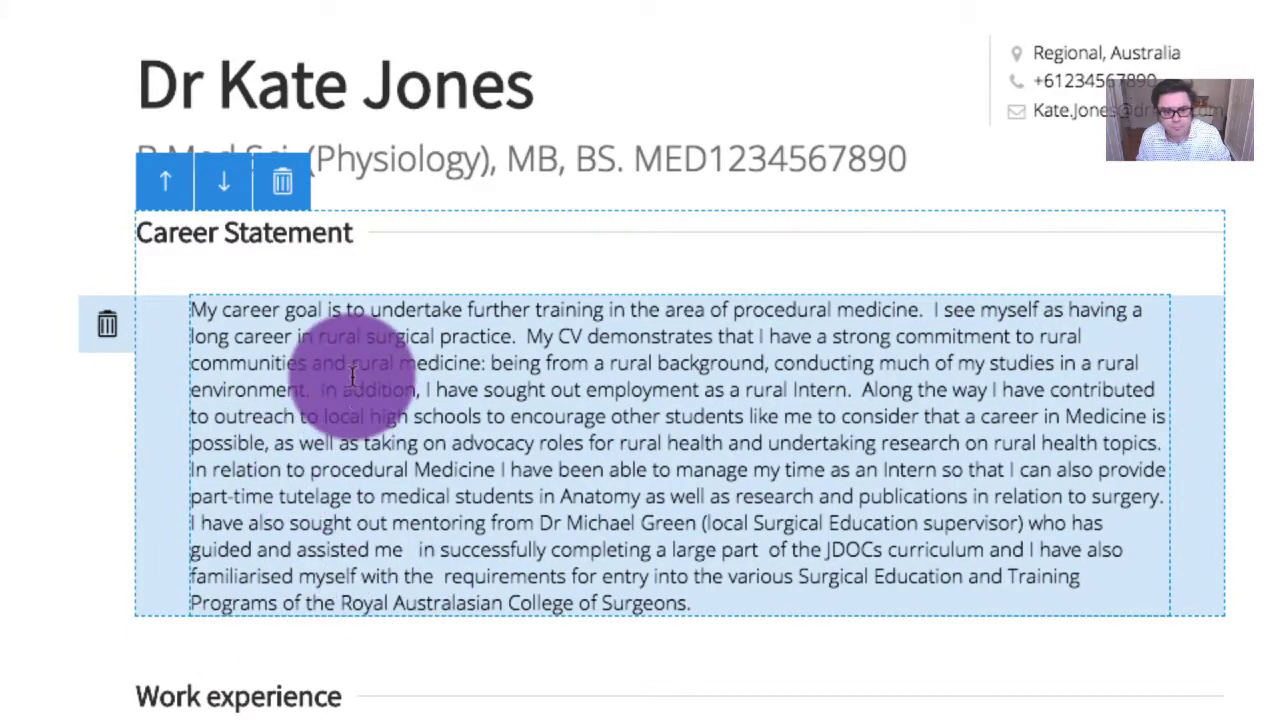
left_click(306, 390)
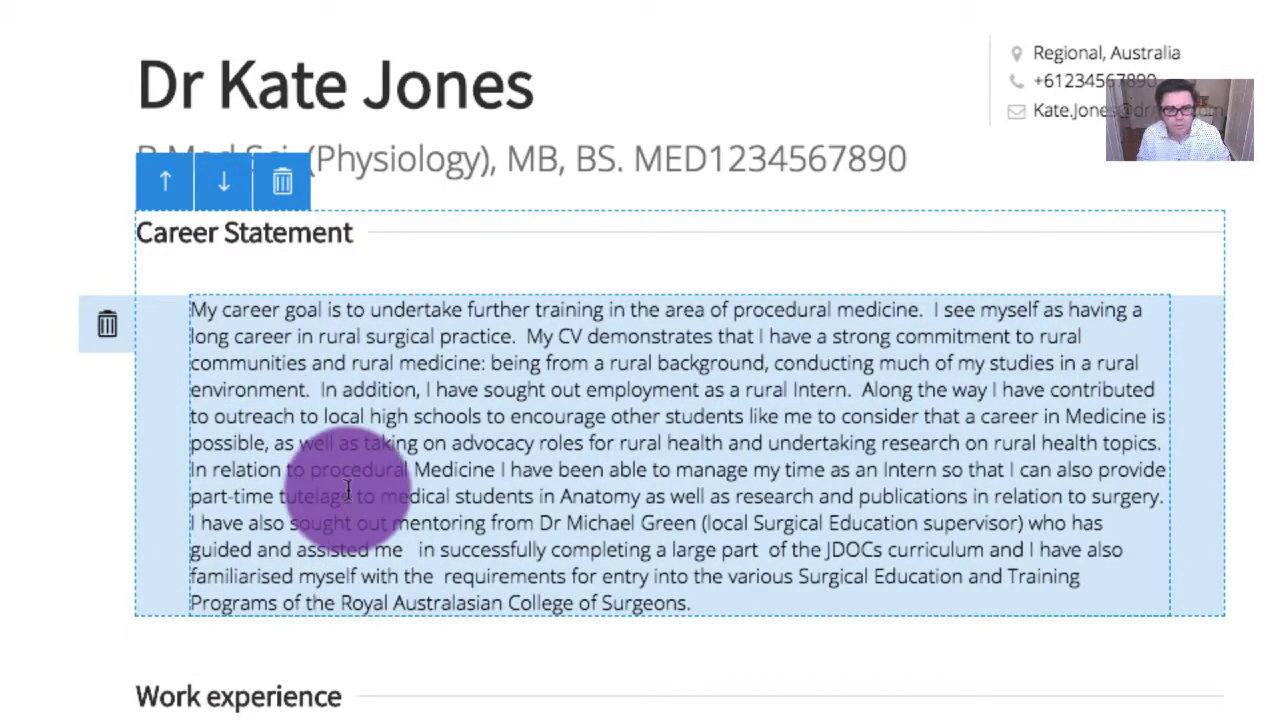
type(",")
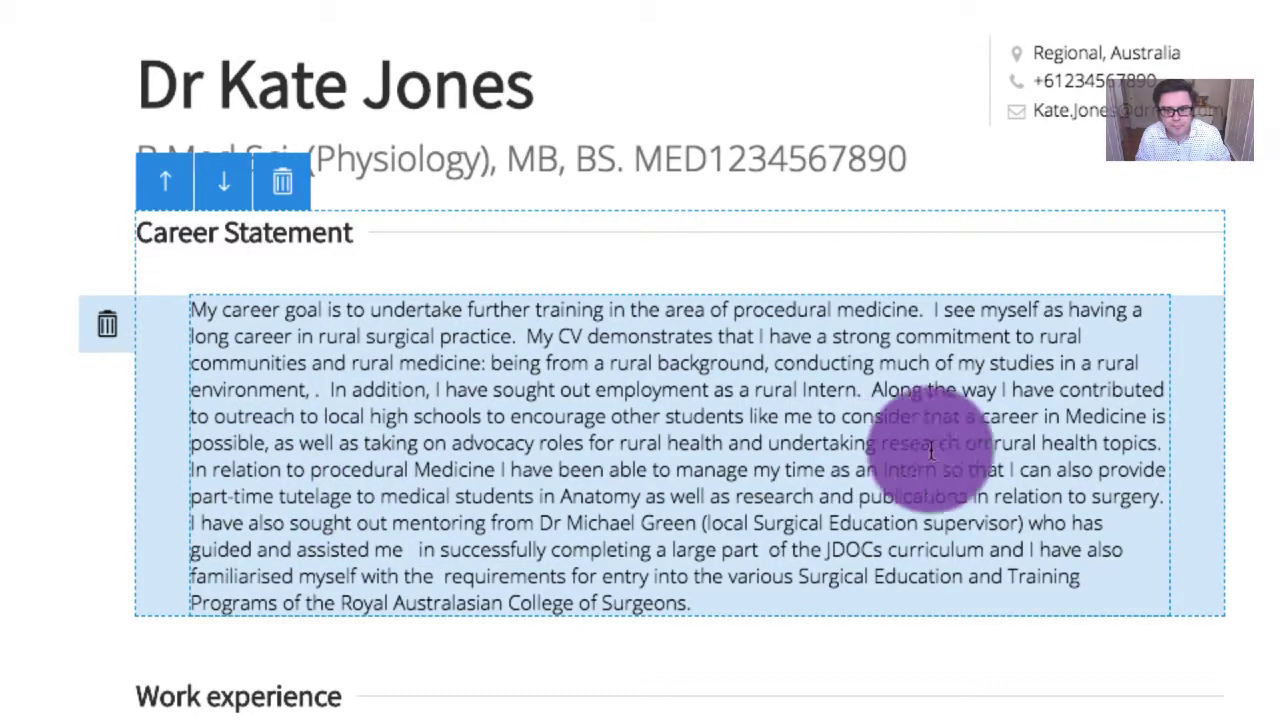
Move the high-school outreach sentence after 'rural environment,' reworded as 'contributing outreach'
left_click_drag(1058, 390, 1148, 420)
key("BackSpace")
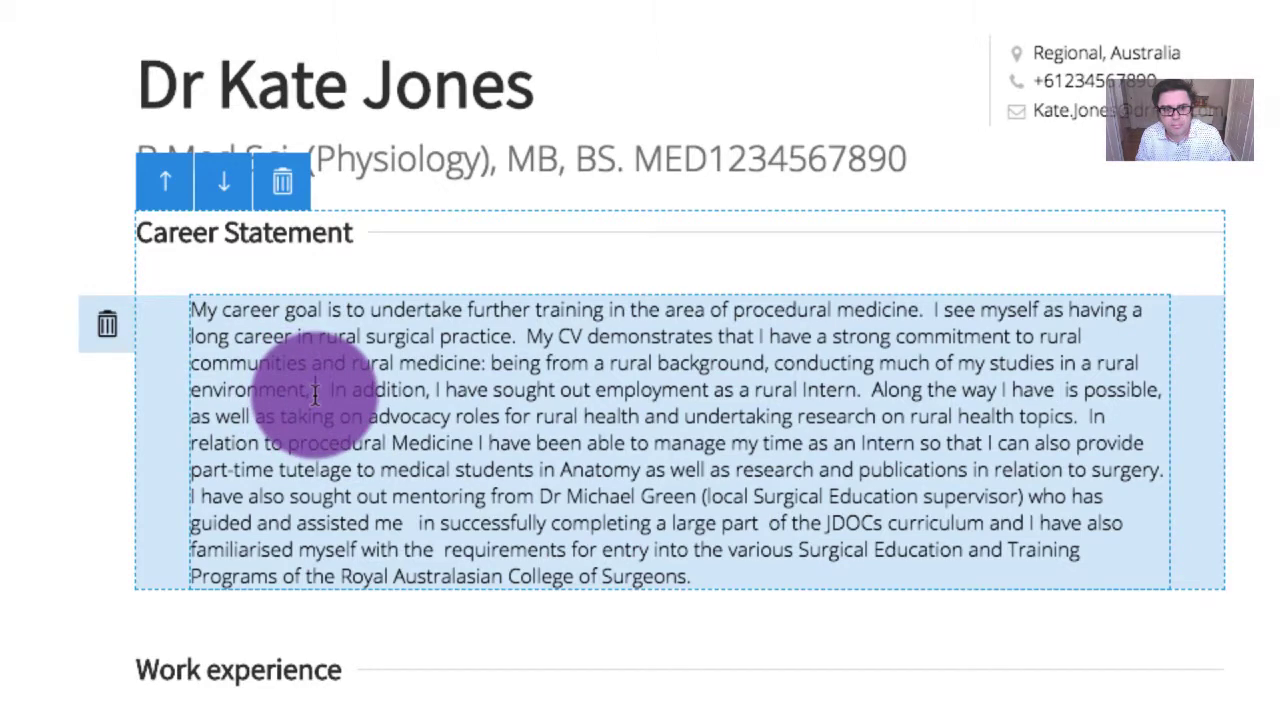
key("ctrl+z")
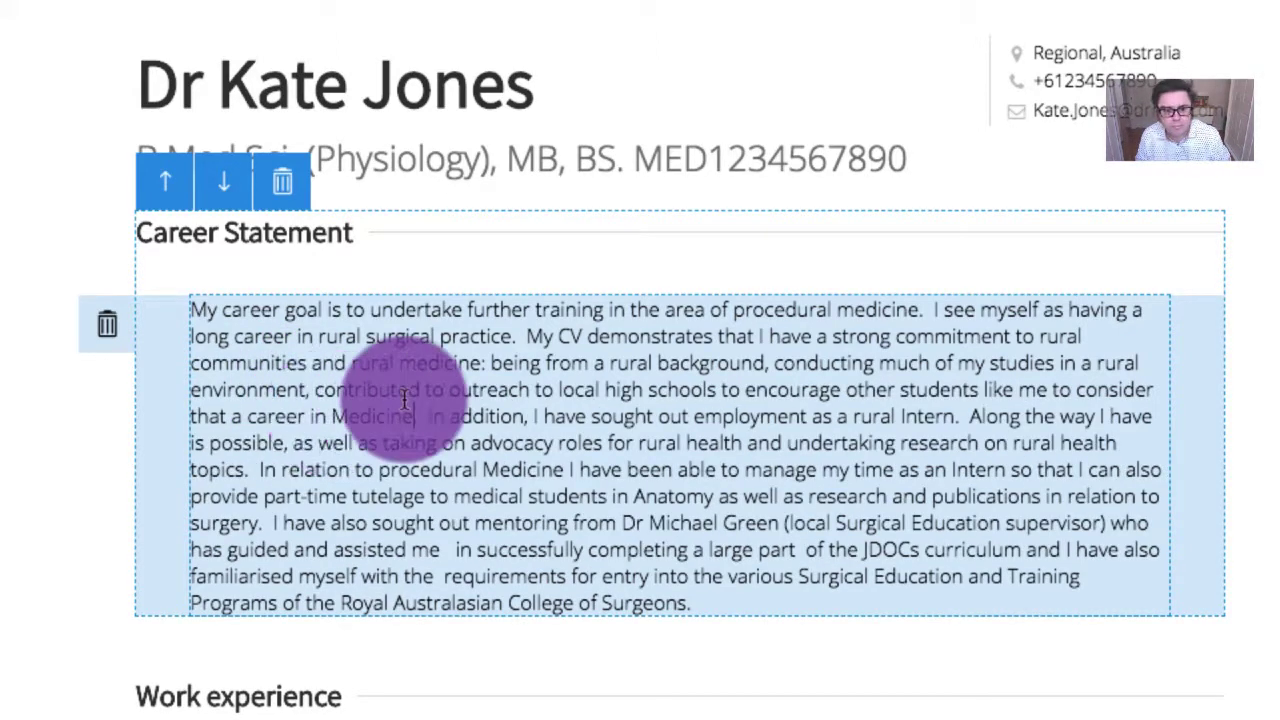
left_click(421, 392)
key("BackSpace")
key("BackSpace")
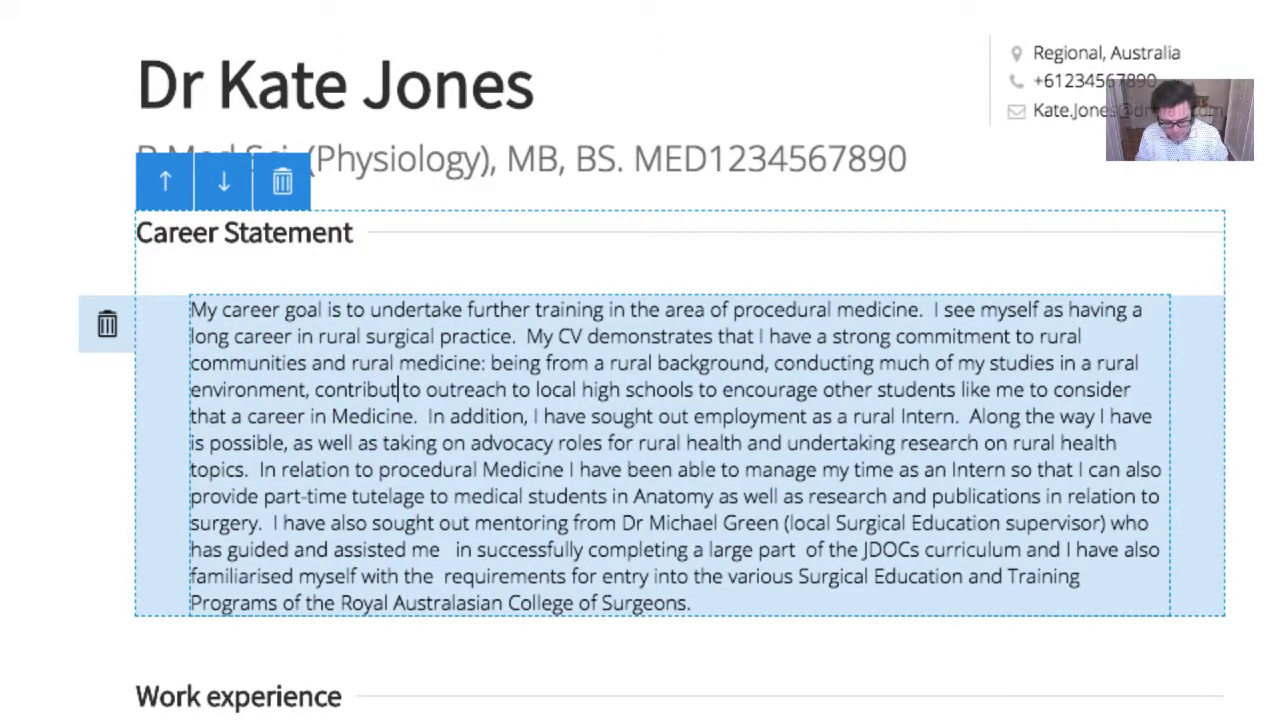
type("ing")
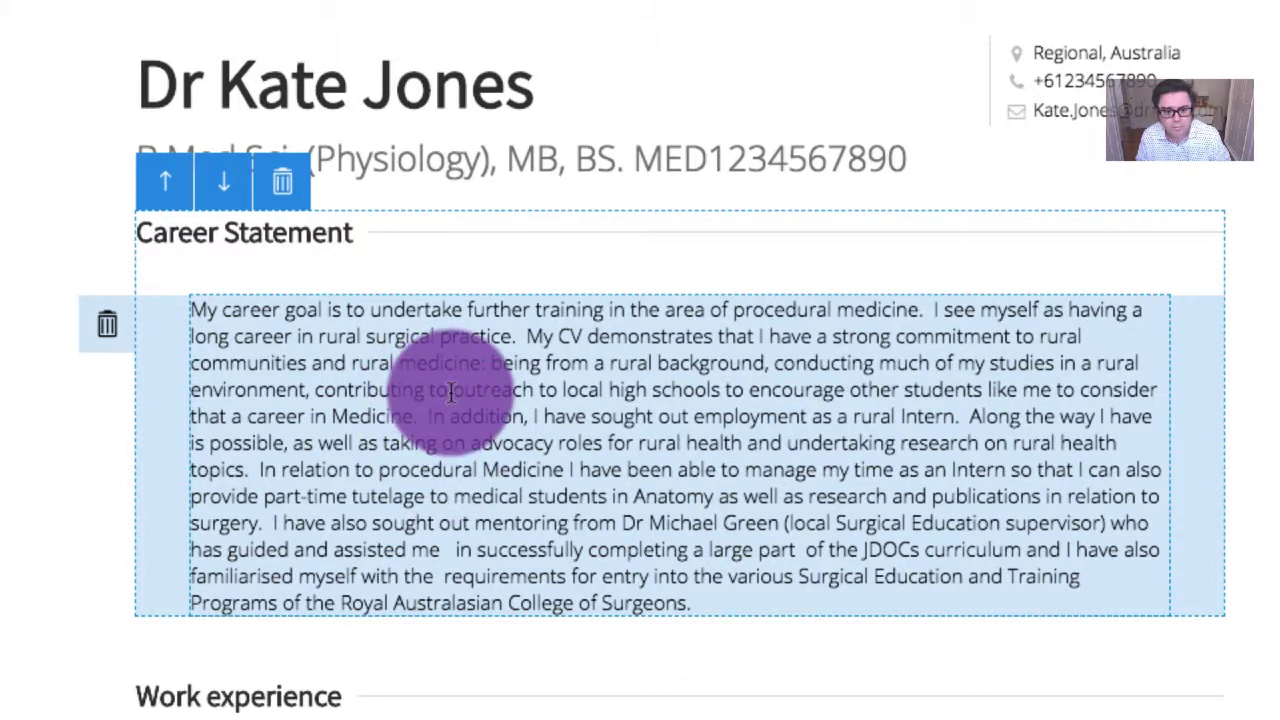
key("BackSpace")
key("BackSpace")
key("BackSpace")
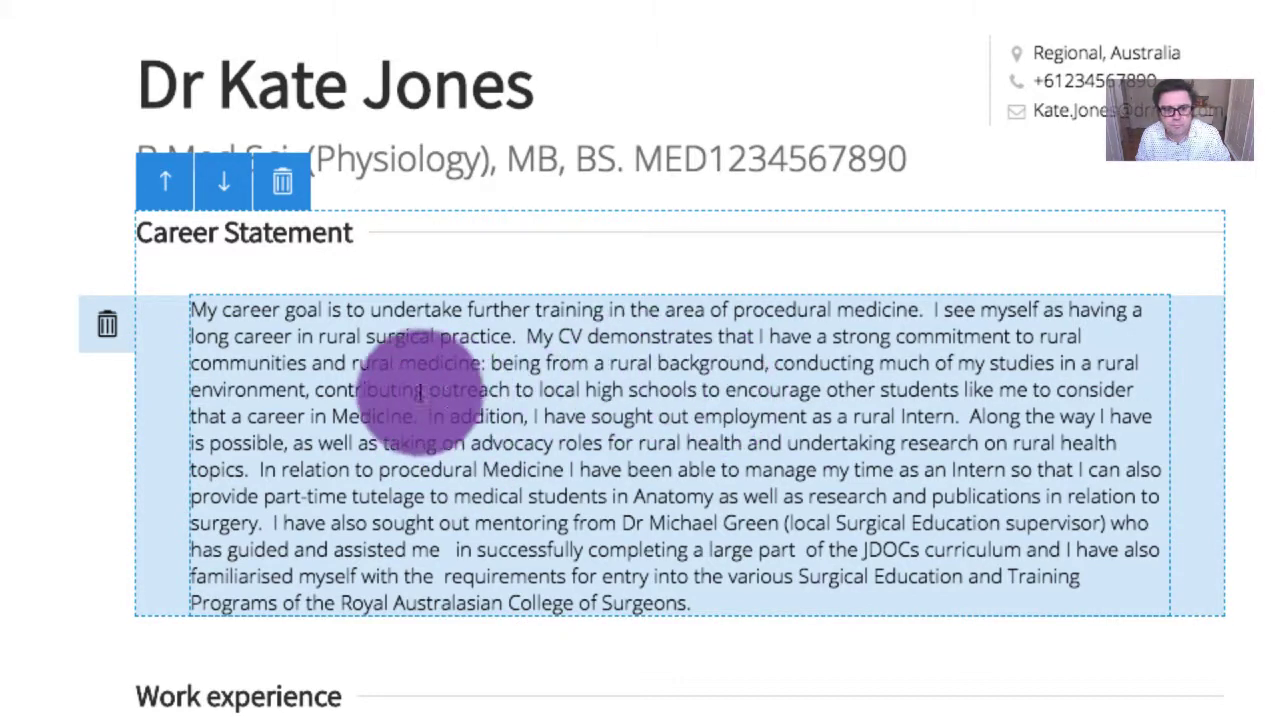
Insert 'researching and being an advocate for rural health,' before the outreach clause
left_click(316, 391)
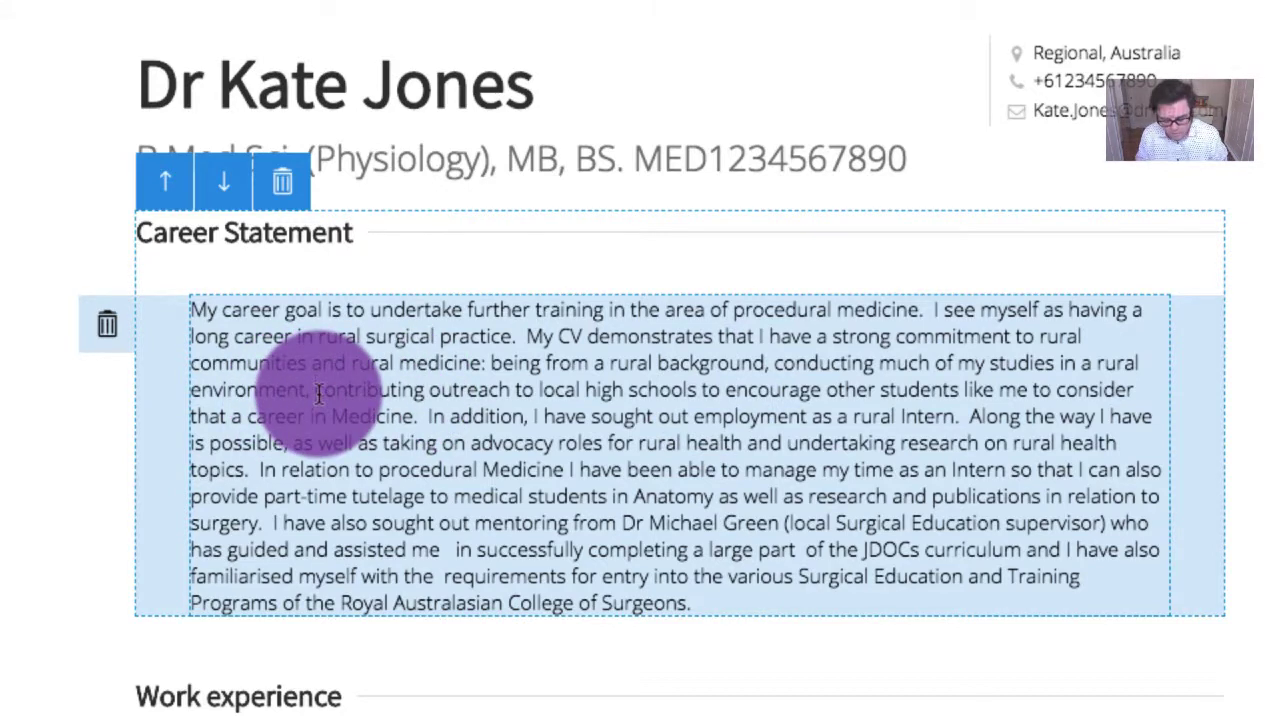
type("and")
key("Left")
key("Left")
key("Left")
key("Left")
key("Left")
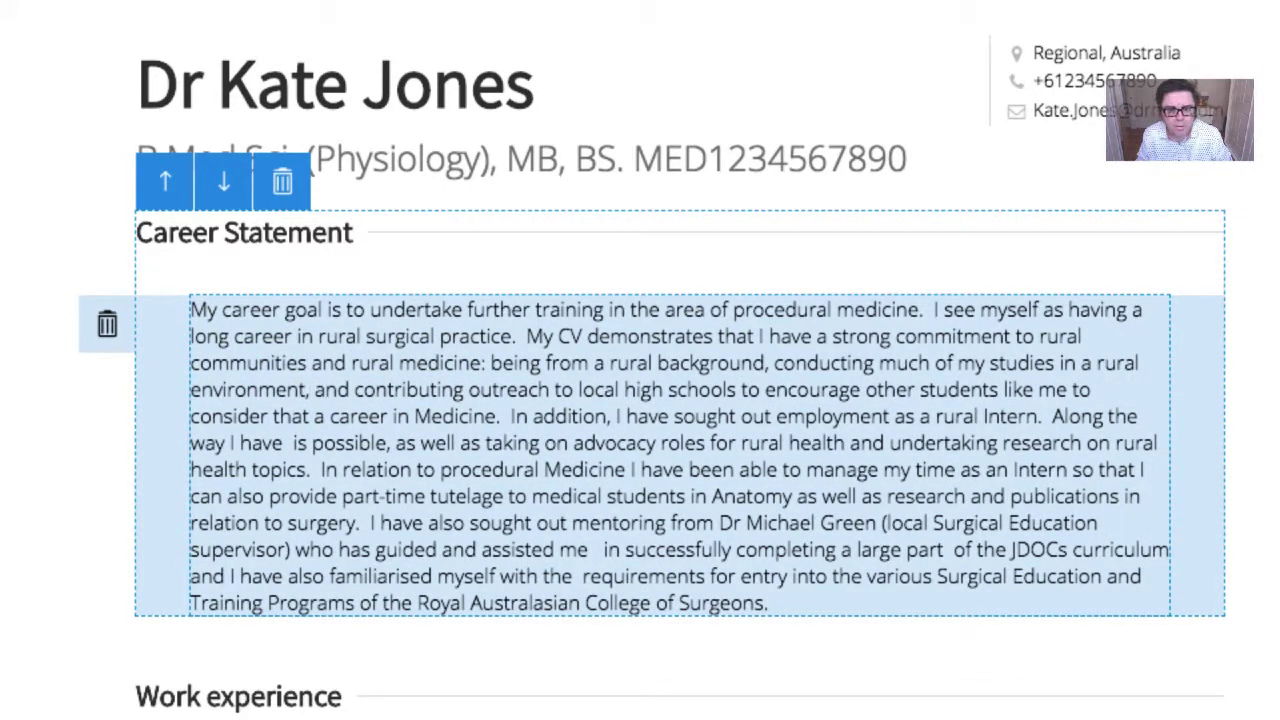
type("resear")
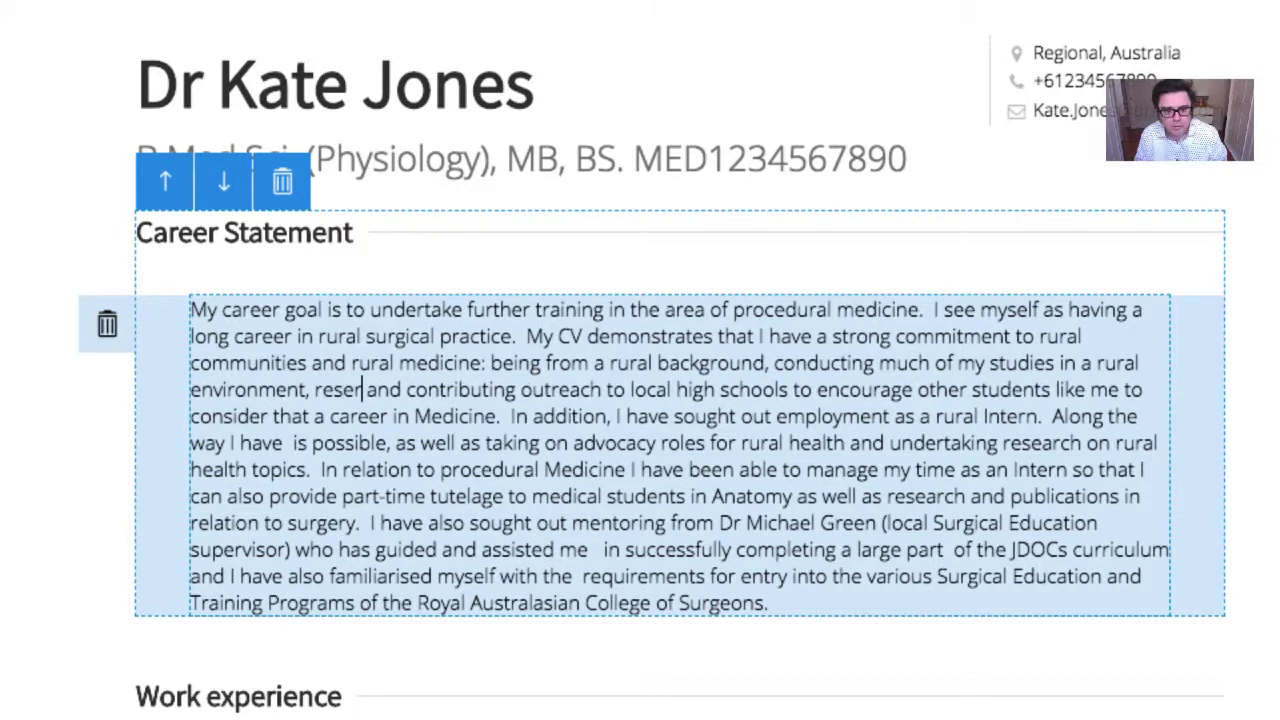
type("ching and b")
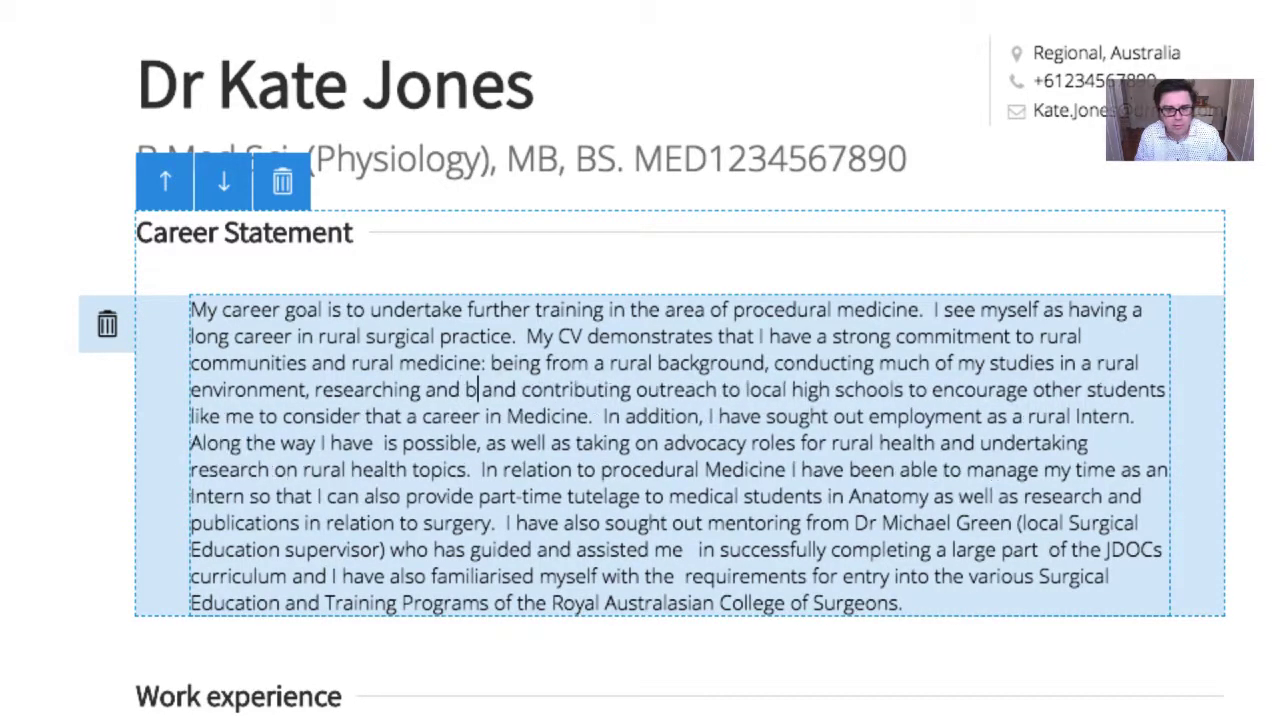
type("eing an ad")
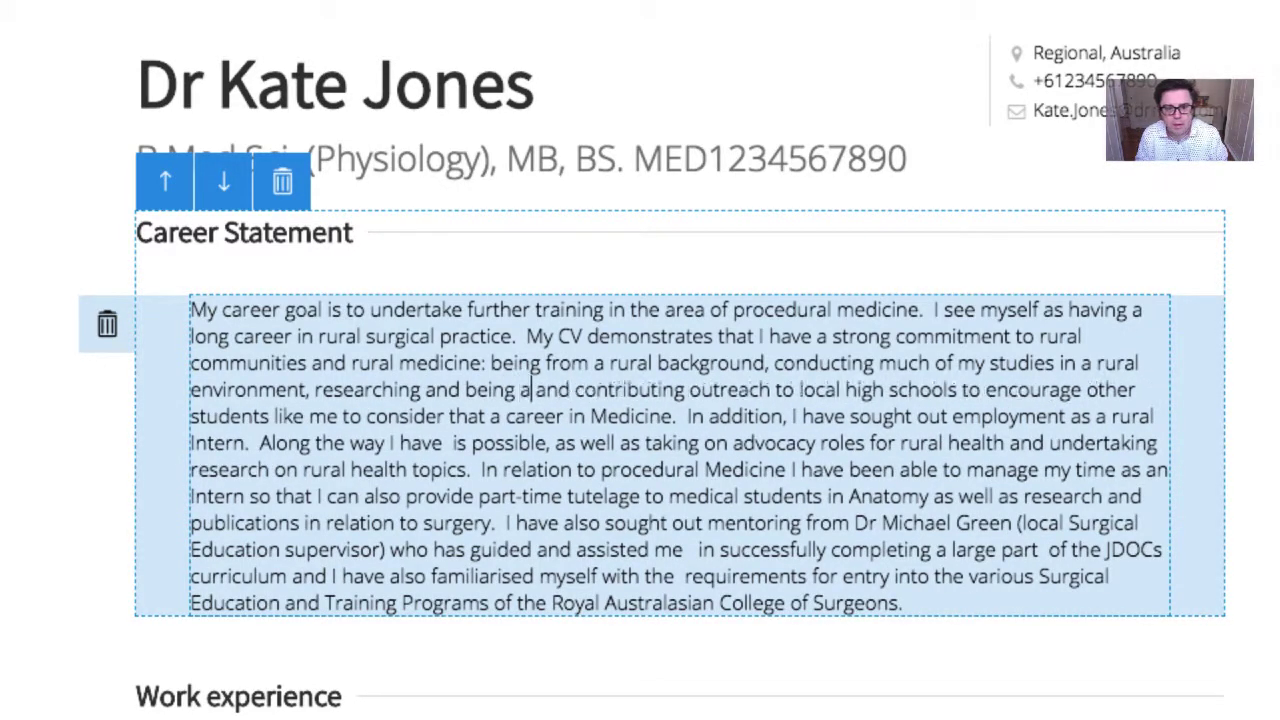
type("vocate f")
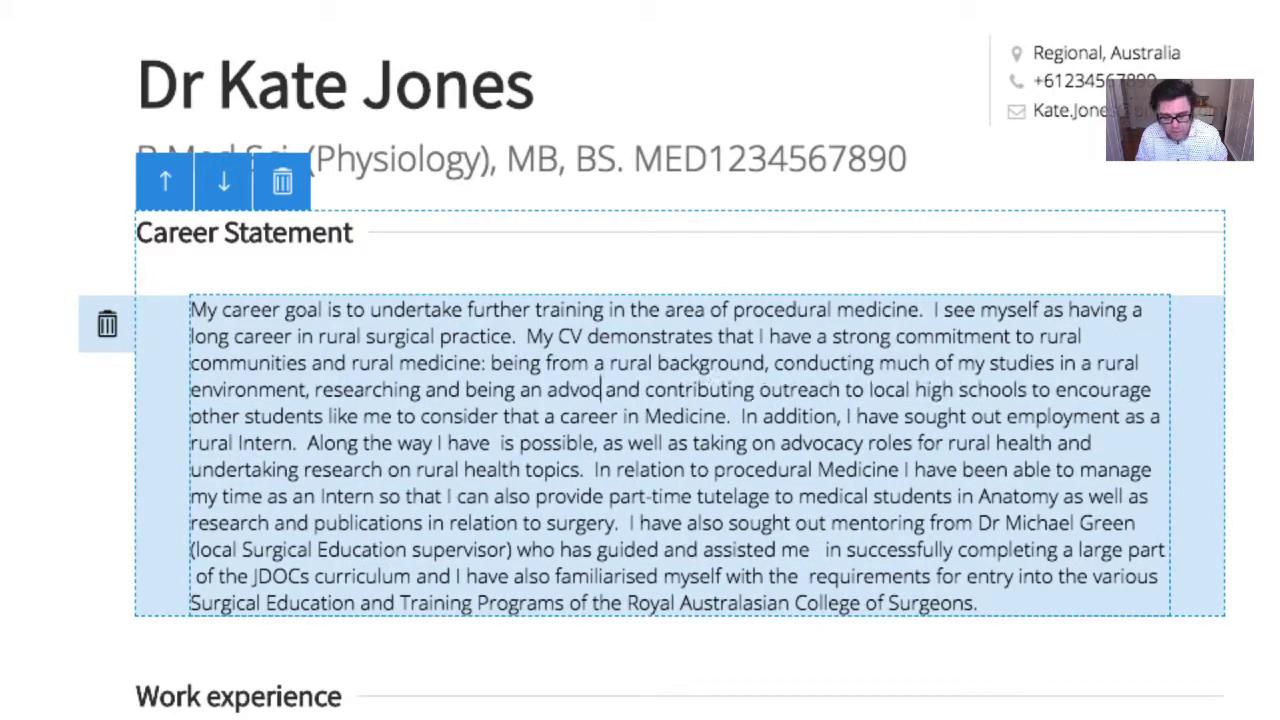
type("or rural health")
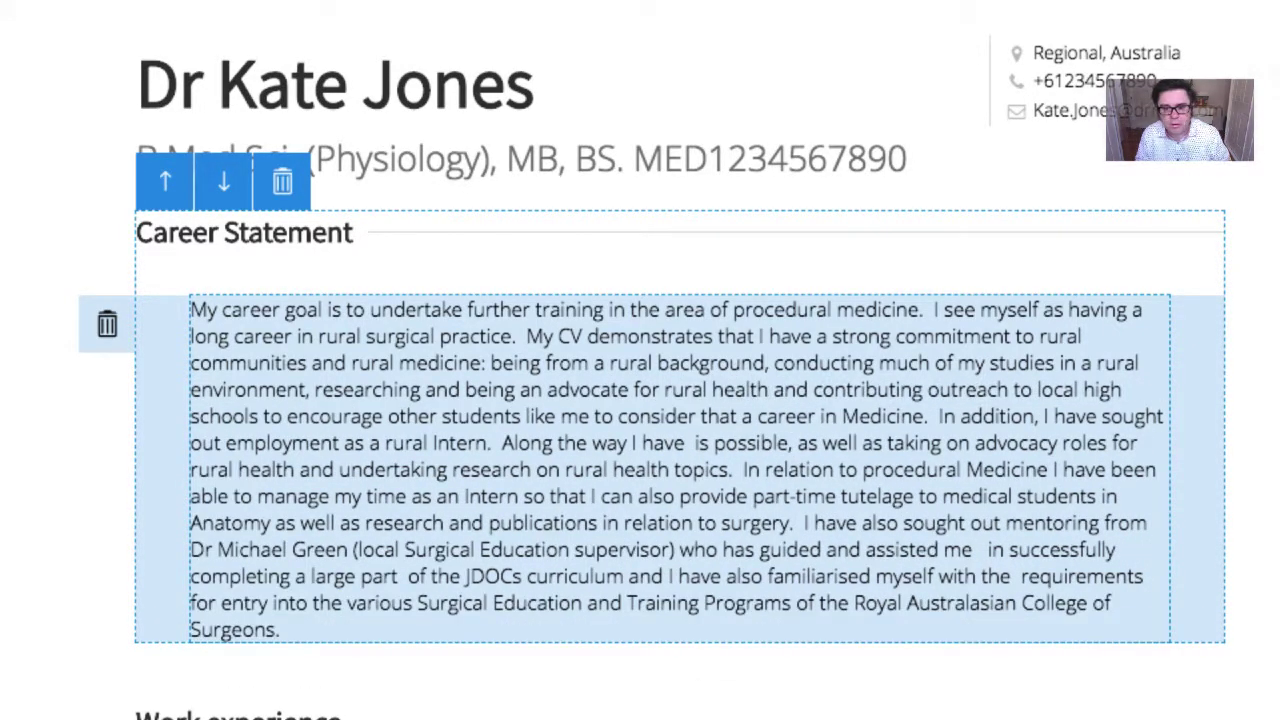
type(",")
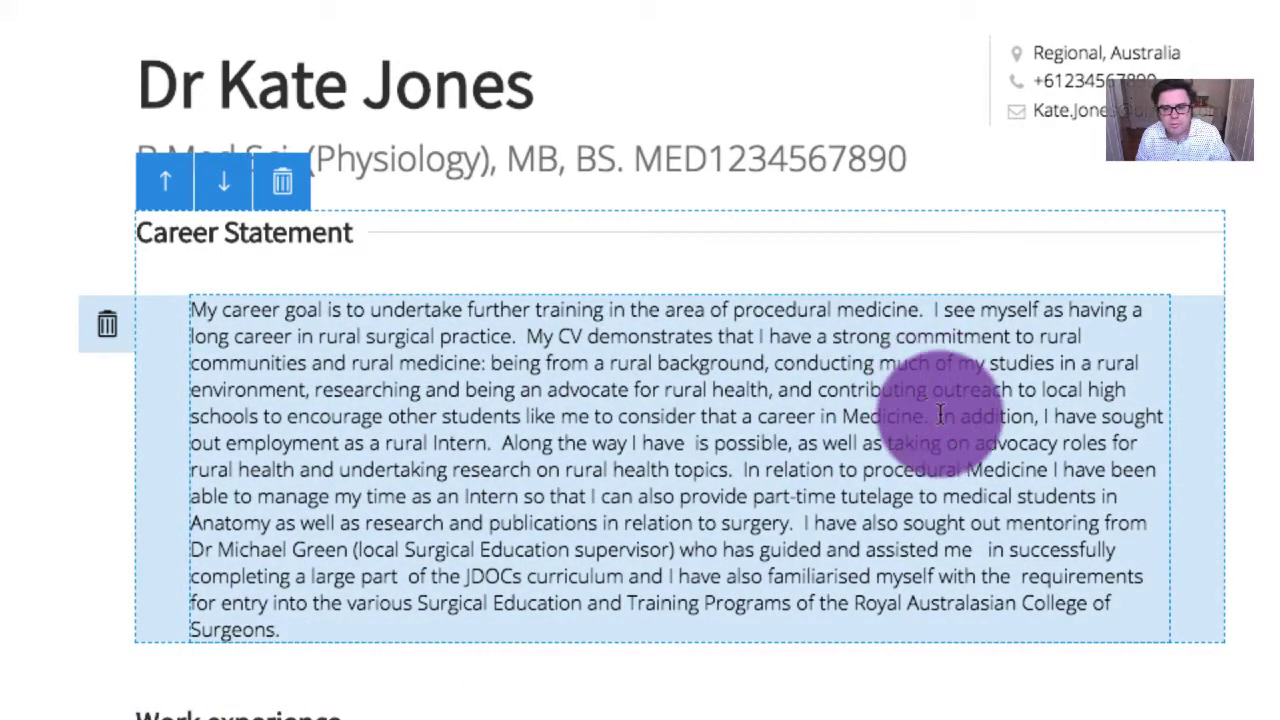
Remove the rural Intern employment sentence and select the advocacy-roles sentence
left_click_drag(929, 418, 504, 447)
key("BackSpace")
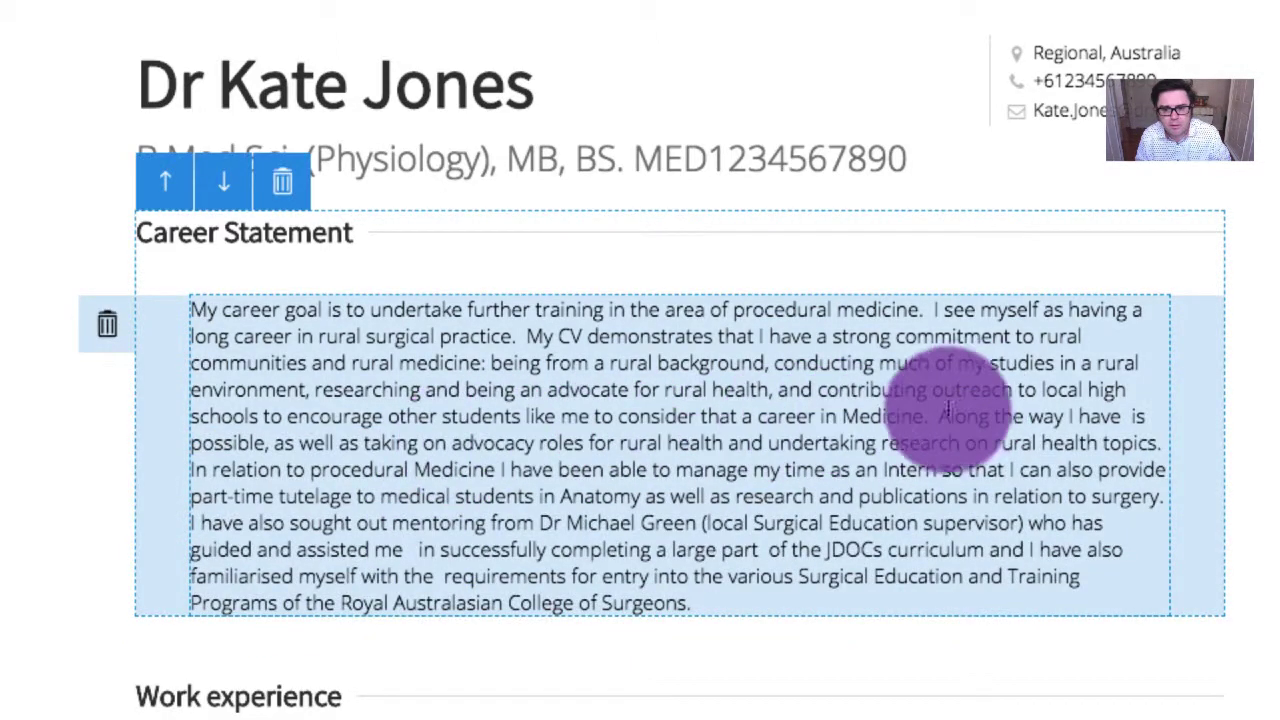
left_click_drag(944, 416, 1164, 444)
Delete the advocacy sentence and start new paragraphs at 'My CV' and 'In relation'
key("BackSpace")
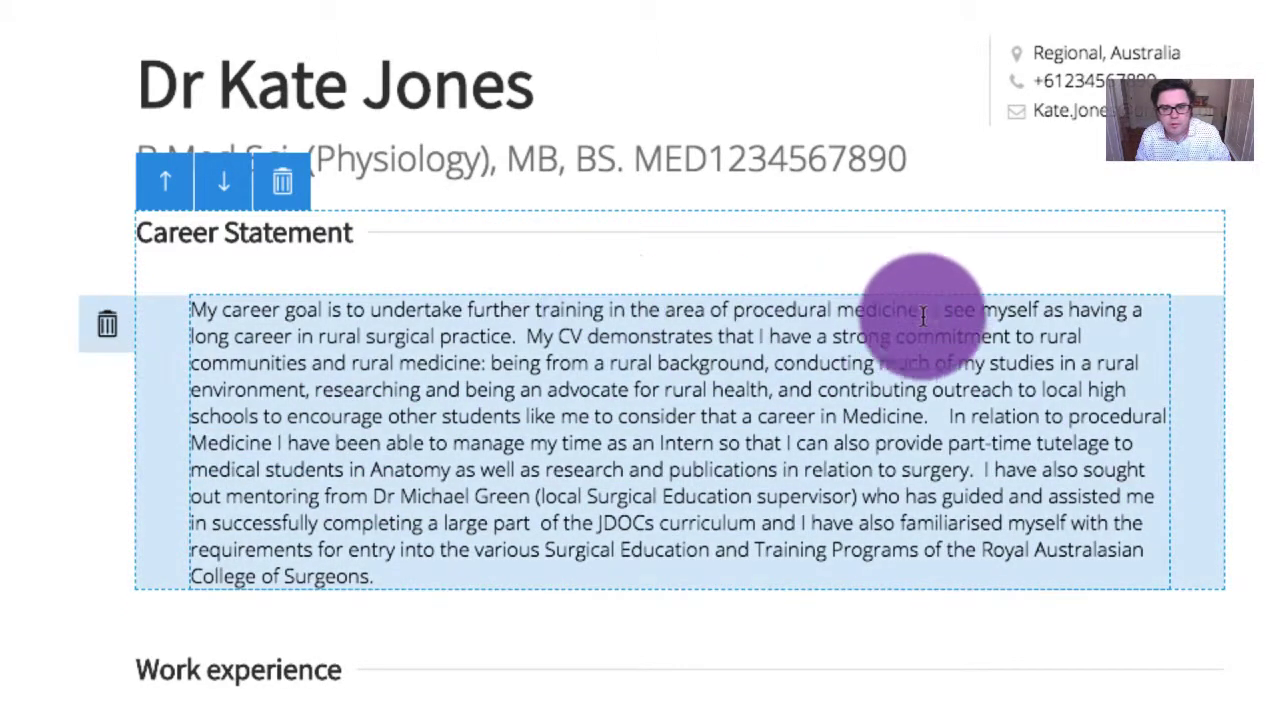
left_click(529, 338)
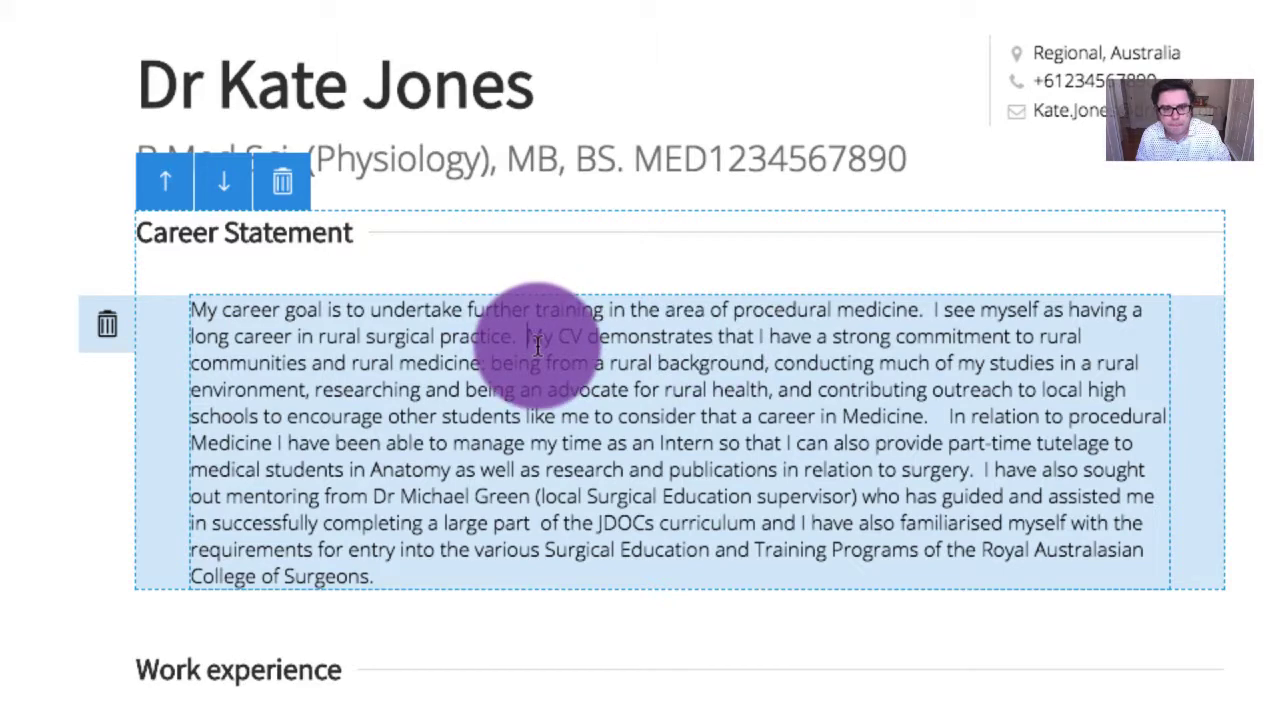
key("Return")
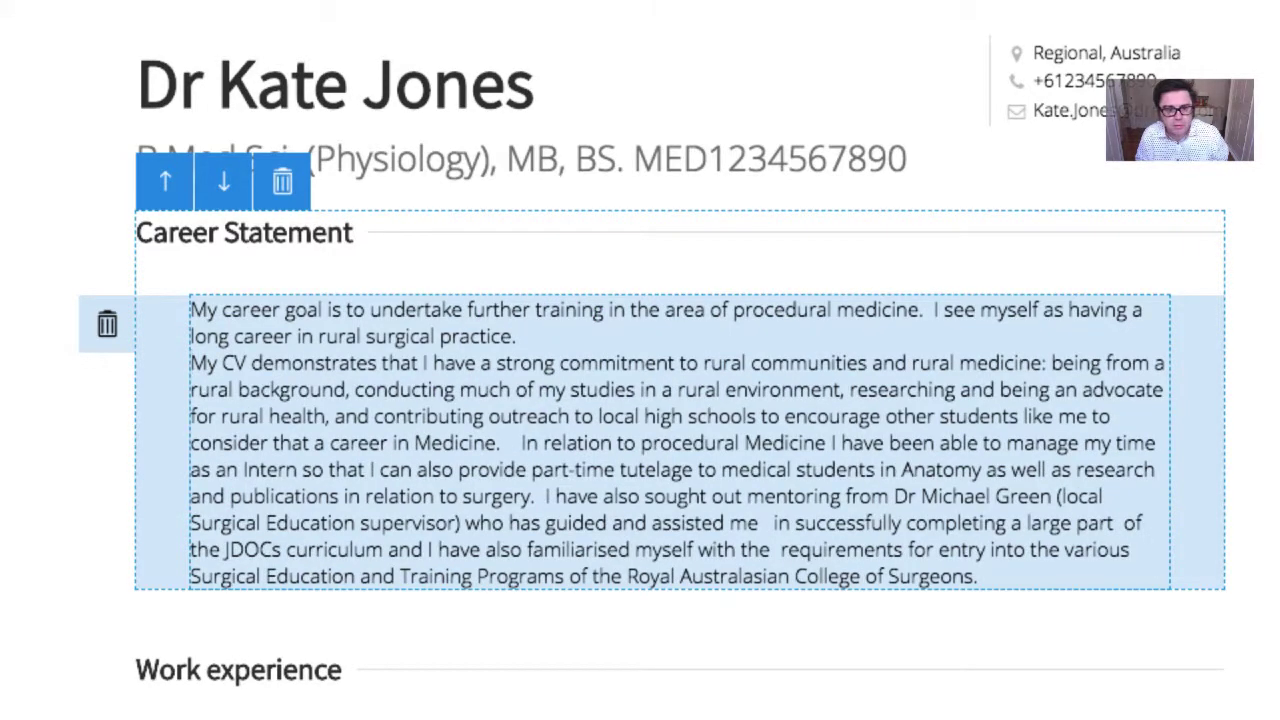
key("Return")
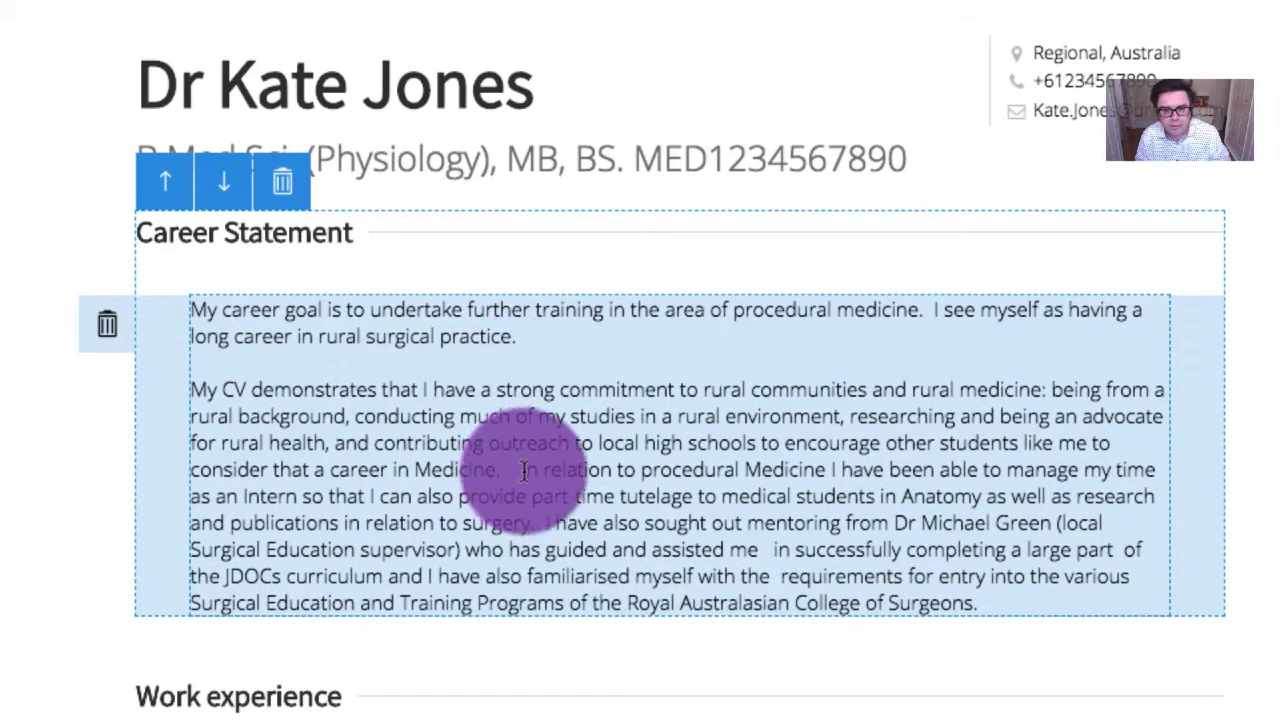
left_click(522, 470)
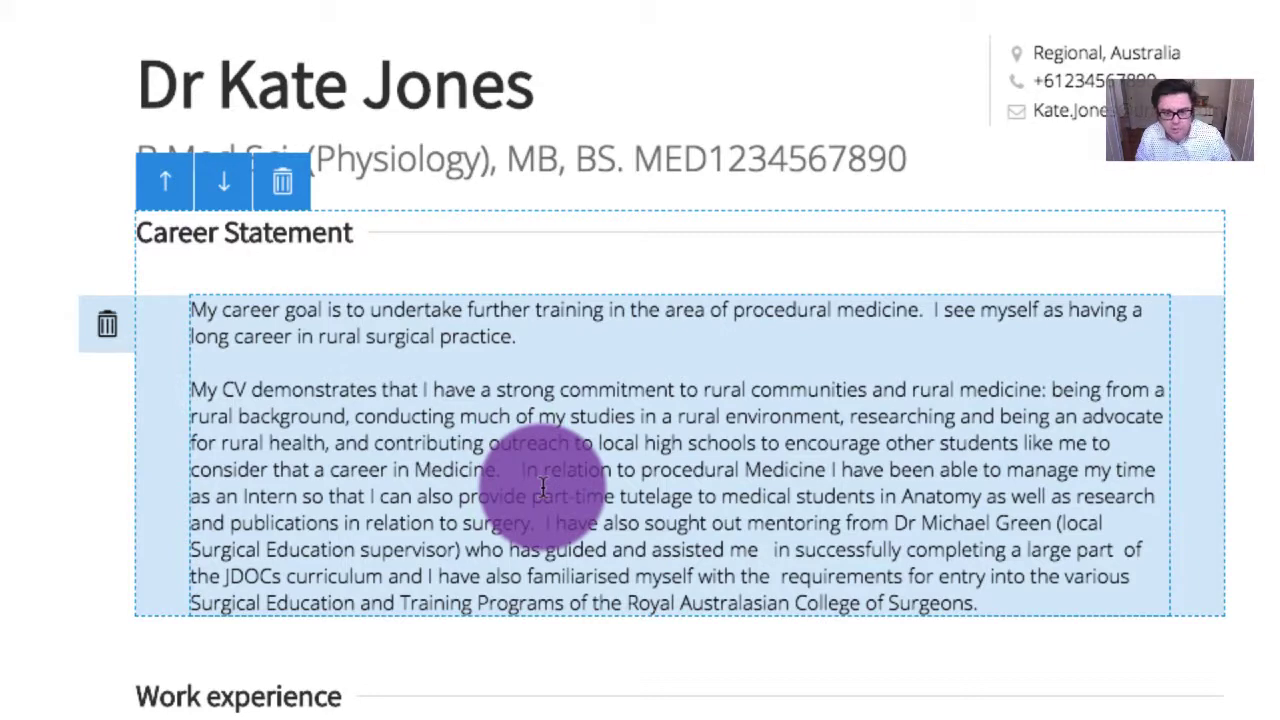
key("Return")
key("Return")
Remove 'been able to' before 'manage my time' in the third paragraph
left_click(421, 483)
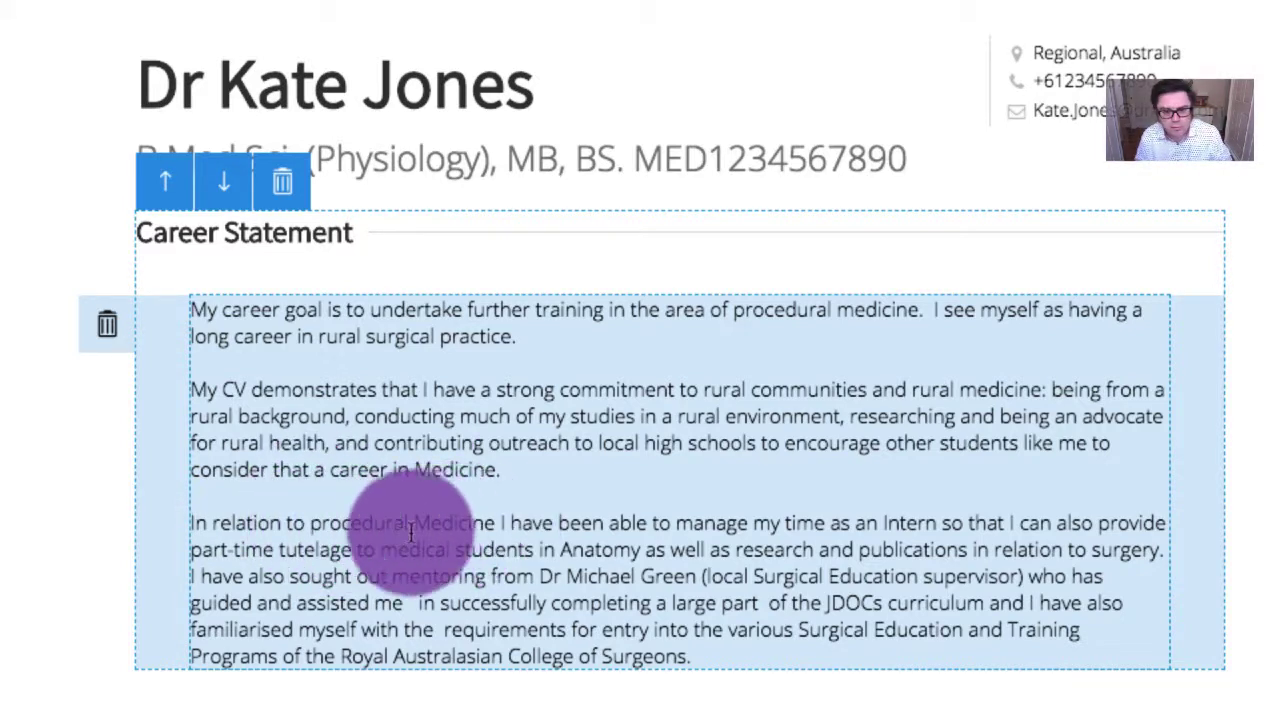
left_click_drag(558, 522, 676, 524)
key("BackSpace")
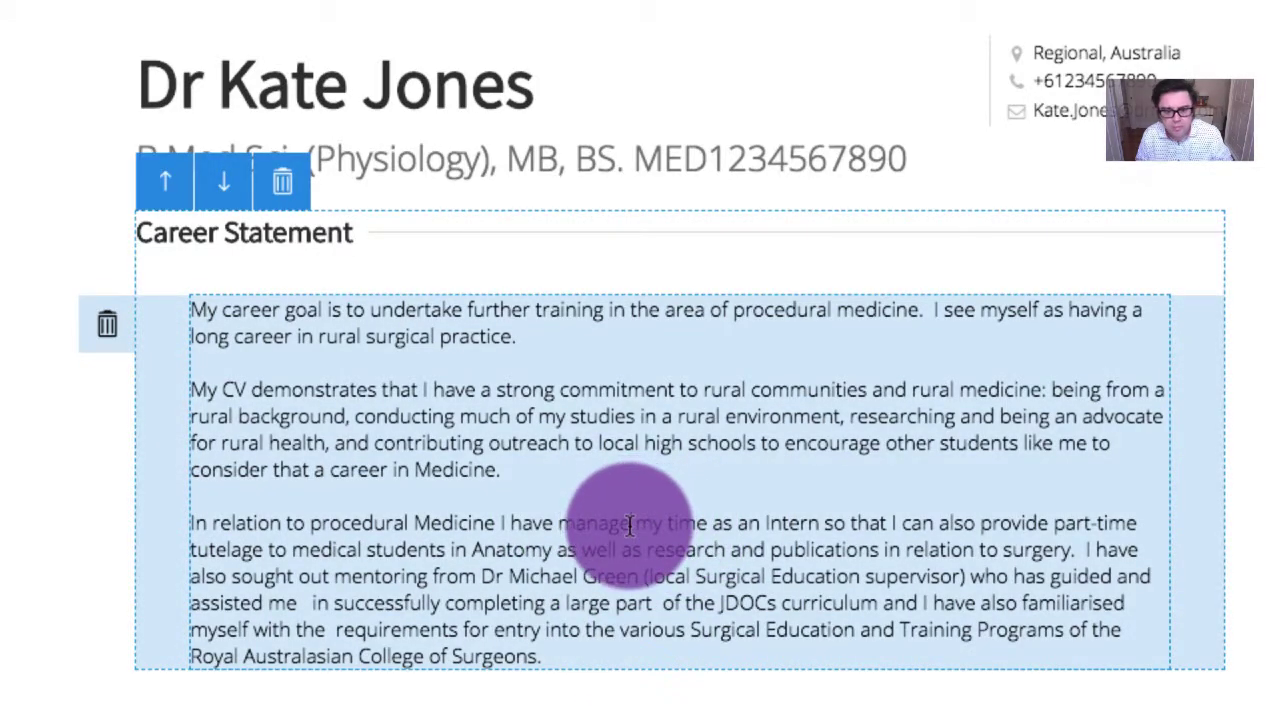
Change 'manage' to 'managed' and 'an Intern' to 'a rural Intern' in the third paragraph
left_click(631, 522)
type("d")
left_click(770, 520)
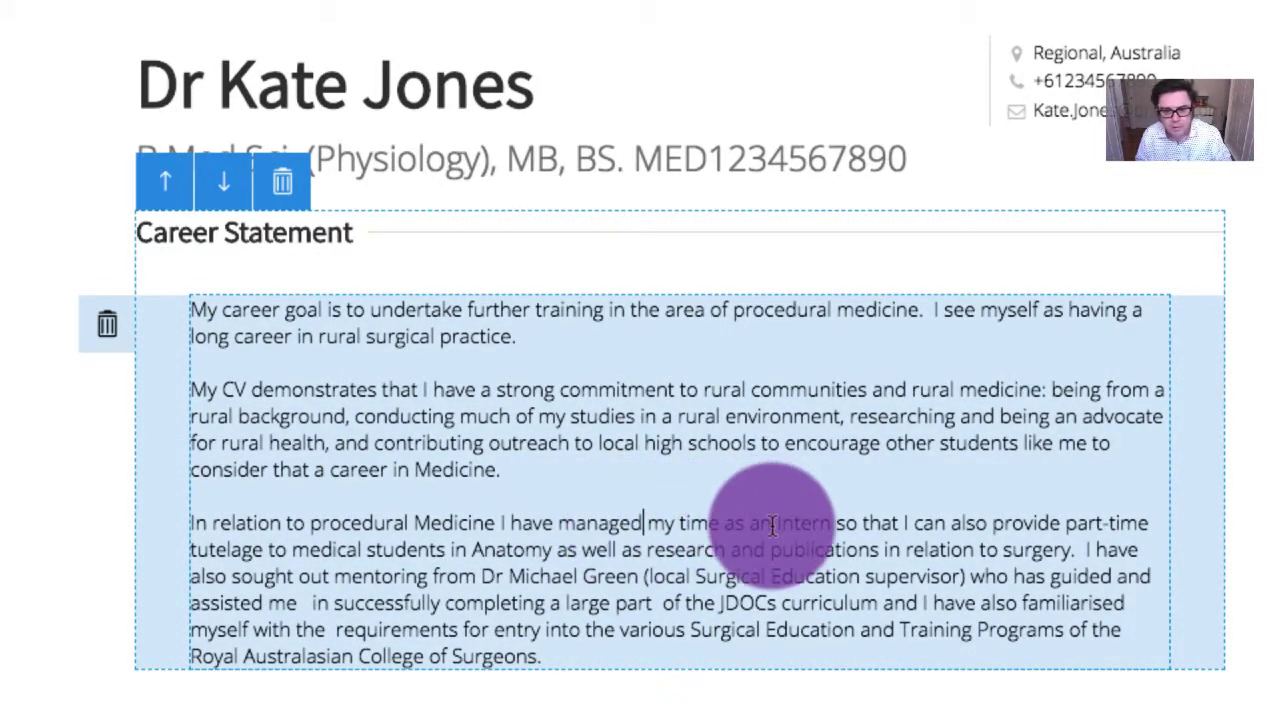
key("BackSpace")
type("rural")
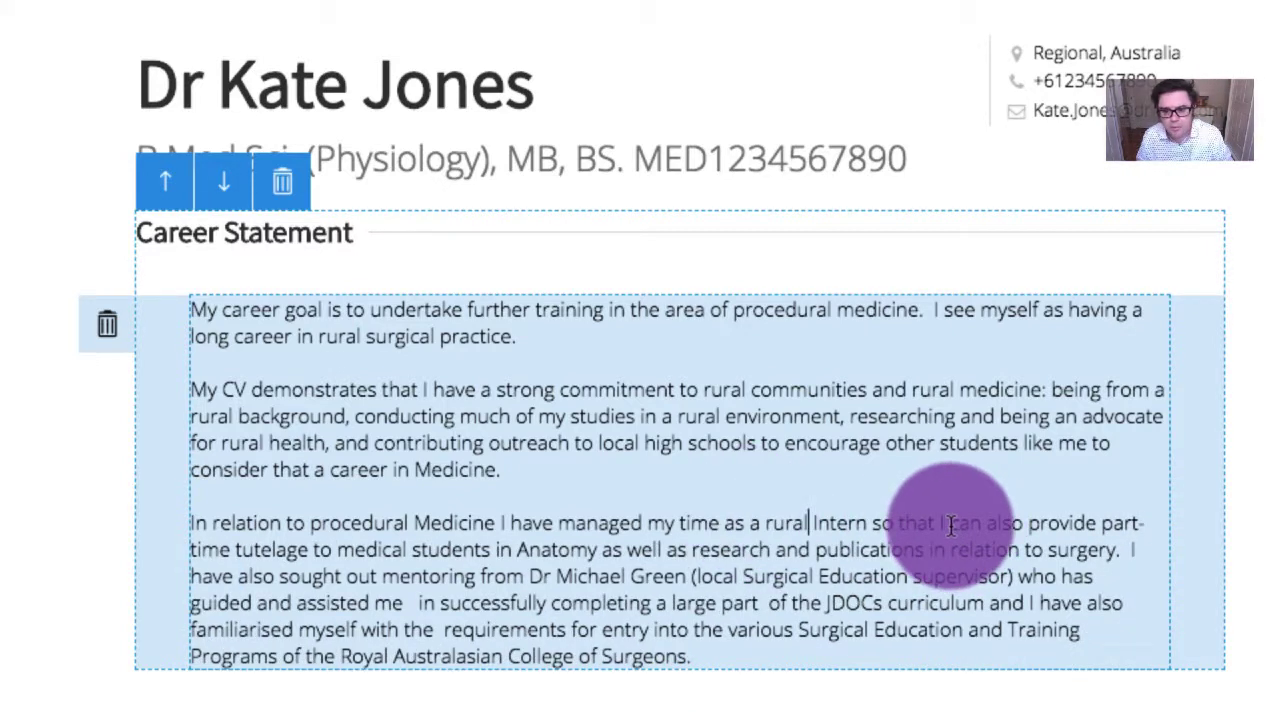
Replace 'can also' with 'was able to' and 'provide' with 'act as a'
left_click_drag(951, 526, 1030, 533)
type("was ")
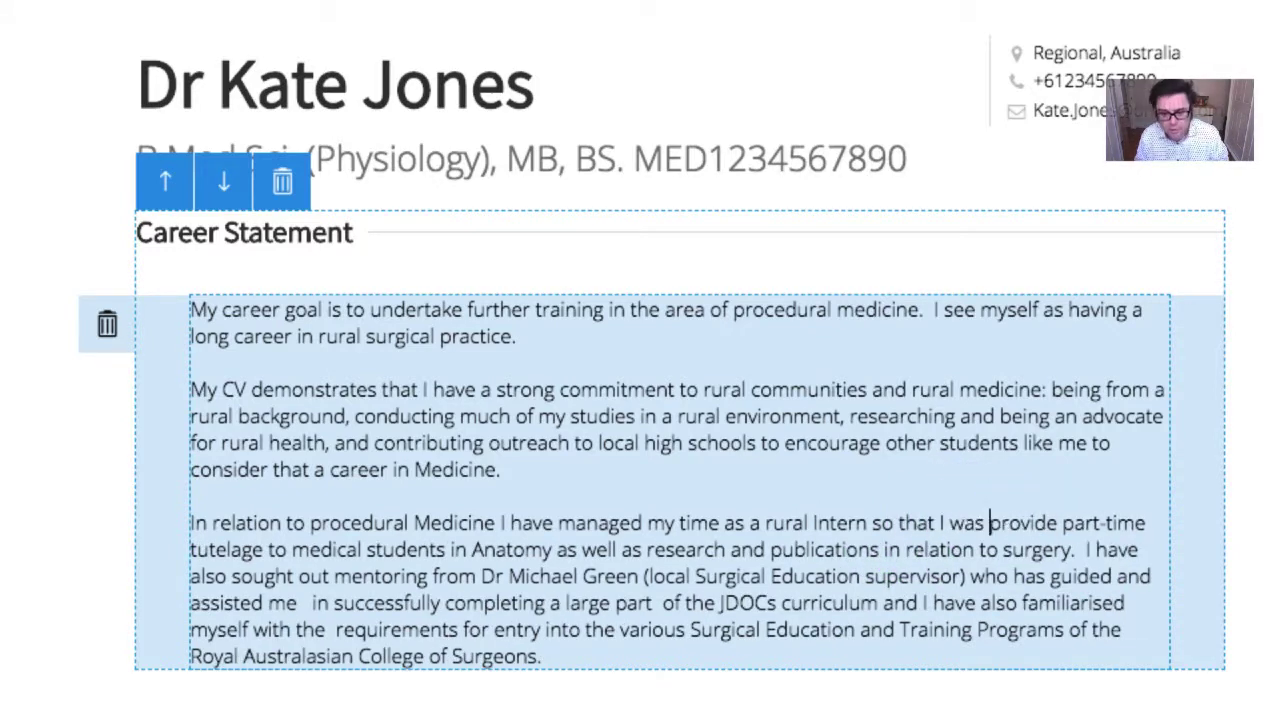
type("able to")
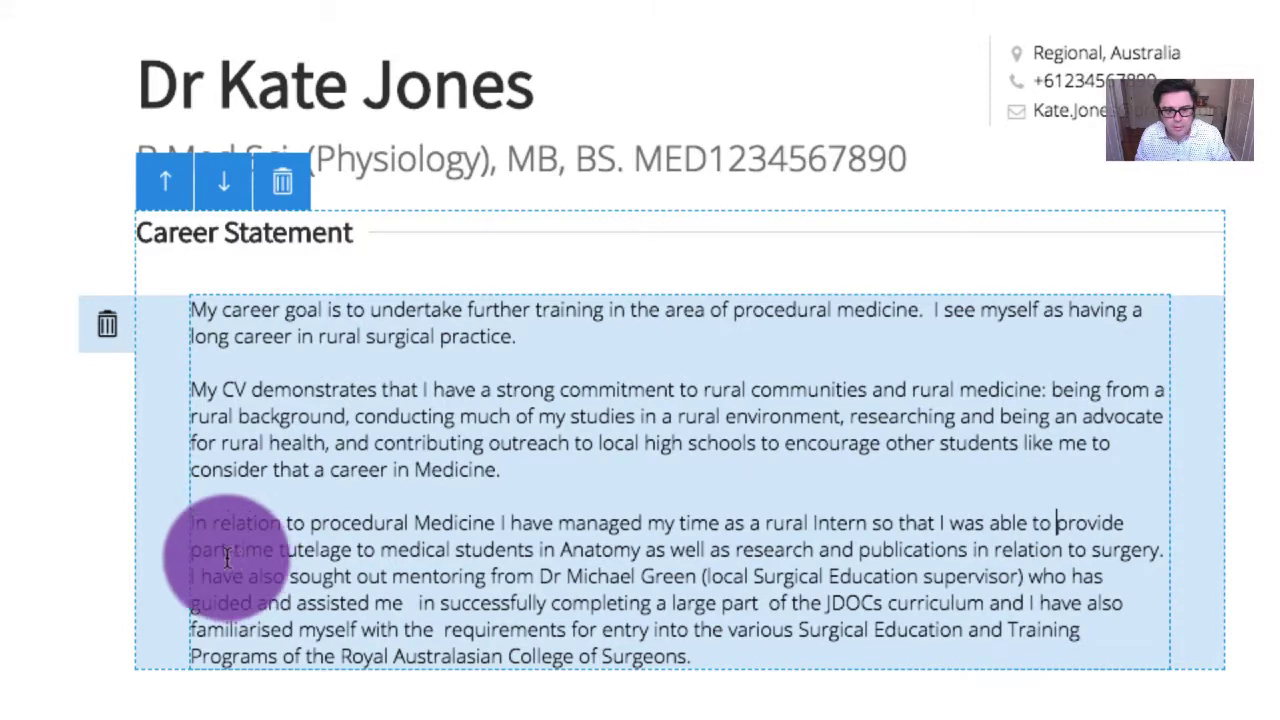
left_click_drag(1057, 524, 1128, 530)
type("actpart-tim")
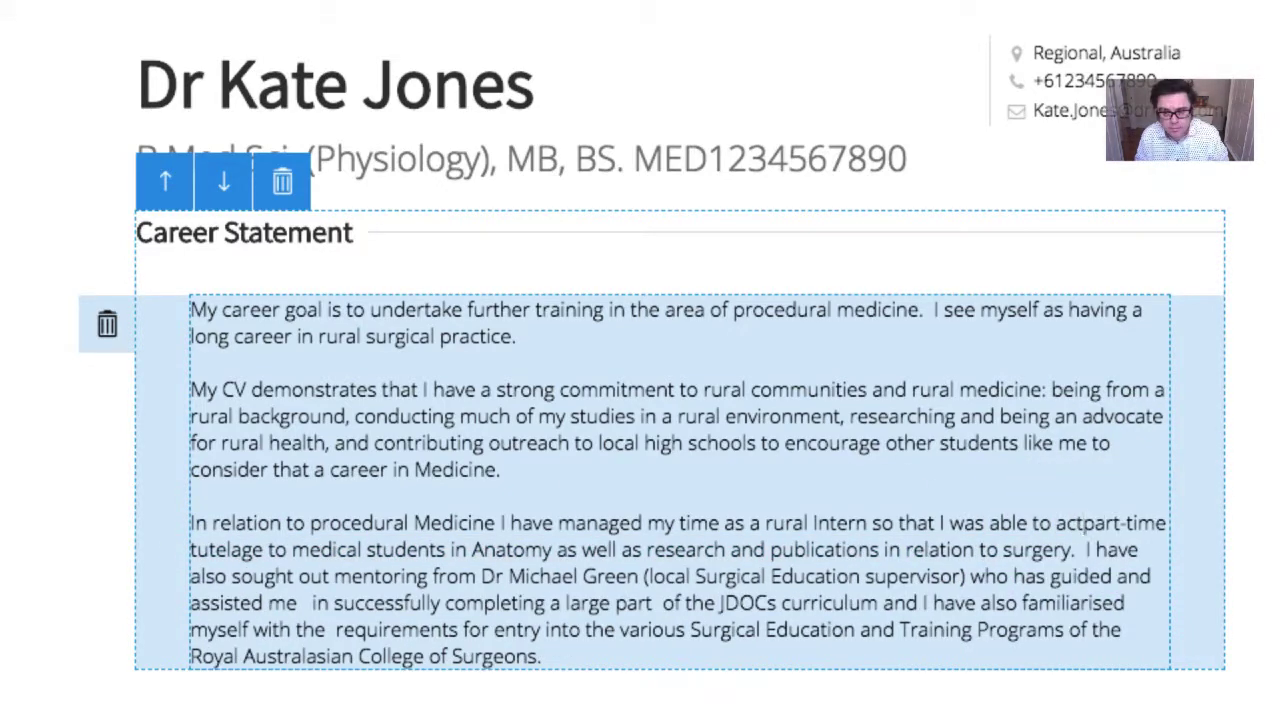
type(" as a")
key("BackSpace")
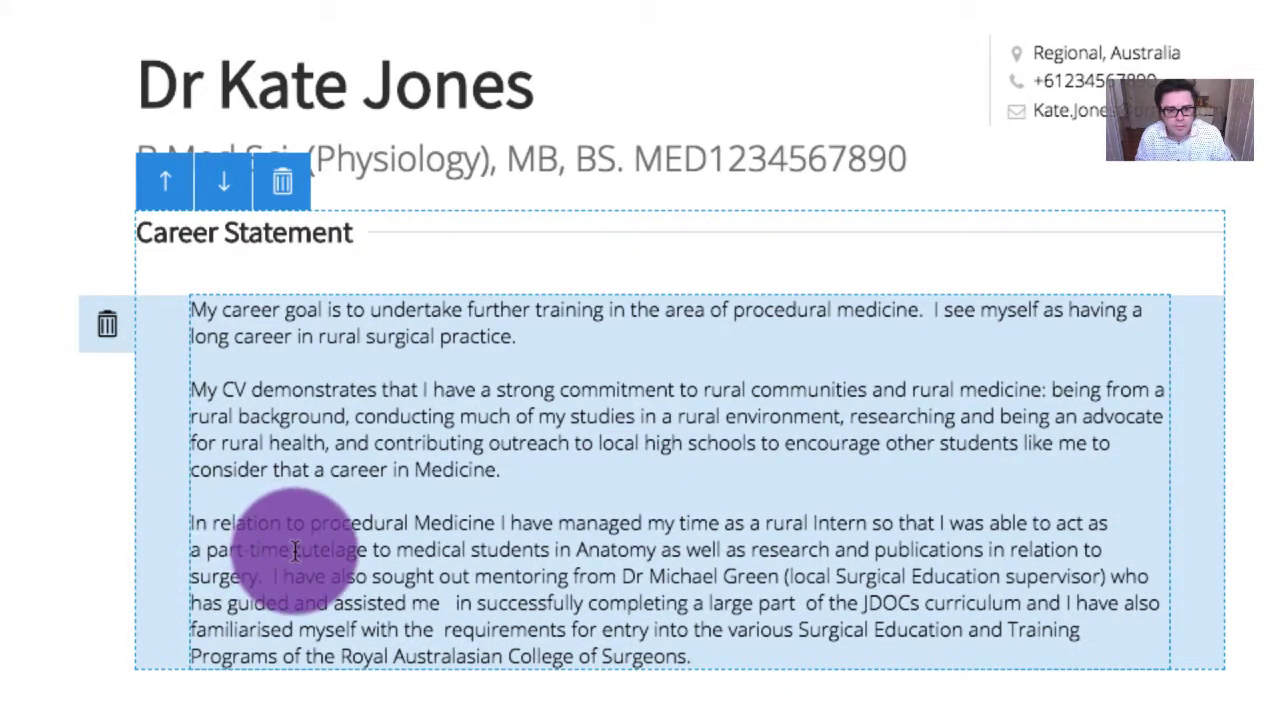
Replace 'tutelage to medical students' with 'tutor', fix its spacing, and add a comma after 'Anatomy'
left_click_drag(295, 550, 545, 560)
type("tutor")
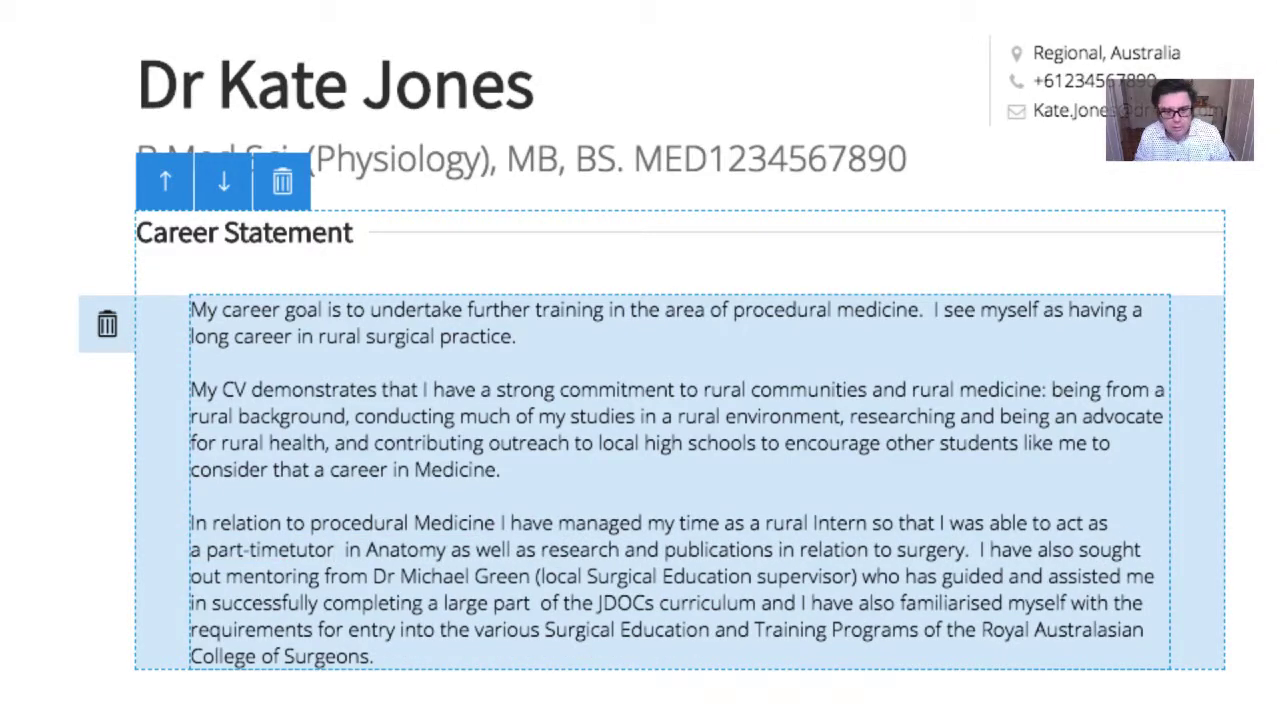
key("Delete")
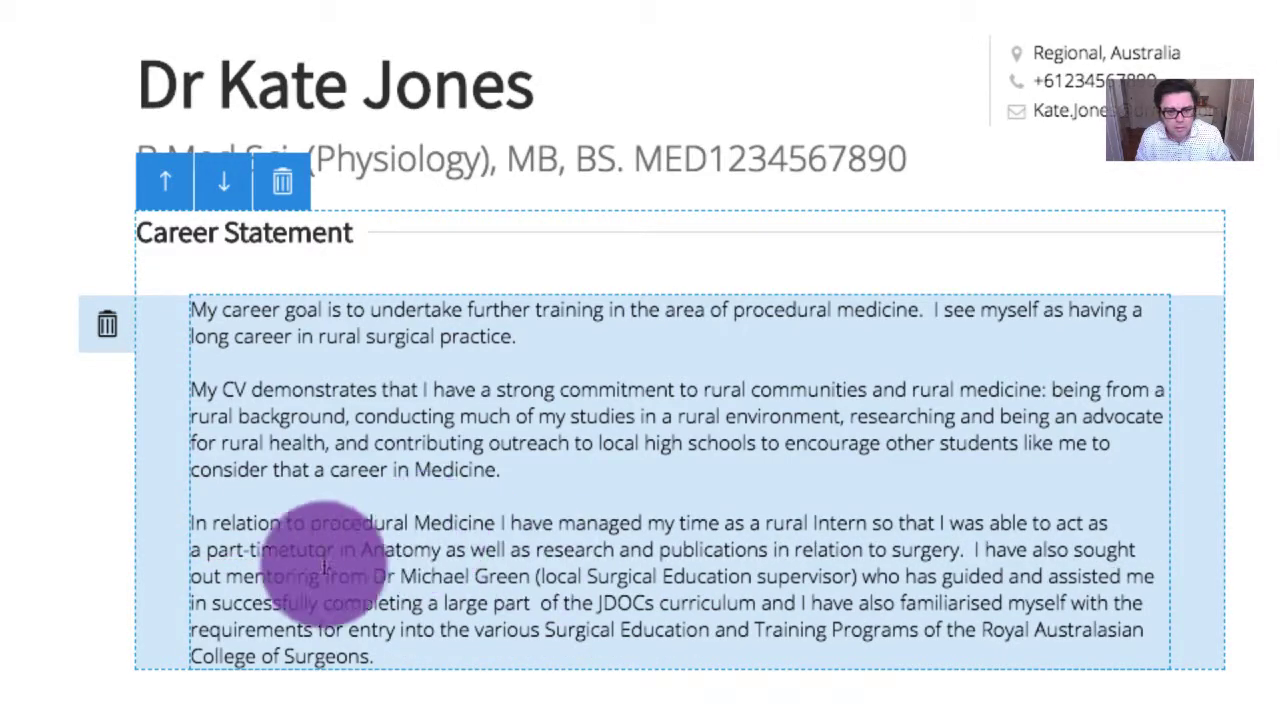
left_click(294, 549)
left_click(447, 549)
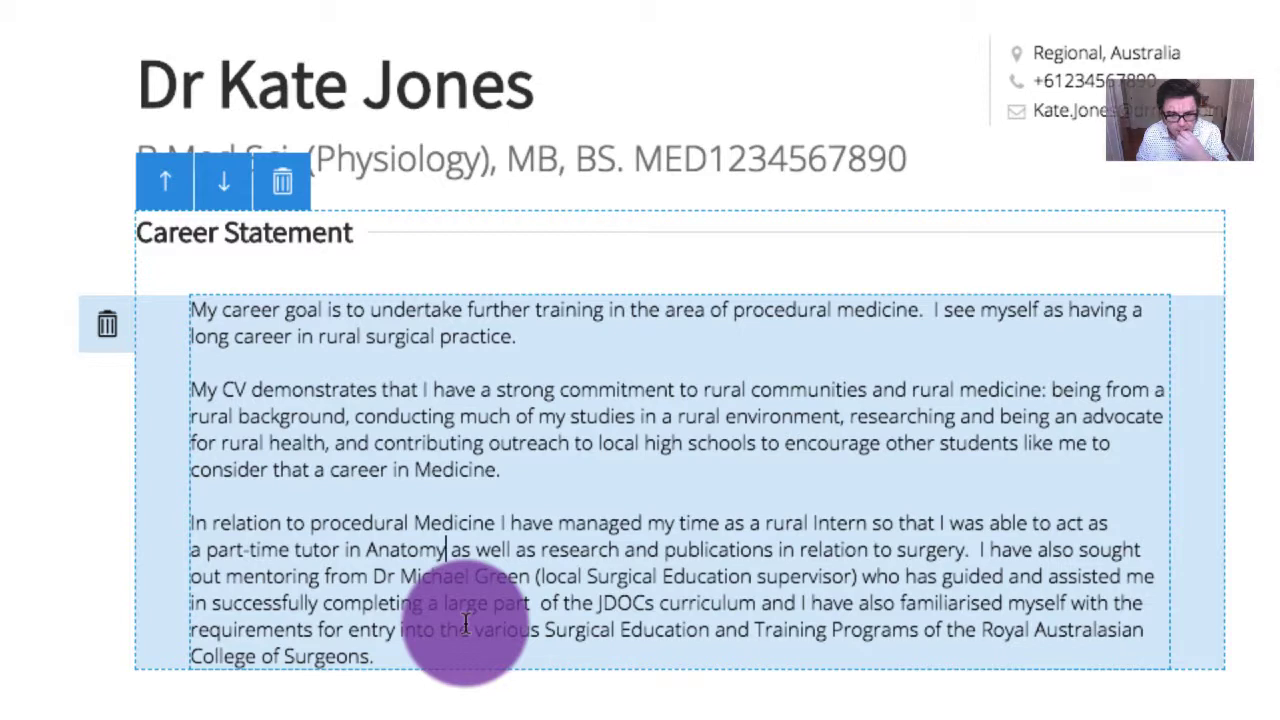
type(",")
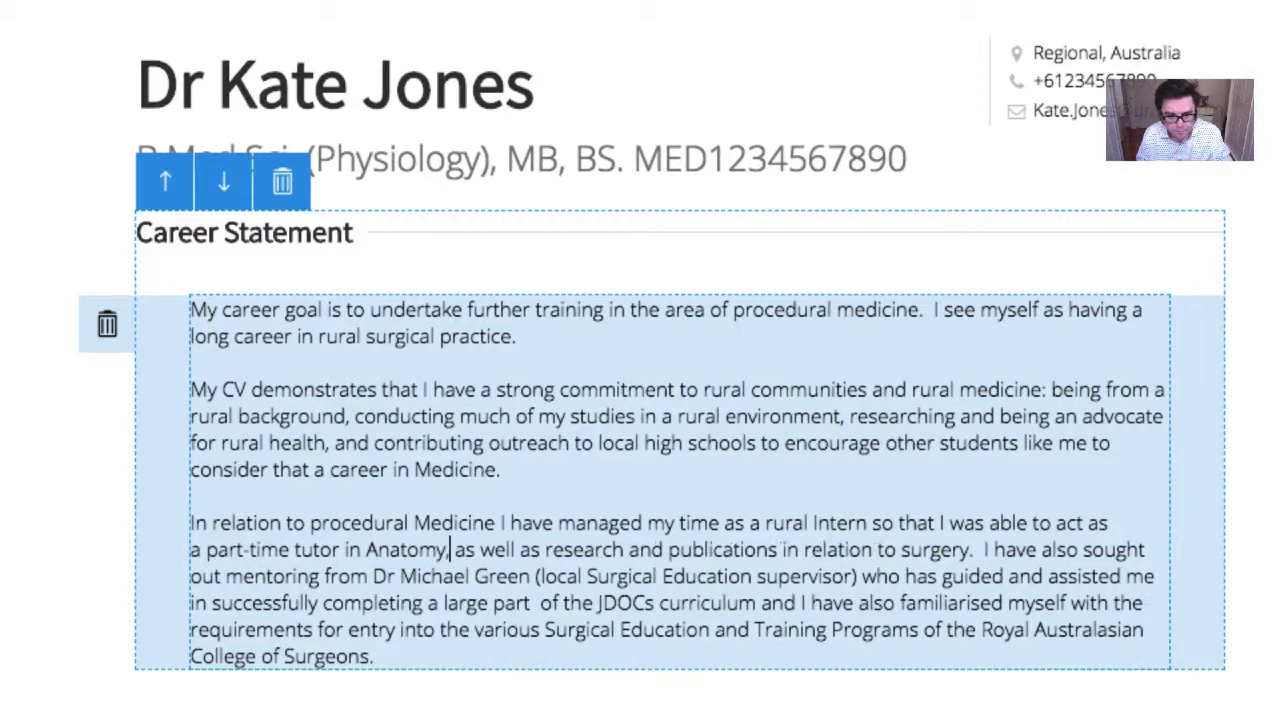
Change 'research' to 'researching' and 'publications' to 'publishing'
left_click_drag(457, 537, 628, 552)
type("ing")
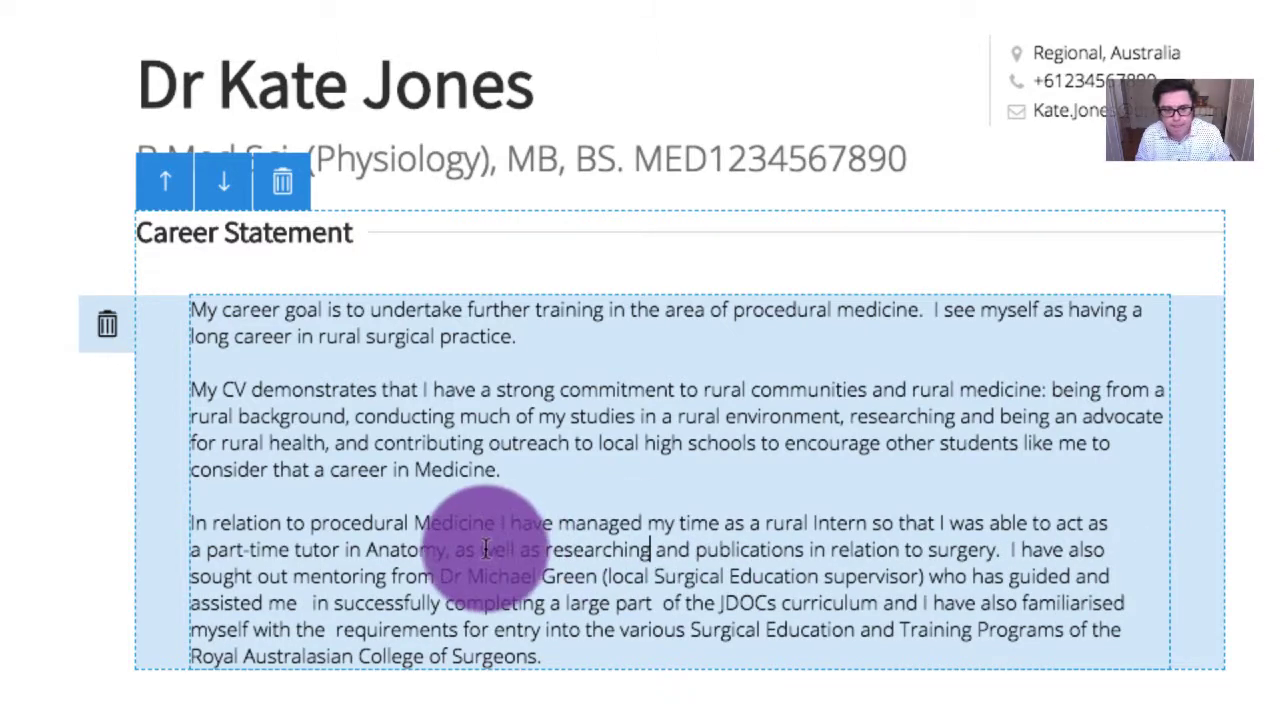
left_click(803, 549)
key("BackSpace")
key("BackSpace")
key("BackSpace")
key("BackSpace")
key("BackSpace")
key("BackSpace")
key("BackSpace")
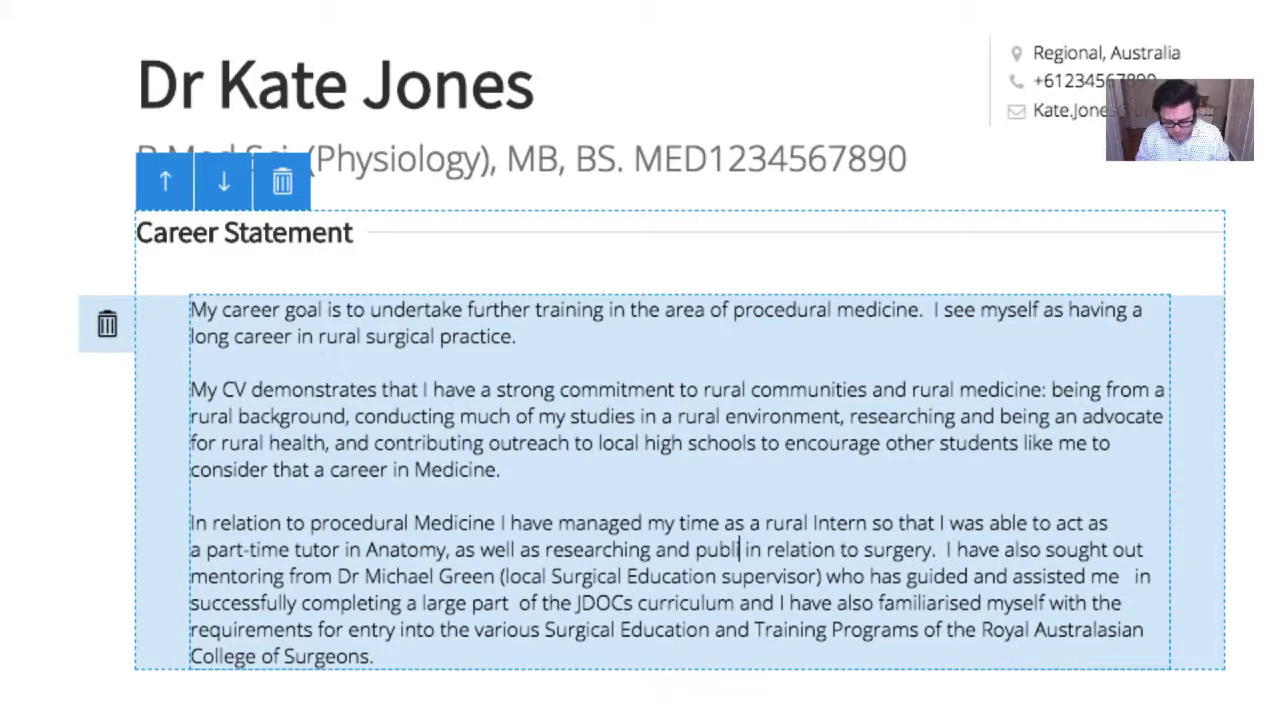
type("shing")
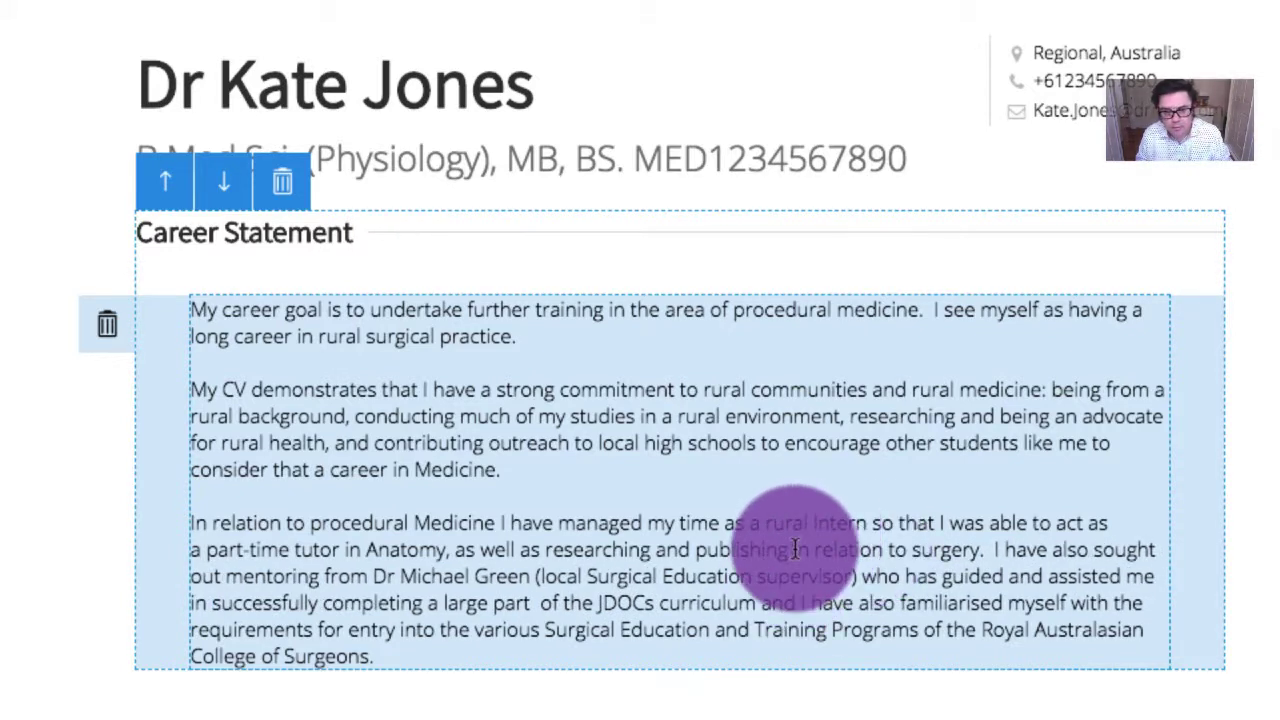
Reword 'in relation to surgery' to 'in the surgical field.'
left_click_drag(794, 549, 915, 557)
key("BackSpace")
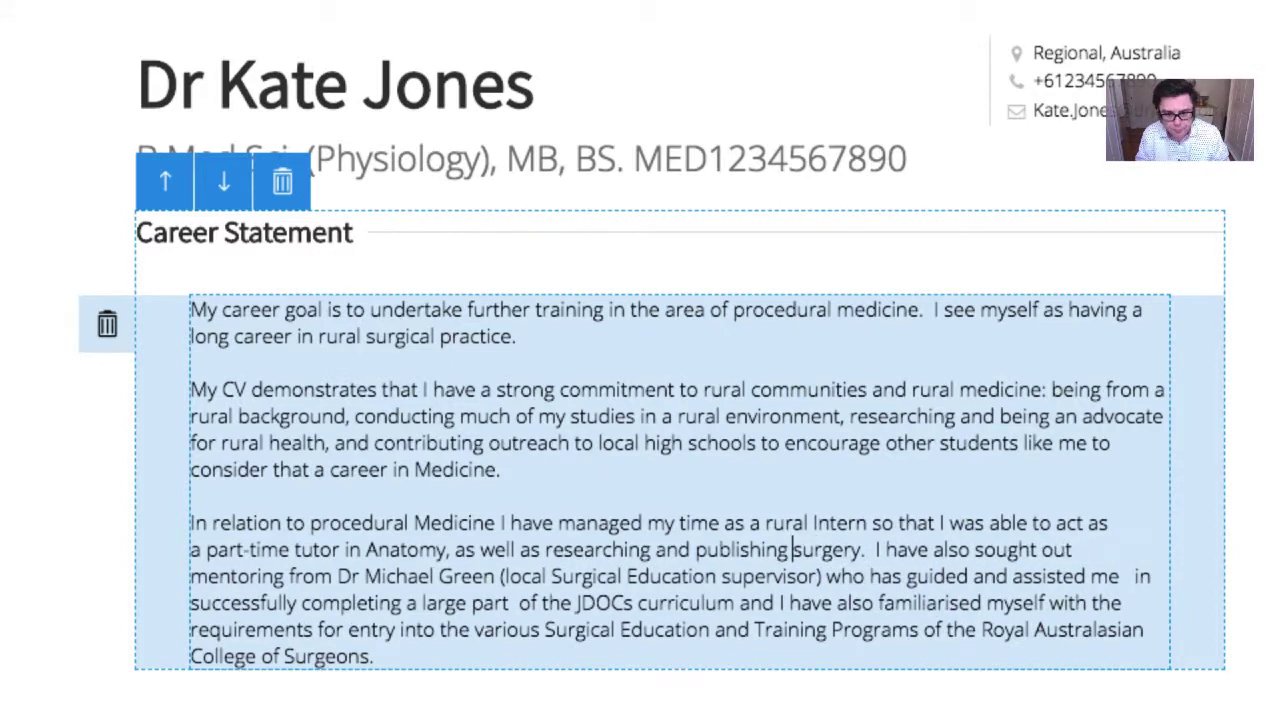
type("in ")
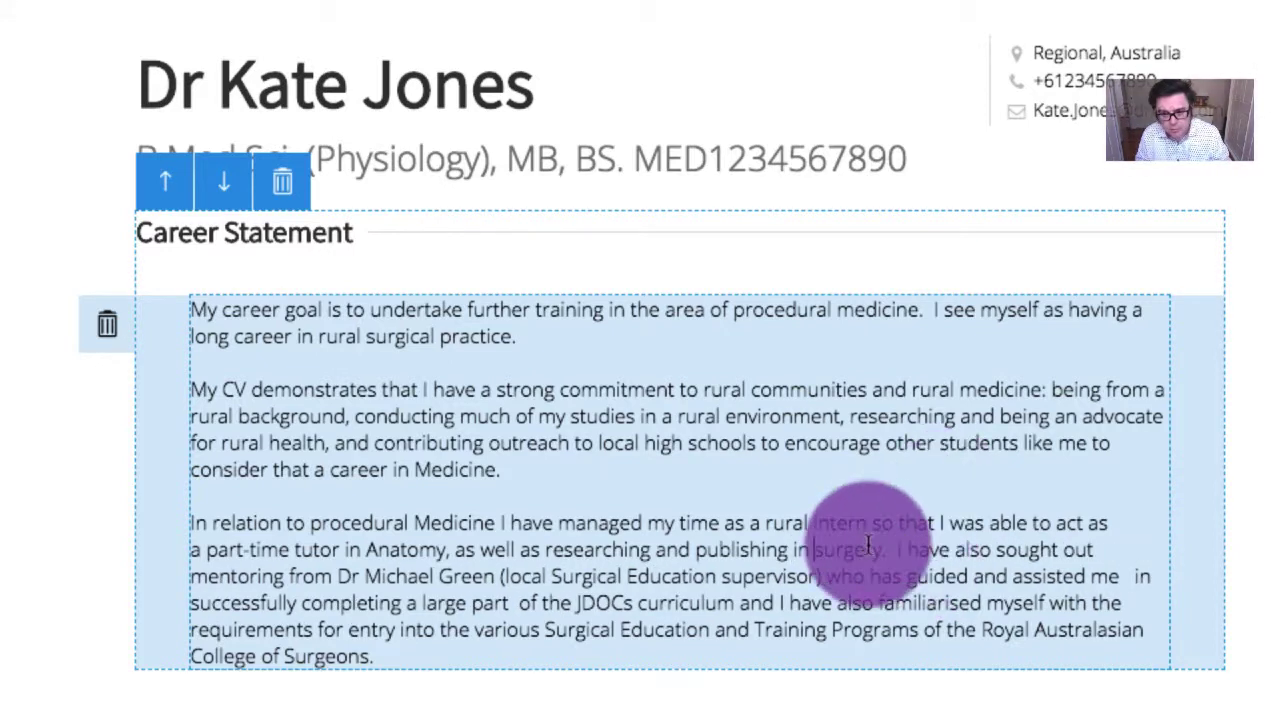
type("the")
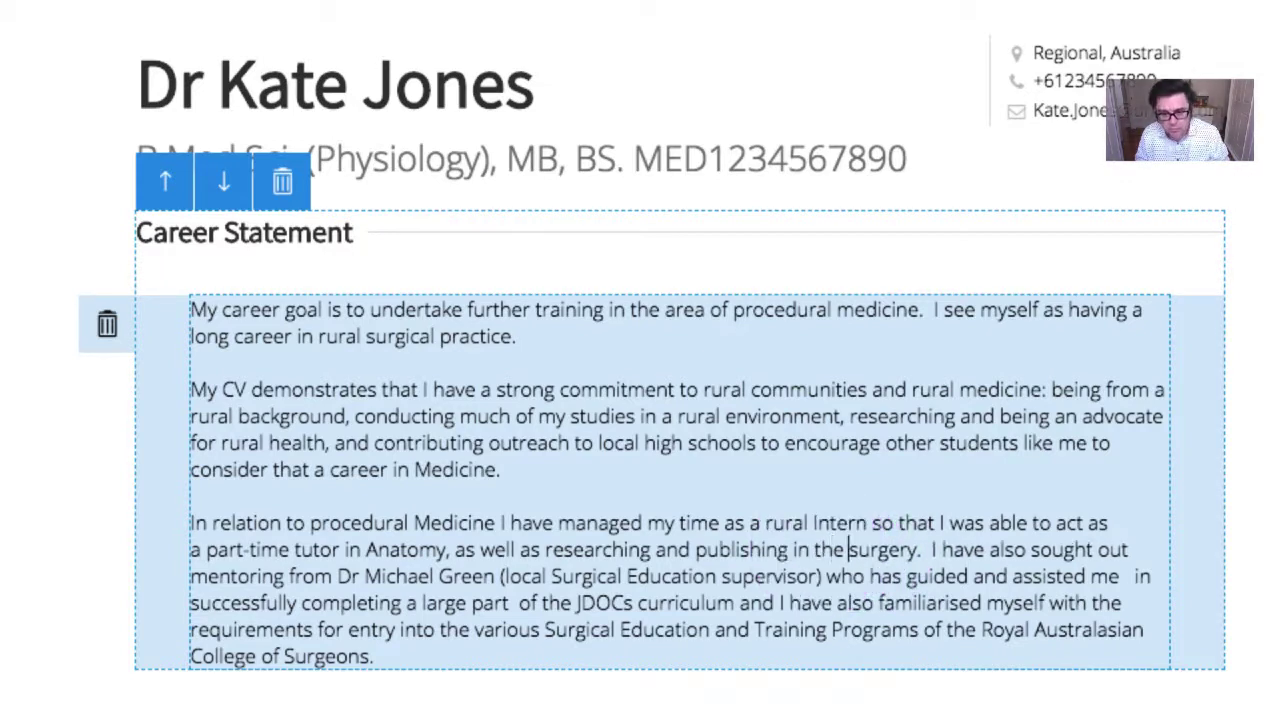
left_click(918, 552)
key("BackSpace")
key("BackSpace")
key("BackSpace")
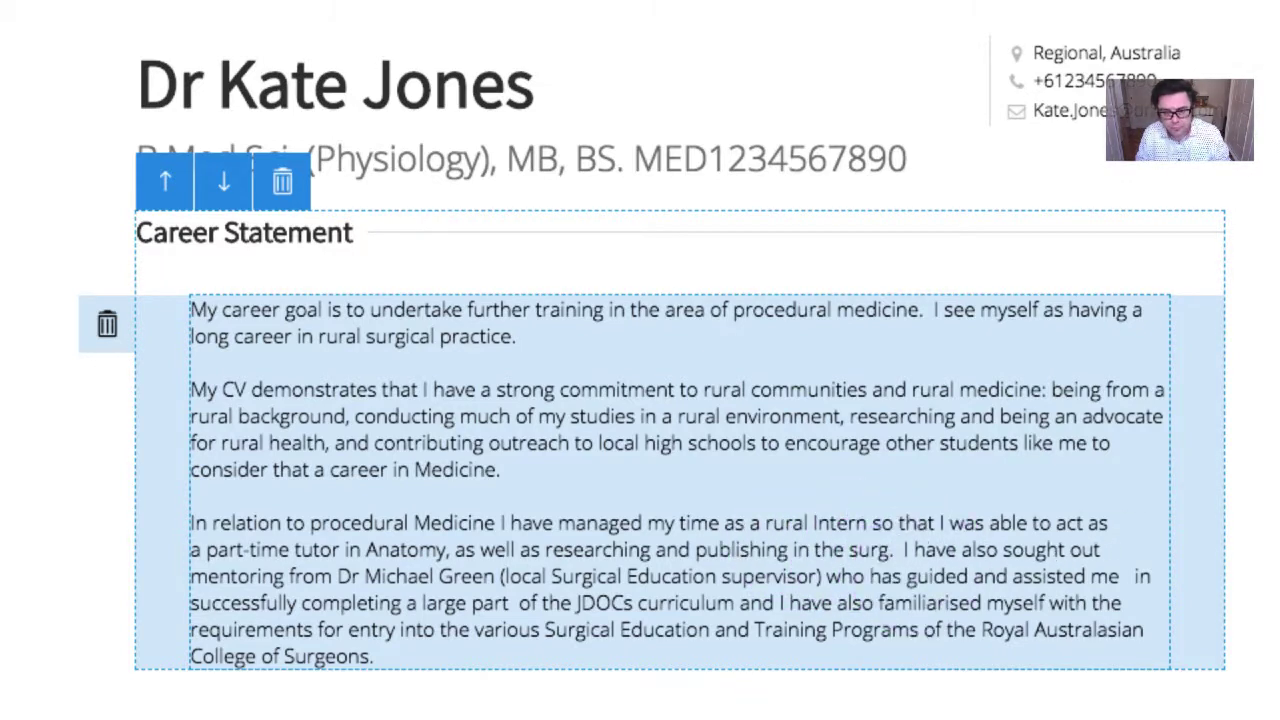
type("ical field.")
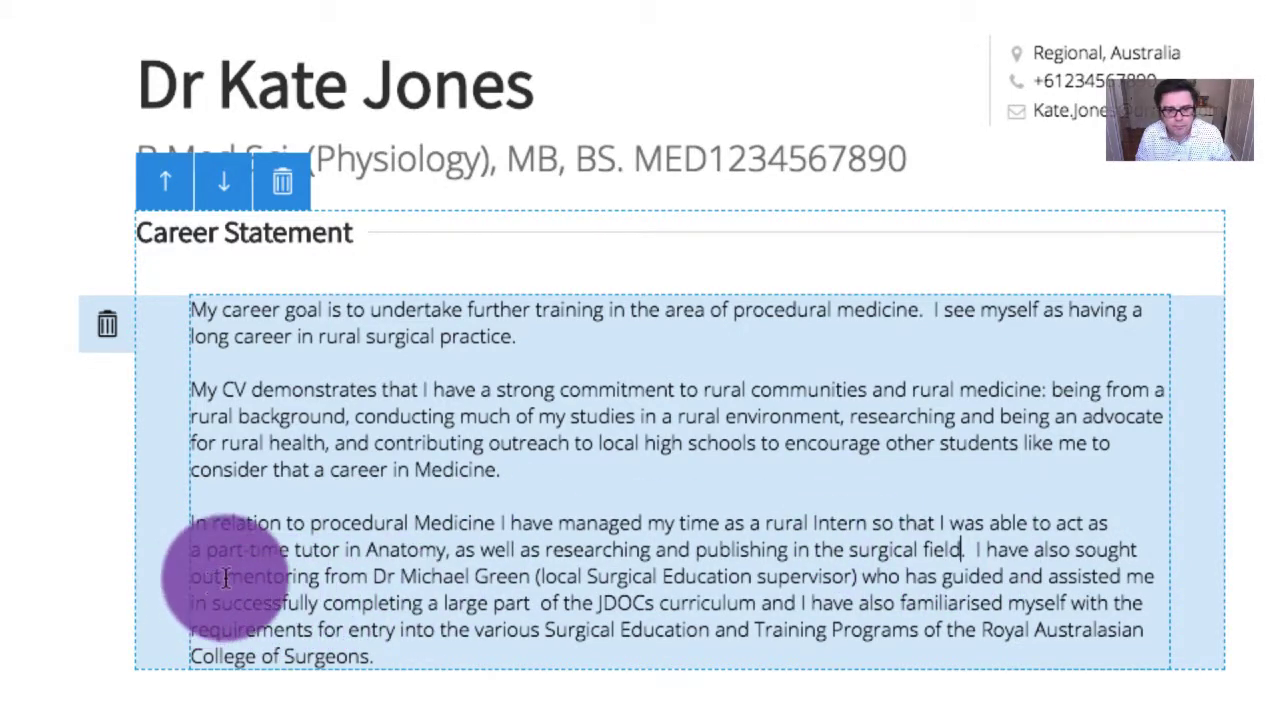
Replace 'sought out mentoring from' with 'contracted' and describe the supervisor 'as a mentor and he', dropping 'who'
left_click_drag(1074, 550, 367, 582)
type("contracted")
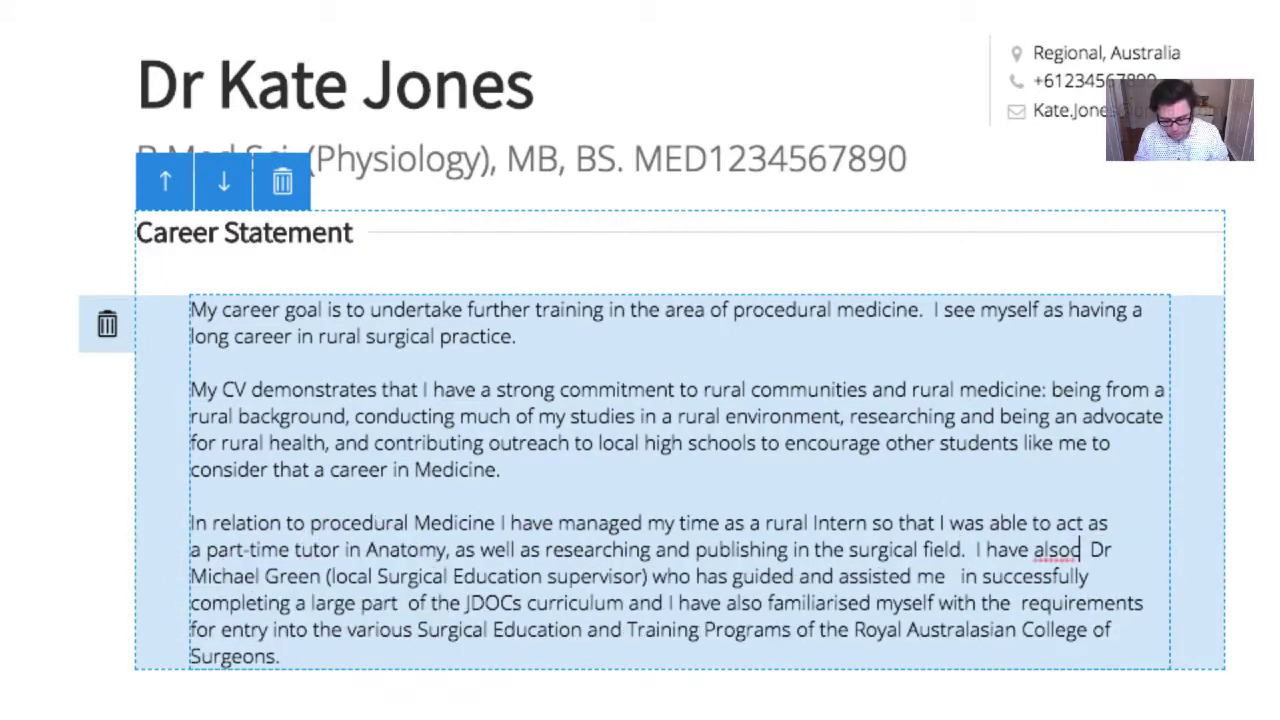
left_click(226, 576)
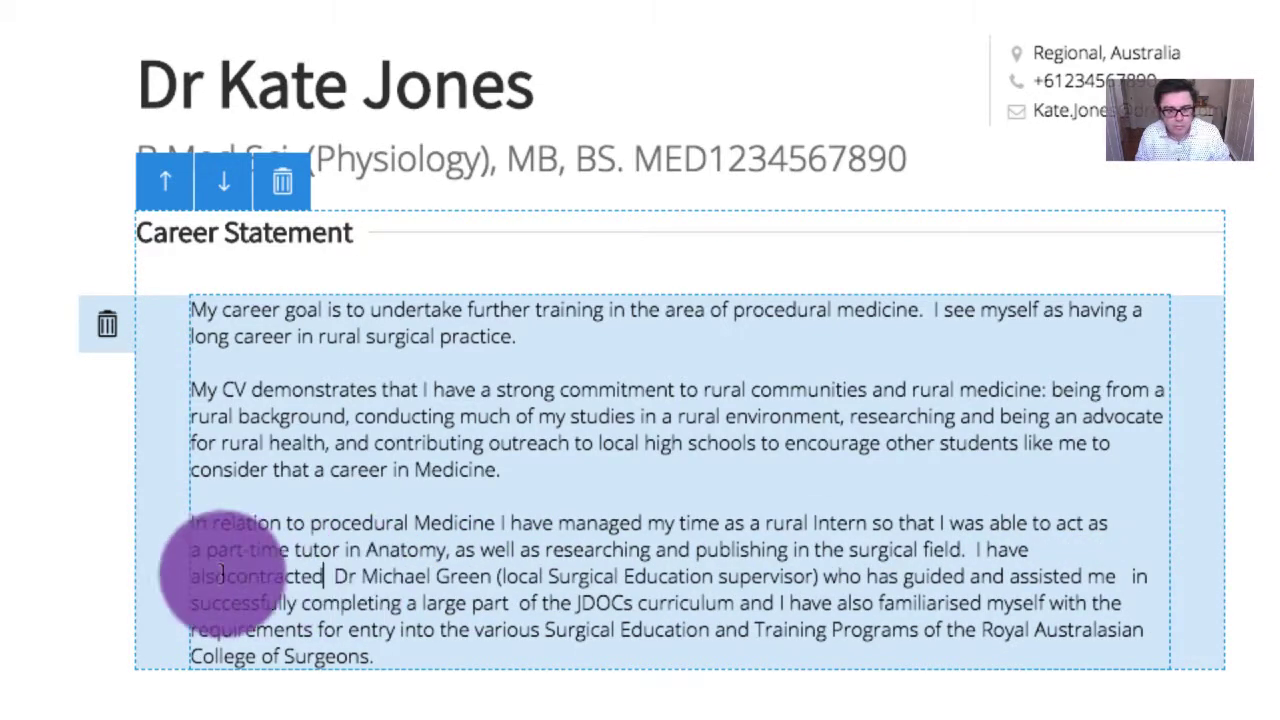
left_click(827, 576)
type("as a mentor ")
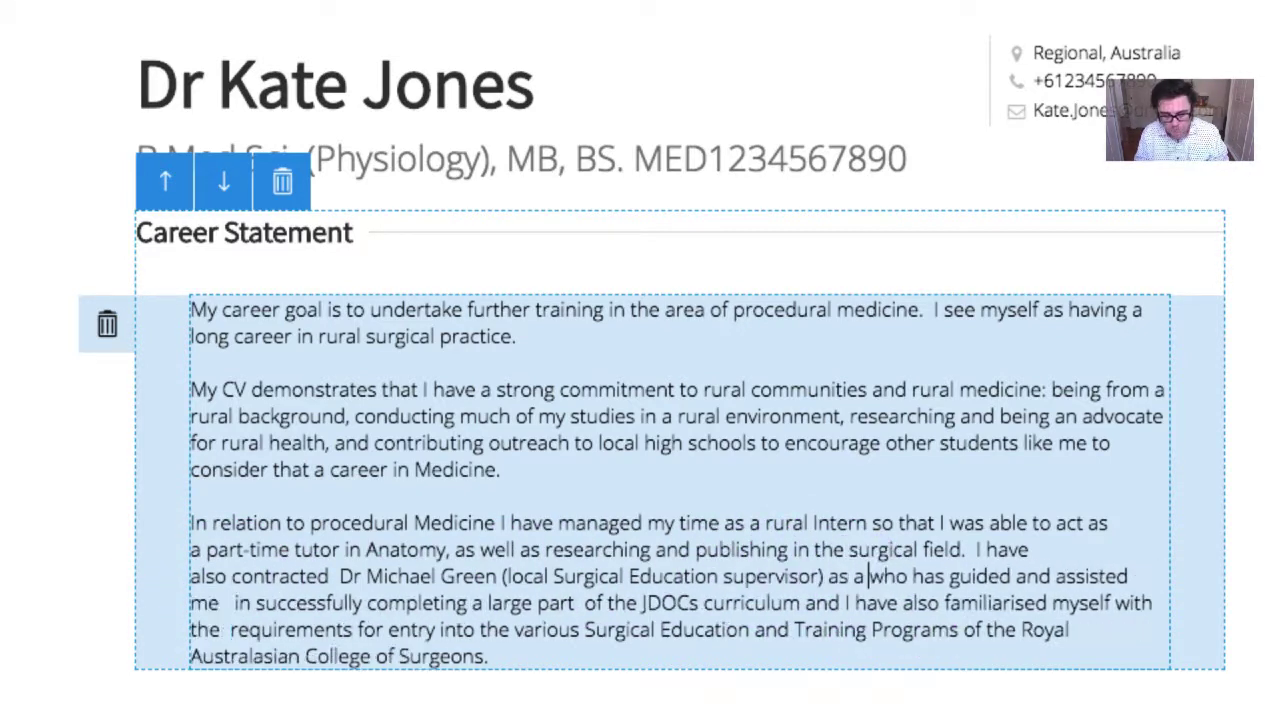
type("and he")
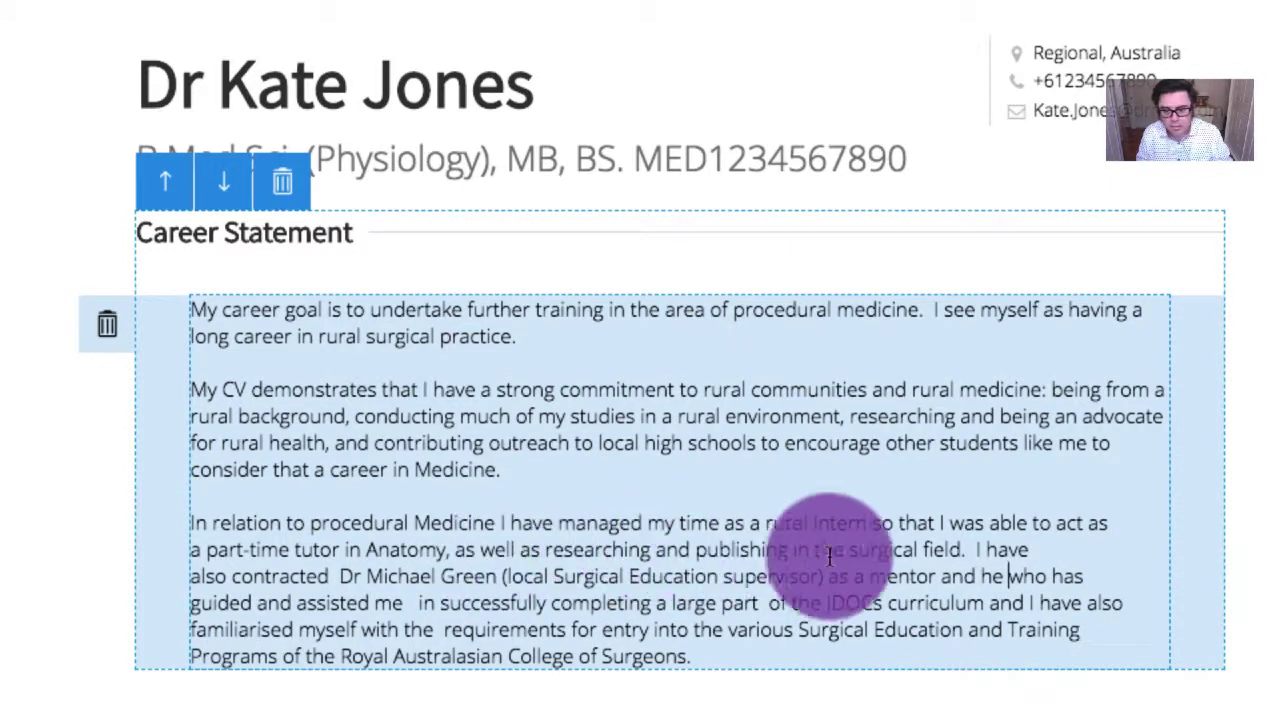
left_click(1046, 577)
key("BackSpace")
key("BackSpace")
key("BackSpace")
key("BackSpace")
Replace 'large' with 'significant' and remove the extra spaces after 'me' and before 'of'
mouse_move(810, 688)
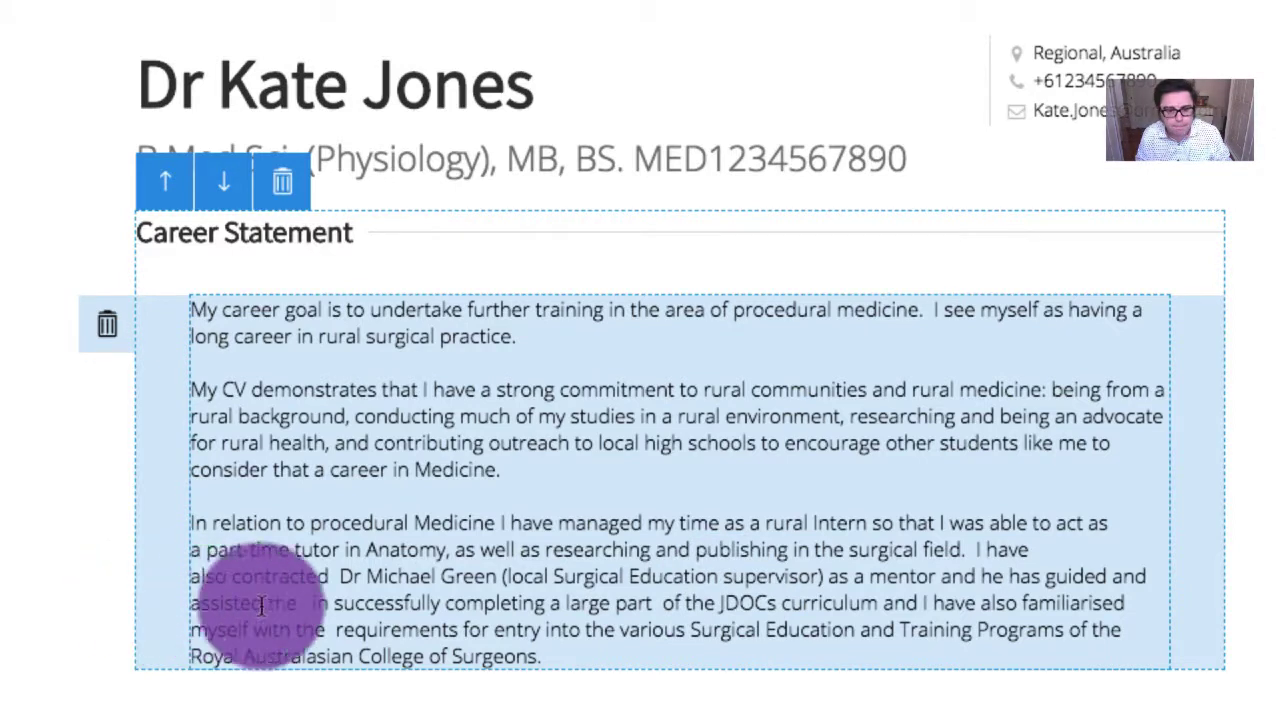
left_click(319, 605)
key("BackSpace")
key("BackSpace")
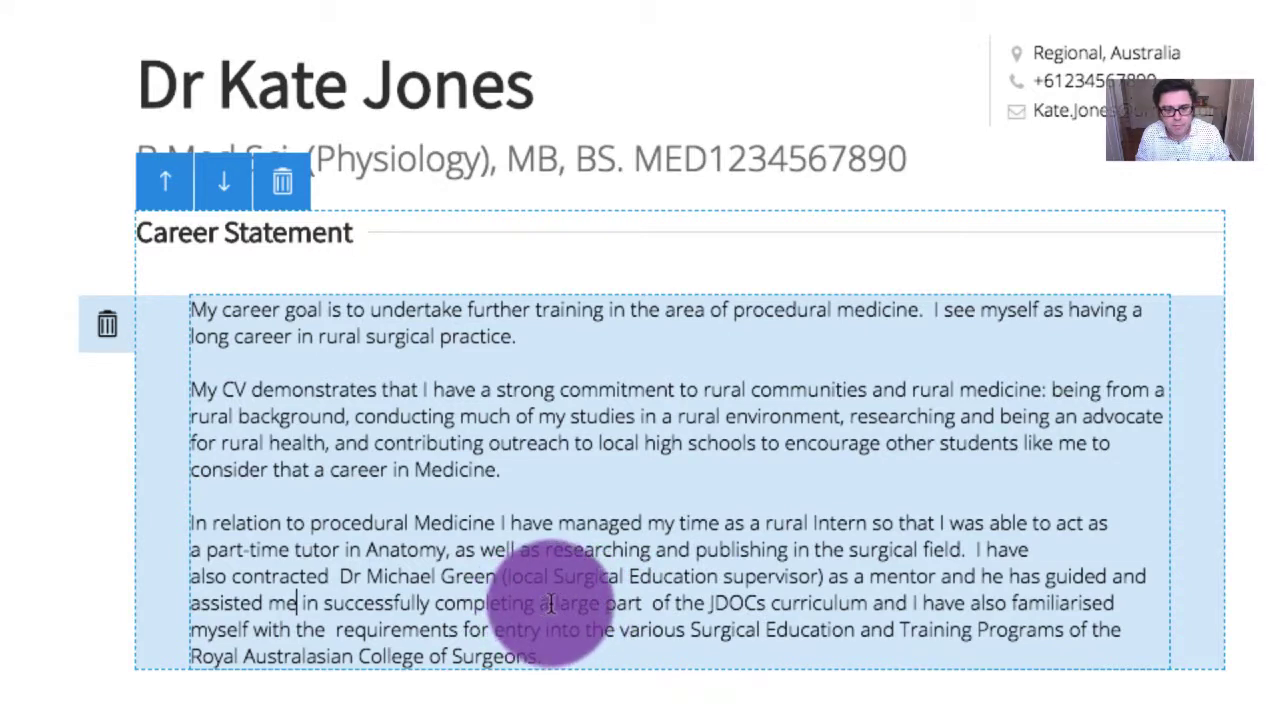
type("significant")
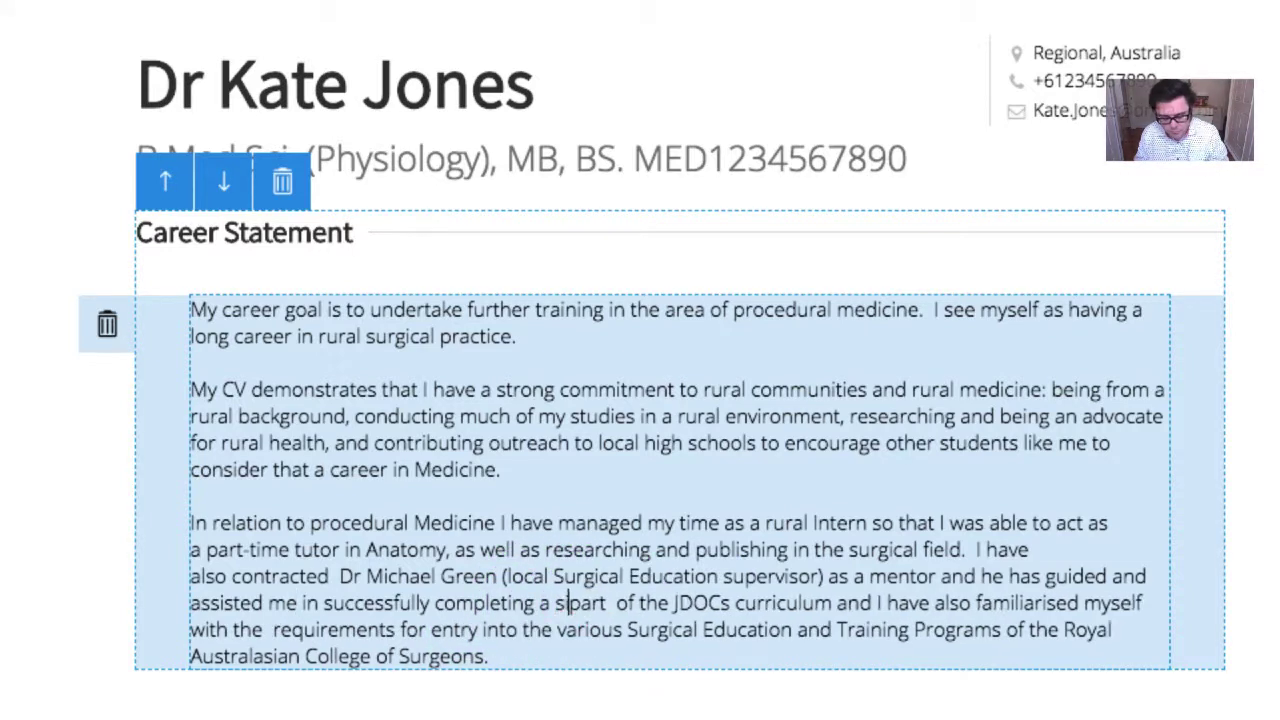
left_click(690, 603)
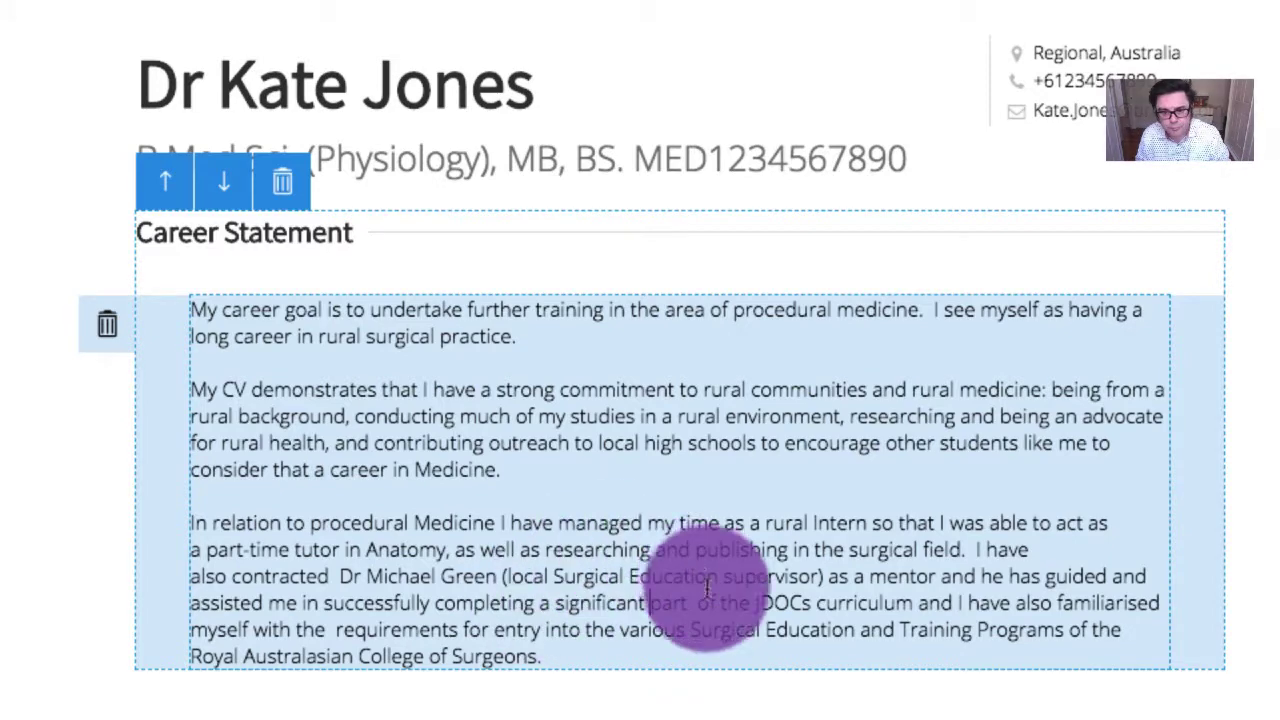
key("BackSpace")
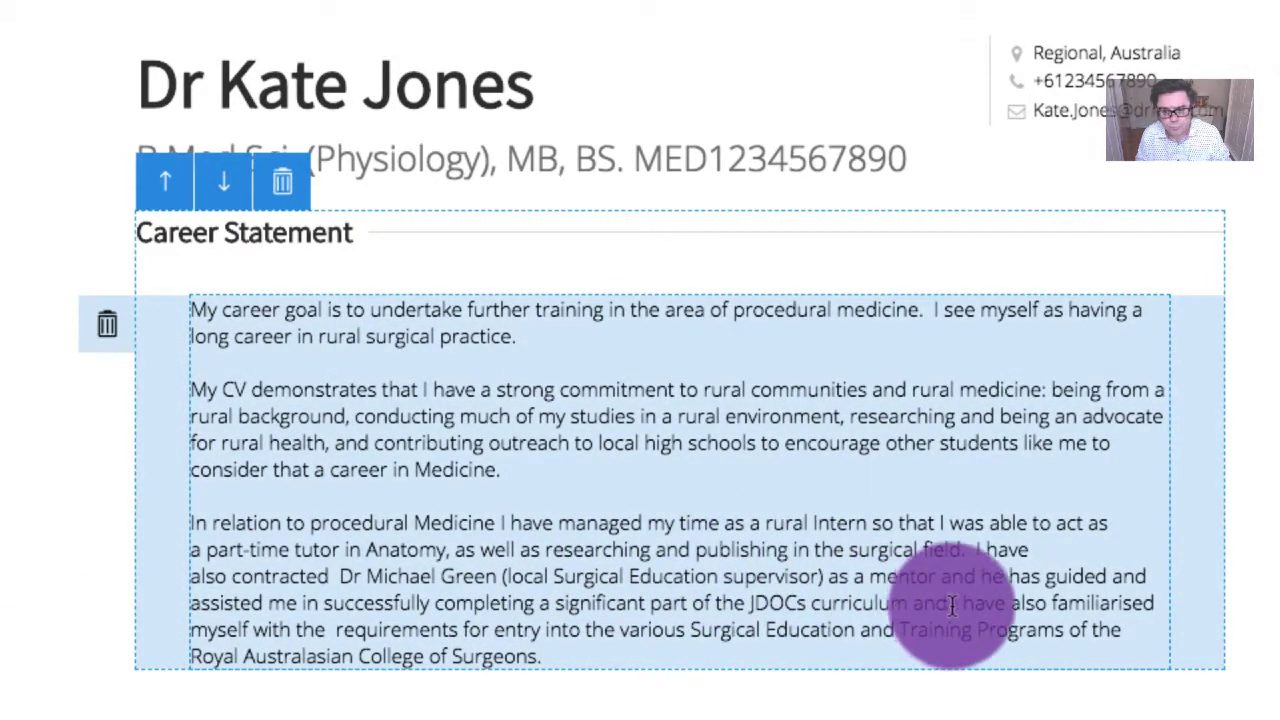
double_click(935, 603)
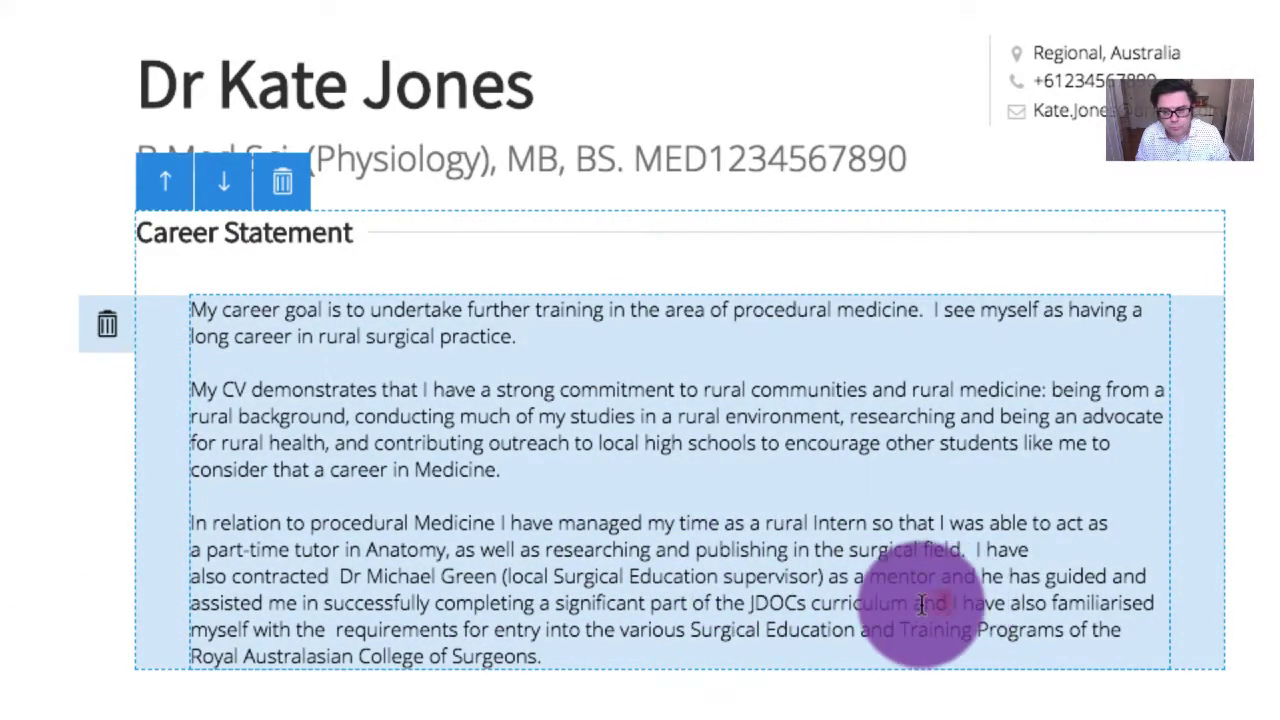
Replace 'and' after 'curriculum' with a full stop, begin 'Finally,', and remove 'also'
key("BackSpace")
key("BackSpace")
type(".  Finally,")
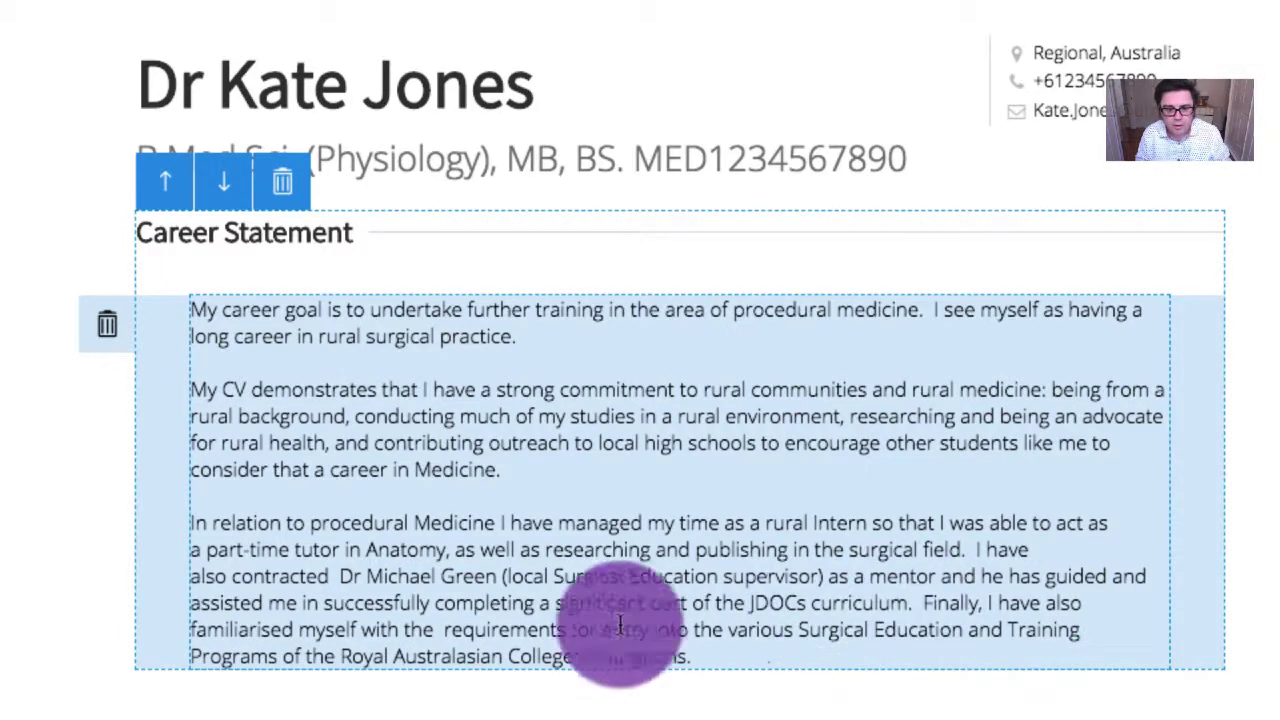
double_click(1062, 603)
key("BackSpace")
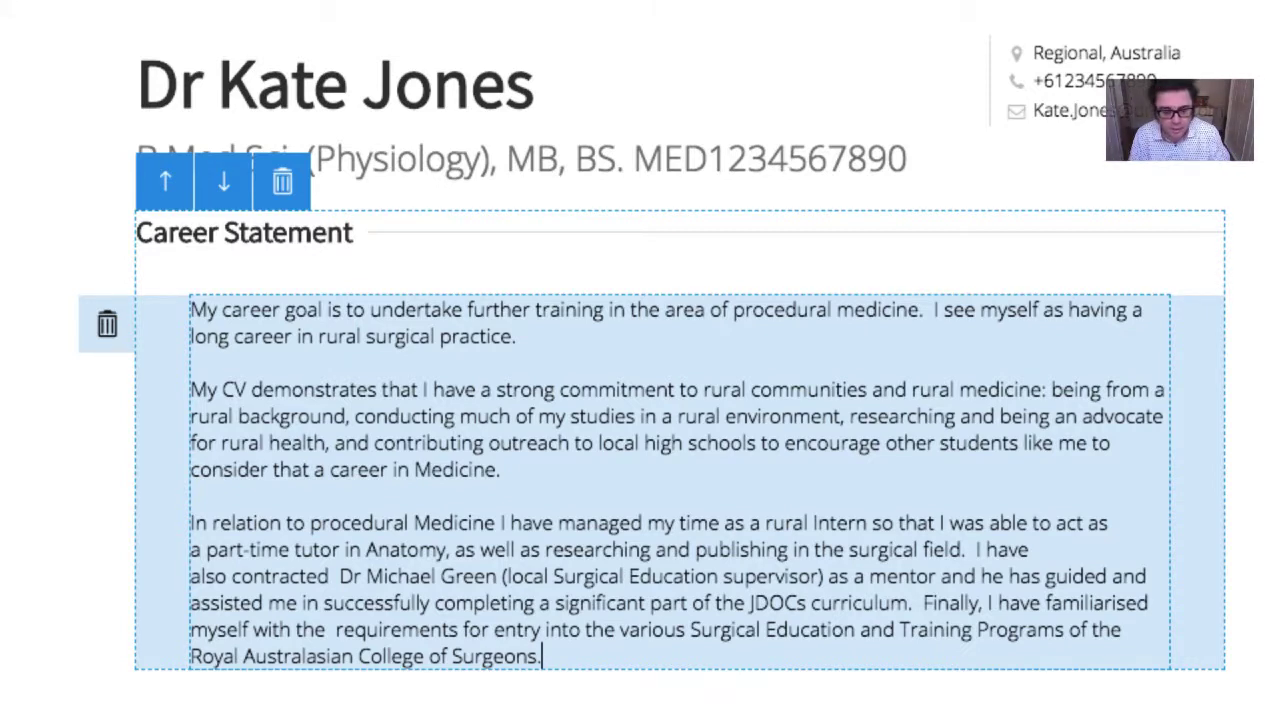
Add a comma after 'In relation to procedural Medicine' in the third paragraph
left_click(117, 510)
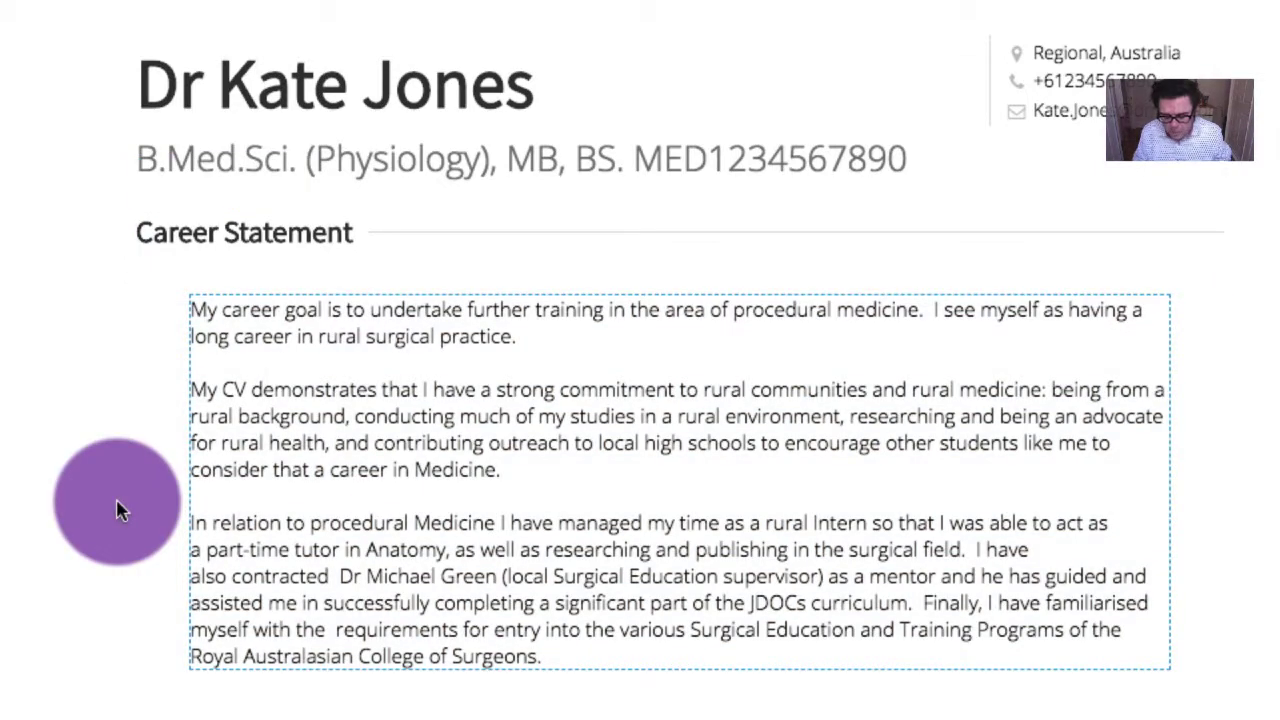
type(":")
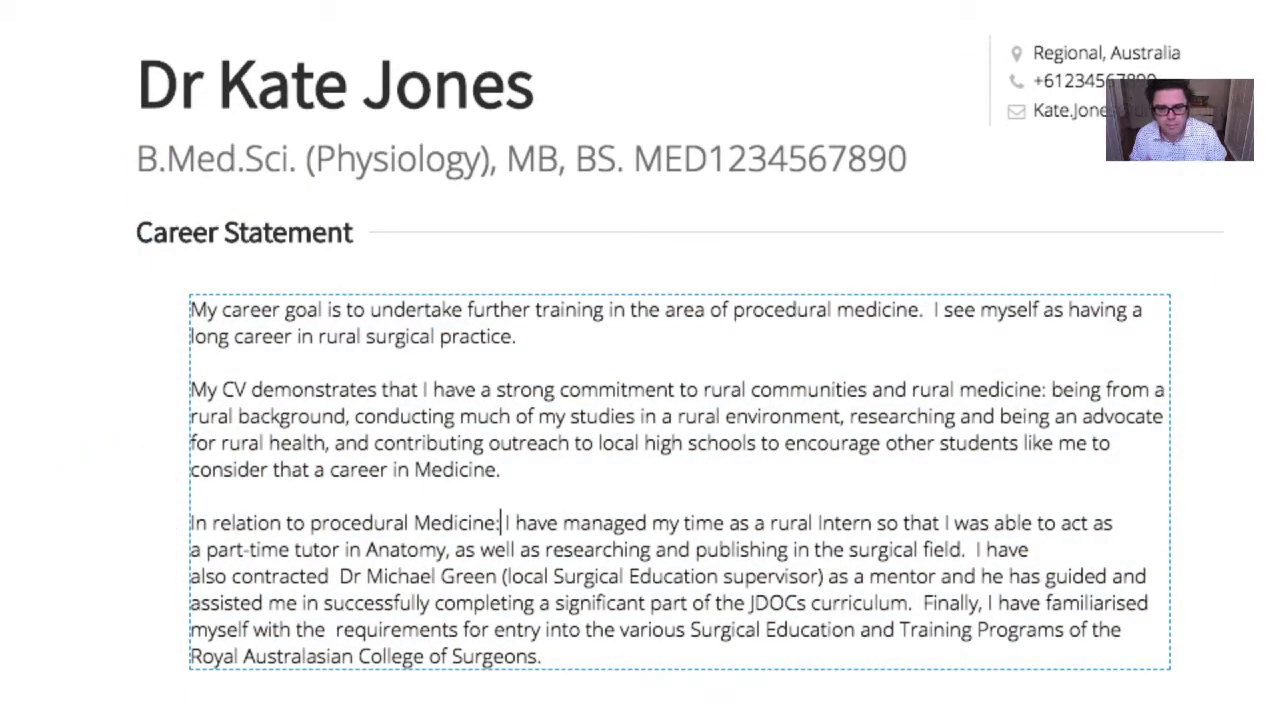
key("BackSpace")
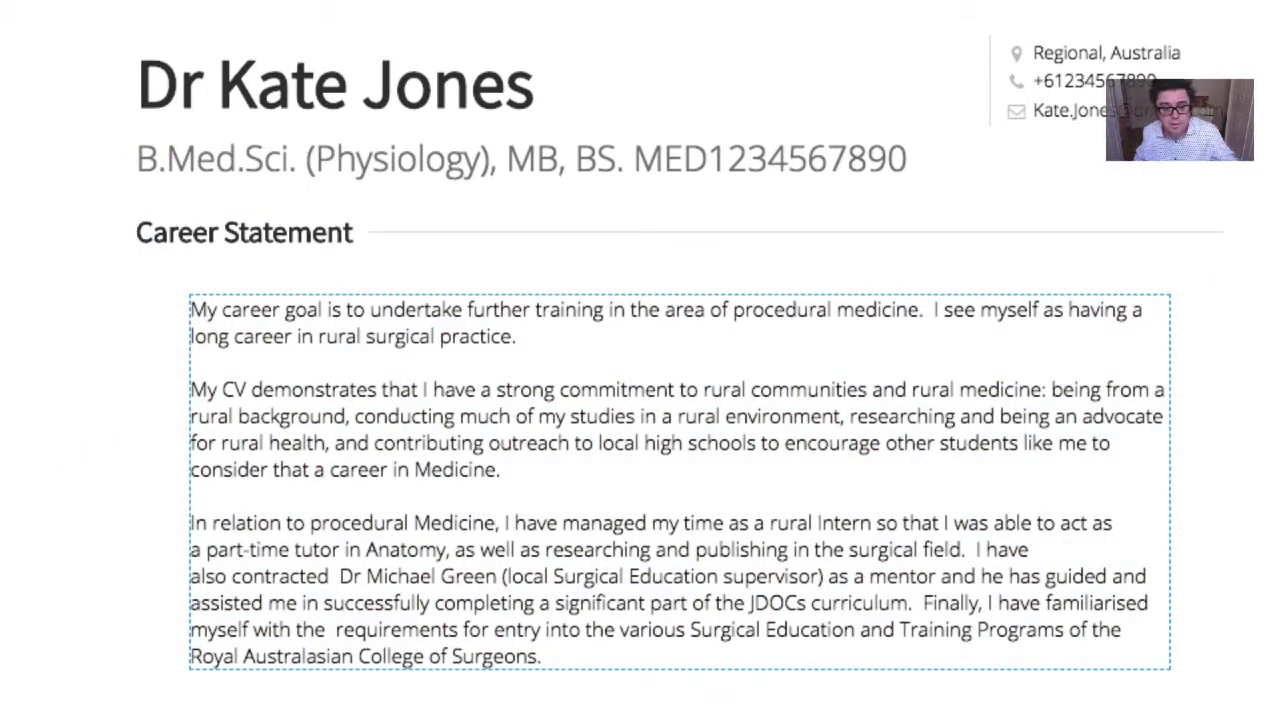
left_click(114, 509)
type(",")
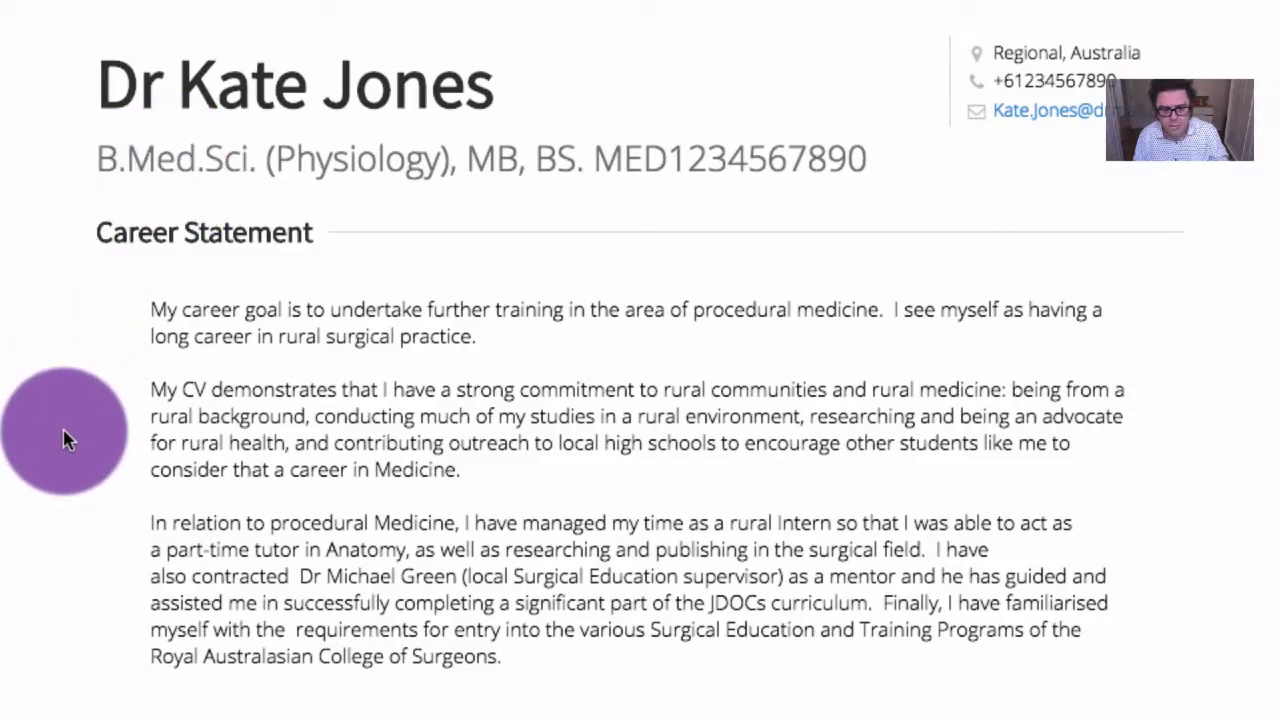
scroll(423, 264, "down", 4)
scroll(423, 264, "up", 4)
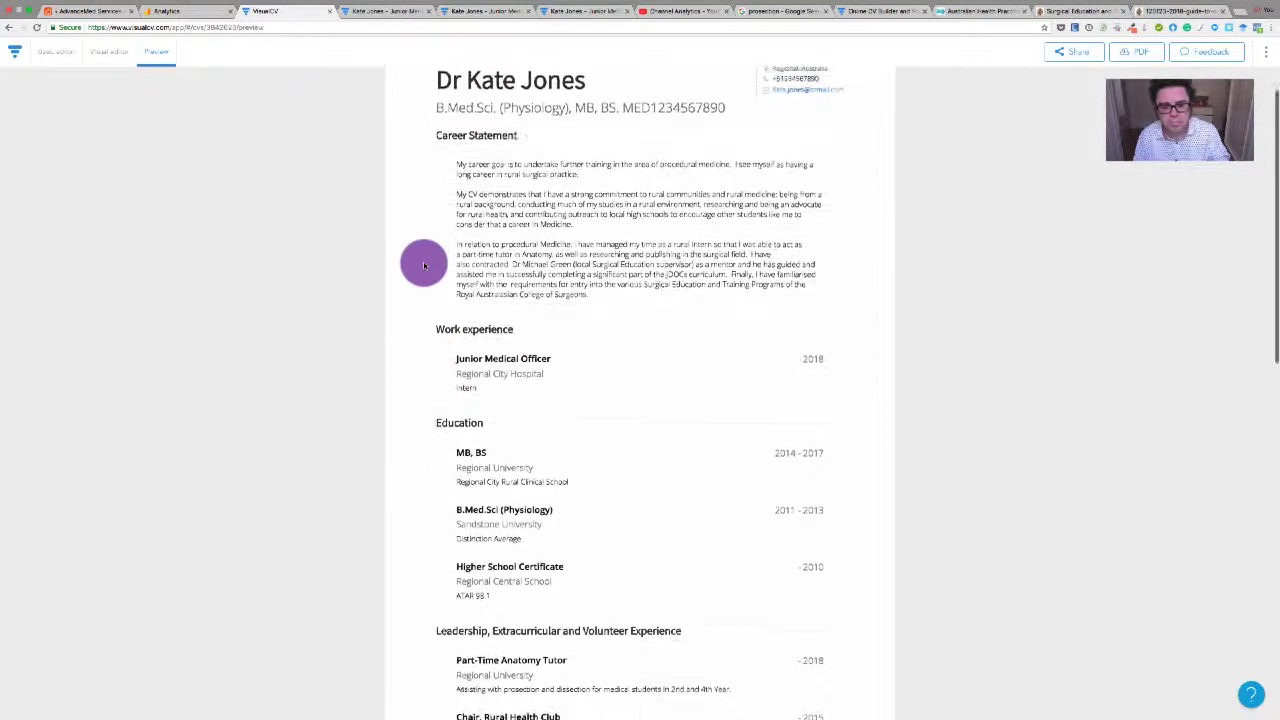
scroll(424, 265, "down", 4)
scroll(424, 265, "down", 7)
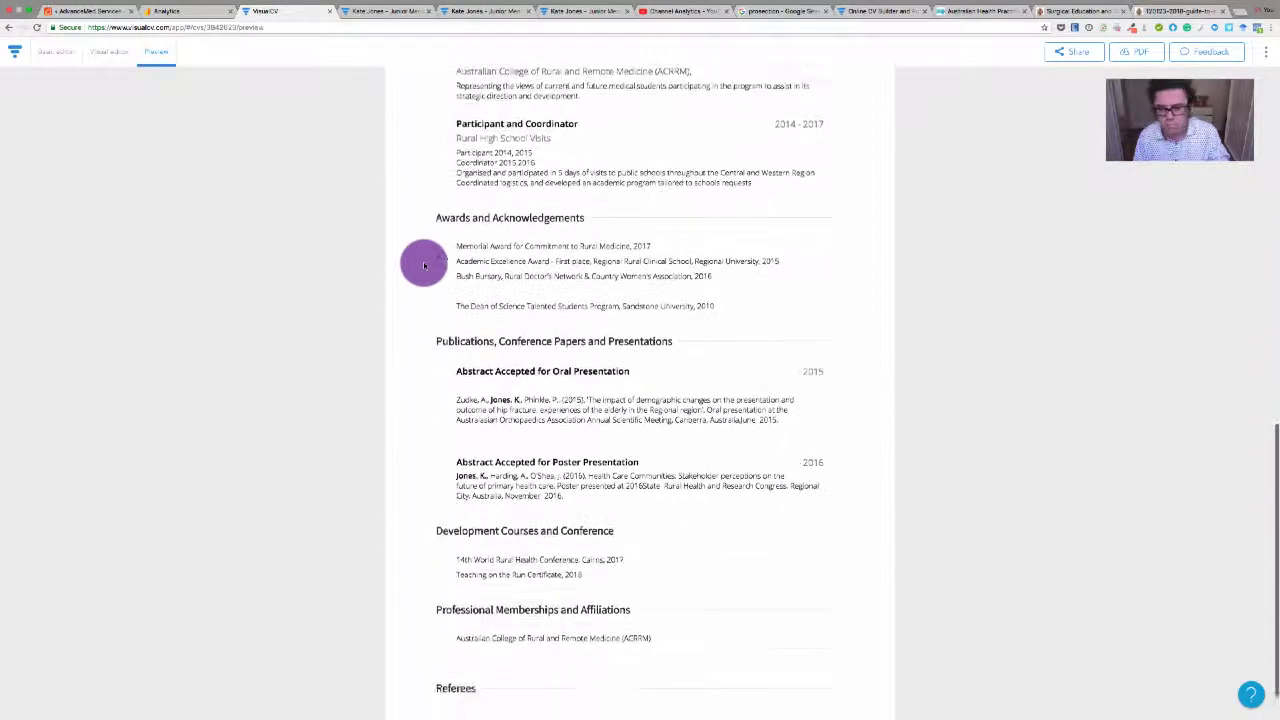
scroll(424, 265, "up", 8)
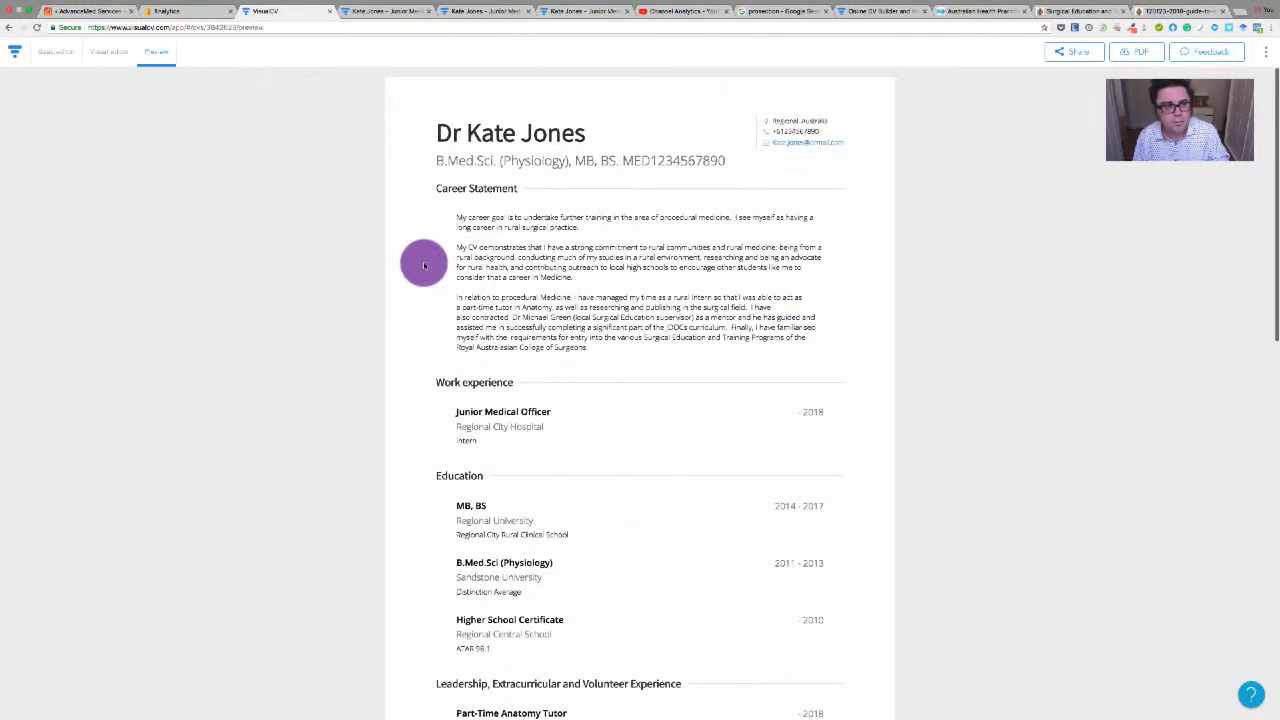
scroll(424, 265, "down", 6)
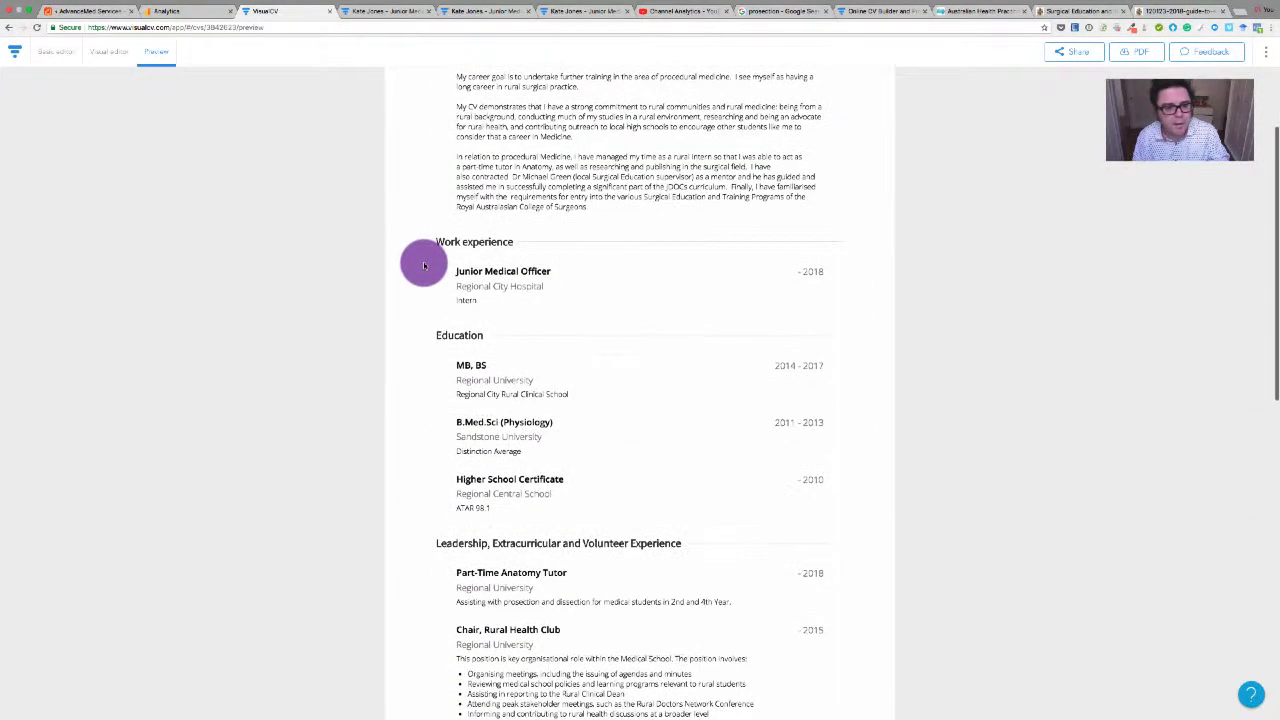
scroll(424, 265, "up", 5)
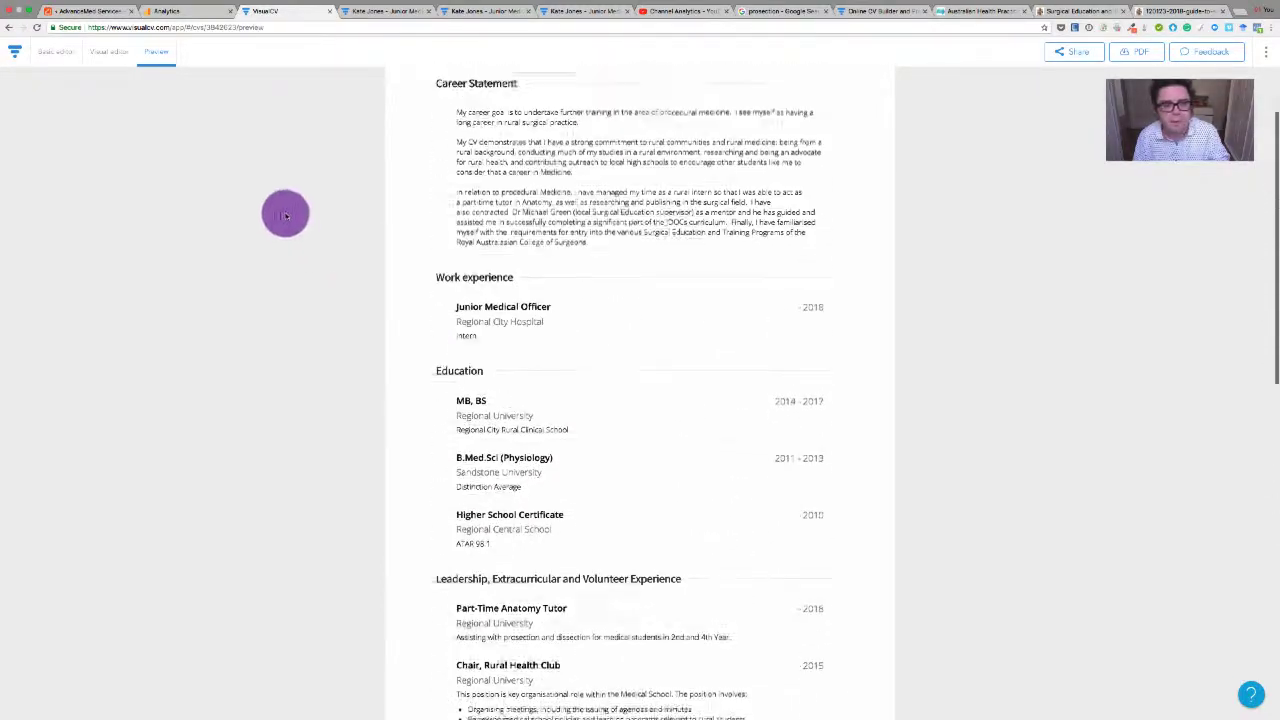
left_click(109, 58)
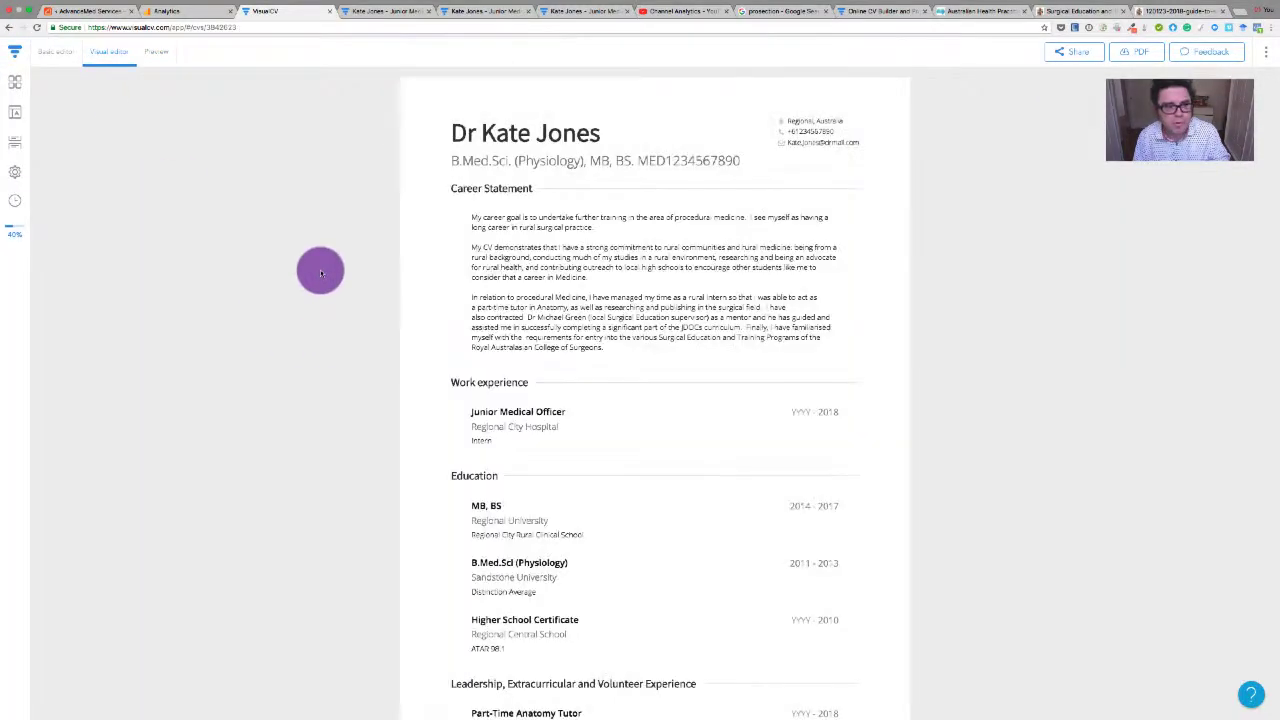
scroll(431, 350, "down", 4)
scroll(432, 353, "up", 4)
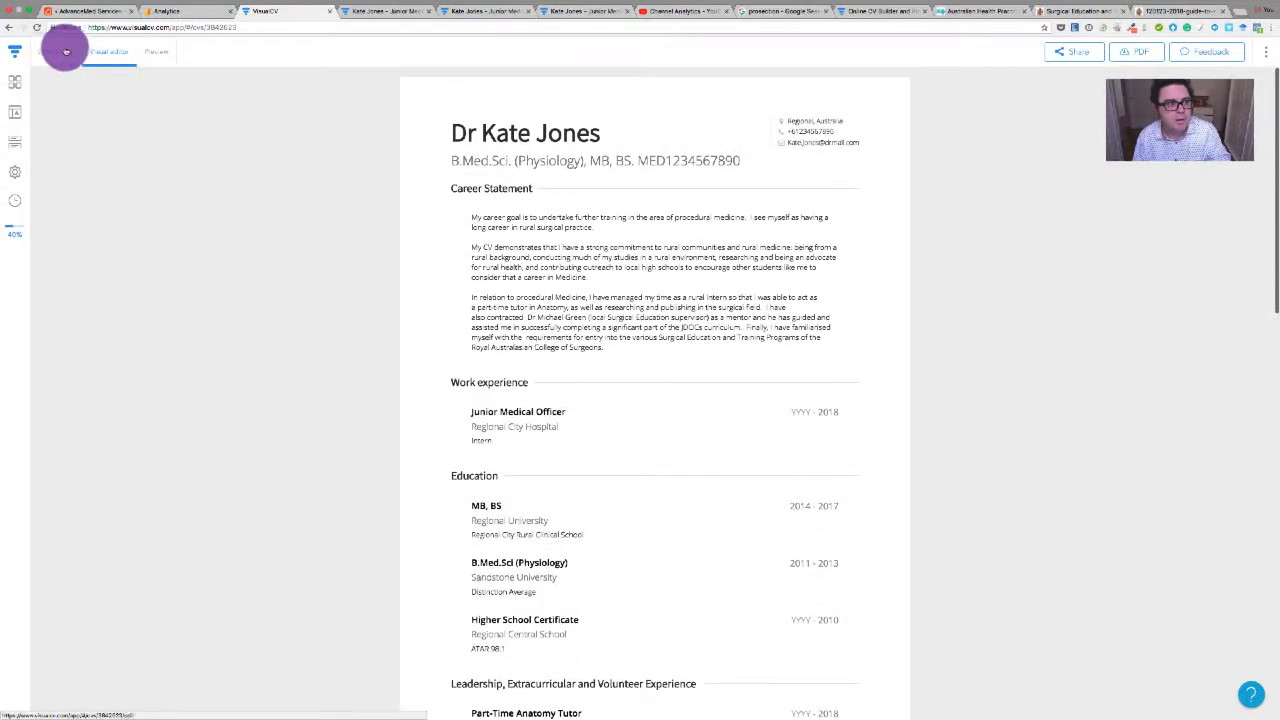
left_click(156, 52)
Generate a PDF version of the CV
left_click(1130, 51)
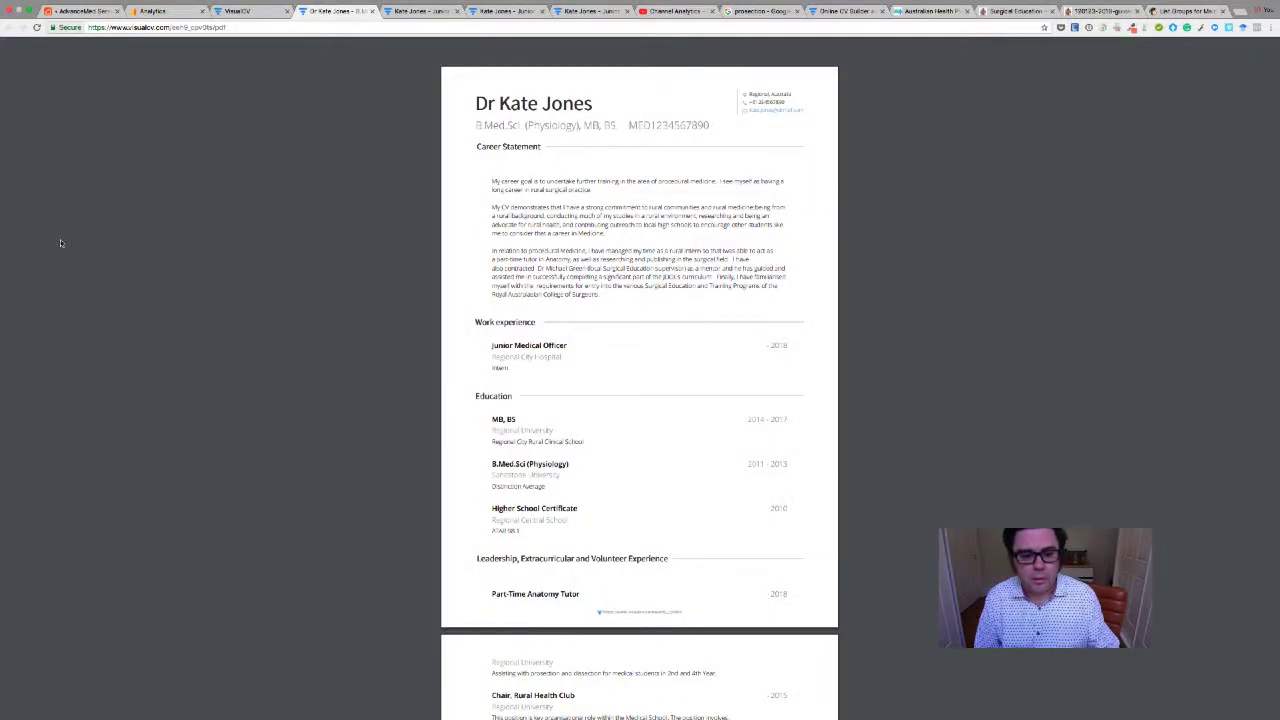
left_click(255, 14)
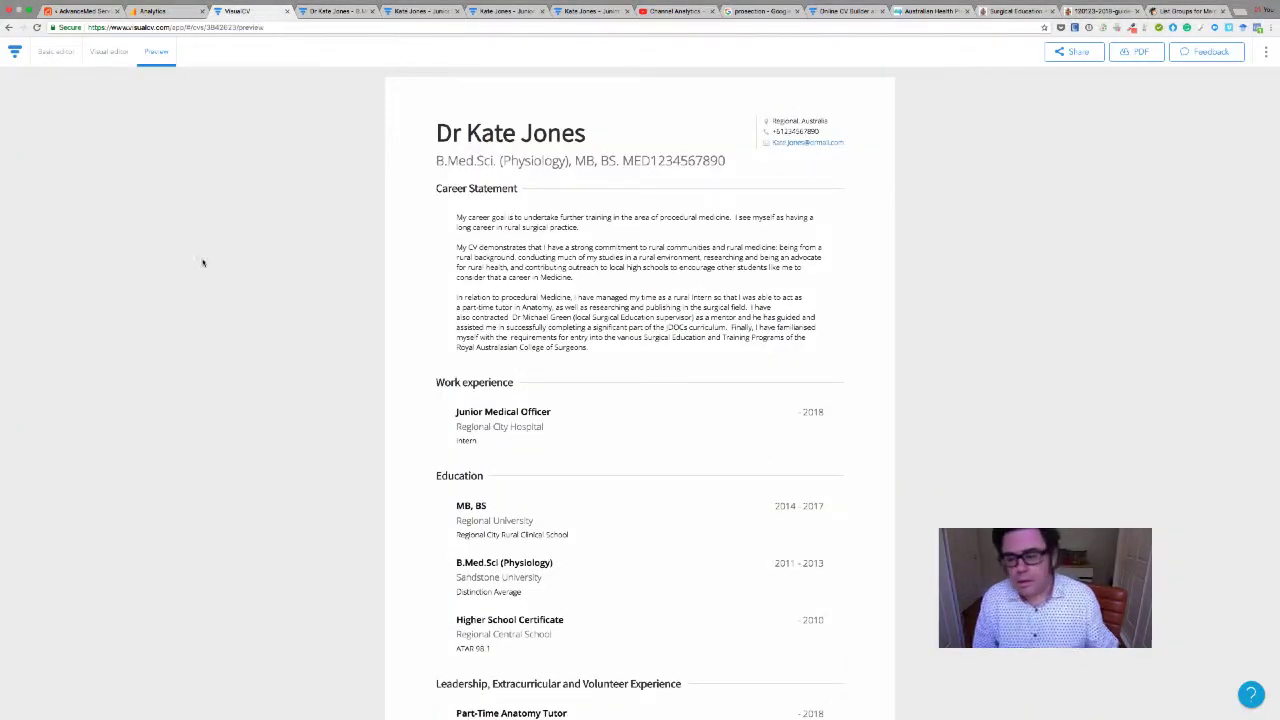